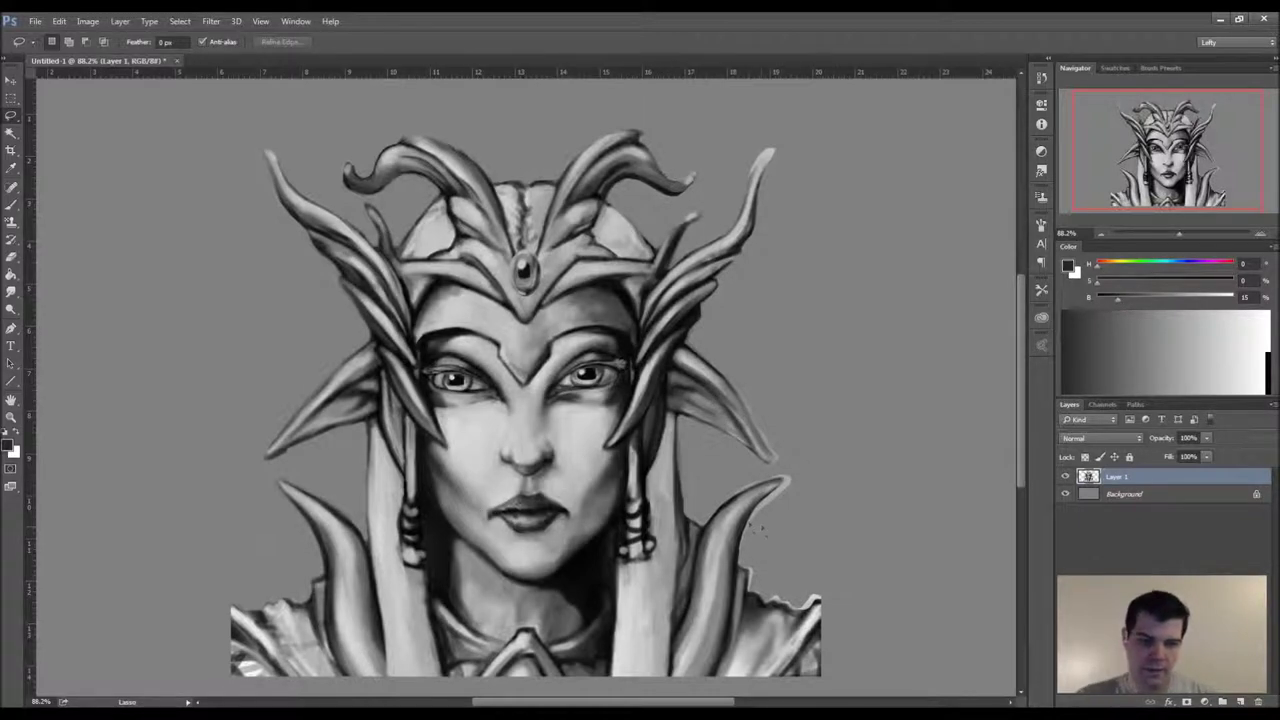
- Switch to the Brush, sample the near-black shadow beside the face, and undo the trial stroke across the nose bridge
click(11, 205)
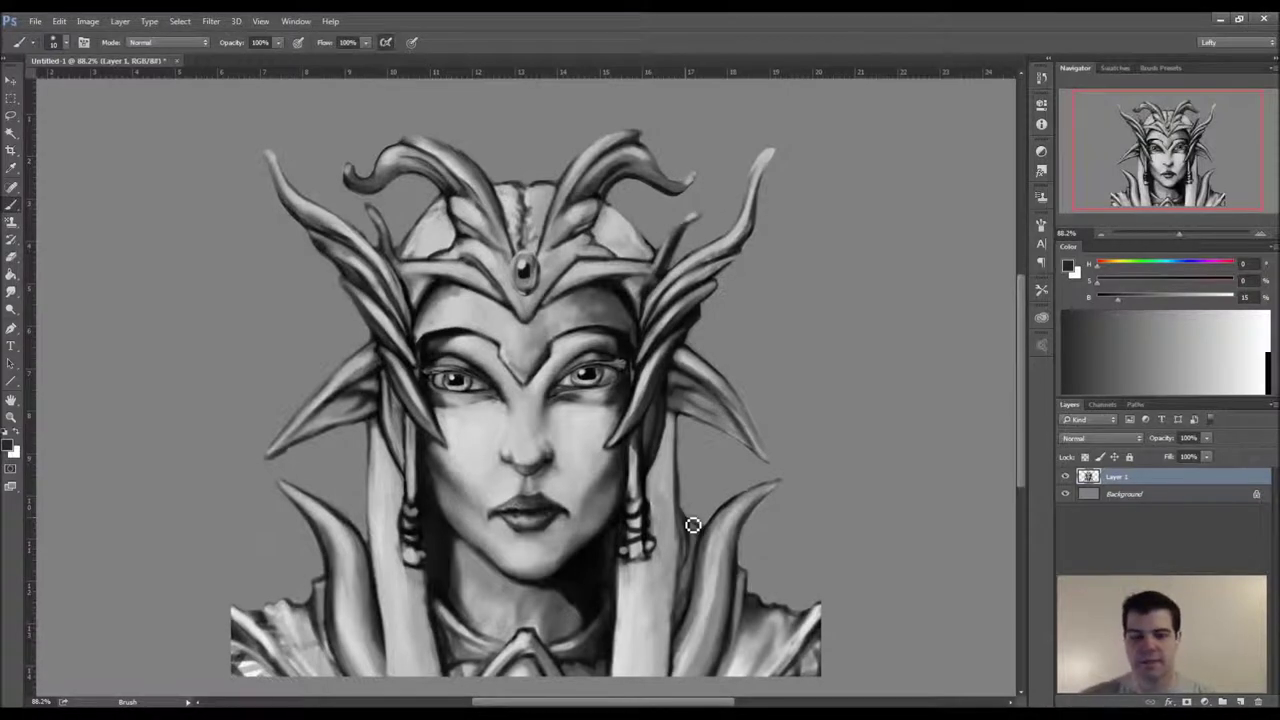
alt+click(380, 408)
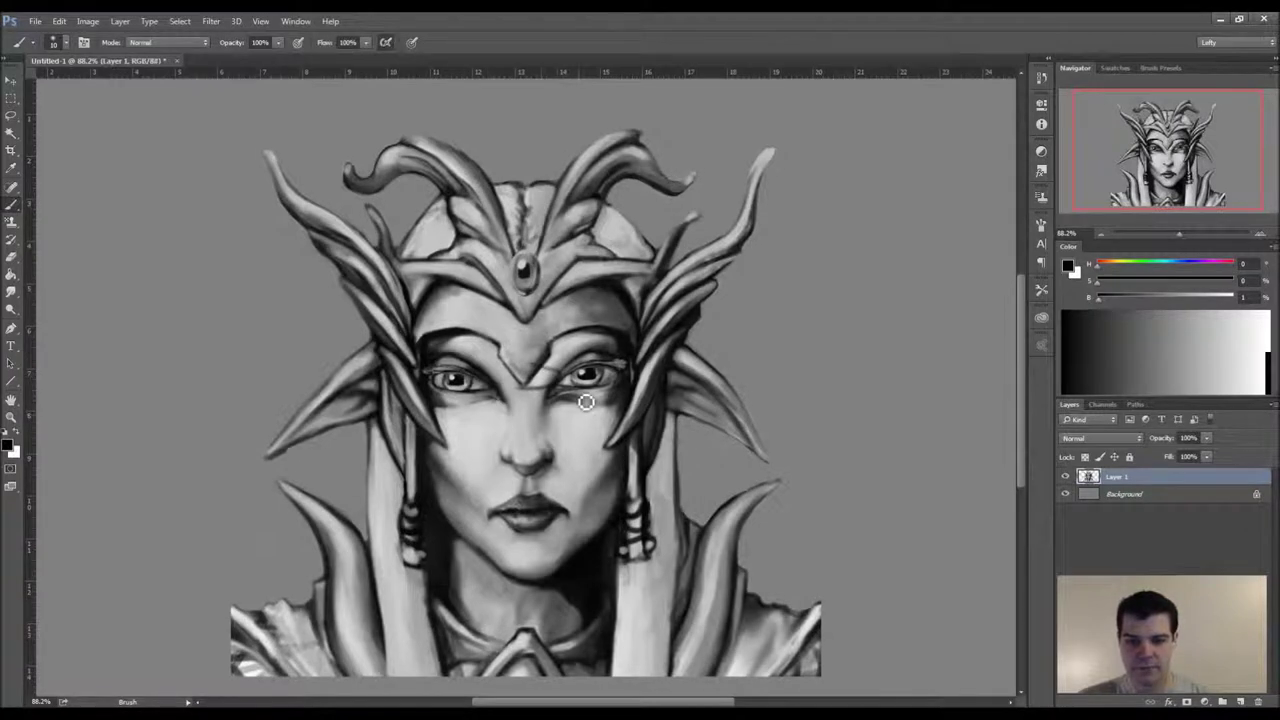
key(ctrl+z)
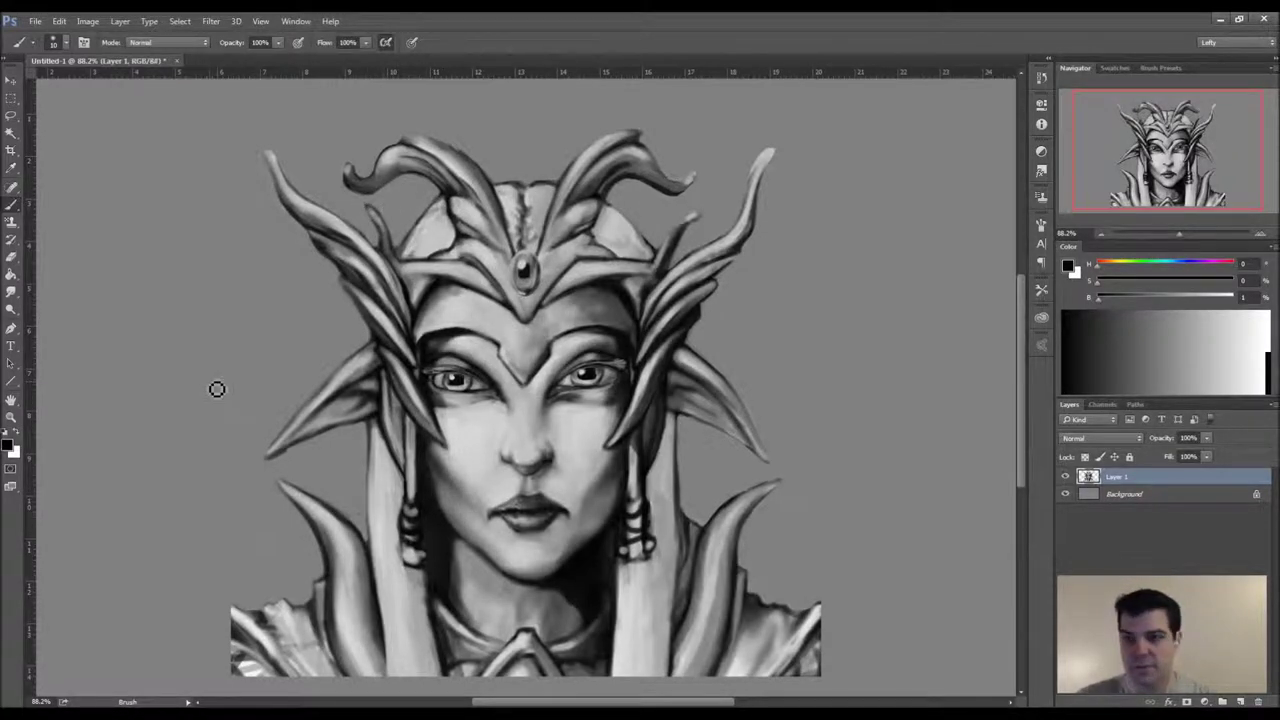
- Open the Liquify filter on the portrait layer and shorten the lower face by warping the mouth and chin with a size 150 brush
click(213, 22)
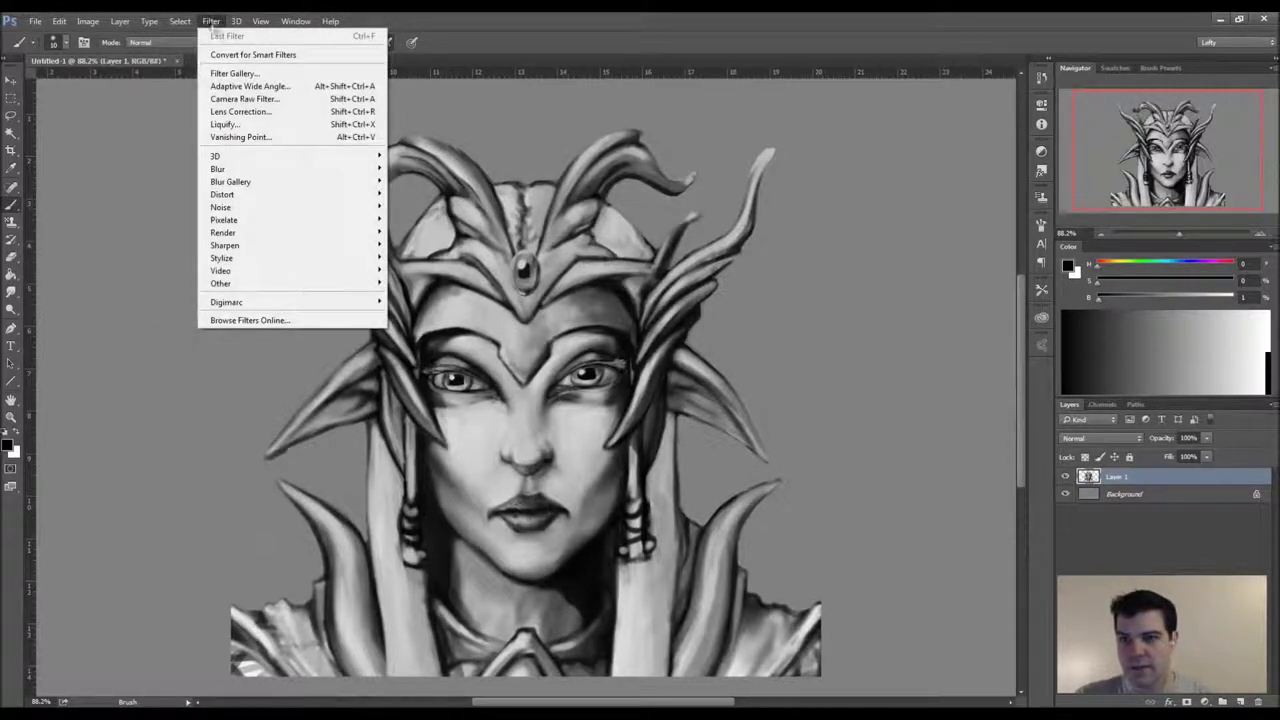
click(224, 124)
key(bracketleft)
key(bracketleft)
key(bracketleft)
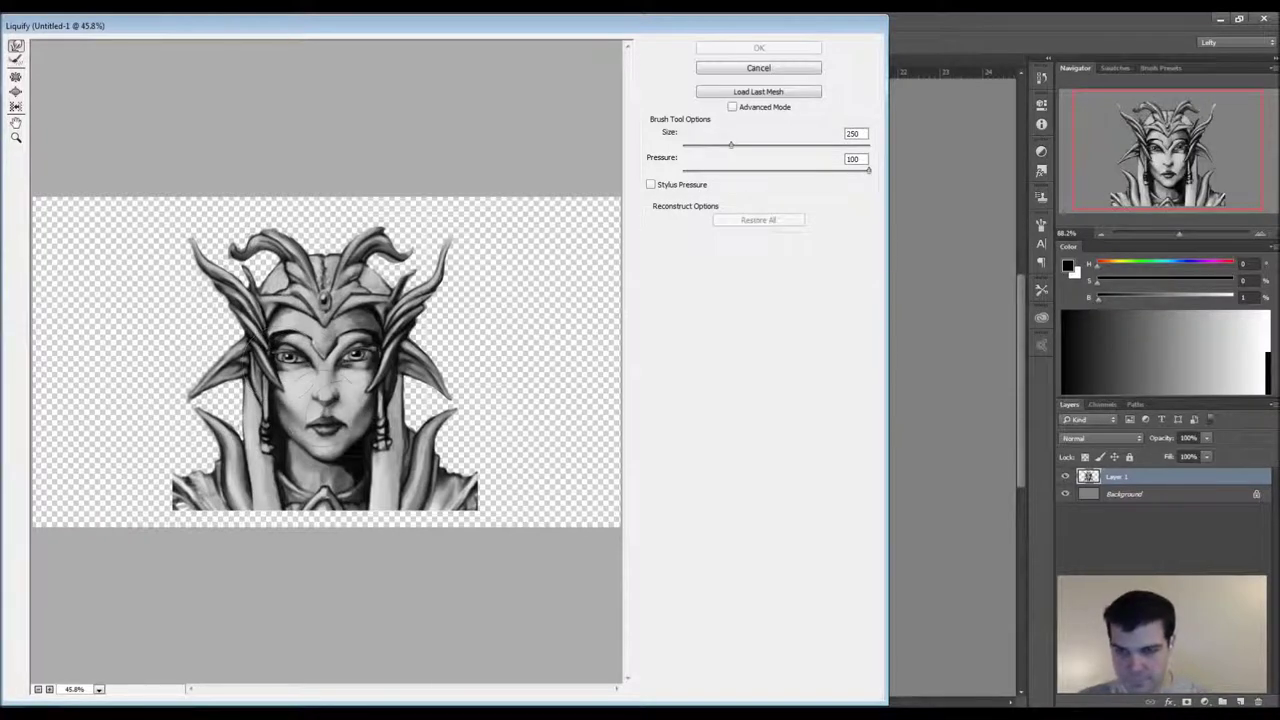
key(bracketleft)
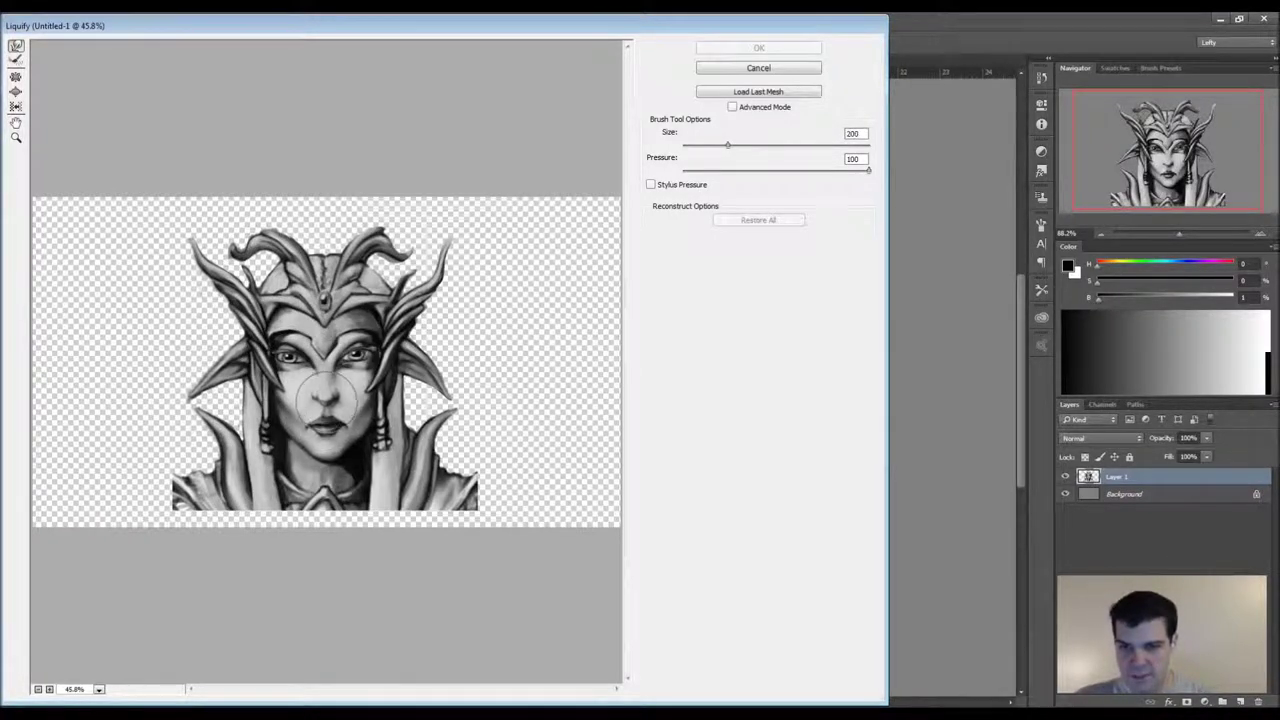
key(bracketright)
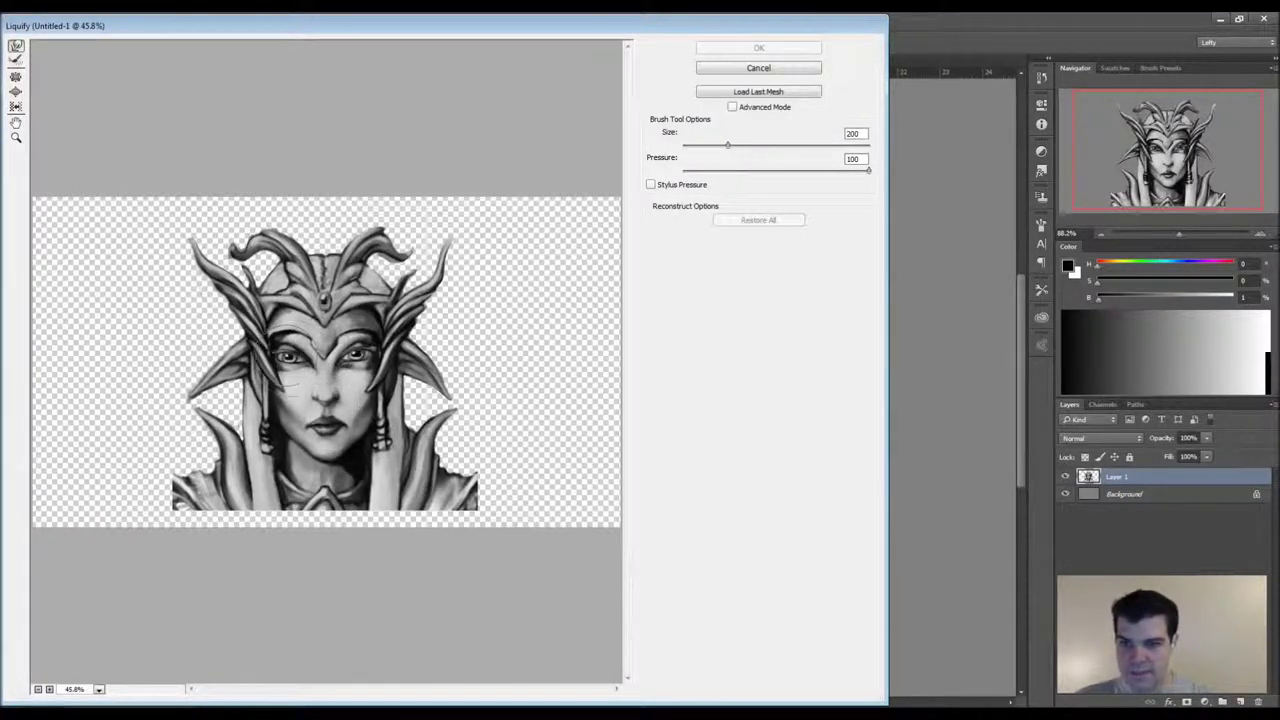
key(bracketleft)
mouse_move(322, 395)
mouse_down()
mouse_move(345, 432)
mouse_move(292, 438)
mouse_move(362, 425)
mouse_move(356, 460)
mouse_move(340, 450)
mouse_up()
key(bracketleft)
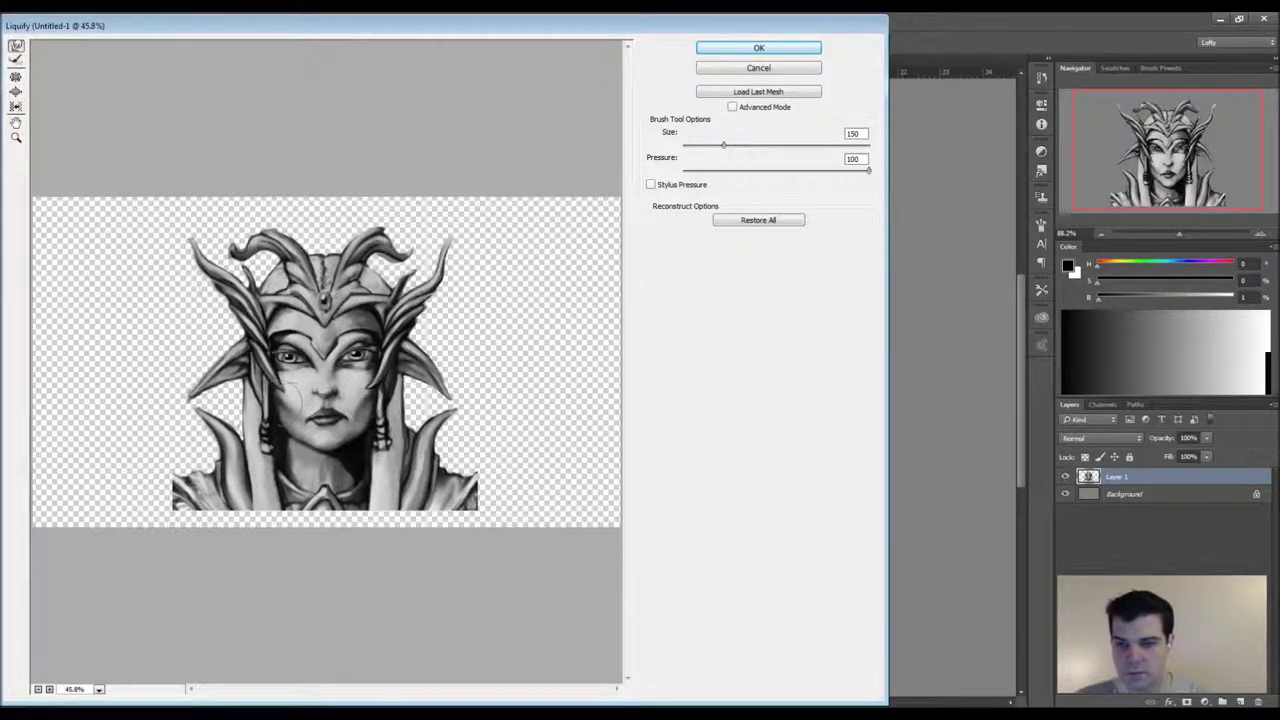
- Reshape both pointed ears in Liquify with the warp brush at size 125, making them broader near the head
key(])
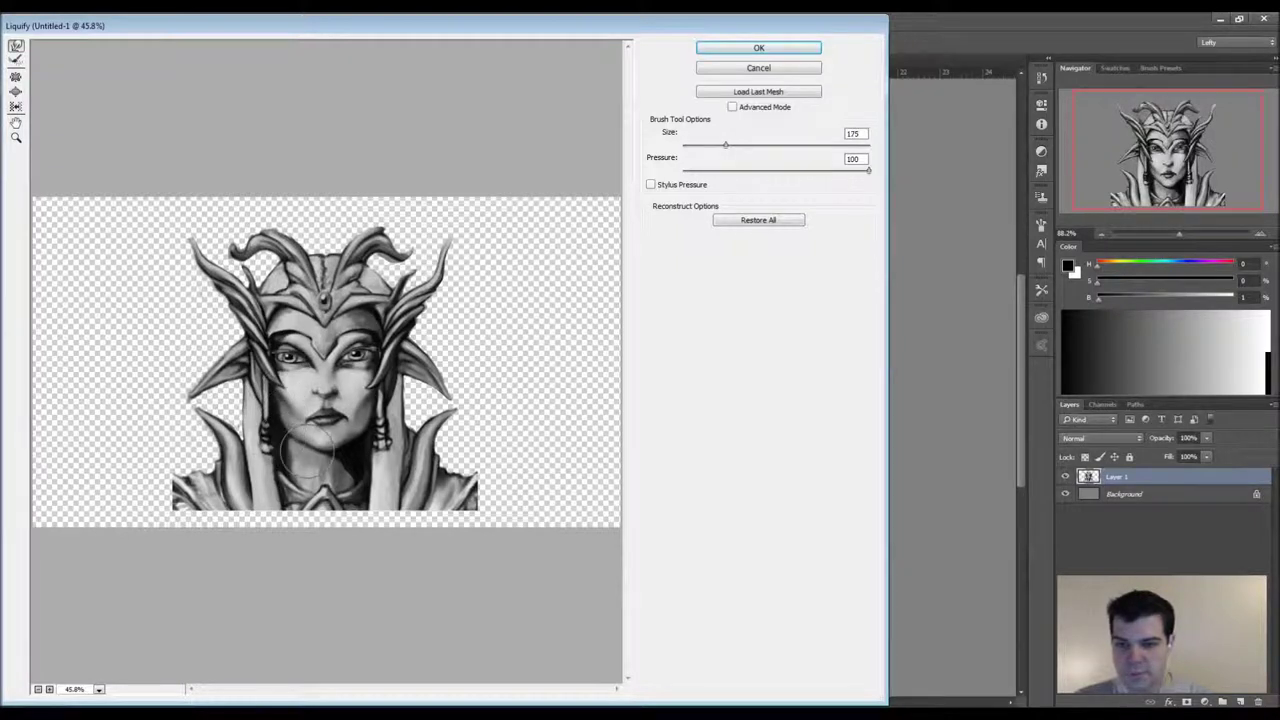
key(bracketleft)
key(bracketleft)
key(bracketleft)
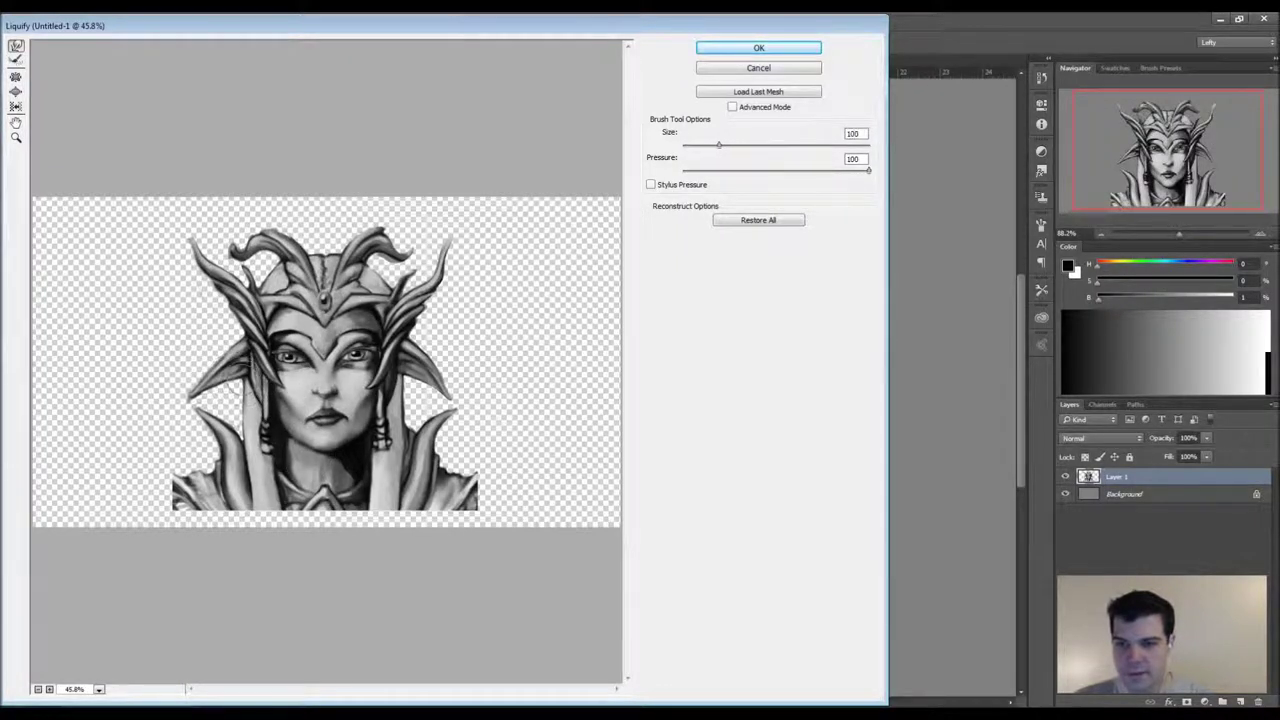
key(bracketright)
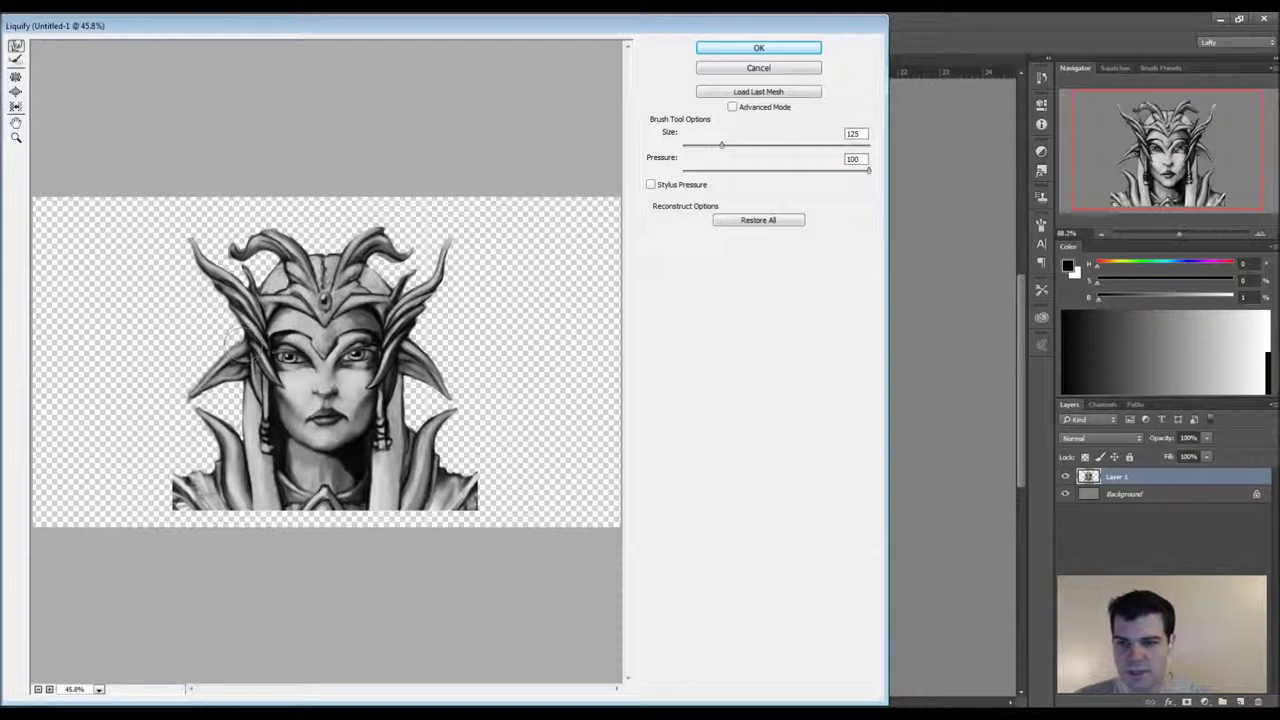
drag(244, 345, 252, 355)
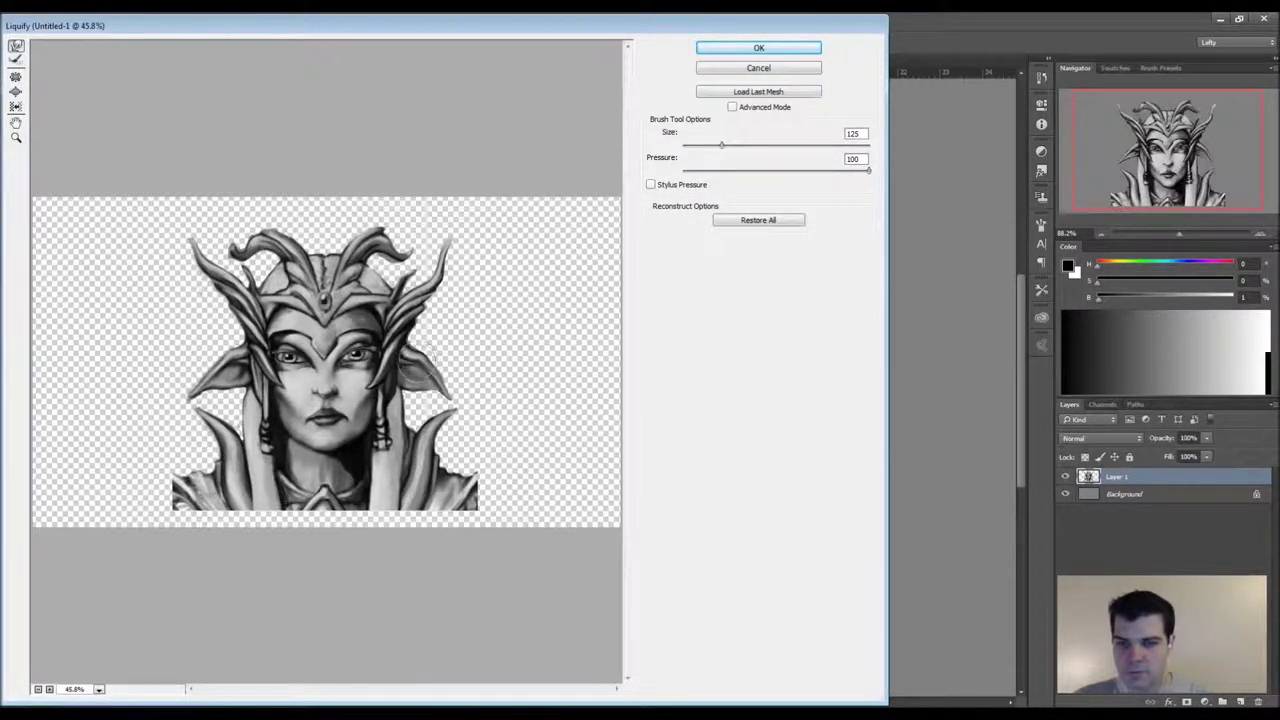
- Refine the eye placement and mouth shape with the warp brush at sizes 100 and 70, then commit the Liquify changes
key(bracketleft)
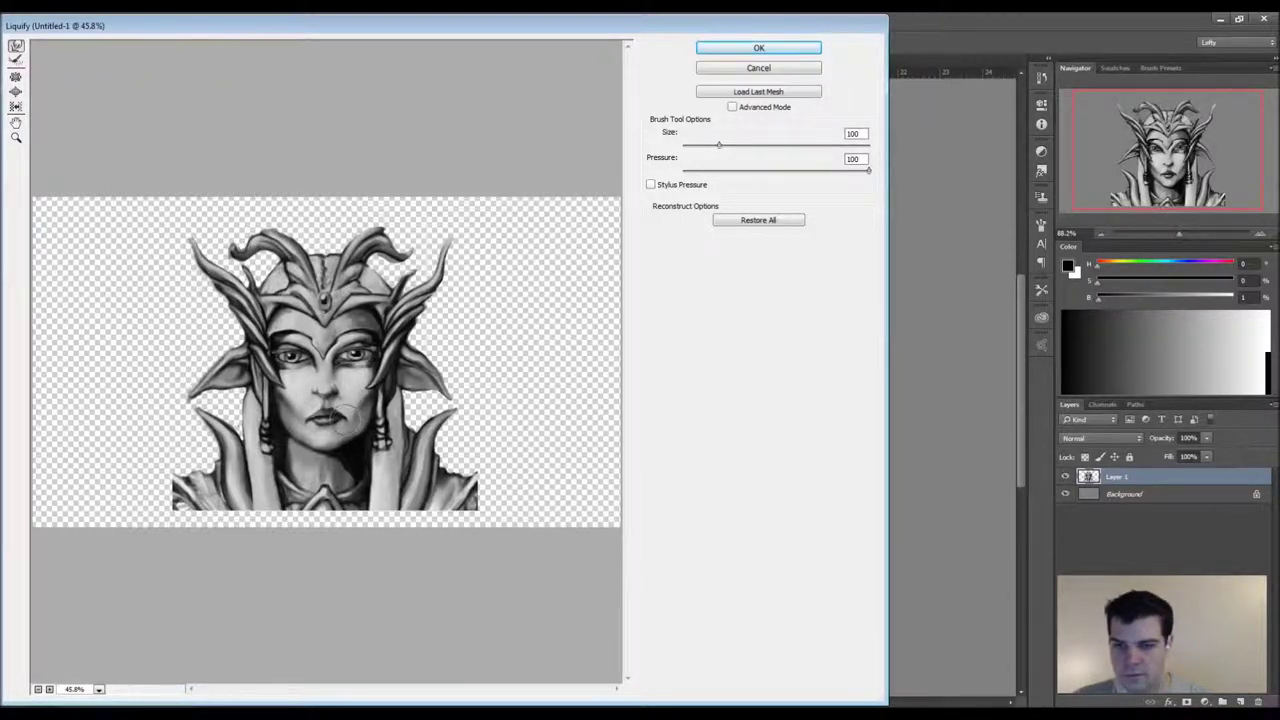
key(bracketleft)
key(bracketleft)
key(bracketleft)
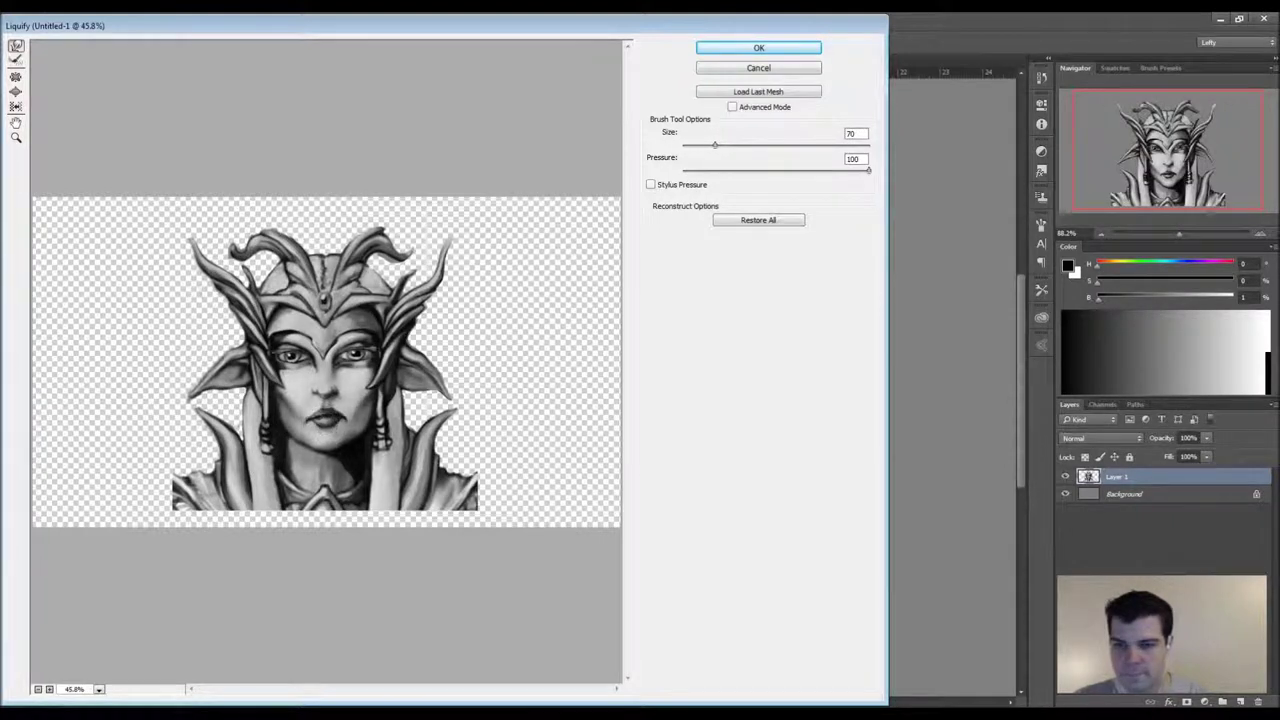
key(bracketright)
key(bracketright)
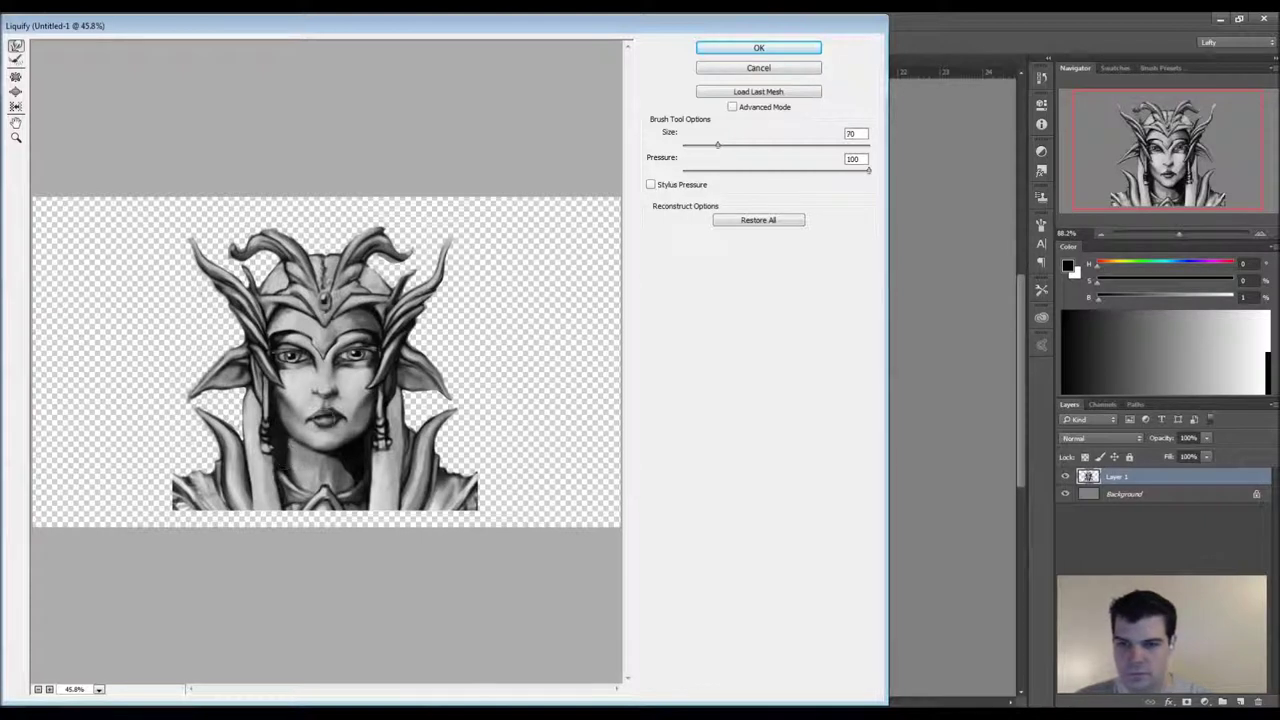
key(bracketright)
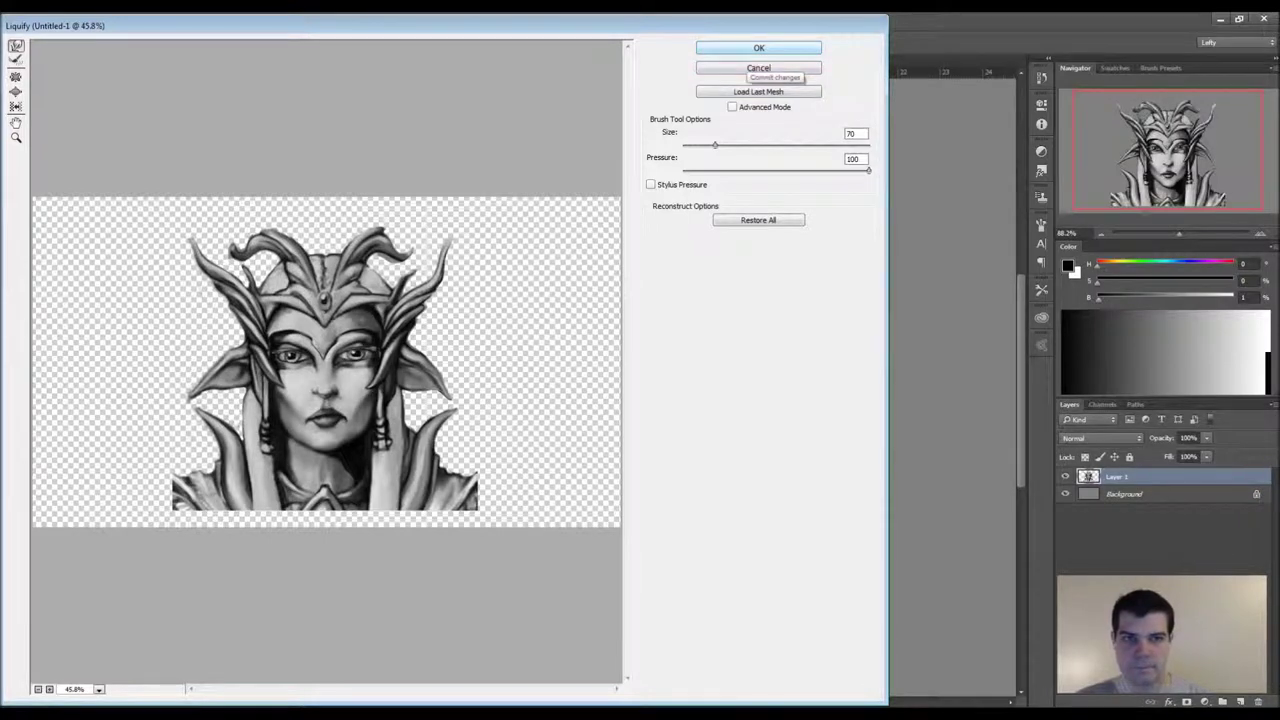
click(759, 48)
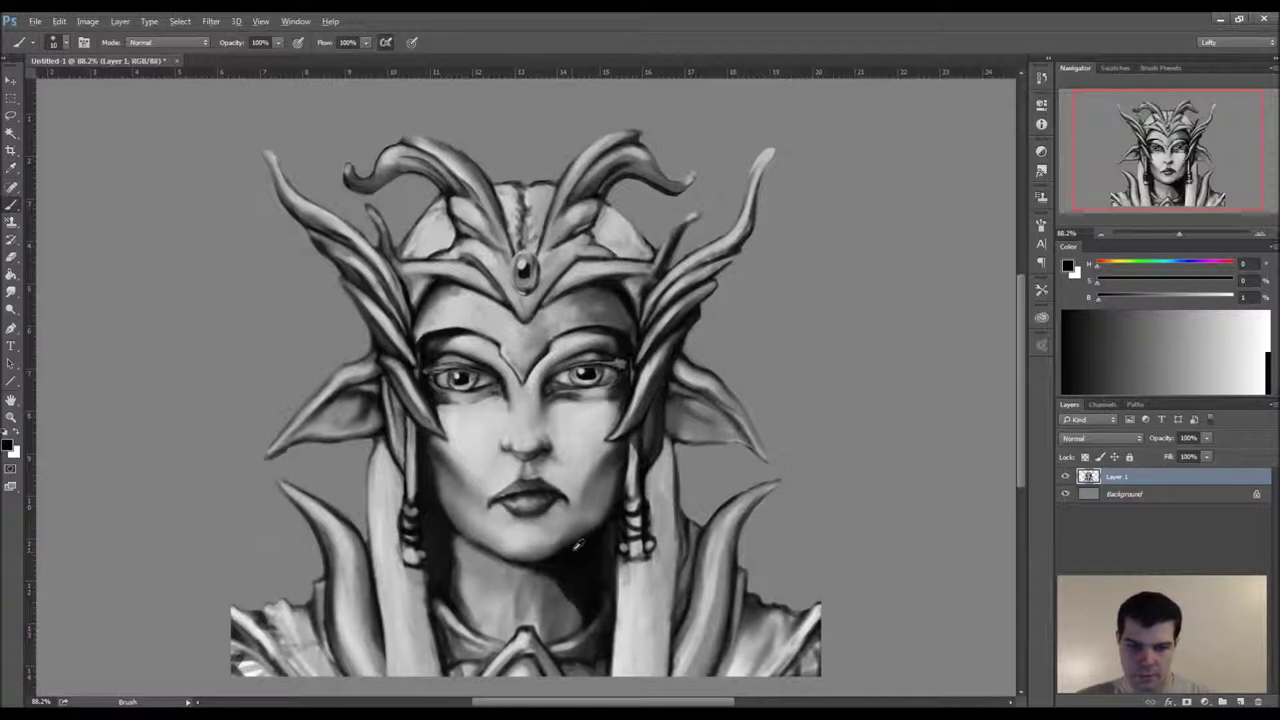
- Clean up the jaw and chin edge with sampled dark and mid greys, and touch up the nose bridge with a sampled light grey
key(])
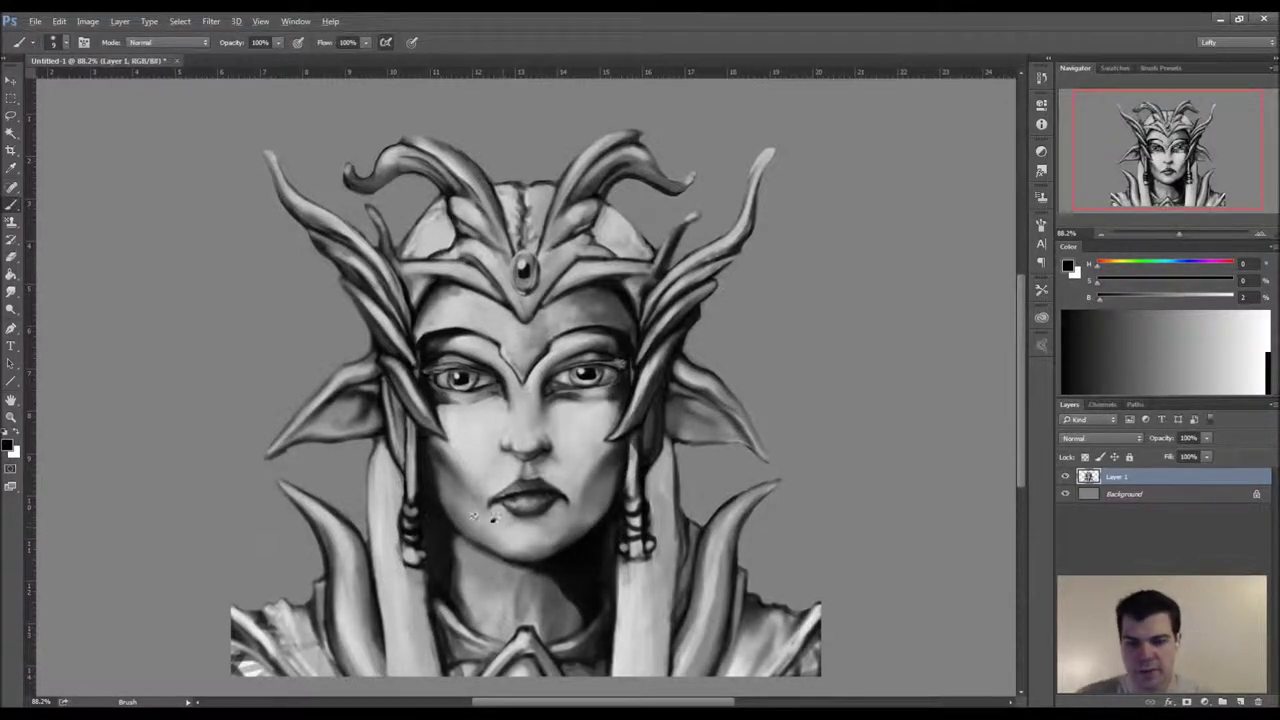
alt+click(464, 508)
key(bracketright)
key(bracketright)
key(bracketleft)
key(bracketleft)
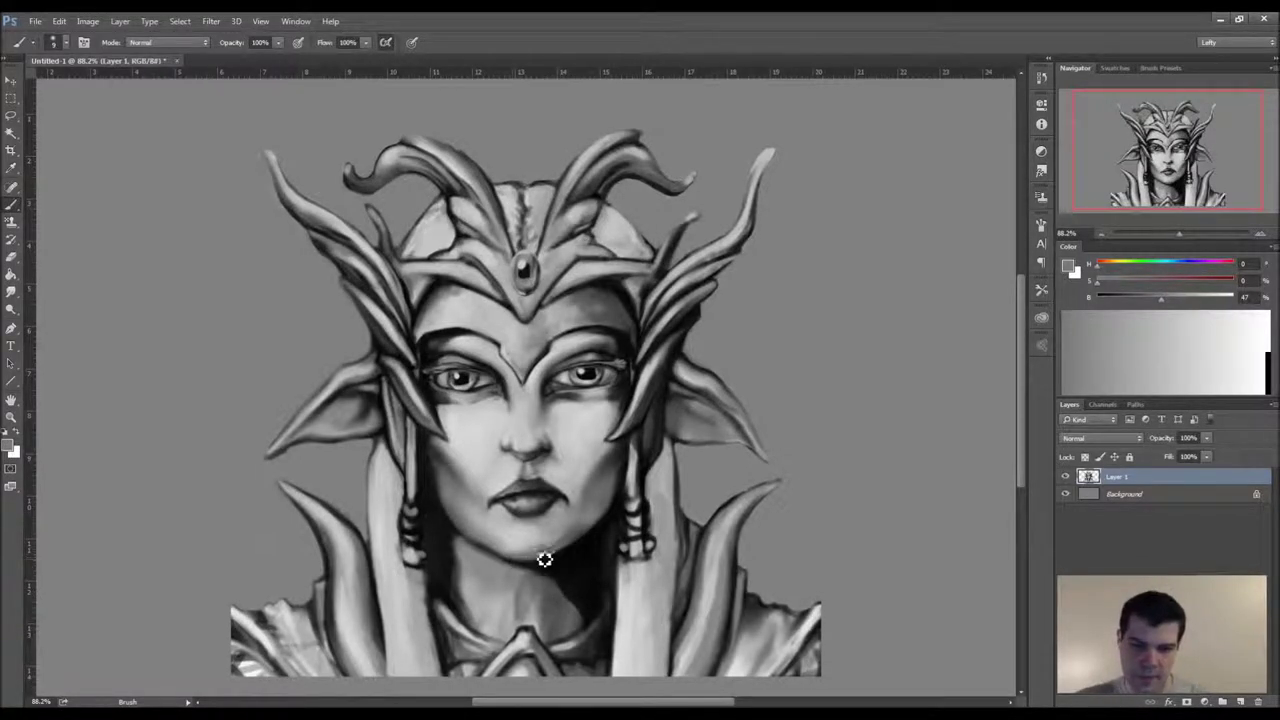
alt+click(550, 358)
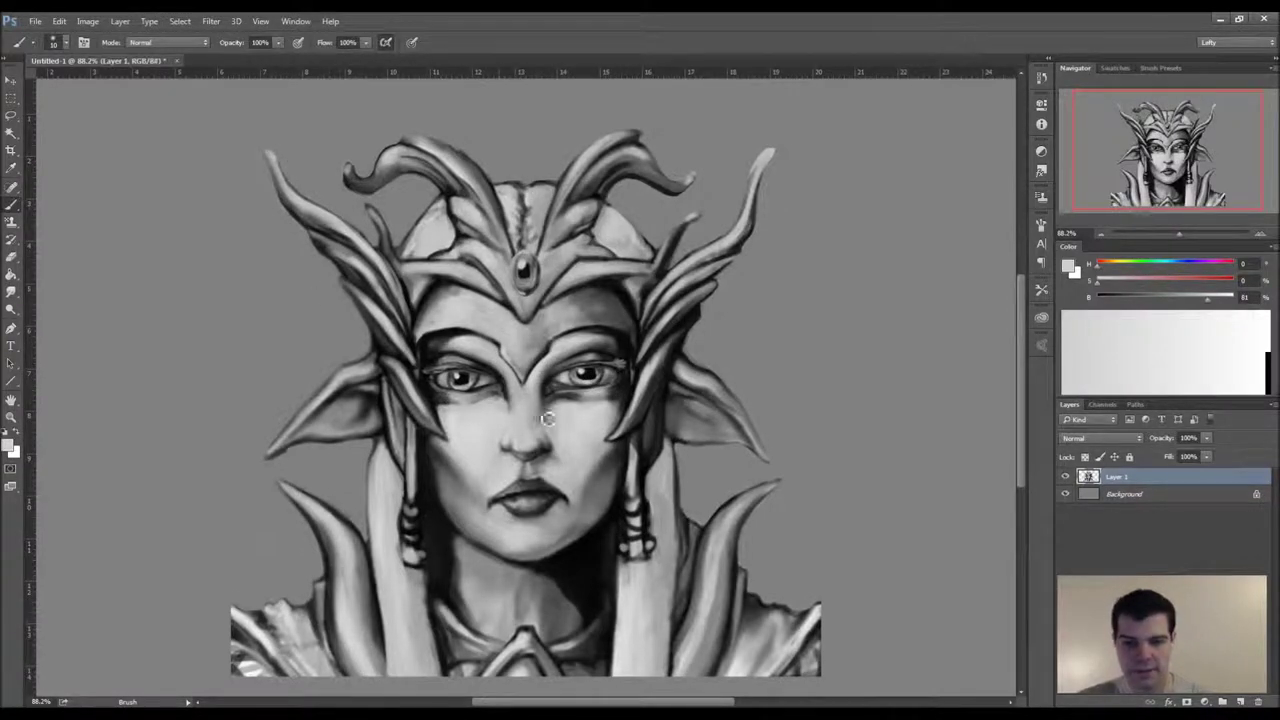
- Retouch the edge of the hair strand below the viewer's-left ear and the shading around both eyes with sampled dark greys
alt+click(381, 442)
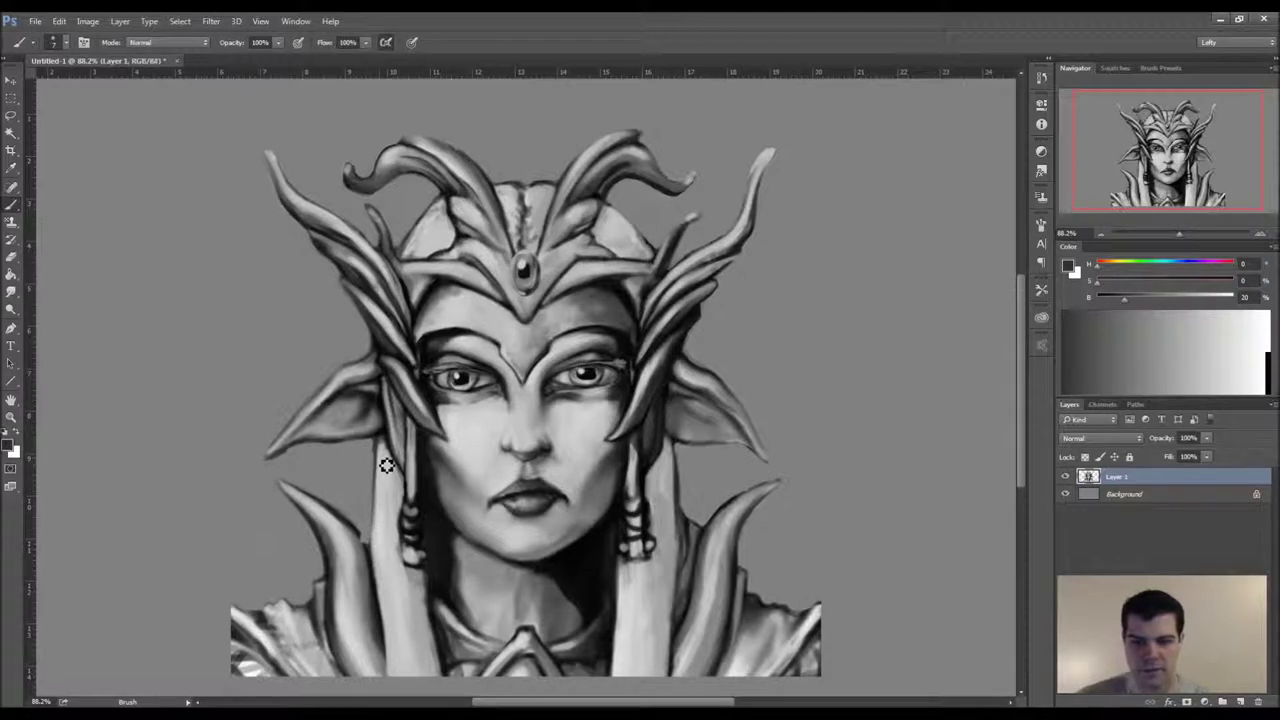
alt+click(367, 550)
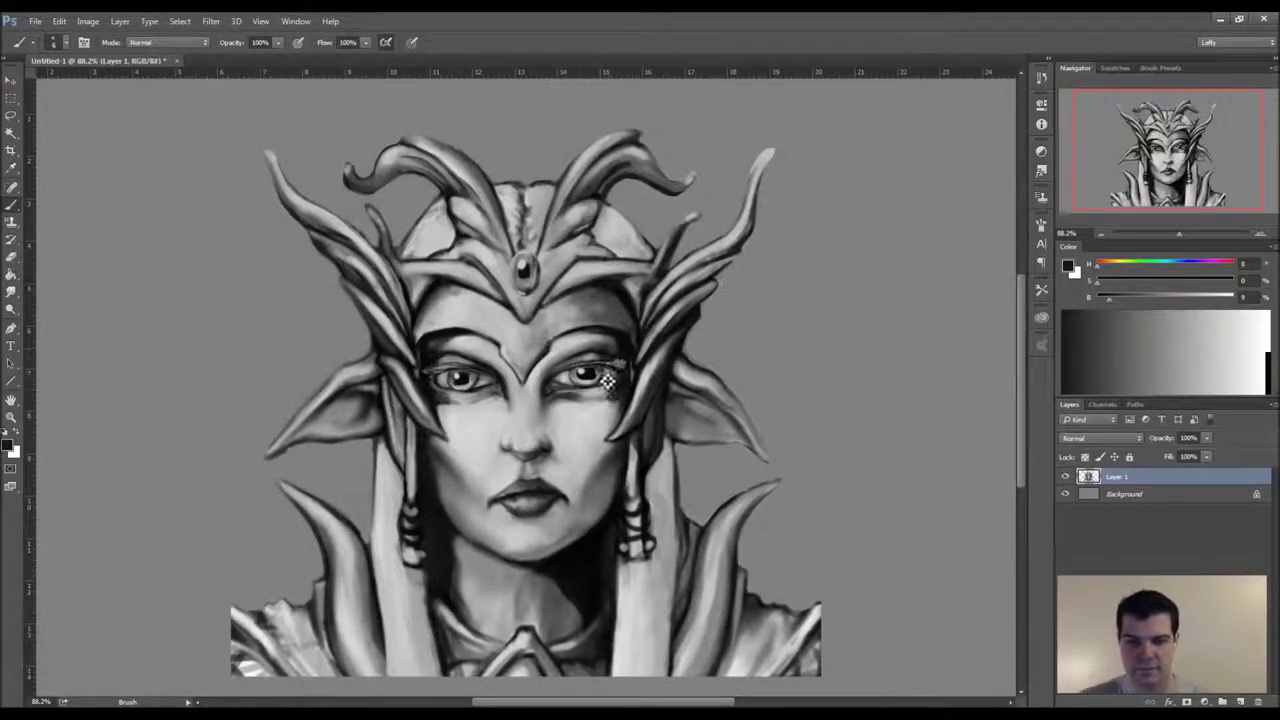
alt+click(546, 348)
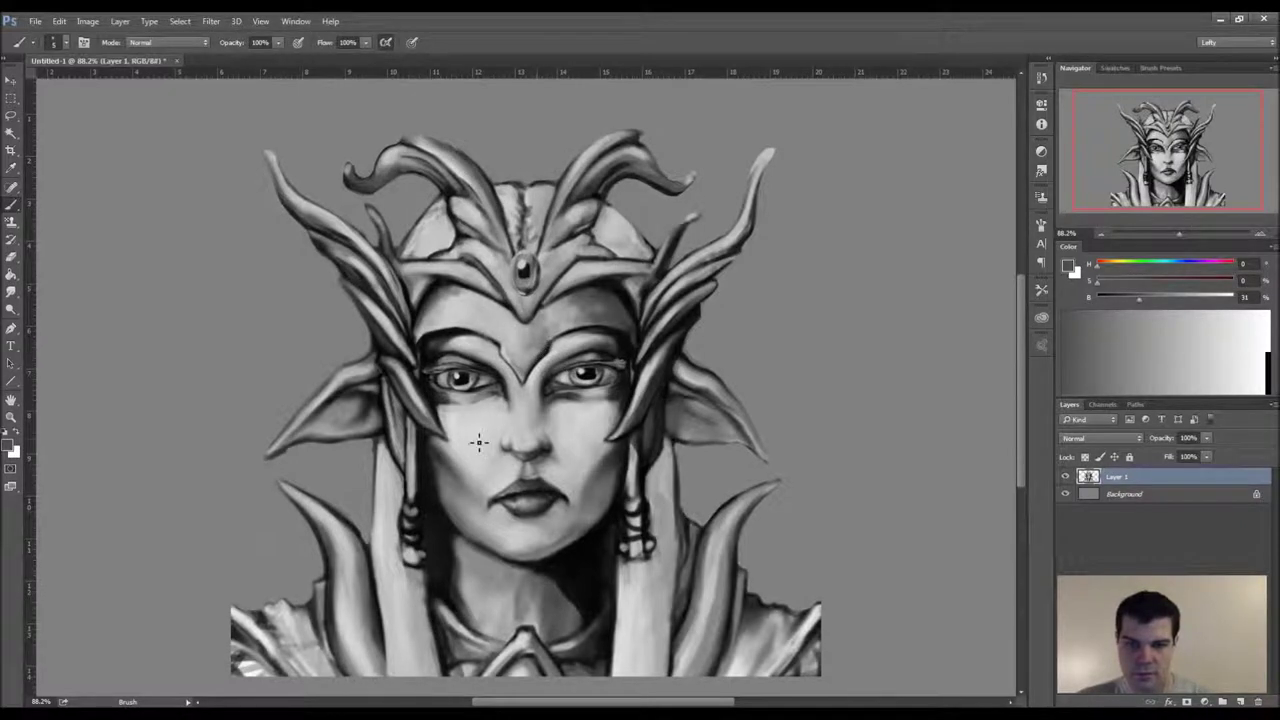
alt+click(472, 350)
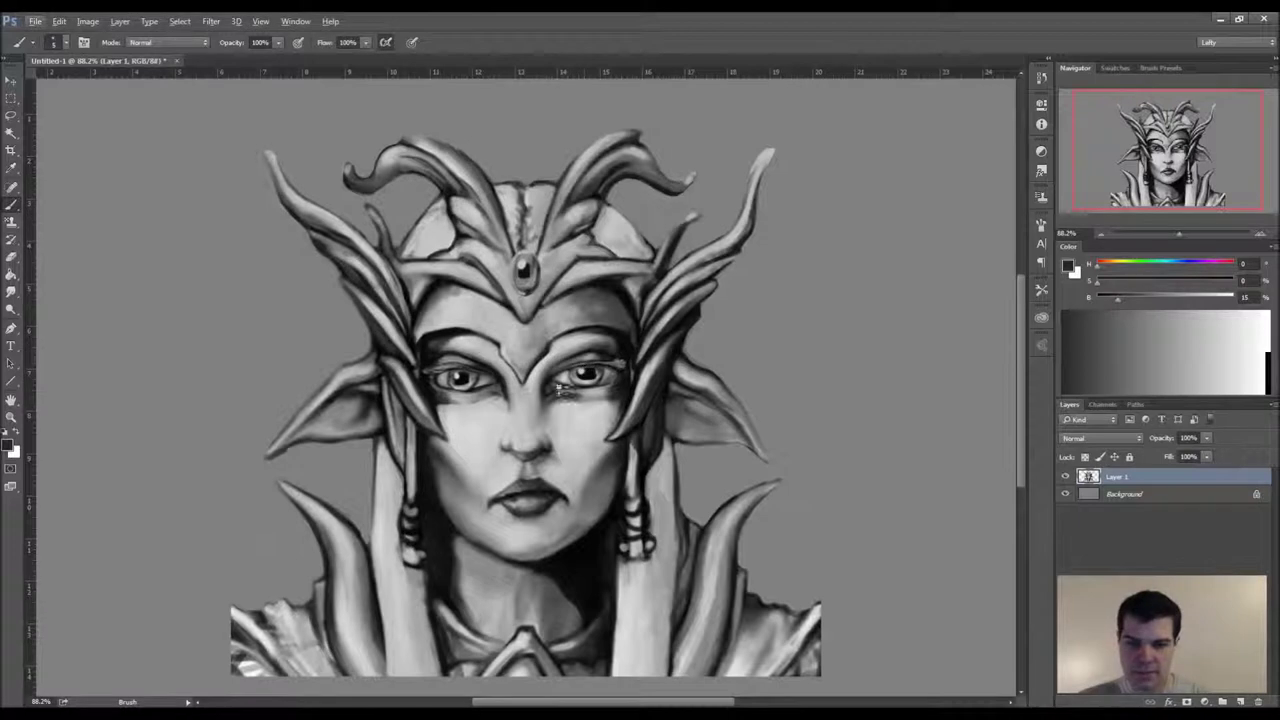
- Shade the shadow-side cheek with sampled greys, using a size 40 brush with its opacity lowered to 65%
alt+click(619, 469)
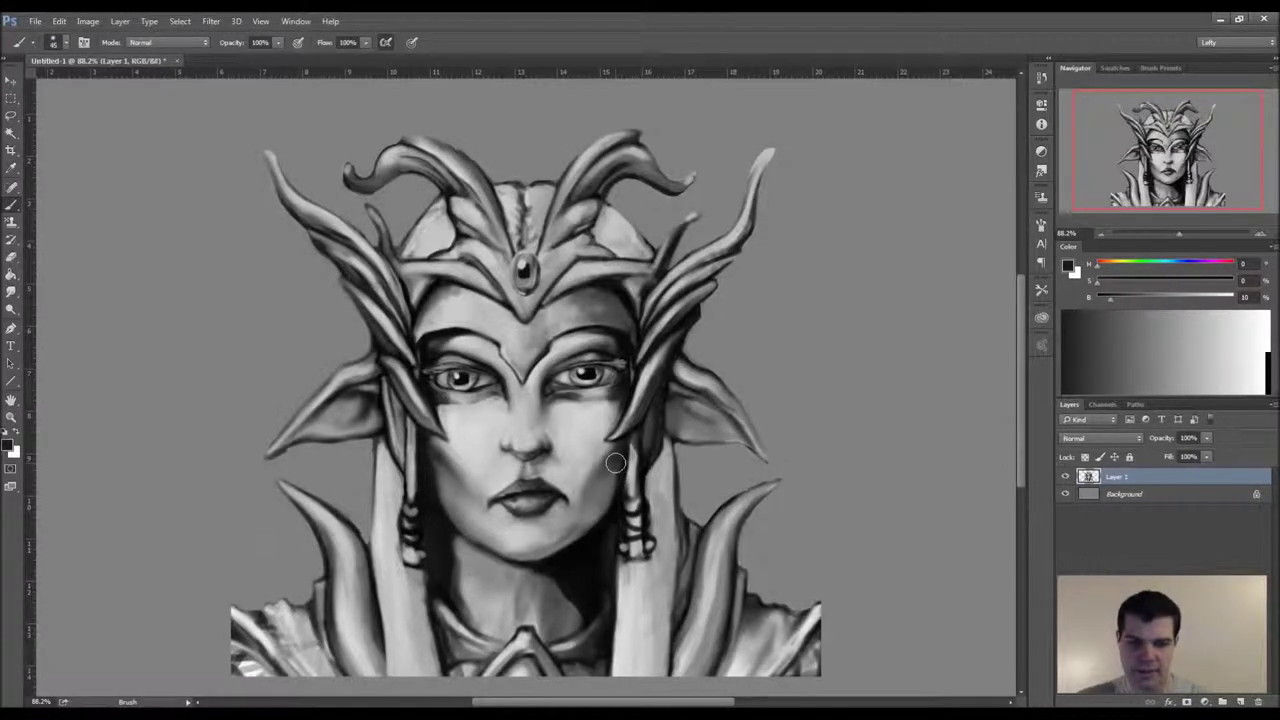
drag(604, 463, 583, 515)
alt+click(611, 478)
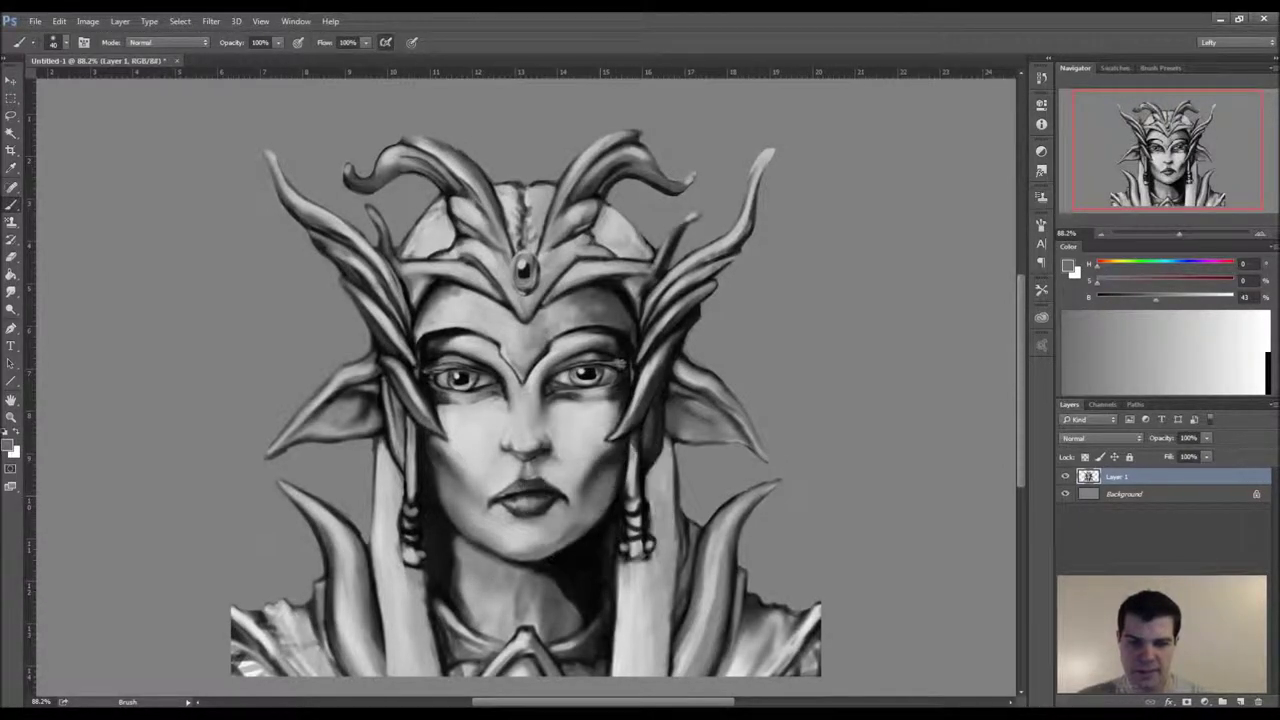
drag(278, 42, 265, 57)
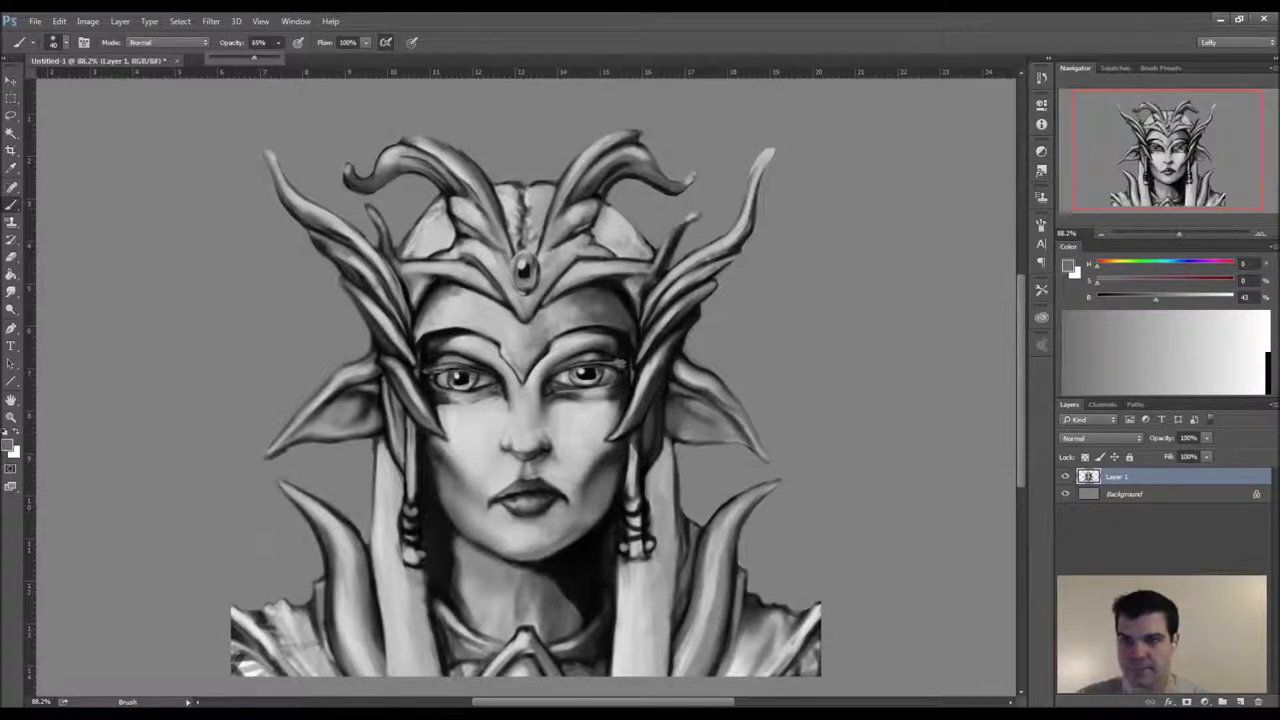
click(438, 41)
alt+click(603, 459)
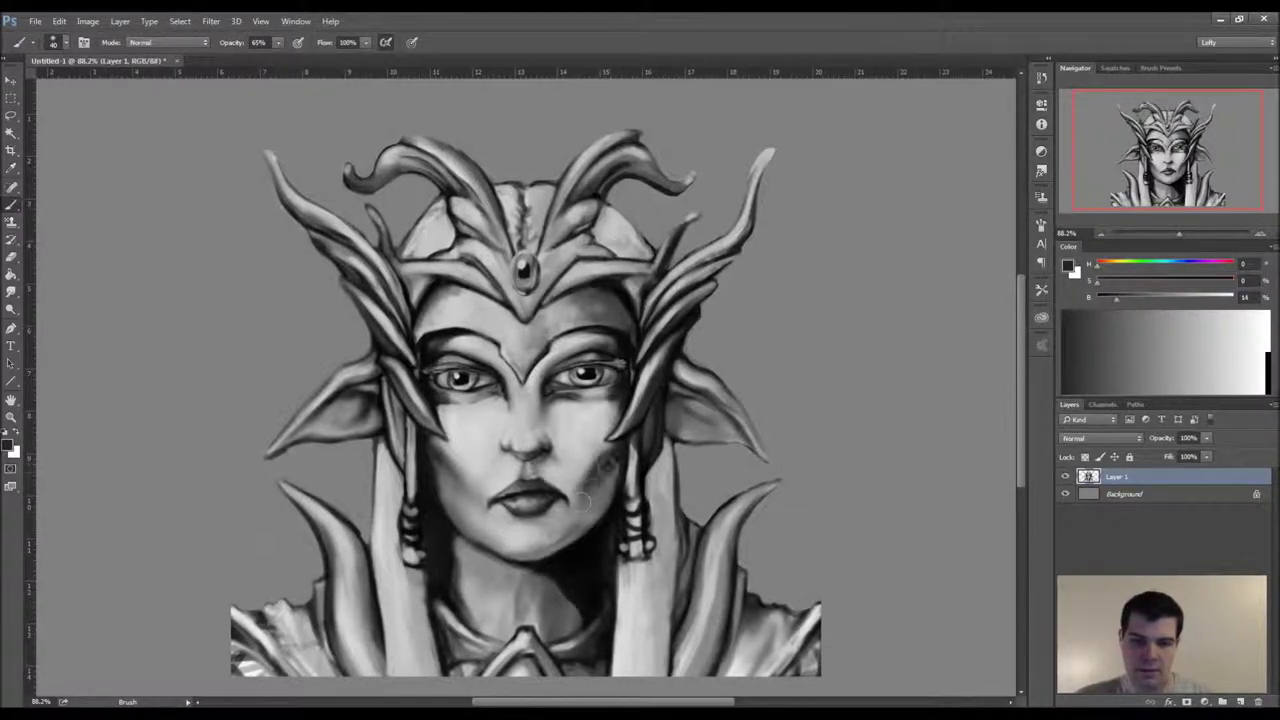
- Retouch the upper lid and outer corner of the viewer's-right eye with a size 25 brush and sampled light and dark tones
key(bracketleft)
key(bracketleft)
key(bracketleft)
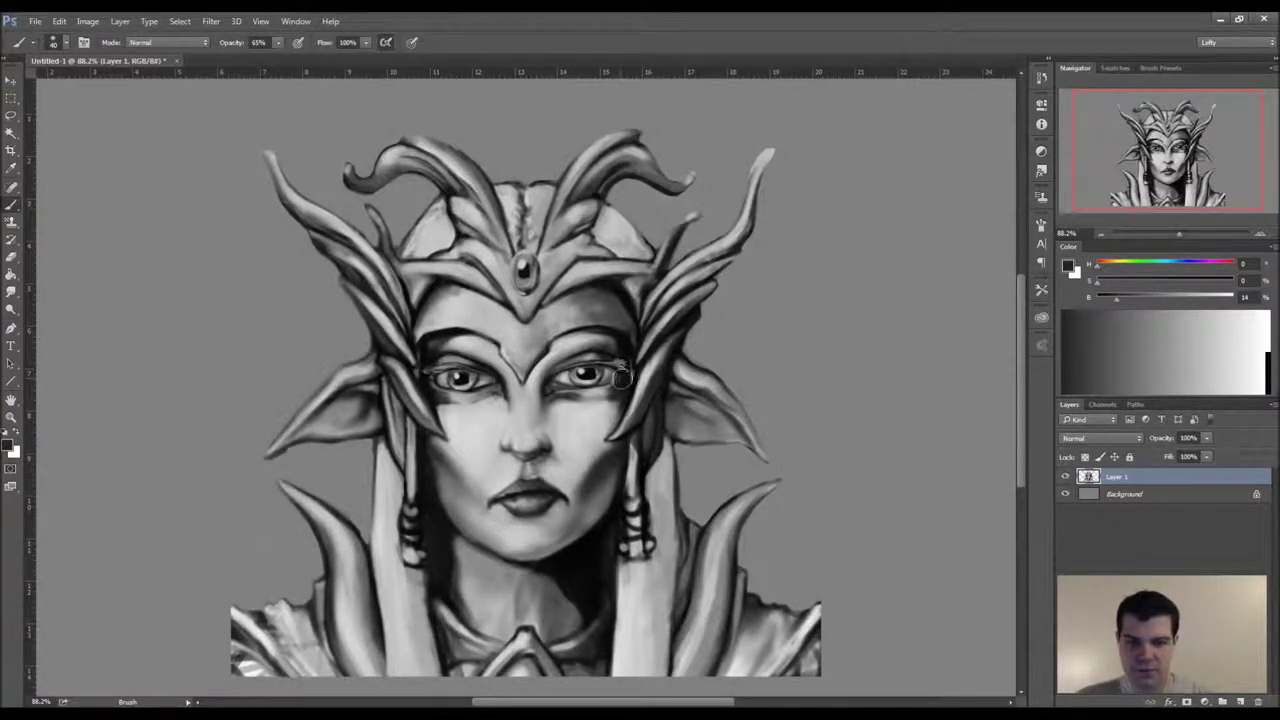
key(bracketright)
alt+click(562, 348)
key(bracketleft)
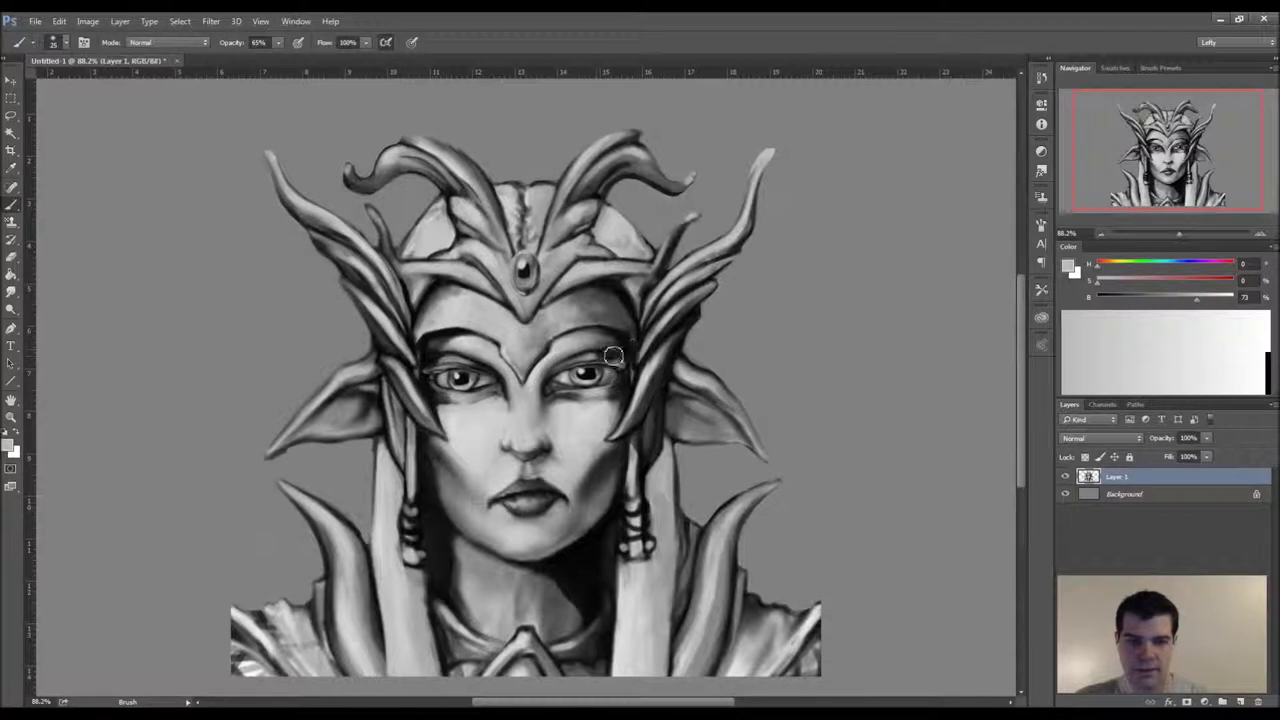
alt+click(611, 357)
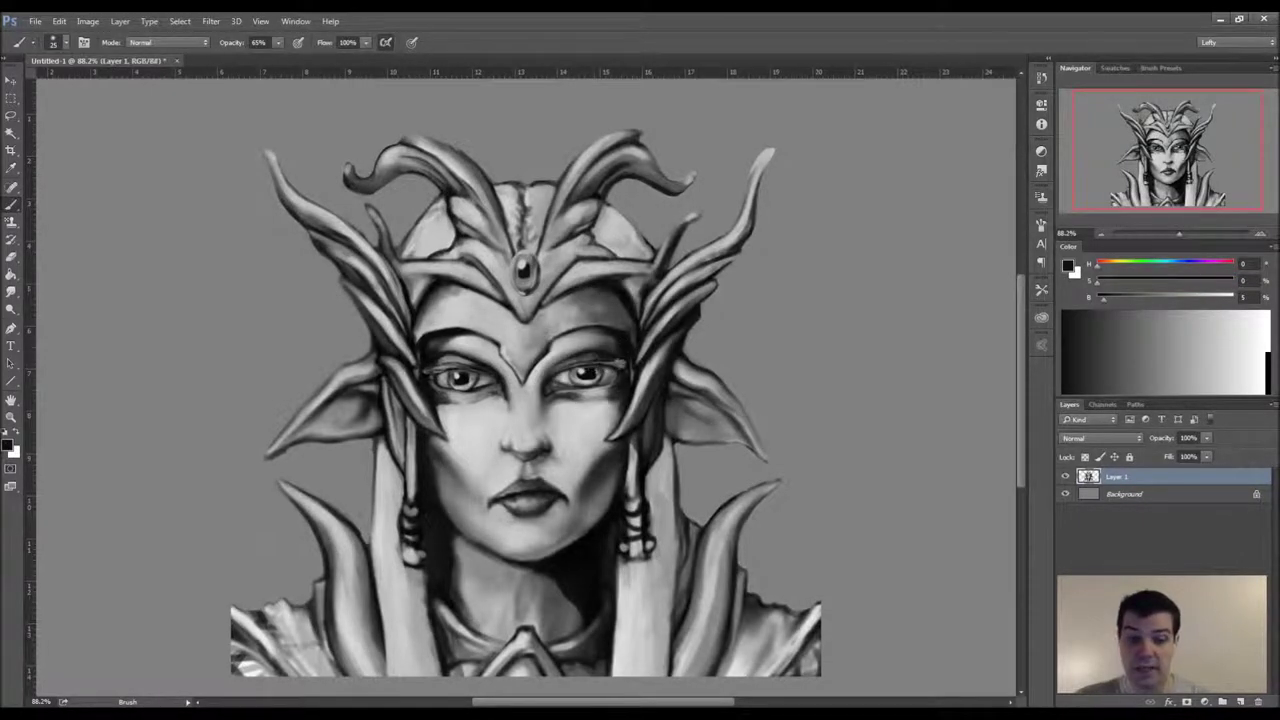
- Refine the iris and lid line of the viewer's-right eye with a much smaller brush and a sampled dark grey
key(bracketleft)
alt+click(572, 372)
key(bracketleft)
key(bracketleft)
key(bracketleft)
key(bracketleft)
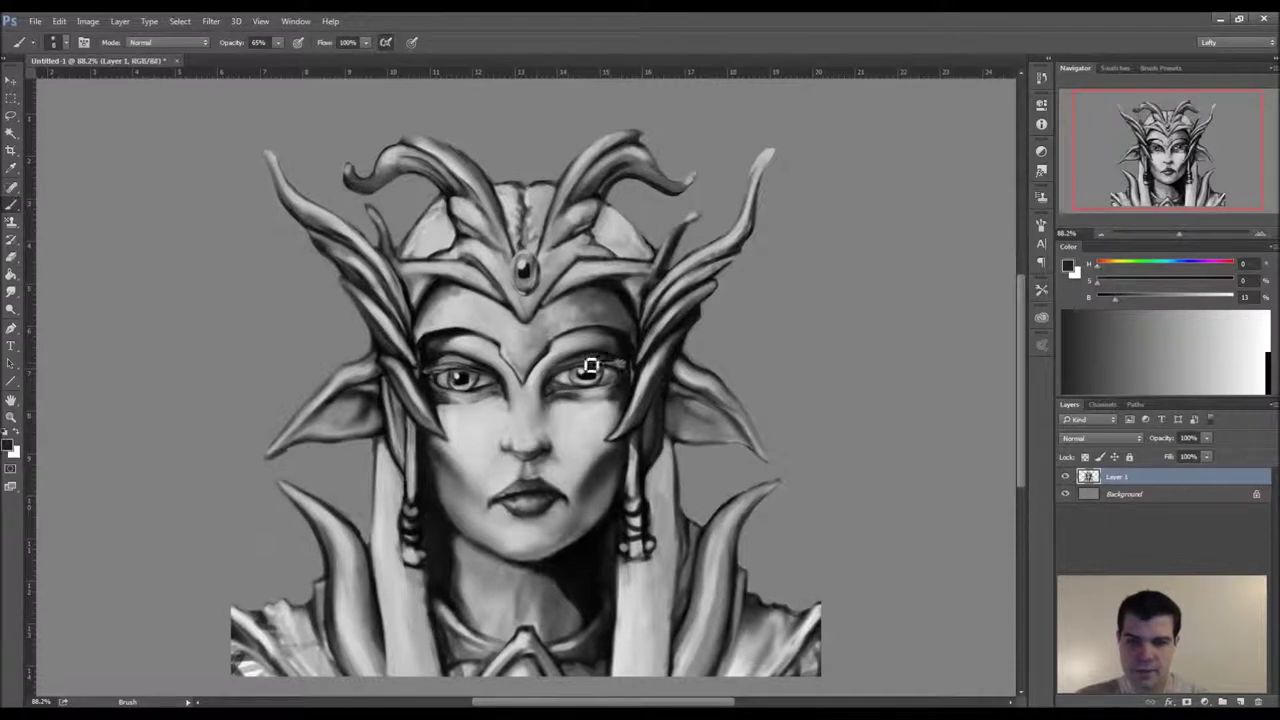
- Touch up the shadow-side jawline against the neck with sampled mid-grey, light and near-black tones
alt+click(554, 362)
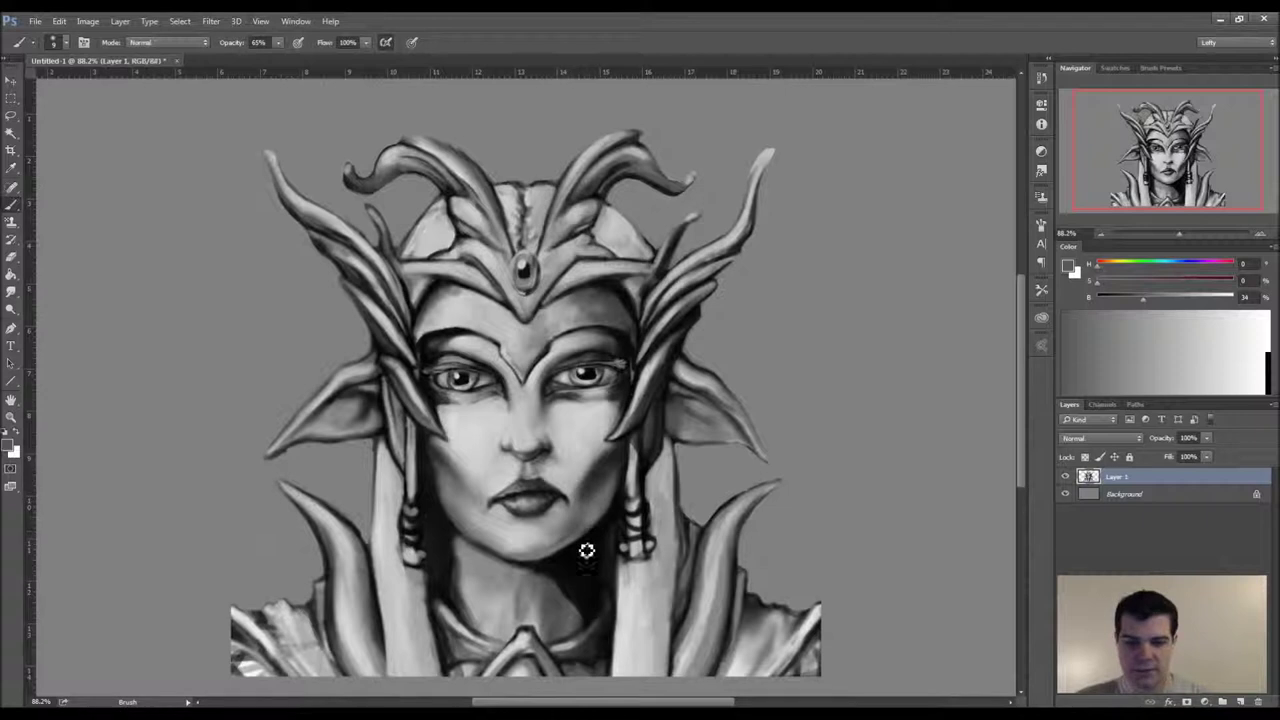
alt+click(582, 440)
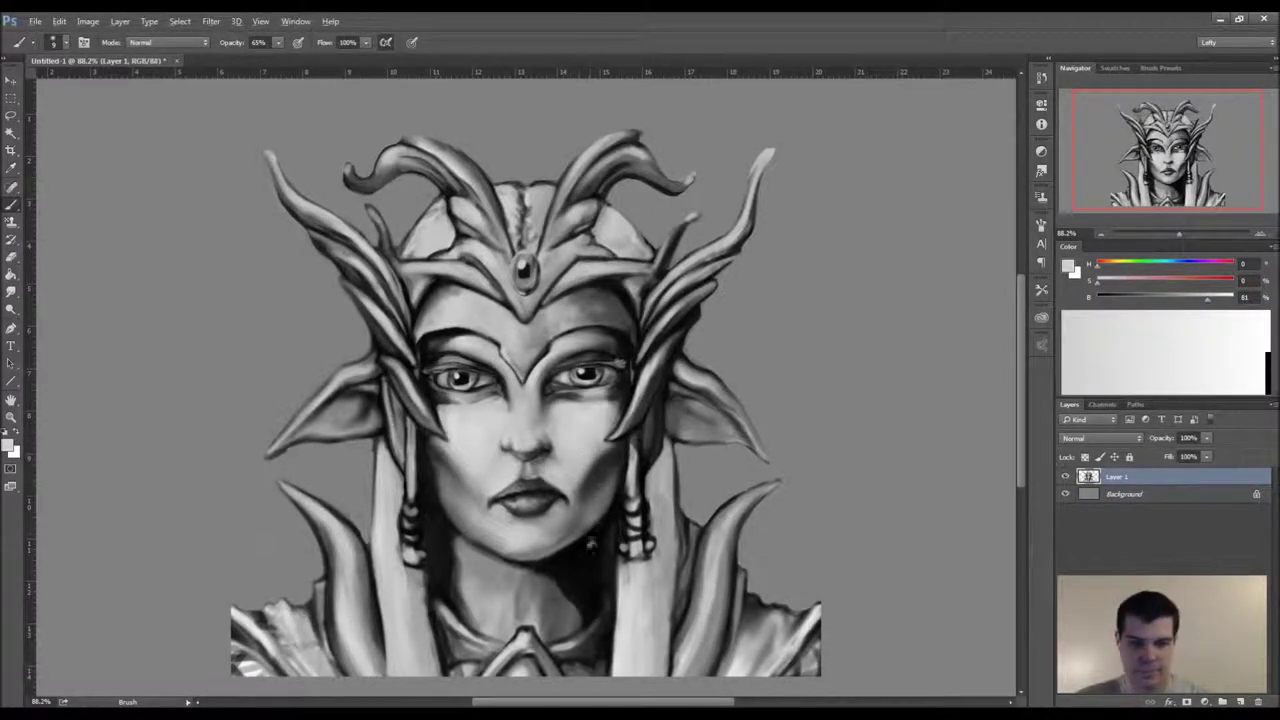
alt+click(584, 562)
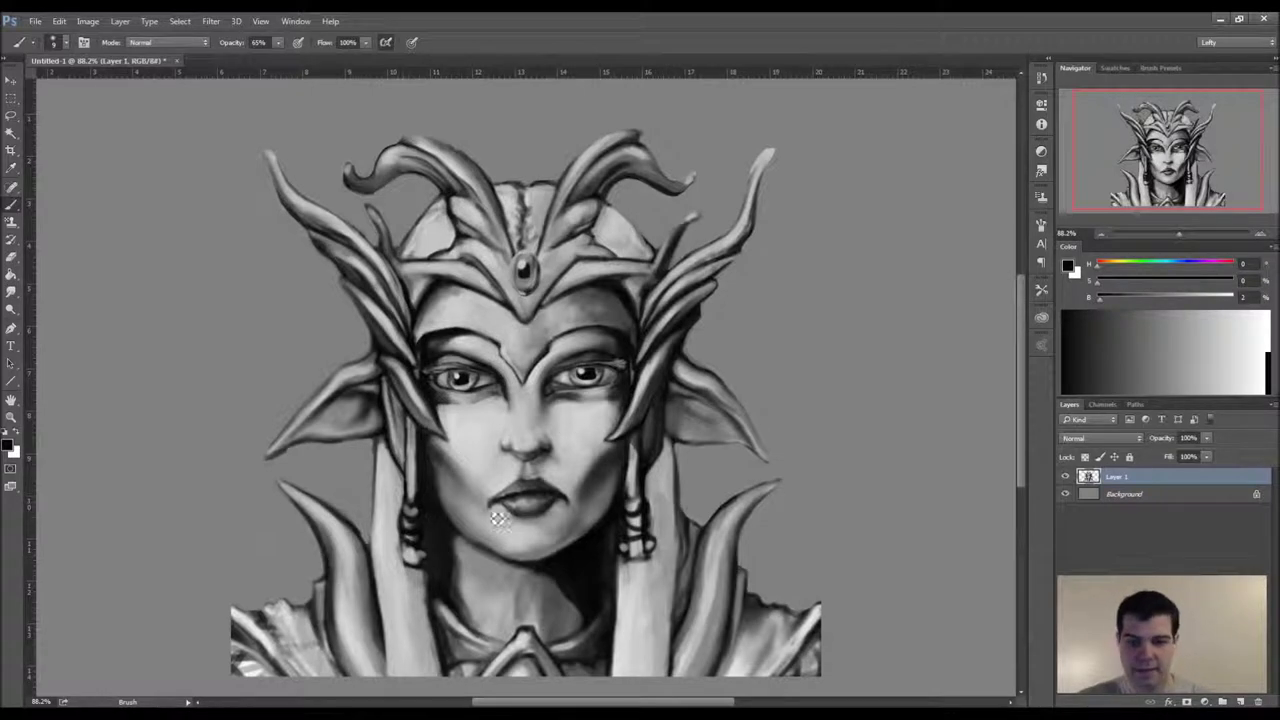
- Lighten the portrait layer with a Levels adjustment, setting the midtone input level to 1.75
click(180, 21)
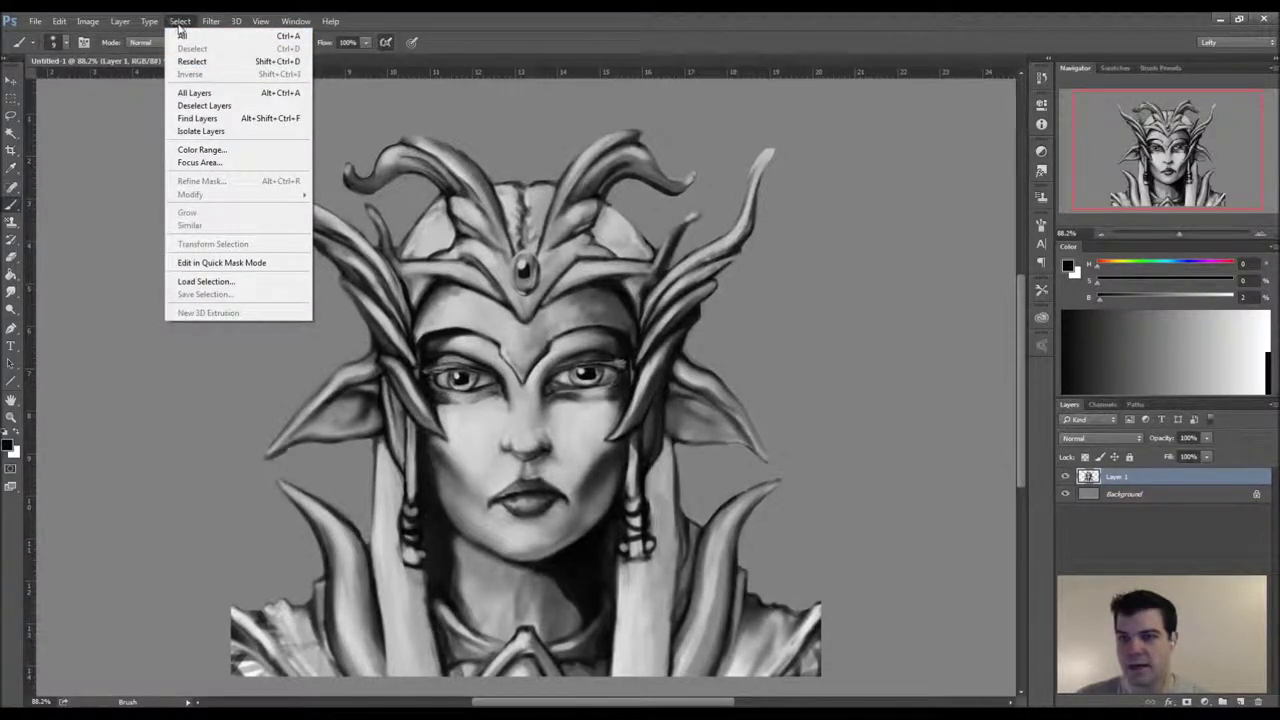
mouse_move(149, 21)
mouse_move(158, 55)
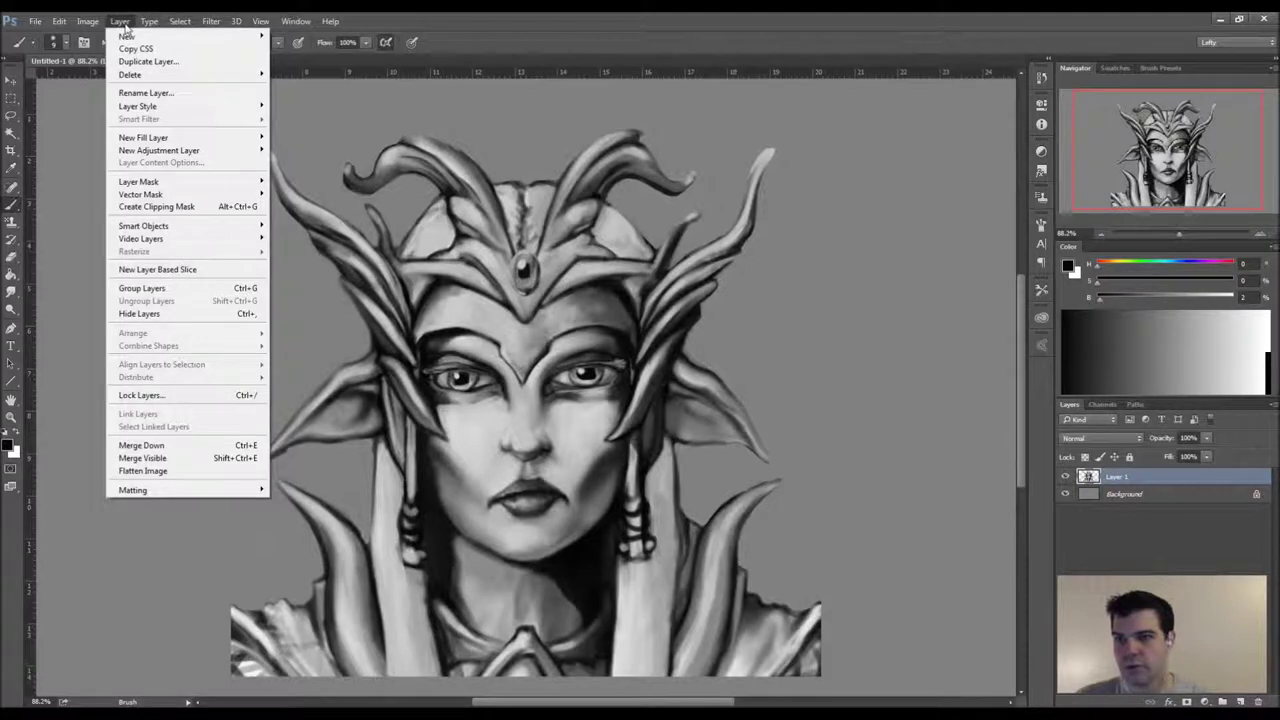
mouse_move(88, 21)
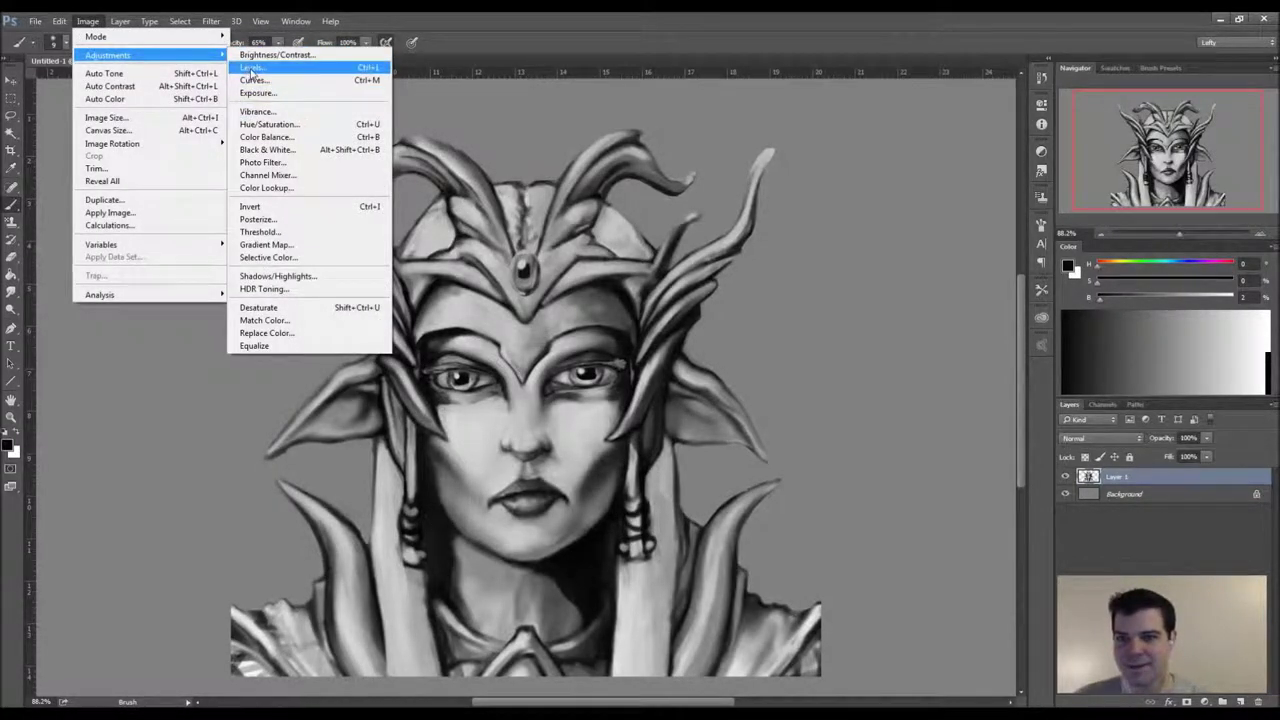
click(252, 68)
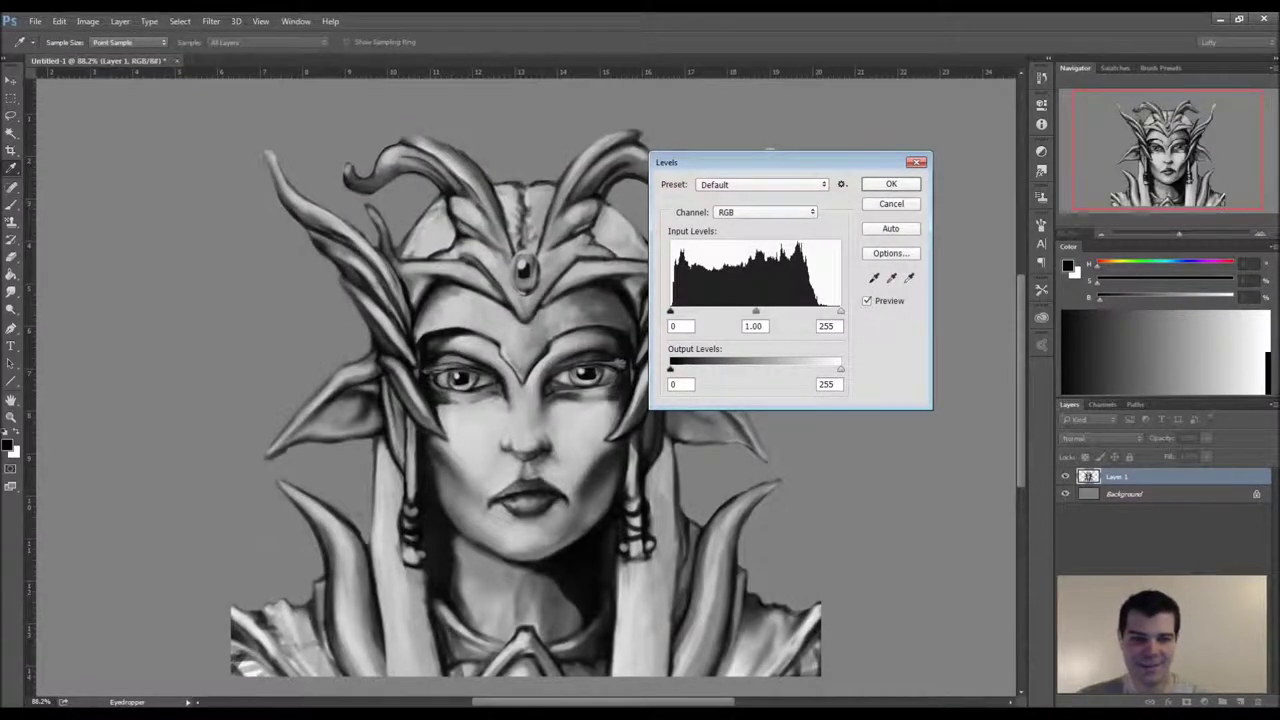
drag(755, 311, 729, 311)
mouse_move(838, 311)
mouse_down()
mouse_move(815, 311)
mouse_move(842, 311)
mouse_up()
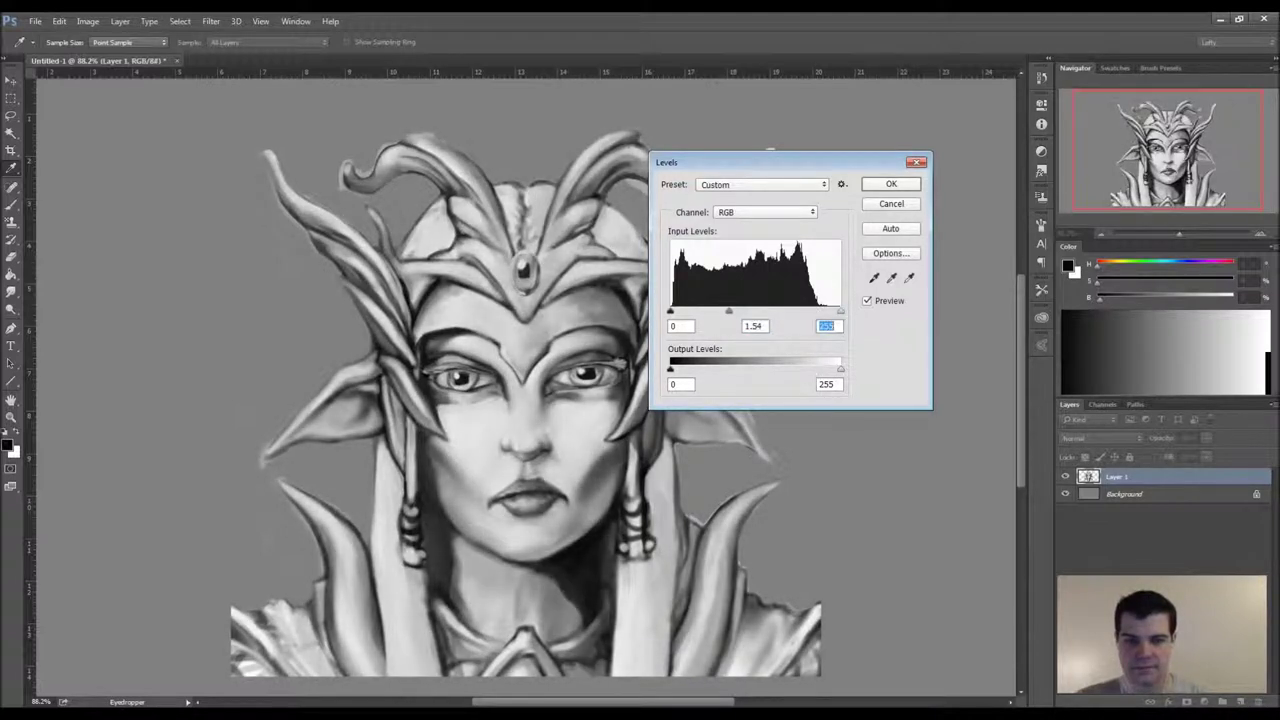
mouse_move(724, 311)
mouse_down()
mouse_move(670, 311)
mouse_move(726, 311)
mouse_up()
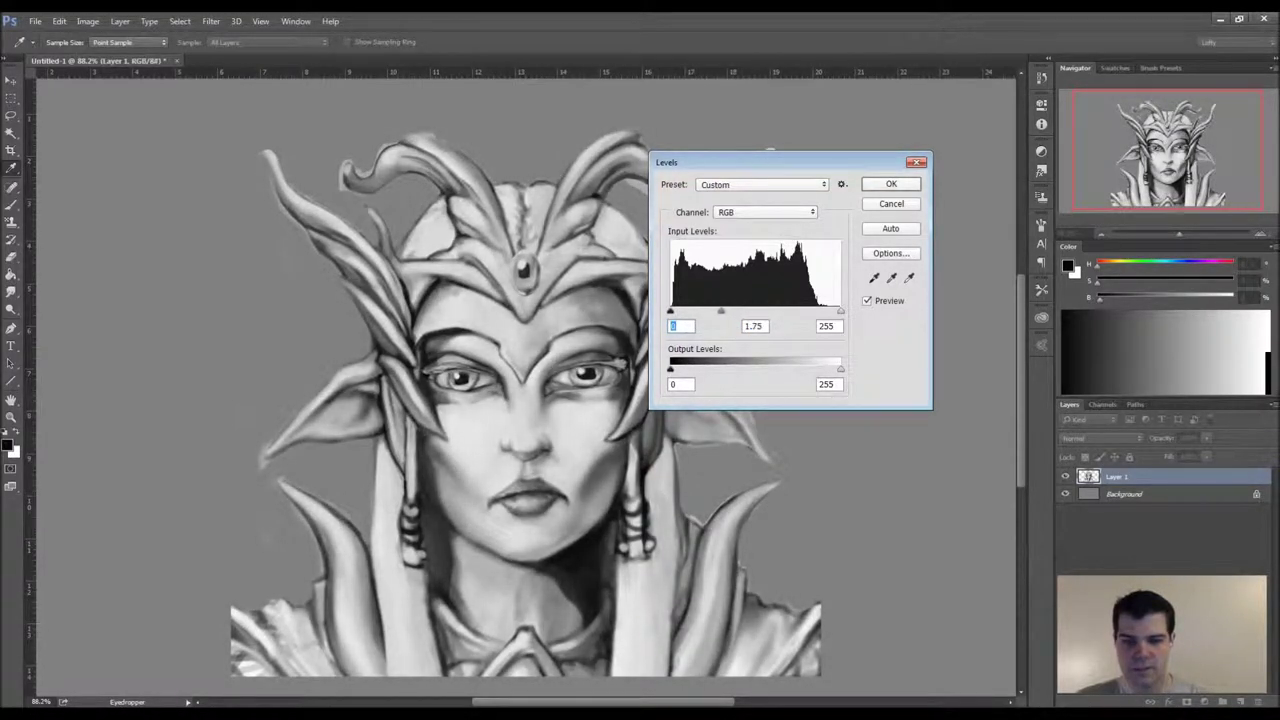
double_click(746, 326)
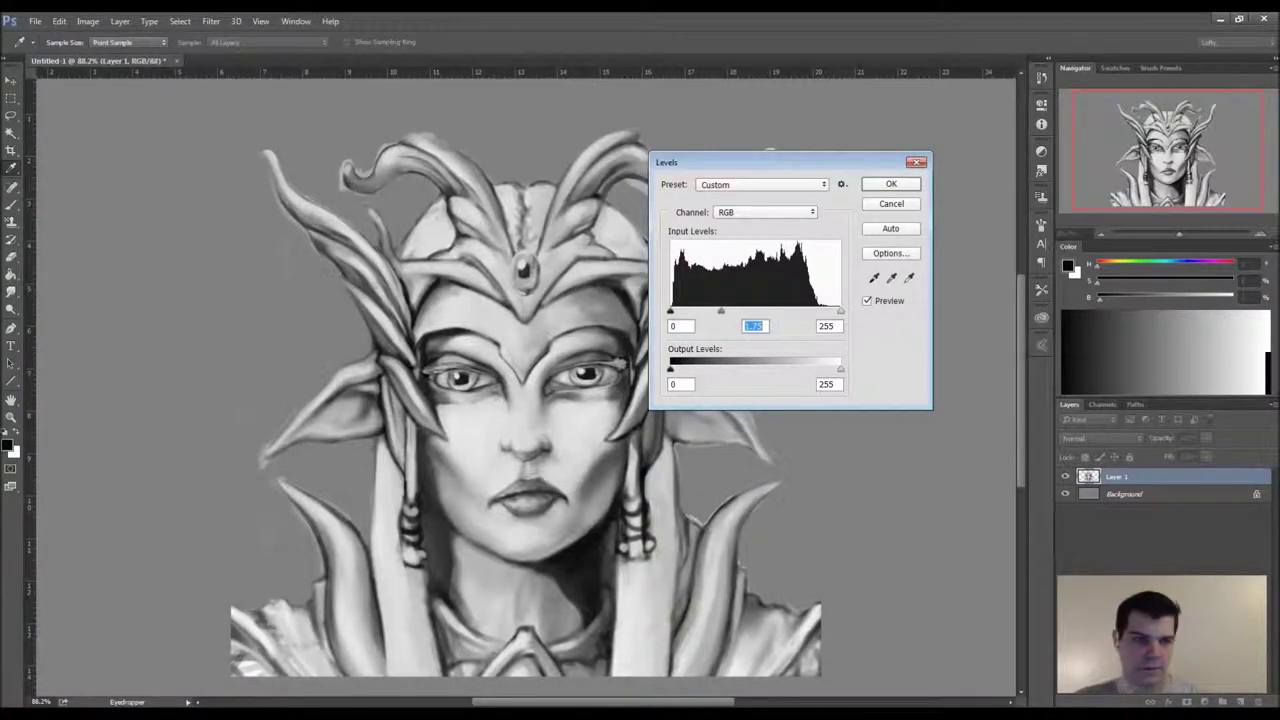
key(Return)
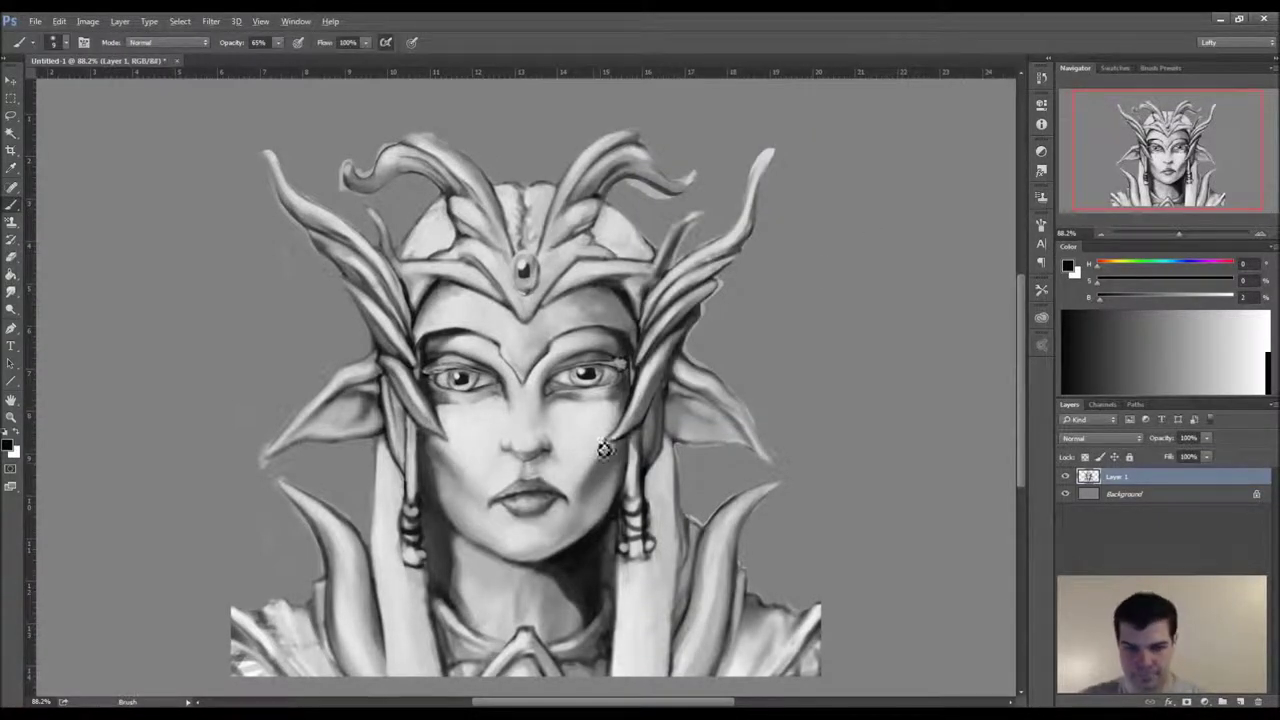
- Soften the darkest shadows on the neck and beside the viewer's-right earring with a size 25 brush and sampled dark greys
key(bracketright)
key(bracketright)
key(bracketright)
key(bracketright)
alt+click(563, 600)
mouse_move(574, 601)
mouse_down()
mouse_move(615, 519)
mouse_move(614, 541)
mouse_move(627, 478)
mouse_move(608, 527)
mouse_up()
alt+click(620, 485)
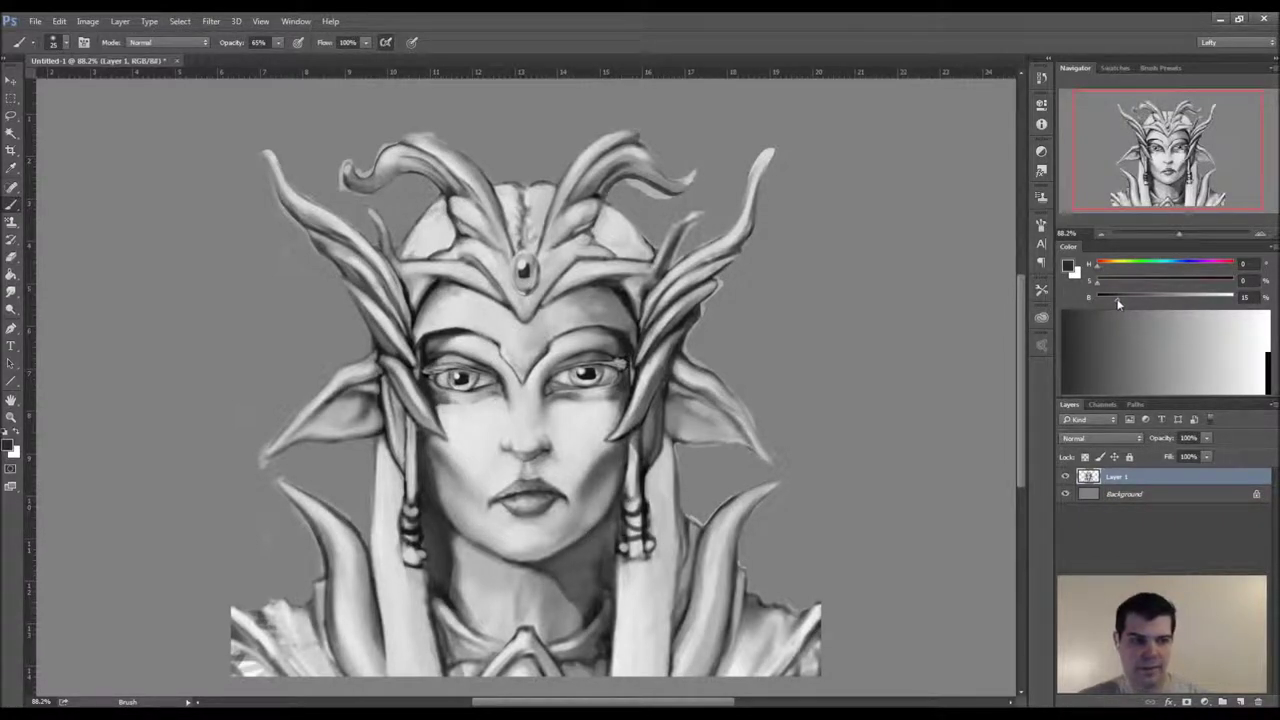
drag(626, 505, 618, 543)
drag(658, 479, 648, 514)
- Soften the black accents around both eyes with a sampled 20% grey, using a size 20 brush for the viewer's-left eye
key([)
alt+click(612, 500)
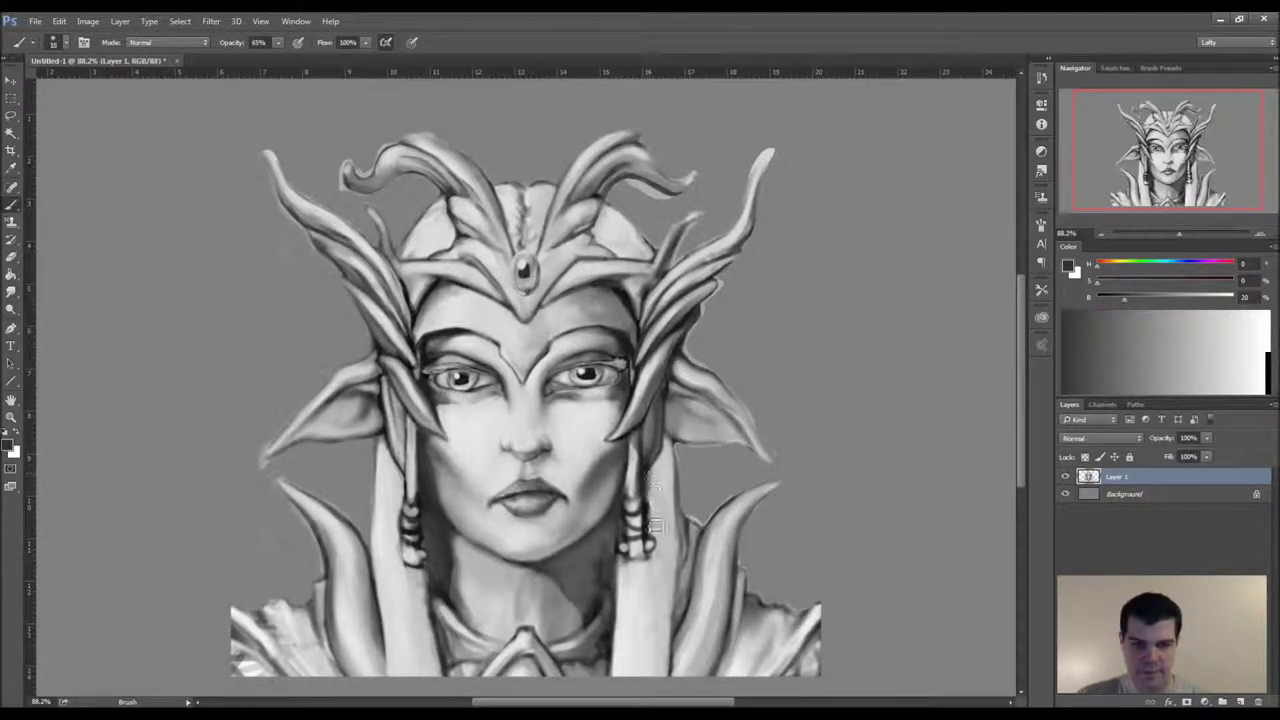
drag(640, 352, 634, 371)
key(])
key(])
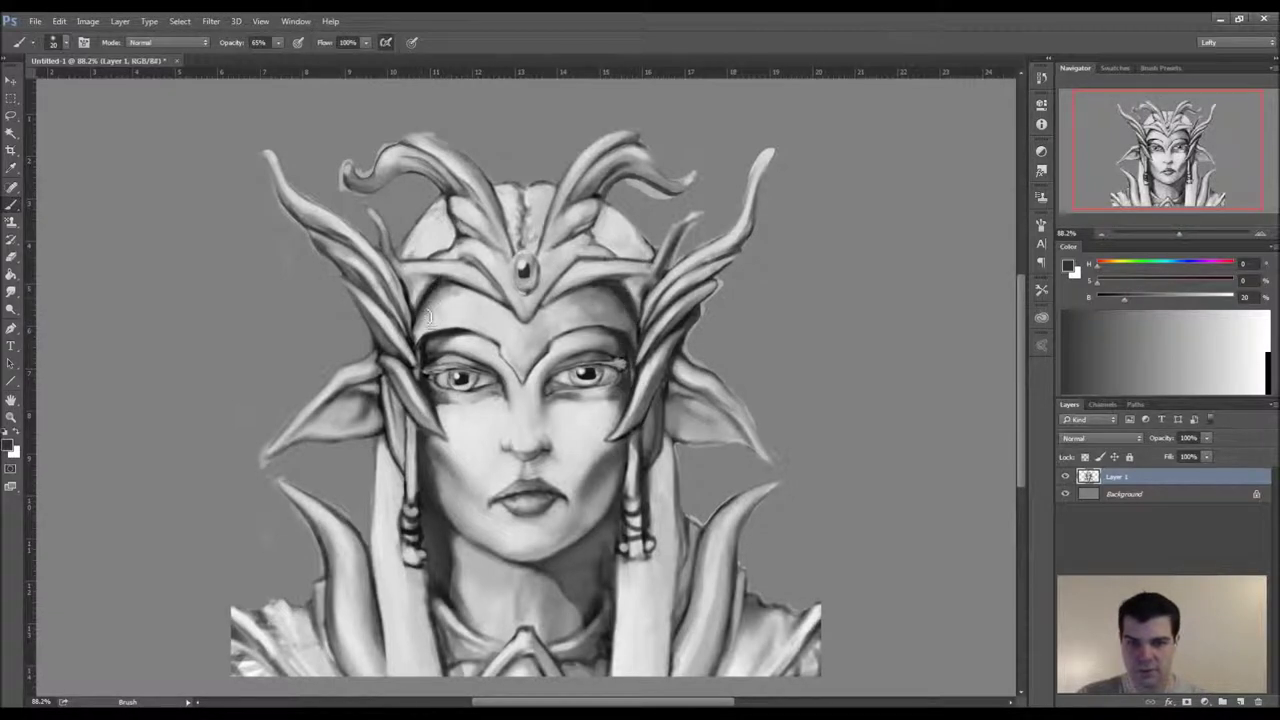
drag(428, 370, 472, 382)
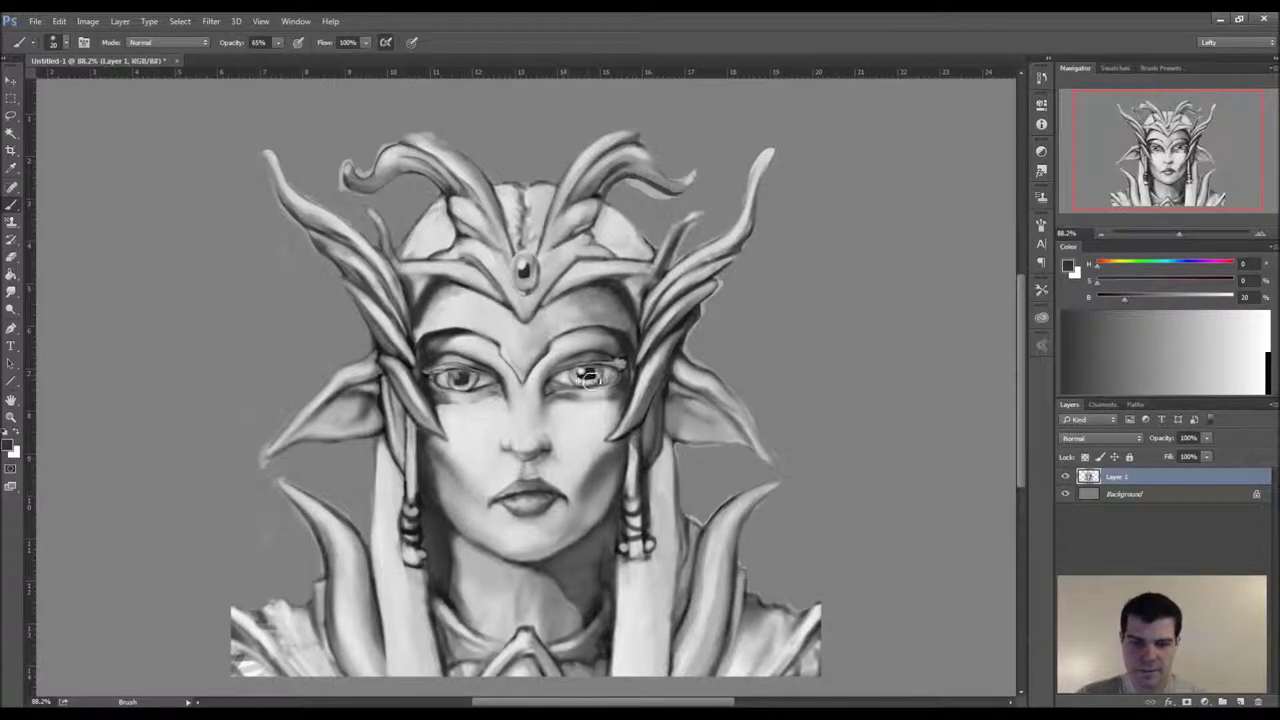
- Soften the dark collar edges at the neck and the inner edge of the viewer's-left ear with the 20% grey
drag(440, 591, 462, 612)
drag(591, 618, 603, 650)
key(bracketleft)
key(bracketleft)
mouse_move(383, 392)
mouse_down()
mouse_move(399, 470)
mouse_move(375, 446)
mouse_up()
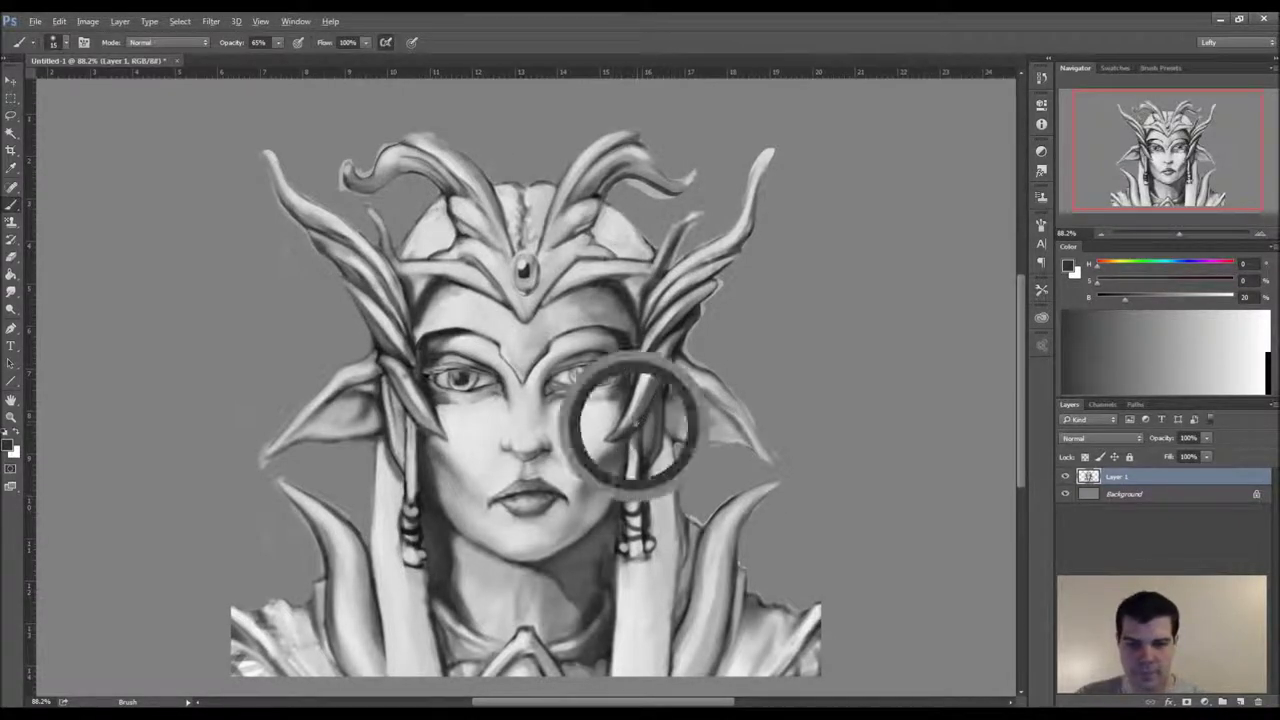
- Tone down the bright cheeks, nose, chin and forehead with a size 90 brush and a sampled 34% grey
alt+click(599, 457)
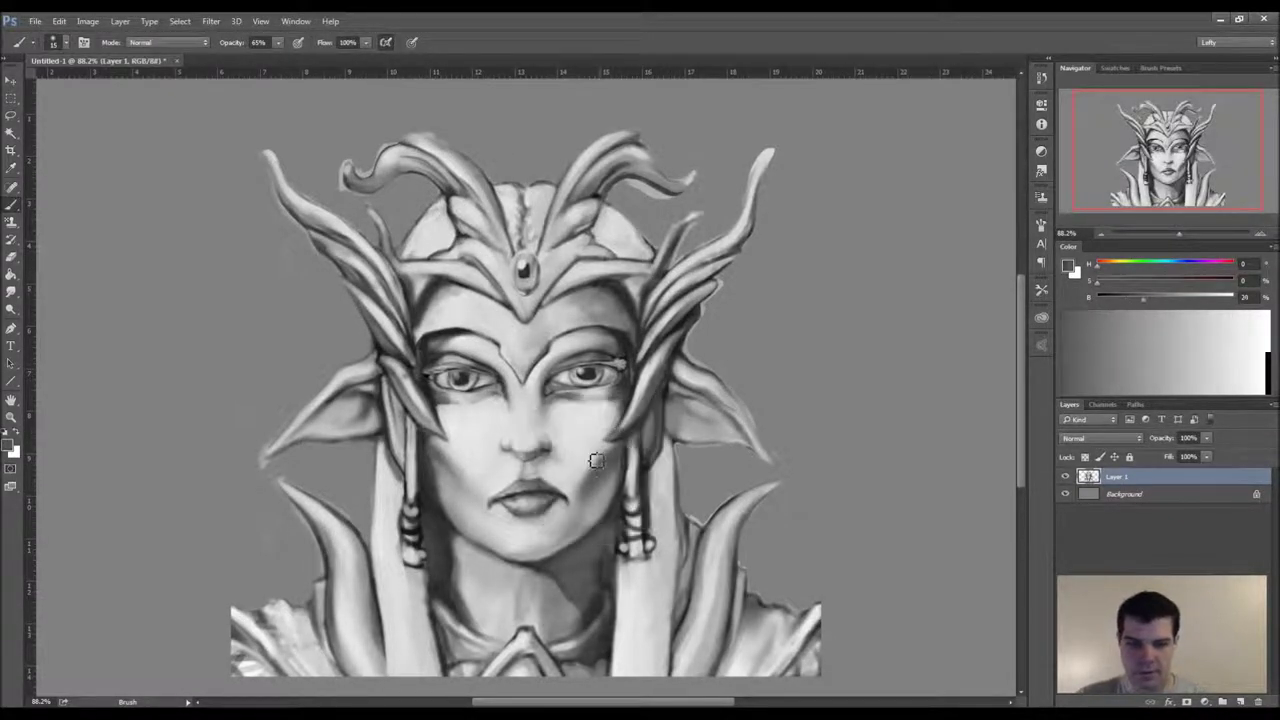
key(])
key(])
key(])
key(])
key(])
key(])
key(])
key(])
key(])
key(])
key(])
mouse_move(574, 440)
mouse_down()
mouse_move(594, 418)
mouse_move(570, 418)
mouse_up()
mouse_move(498, 442)
mouse_down()
mouse_move(468, 422)
mouse_move(500, 470)
mouse_move(500, 372)
mouse_move(440, 350)
mouse_move(545, 360)
mouse_move(610, 340)
mouse_move(532, 376)
mouse_up()
mouse_move(480, 480)
mouse_down()
mouse_move(492, 510)
mouse_move(556, 526)
mouse_up()
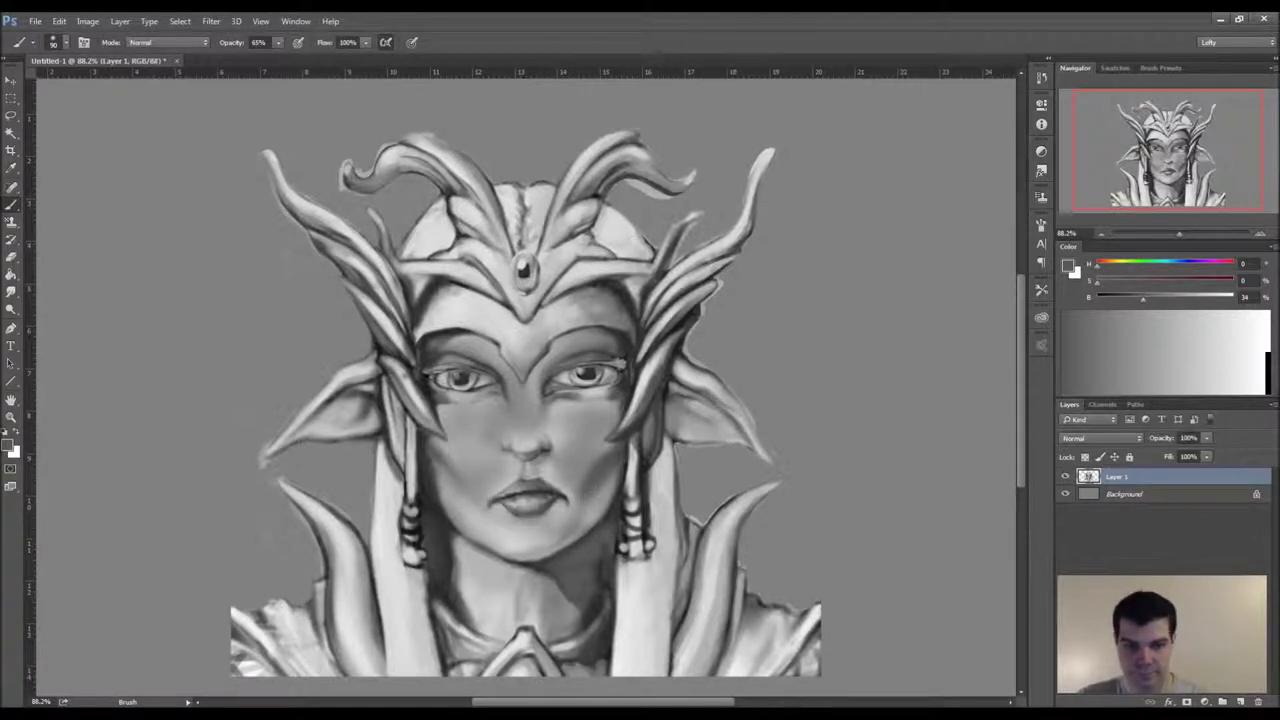
drag(372, 368, 348, 380)
mouse_move(434, 318)
mouse_down()
mouse_move(468, 310)
mouse_move(524, 346)
mouse_up()
- Glaze a sampled light grey over the forehead and the pale skull areas between the headdress horns
alt+click(562, 308)
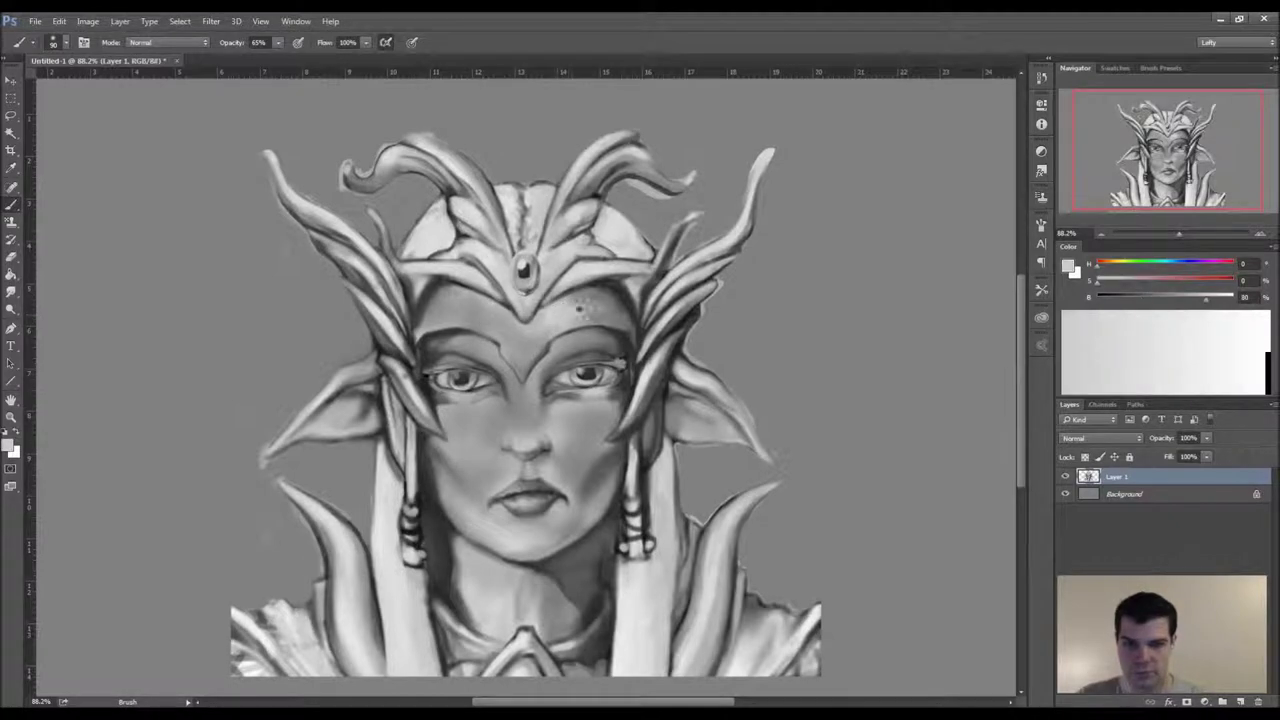
alt+click(563, 312)
drag(455, 293, 432, 318)
drag(430, 250, 452, 220)
drag(522, 200, 506, 218)
drag(598, 212, 615, 230)
- Soften the long side strands, beaded earrings and both ears with the light grey and a size 80 to 90 brush
drag(386, 520, 392, 630)
drag(622, 590, 620, 680)
mouse_move(636, 556)
mouse_down()
mouse_move(636, 500)
mouse_move(632, 512)
mouse_up()
drag(412, 492, 418, 560)
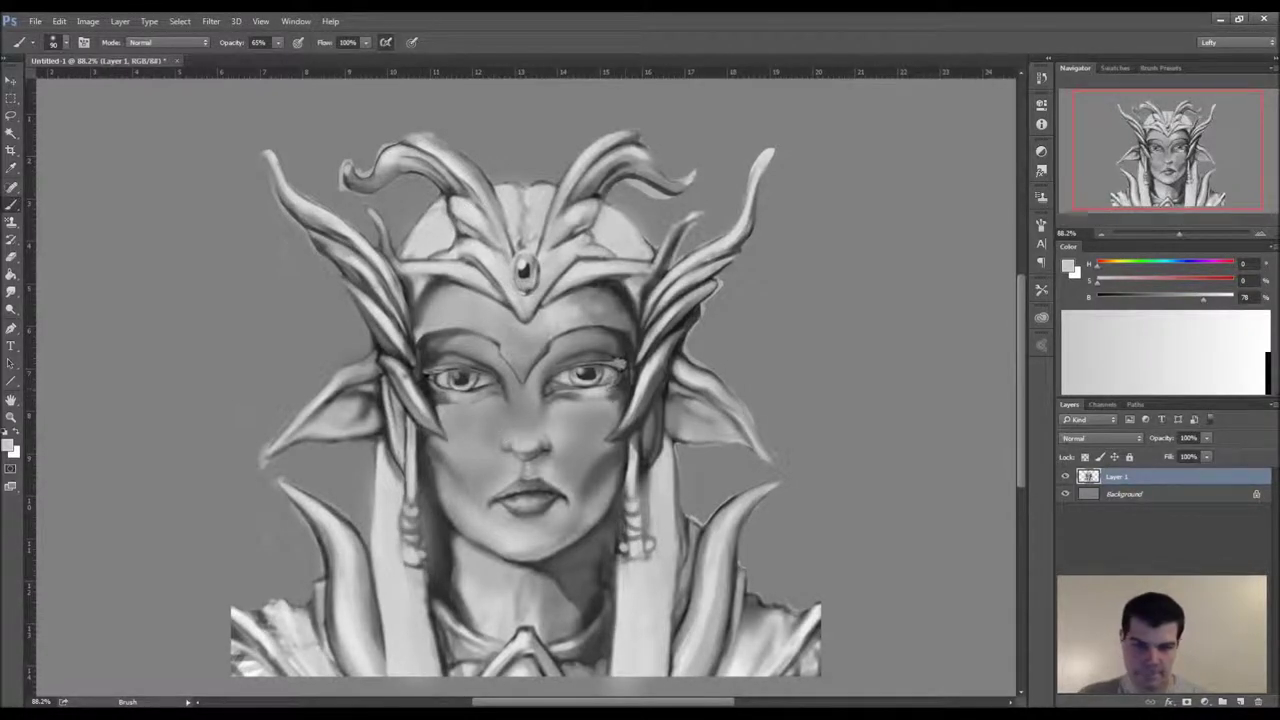
drag(686, 374, 736, 416)
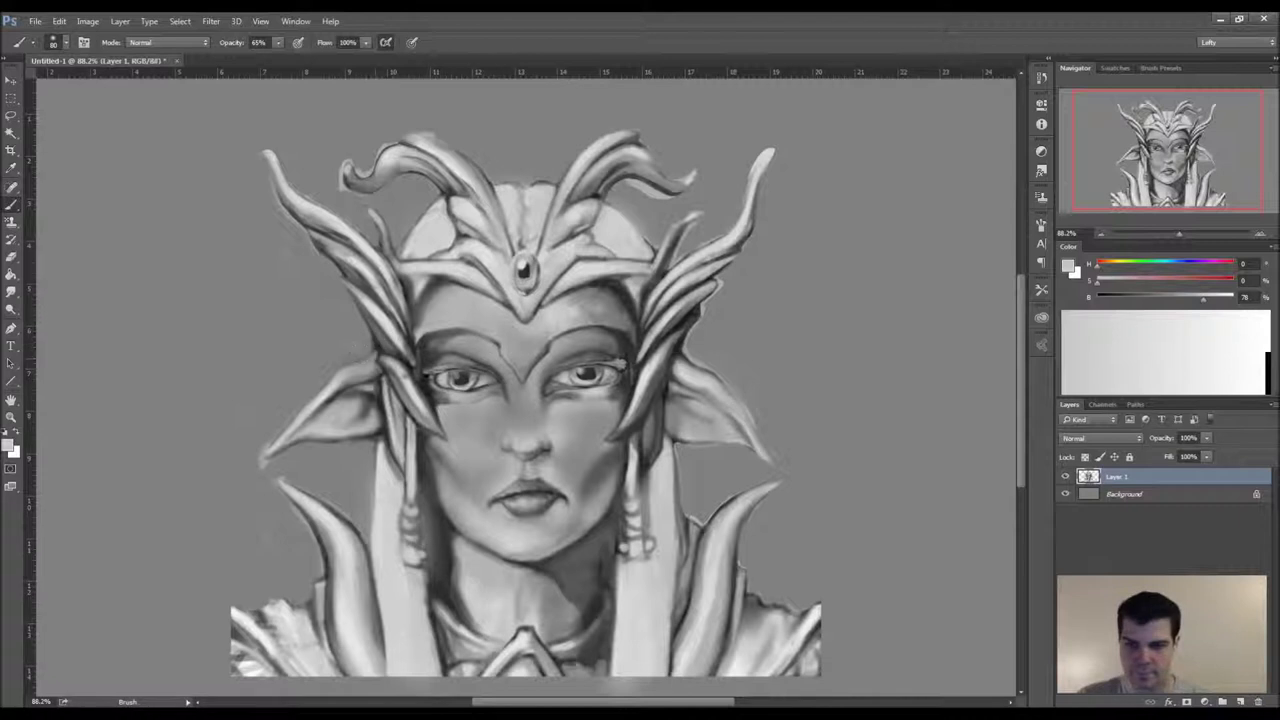
drag(336, 390, 378, 350)
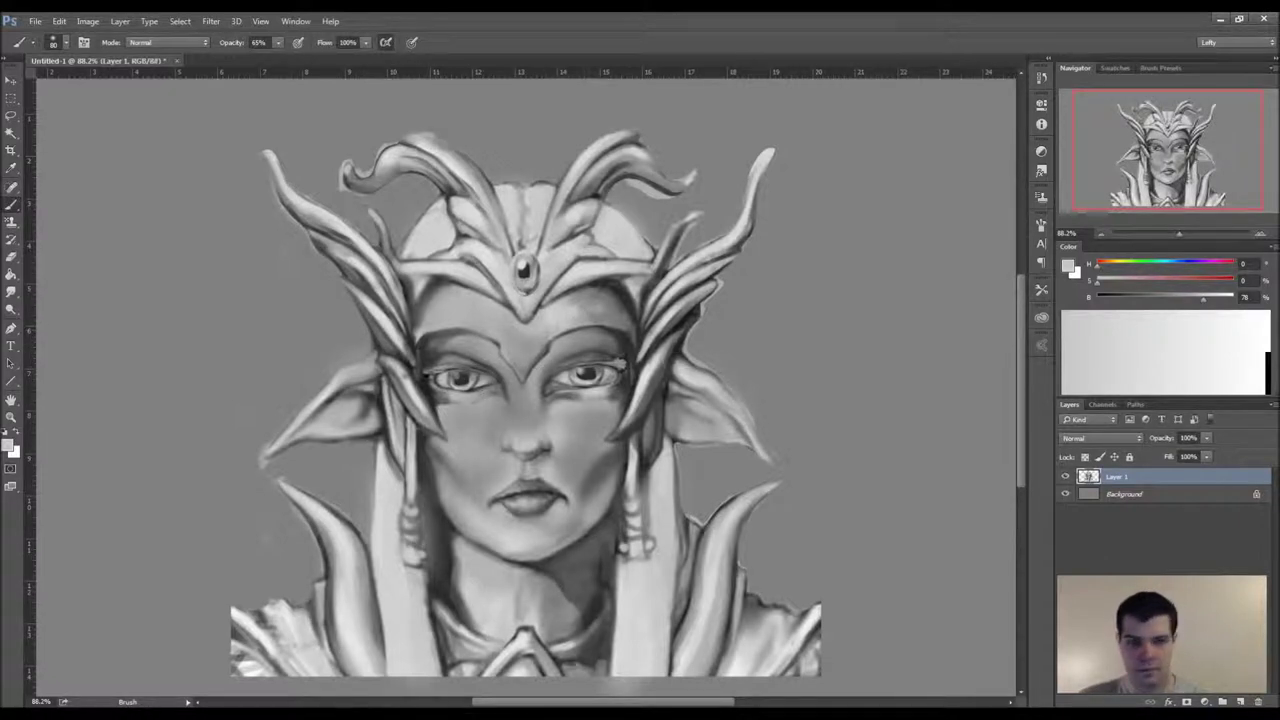
- Brighten the cheeks beside the nose with a size 40 brush and a sampled 76% grey
alt+click(600, 453)
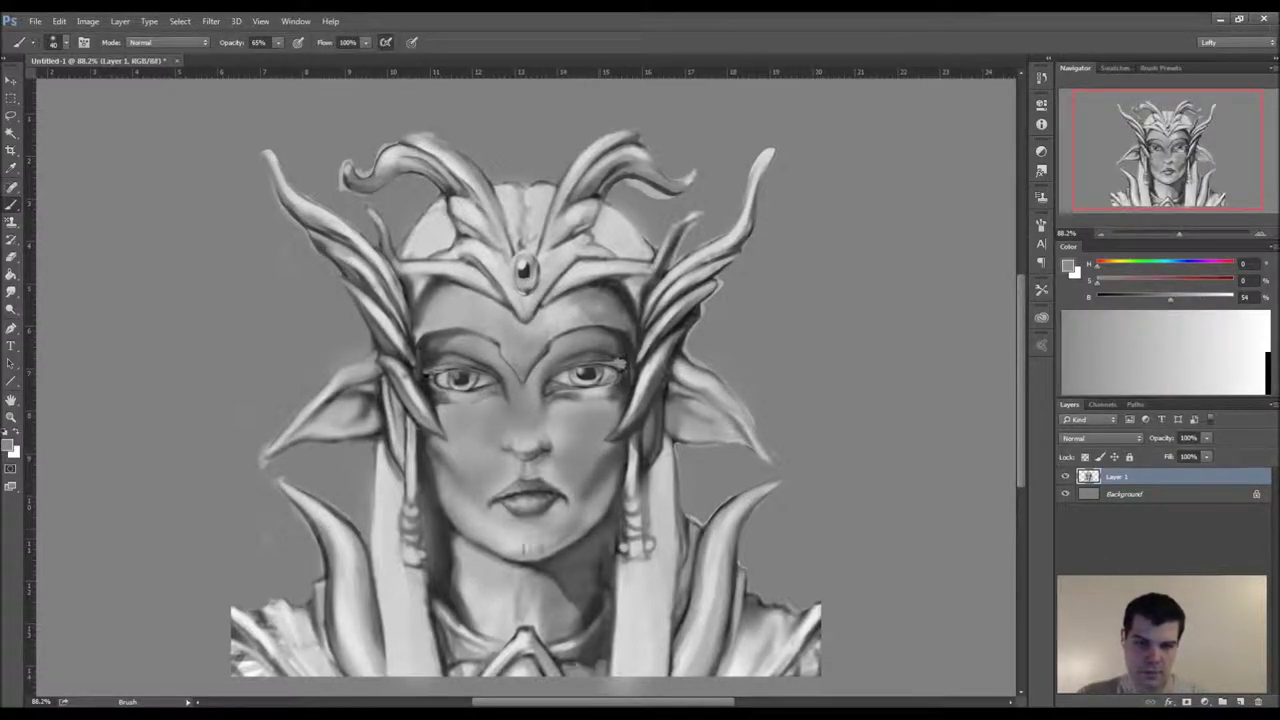
alt+click(665, 498)
key(bracketright)
key(bracketright)
key(bracketright)
key(bracketright)
drag(580, 436, 586, 428)
mouse_move(476, 414)
mouse_down()
mouse_move(486, 426)
mouse_move(526, 422)
mouse_up()
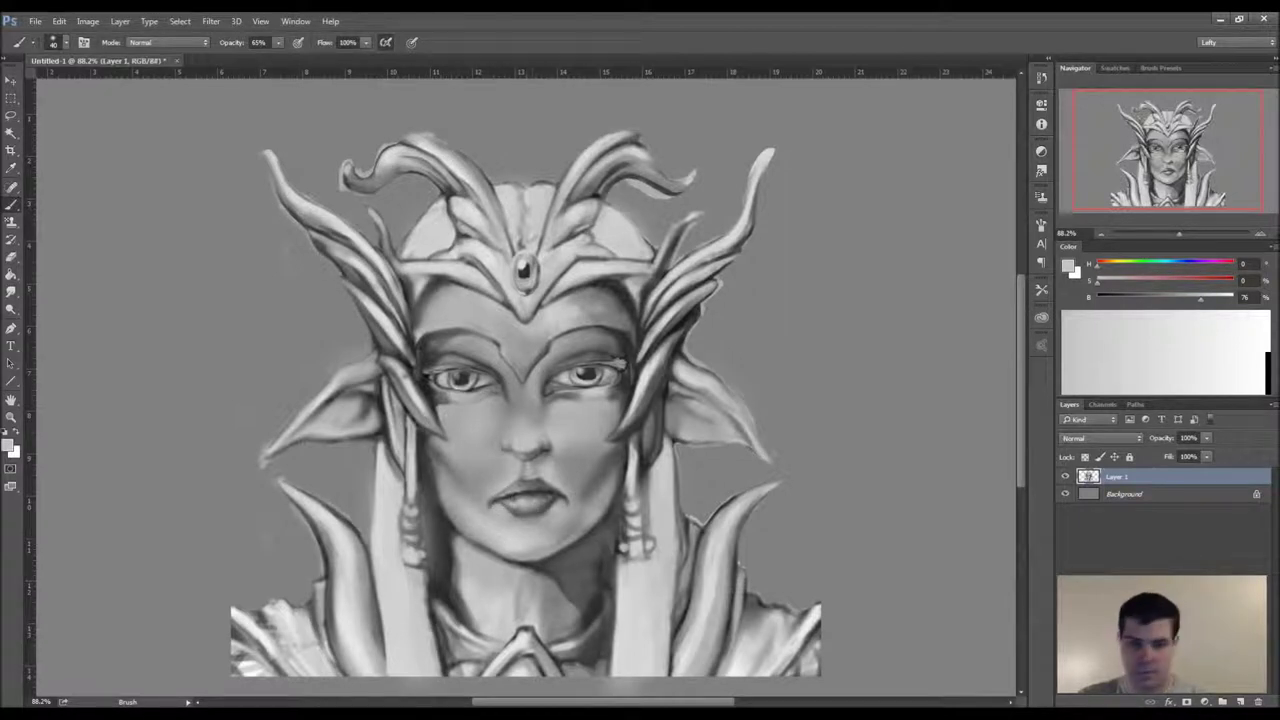
- Darken and extend both mouth corners with a size 10 brush and 20% grey, and sample a 63% grey for cleanup
alt+click(517, 487)
alt+click(508, 493)
key(bracketleft)
key(bracketleft)
alt+click(533, 561)
mouse_move(502, 504)
mouse_down()
mouse_move(493, 509)
mouse_move(574, 502)
mouse_up()
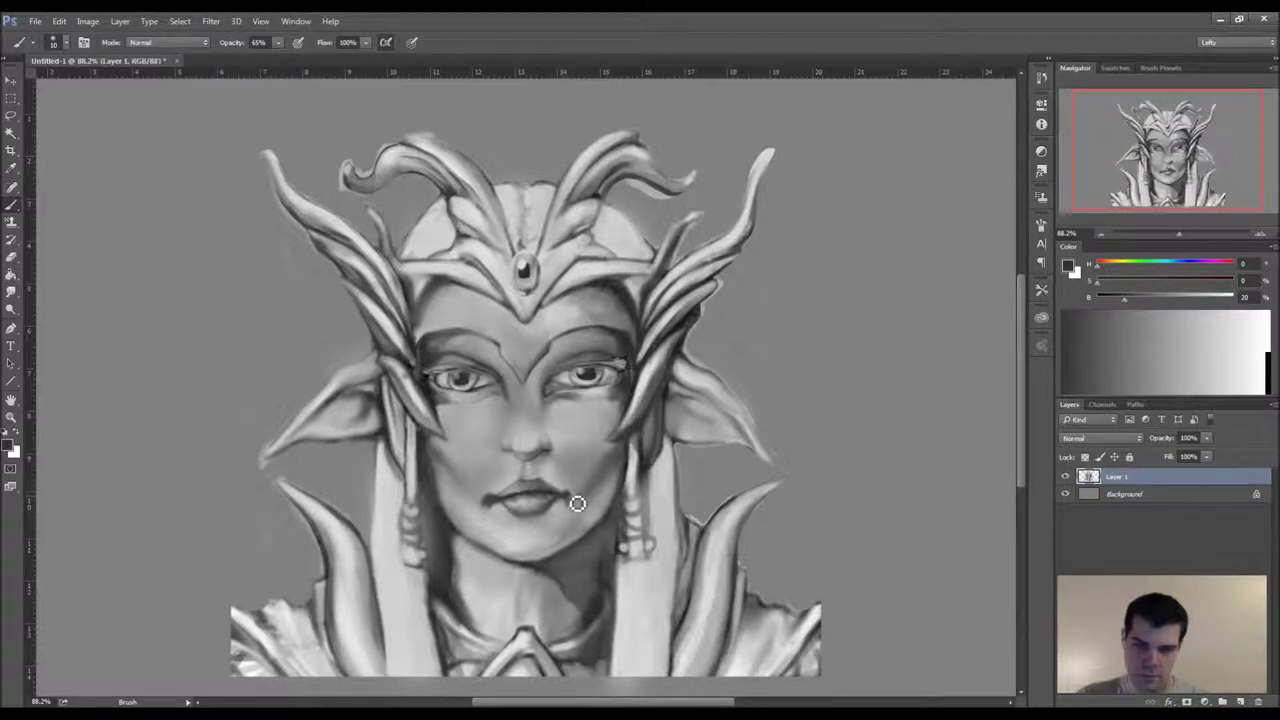
key(])
alt+click(571, 509)
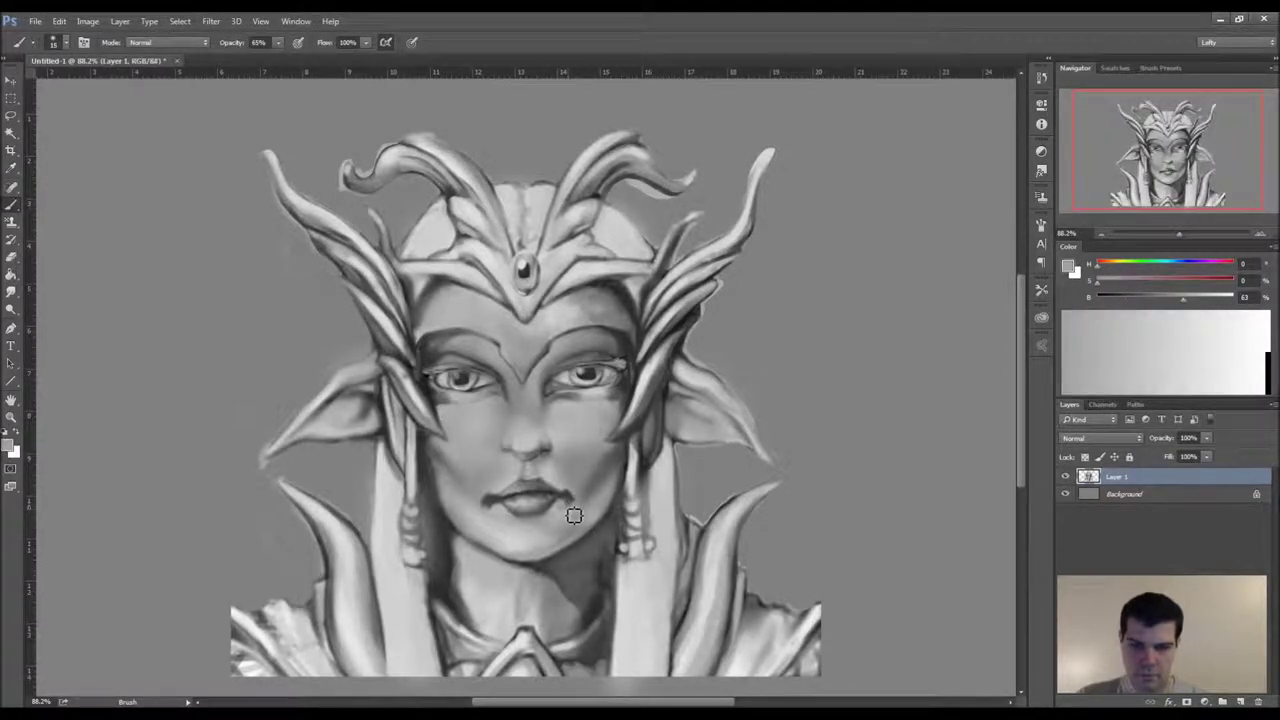
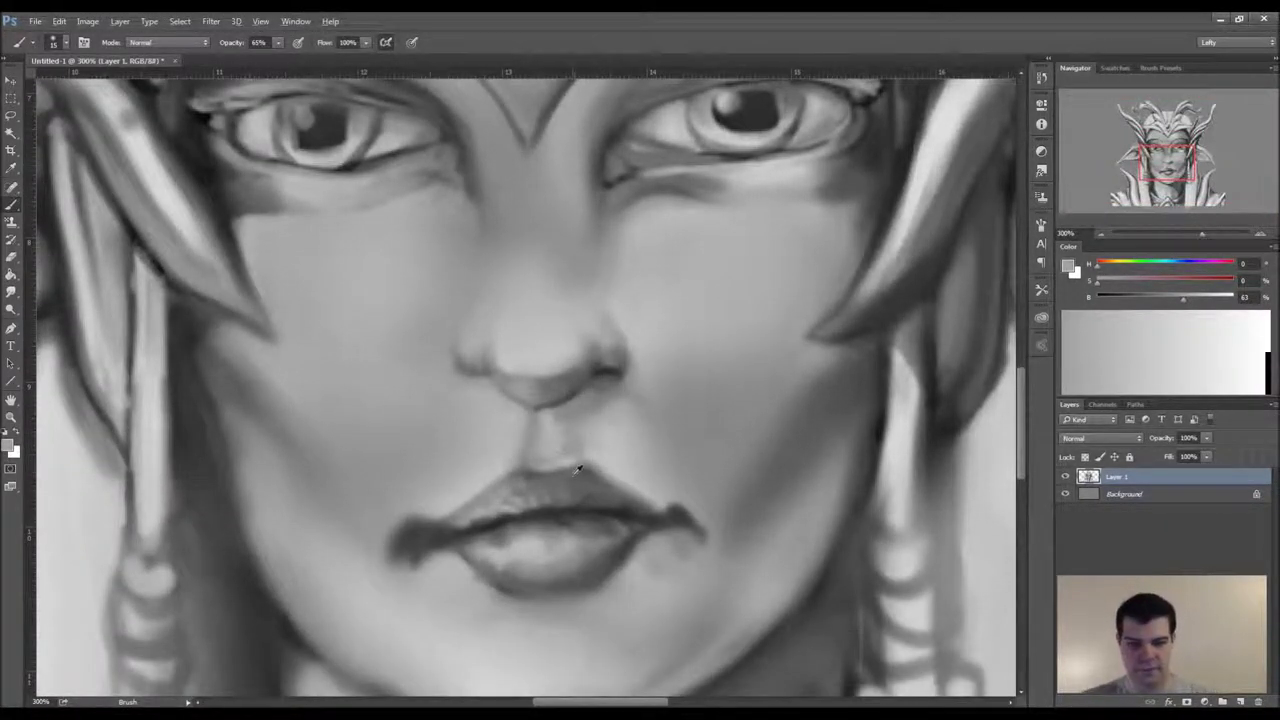
- Refine the upper lip's peak and the parting line between the lips with a small brush and sampled light and dark greys
alt+click(577, 468)
drag(598, 470, 612, 476)
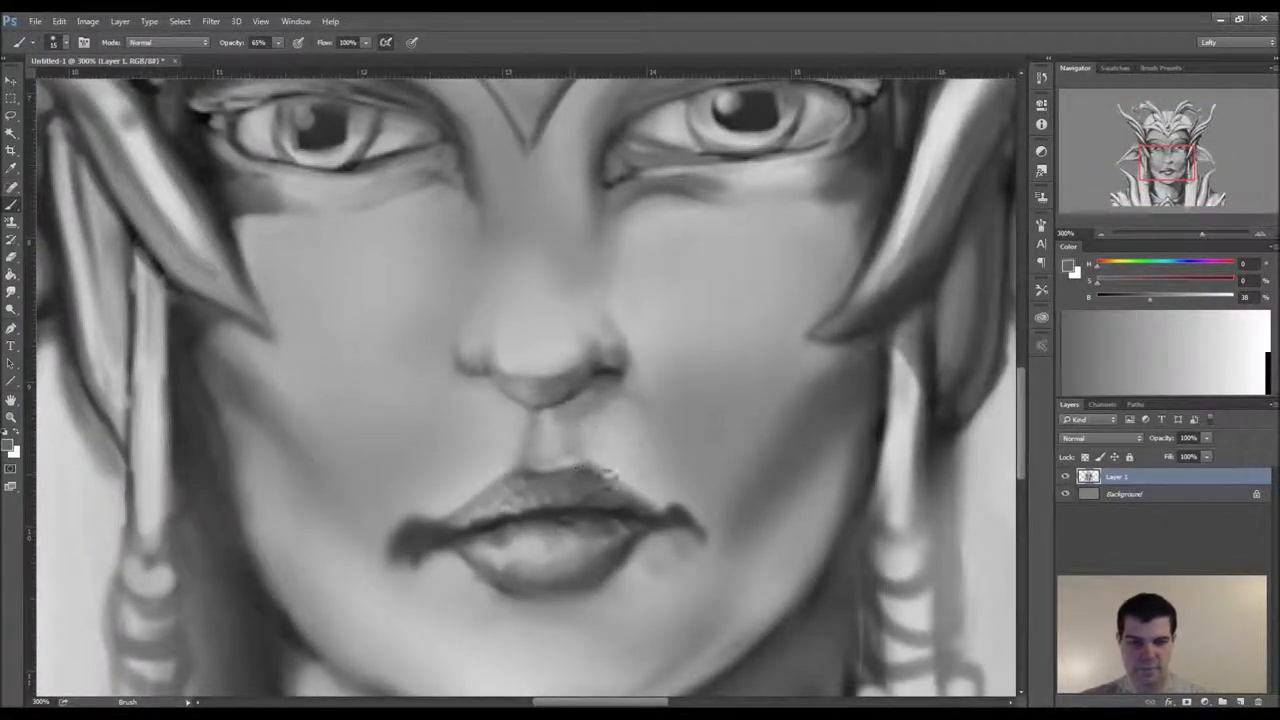
alt+click(515, 508)
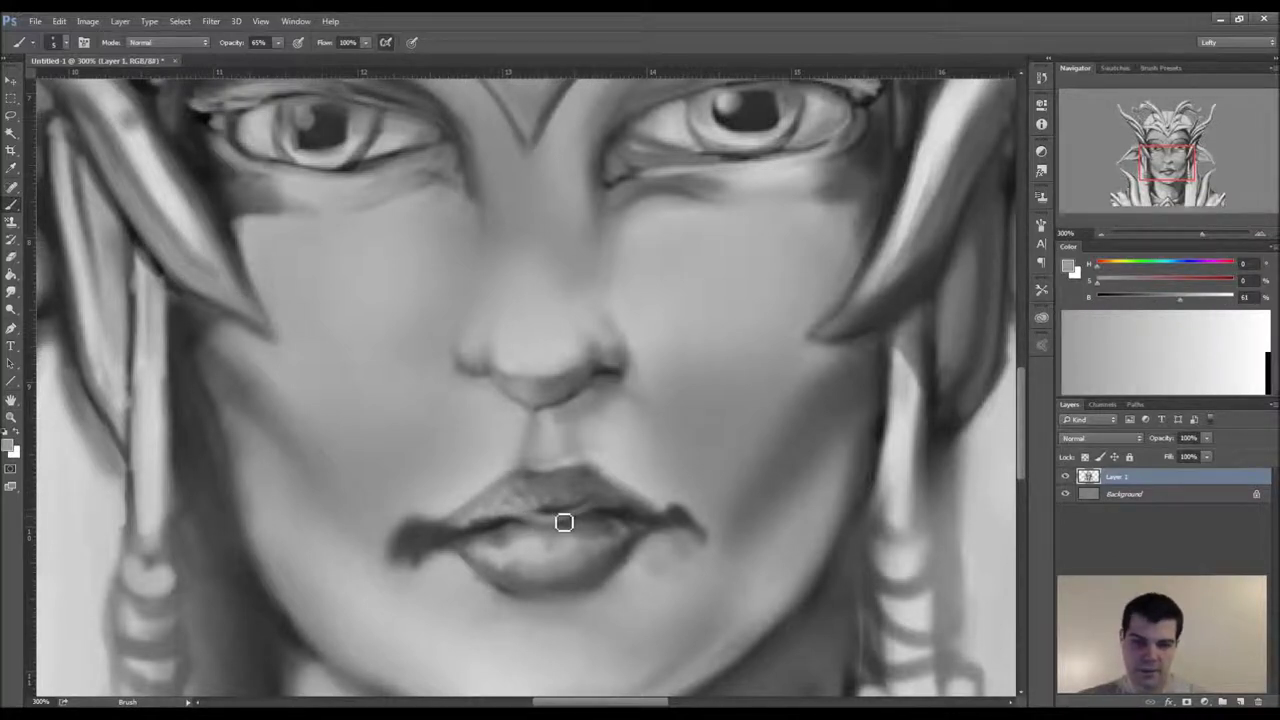
alt+click(591, 505)
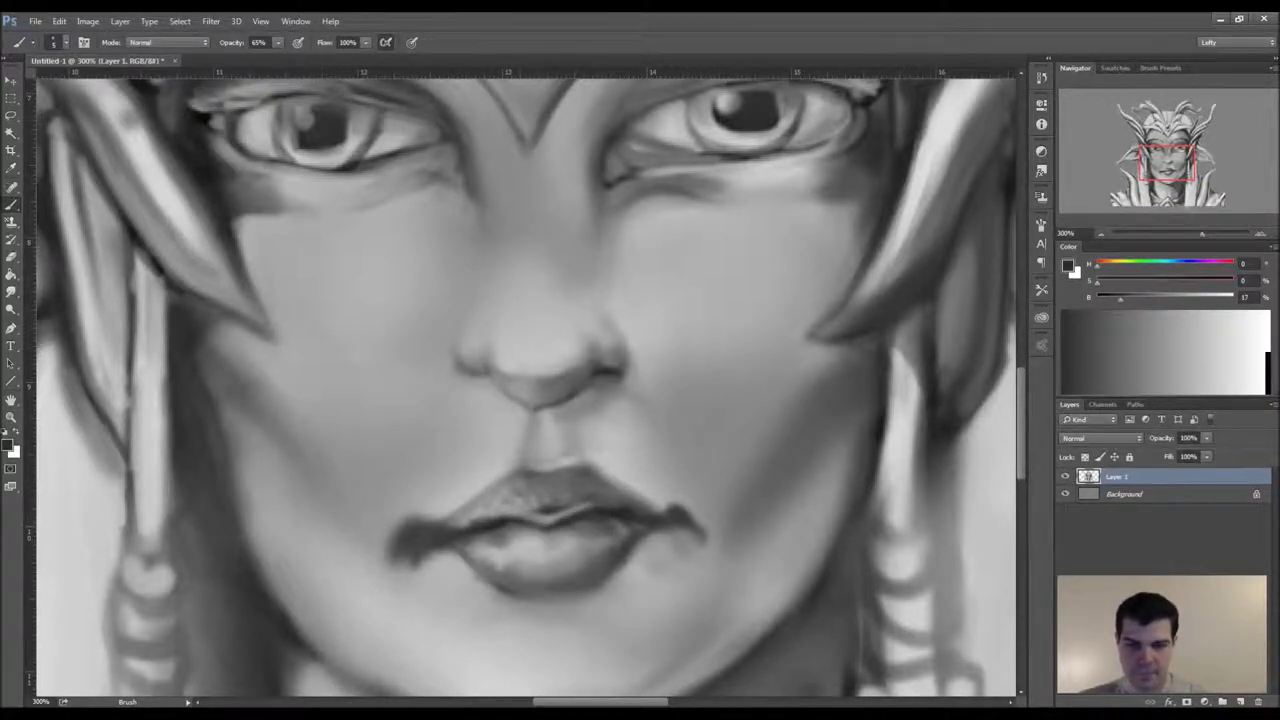
alt+click(464, 537)
alt+click(530, 505)
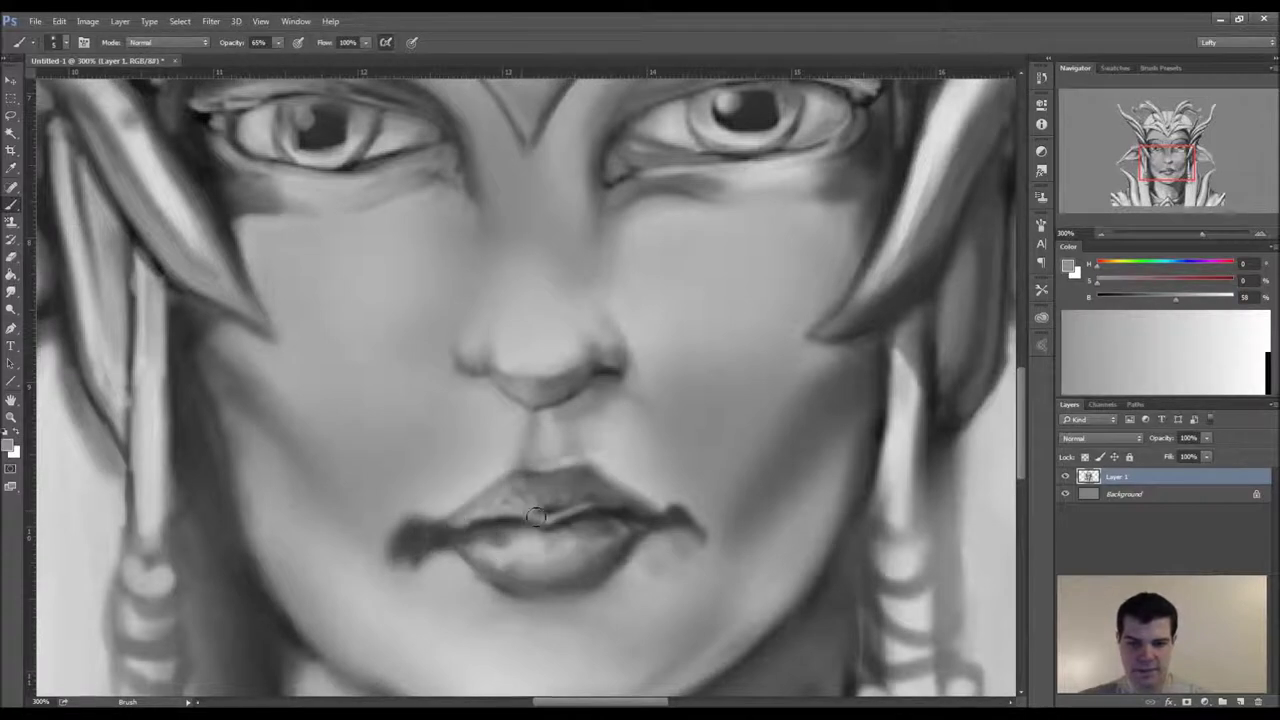
alt+click(557, 503)
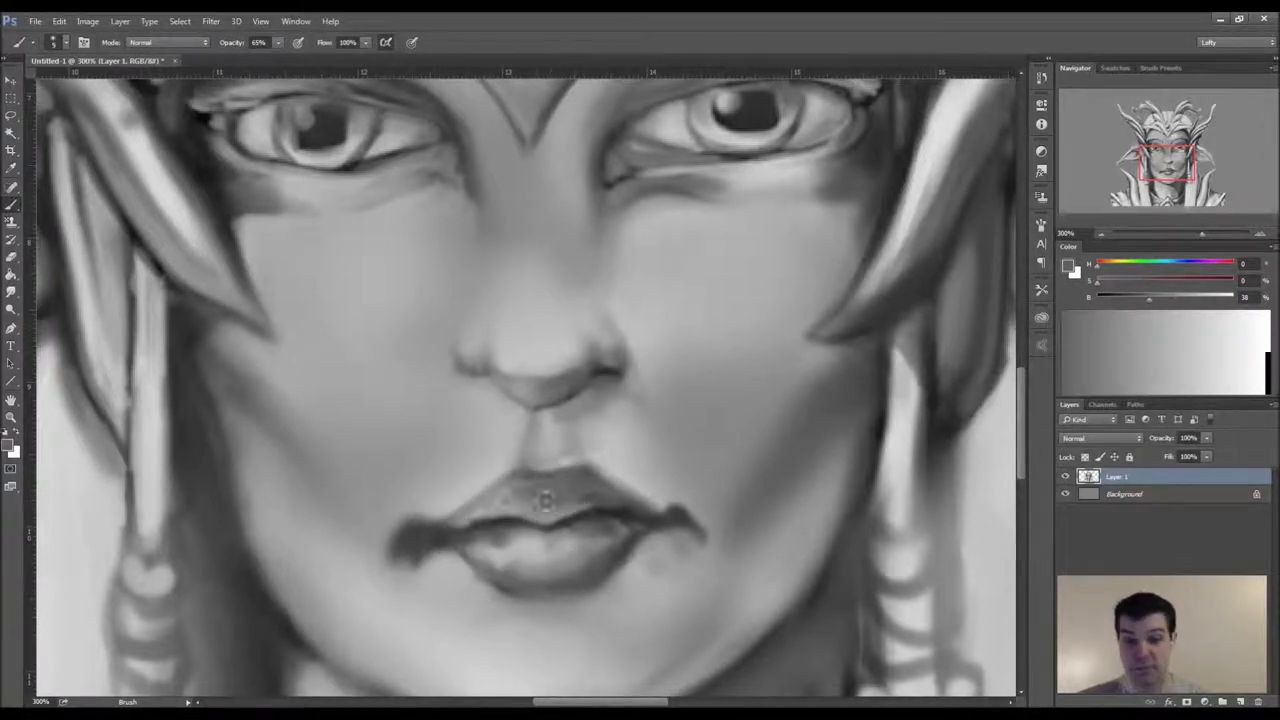
alt+click(537, 506)
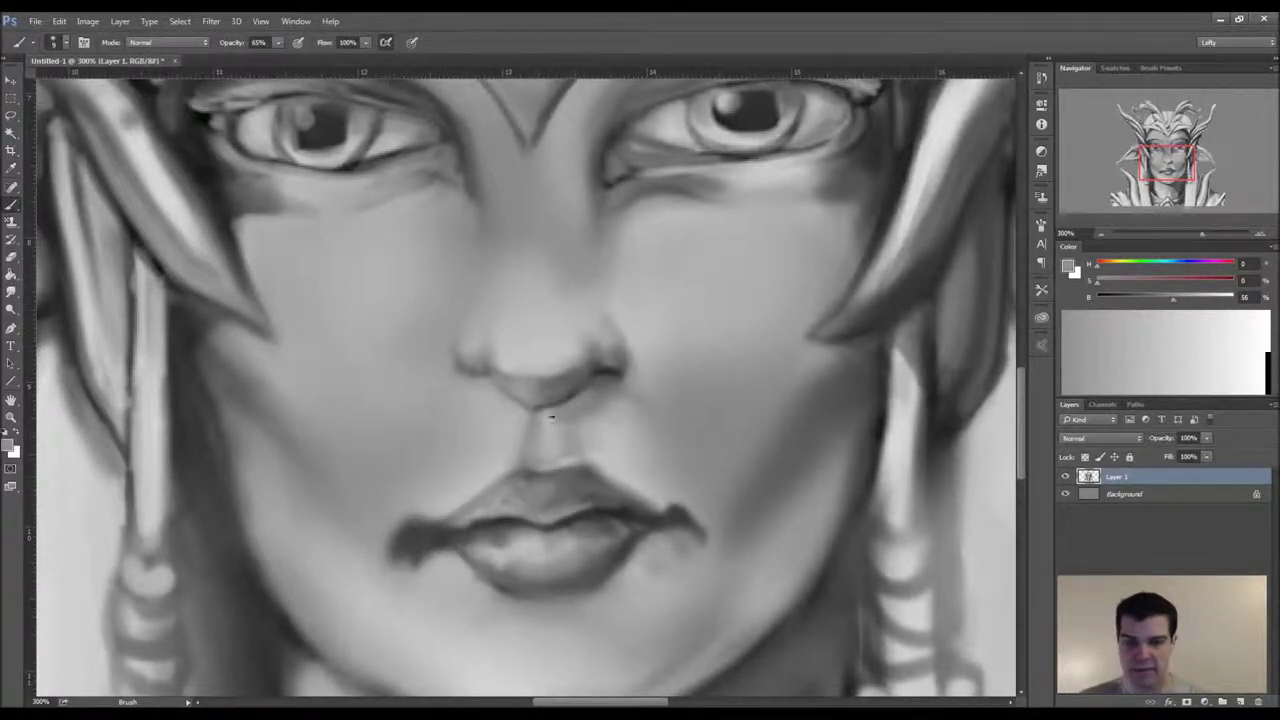
- Lighten and reshape the upper lip along its upper contour with sampled greys
alt+click(526, 490)
drag(522, 479, 478, 509)
mouse_move(563, 478)
mouse_down()
mouse_move(548, 480)
mouse_move(582, 473)
mouse_move(566, 477)
mouse_move(590, 488)
mouse_move(514, 477)
mouse_up()
alt+click(496, 495)
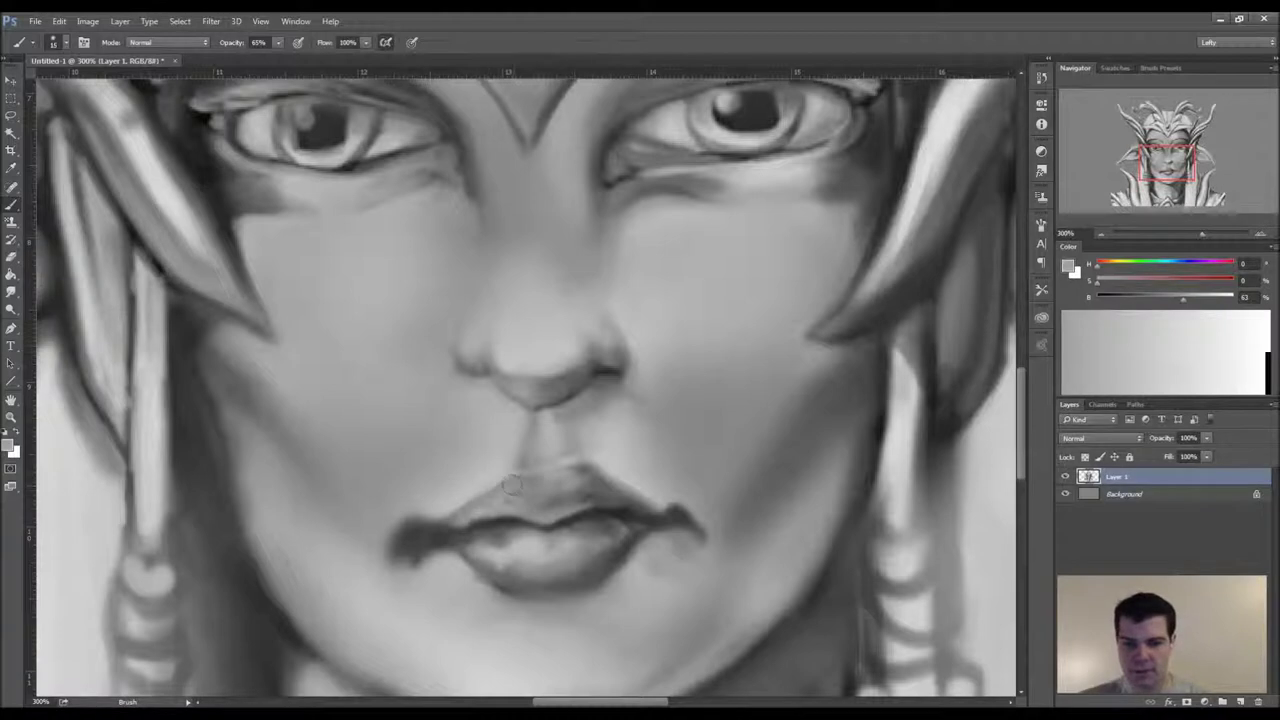
mouse_move(563, 483)
mouse_down()
mouse_move(599, 483)
mouse_move(571, 474)
mouse_move(579, 467)
mouse_move(664, 514)
mouse_move(613, 509)
mouse_move(634, 534)
mouse_up()
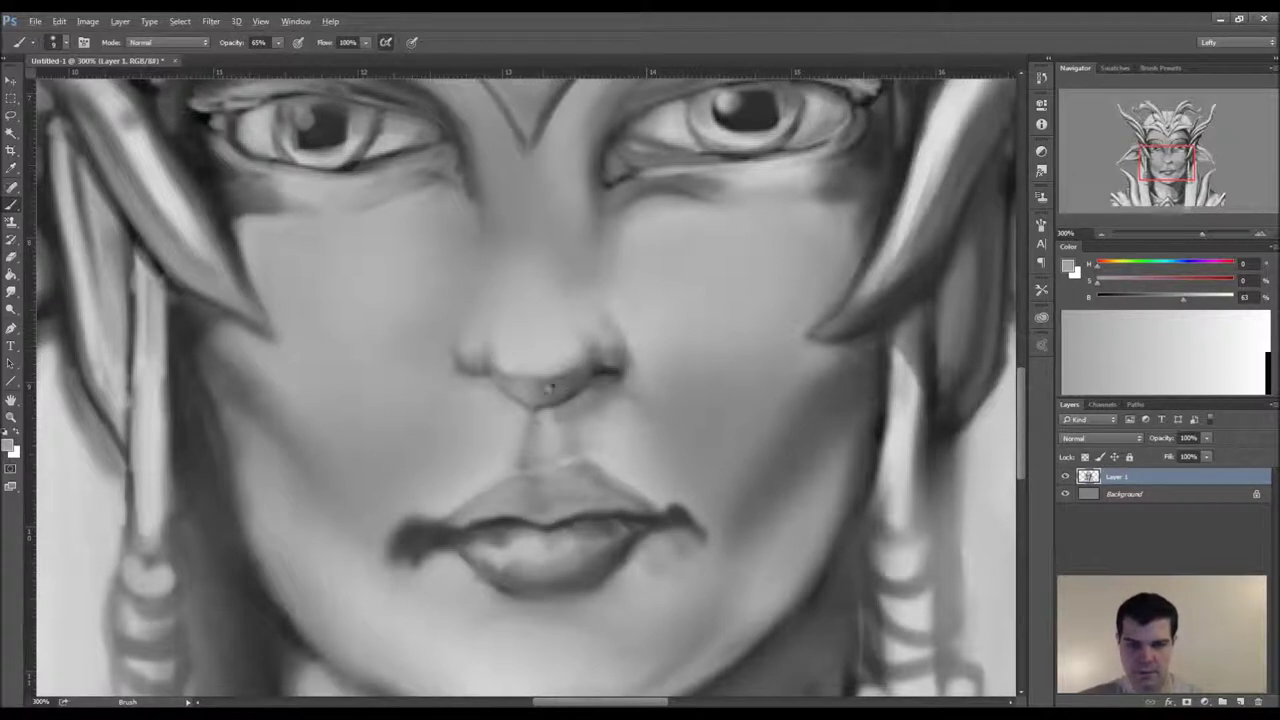
- Darken the underside of the nose and the viewer's-right nostril with a small brush and a sampled dark grey
alt+click(549, 399)
alt+click(600, 375)
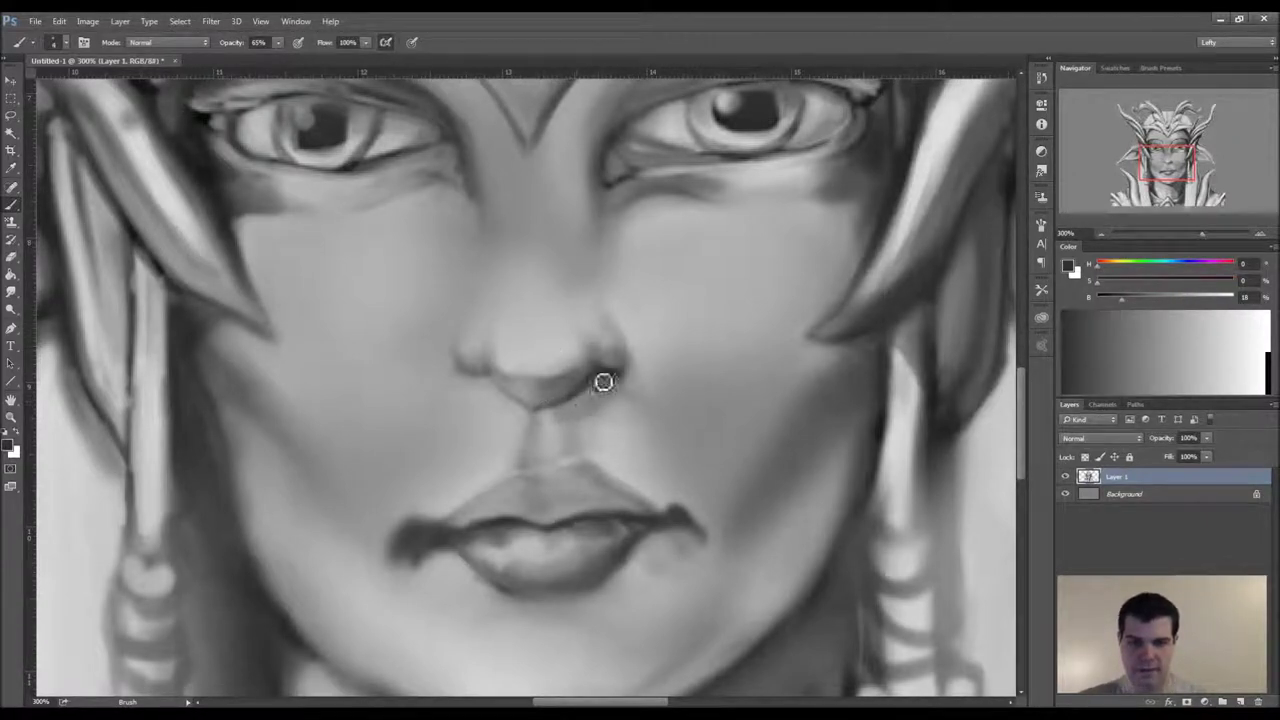
mouse_move(577, 398)
mouse_down()
mouse_move(545, 413)
mouse_move(545, 395)
mouse_move(530, 407)
mouse_move(496, 368)
mouse_move(497, 385)
mouse_move(538, 378)
mouse_move(546, 394)
mouse_move(516, 395)
mouse_up()
- Blend the nose tip into its shaded underside with a larger brush and several greys sampled from the nose
key(bracketright)
key(bracketright)
key(bracketright)
key(bracketright)
key(bracketright)
key(bracketright)
alt+click(562, 390)
alt+click(537, 380)
alt+click(542, 400)
alt+click(528, 386)
alt+click(584, 380)
mouse_move(586, 370)
mouse_down()
mouse_move(532, 376)
mouse_move(544, 362)
mouse_up()
- Paint darker shading down both sides of the nose bridge with a progressively larger brush
key(bracketright)
key(bracketright)
drag(610, 328, 584, 282)
key(bracketright)
key(bracketright)
key(bracketright)
mouse_move(498, 264)
mouse_down()
mouse_move(496, 304)
mouse_move(502, 256)
mouse_move(488, 280)
mouse_move(480, 190)
mouse_up()
- Narrow and soften the shading beside the nose bridge with a size 40 brush and a sampled 62% grey
alt+click(457, 277)
key(bracketright)
key(bracketright)
key(bracketright)
key(bracketright)
key(bracketright)
drag(606, 268, 620, 316)
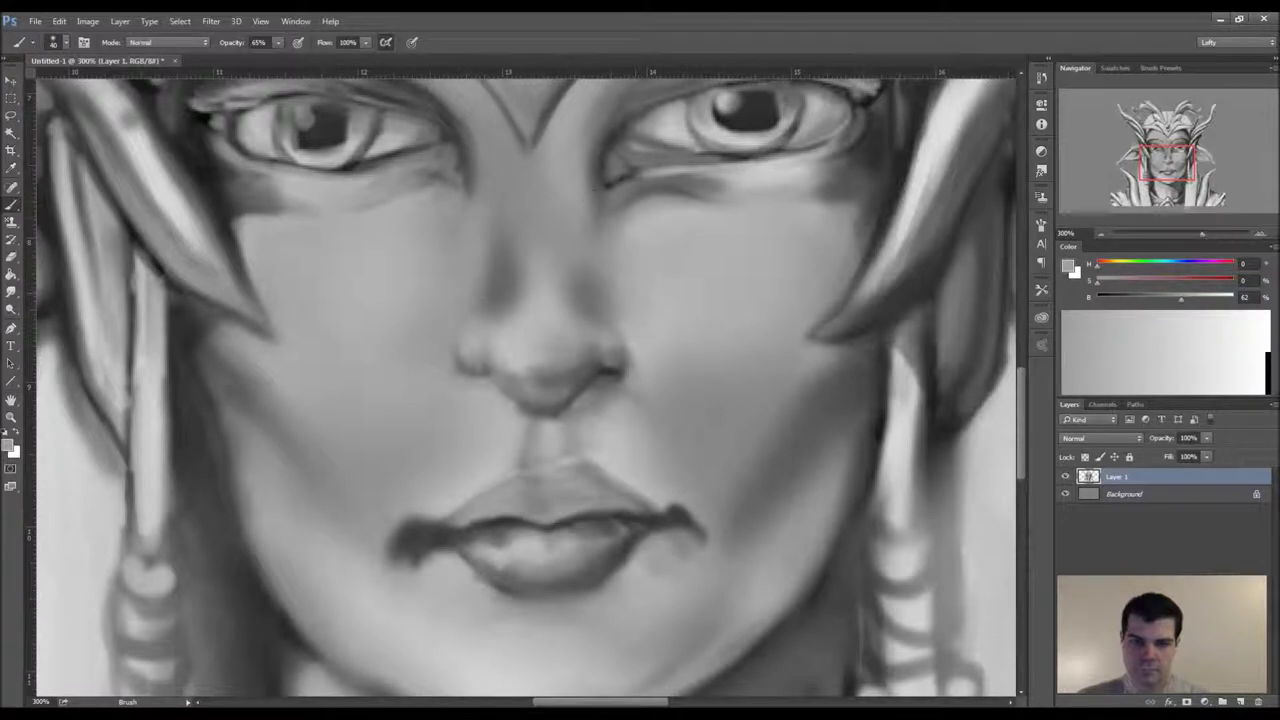
mouse_move(512, 312)
mouse_down()
mouse_move(495, 262)
mouse_move(508, 222)
mouse_up()
key(bracketright)
key(bracketright)
key(bracketright)
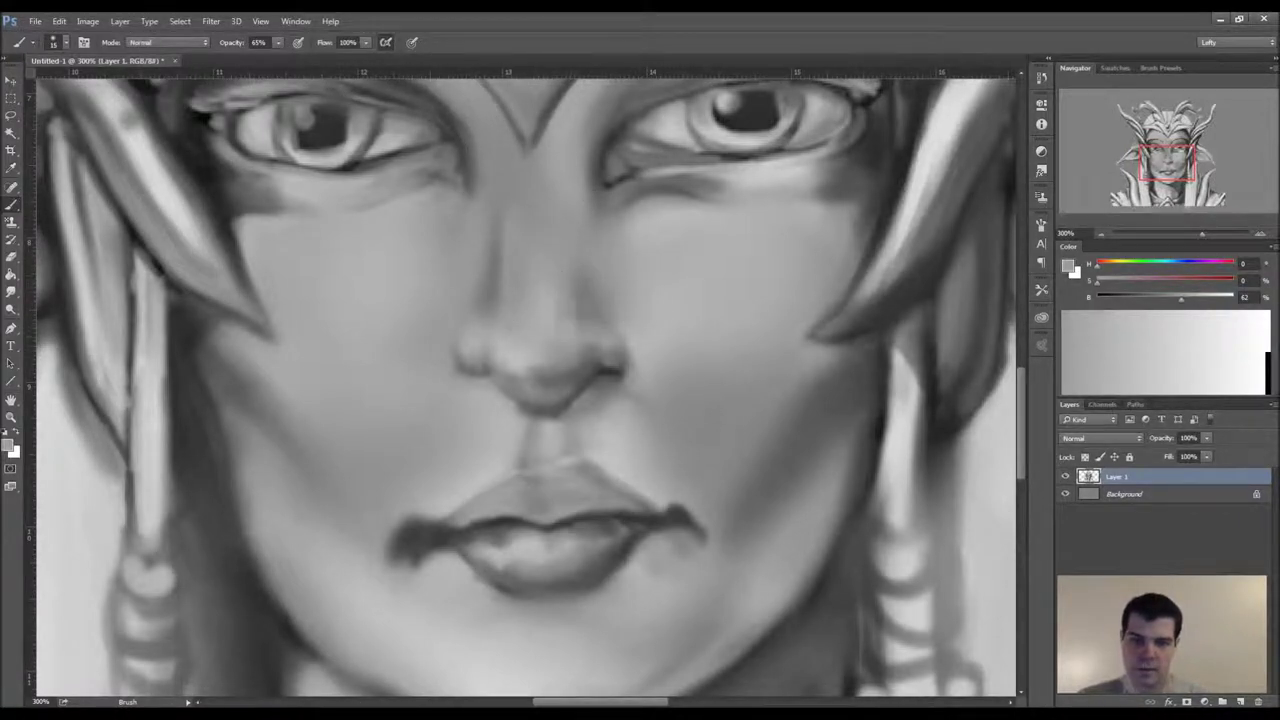
- Soften the edge of the nose bridge and darken both nostrils and the nose's lower contour with a small brush in sampled 17% grey
drag(474, 293, 488, 233)
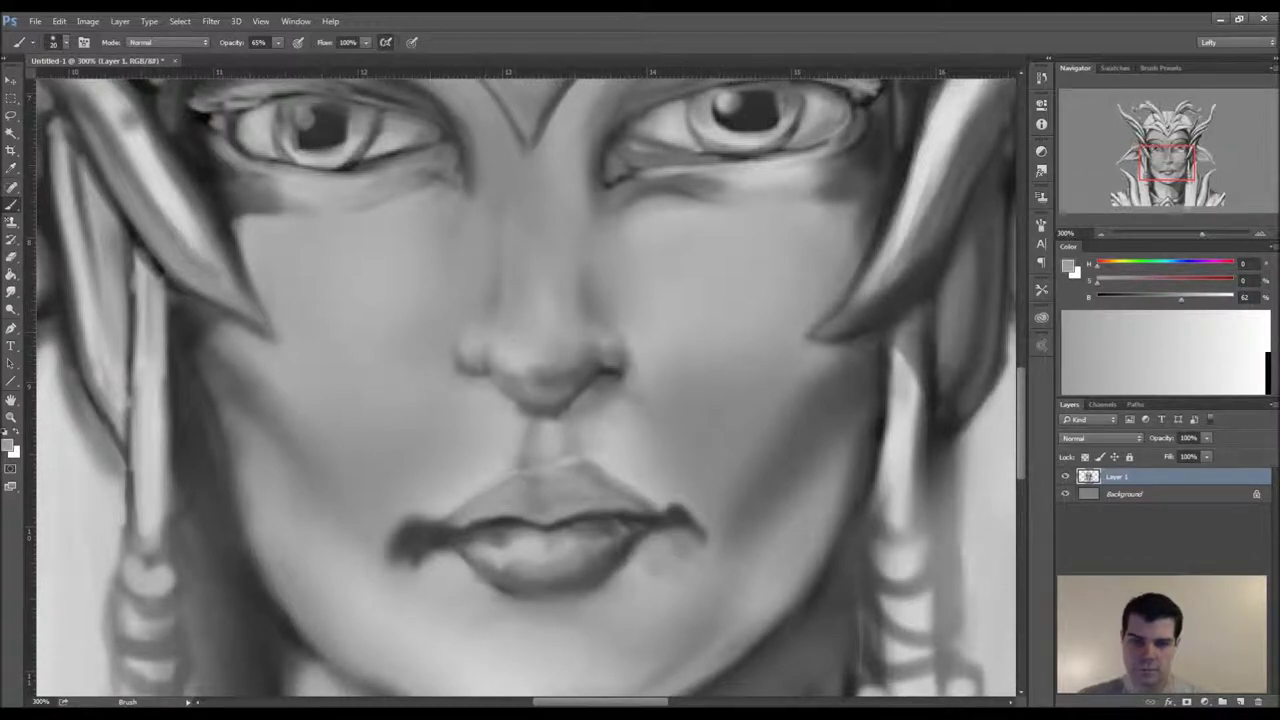
alt+click(495, 402)
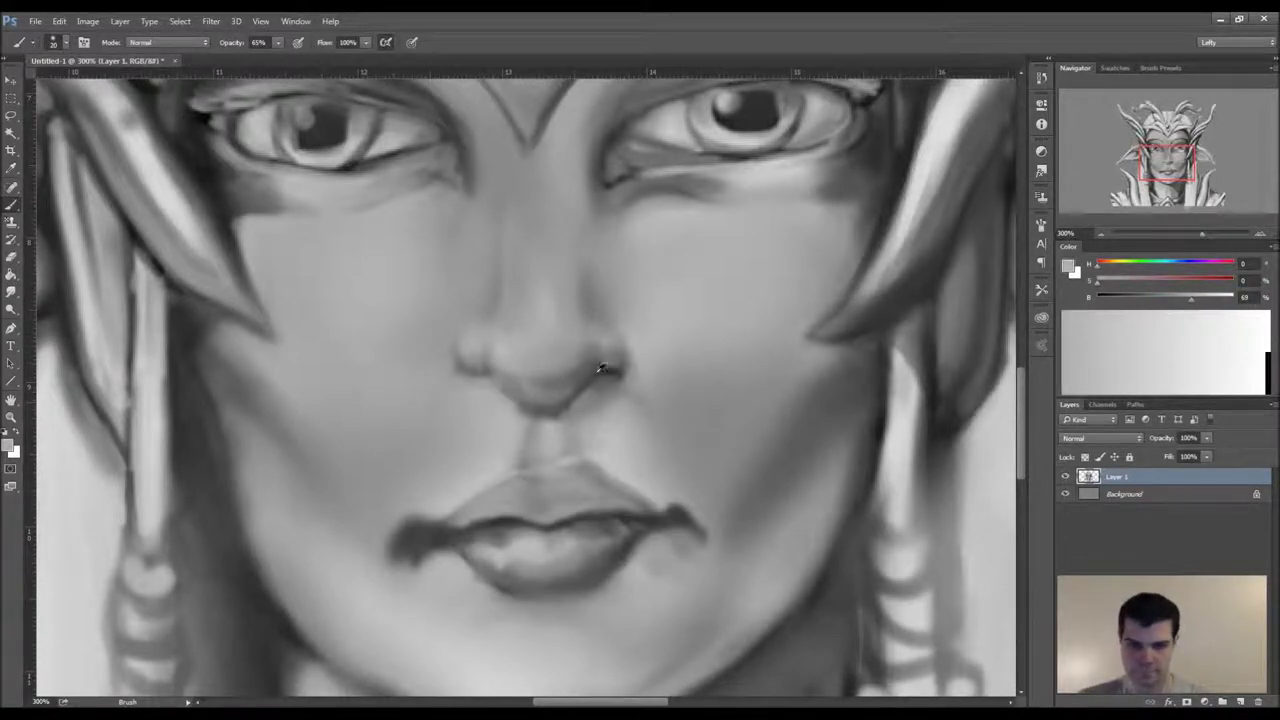
alt+click(606, 371)
key(bracketleft)
key(bracketleft)
key(bracketleft)
key(bracketleft)
key(bracketleft)
key(bracketleft)
key(bracketleft)
key(bracketleft)
mouse_move(607, 379)
mouse_down()
mouse_move(562, 422)
mouse_move(602, 387)
mouse_move(575, 409)
mouse_move(595, 385)
mouse_move(586, 405)
mouse_move(584, 386)
mouse_move(626, 367)
mouse_up()
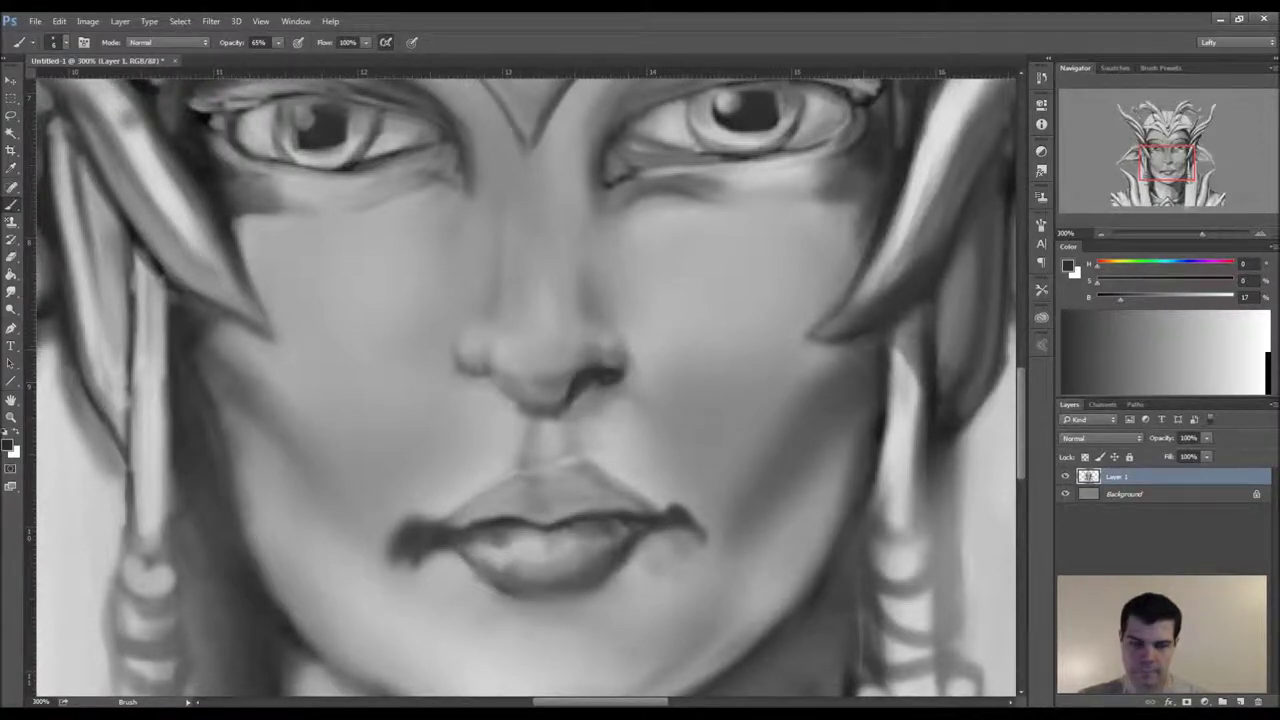
mouse_move(483, 378)
mouse_down()
mouse_move(534, 417)
mouse_move(488, 390)
mouse_move(522, 415)
mouse_move(514, 387)
mouse_move(591, 401)
mouse_move(606, 386)
mouse_move(602, 421)
mouse_move(597, 399)
mouse_move(602, 412)
mouse_move(552, 443)
mouse_move(611, 440)
mouse_up()
- Even out the skin between nose and upper lip and across the viewer's-right cheek with sampled greys and a progressively larger brush
alt+click(497, 399)
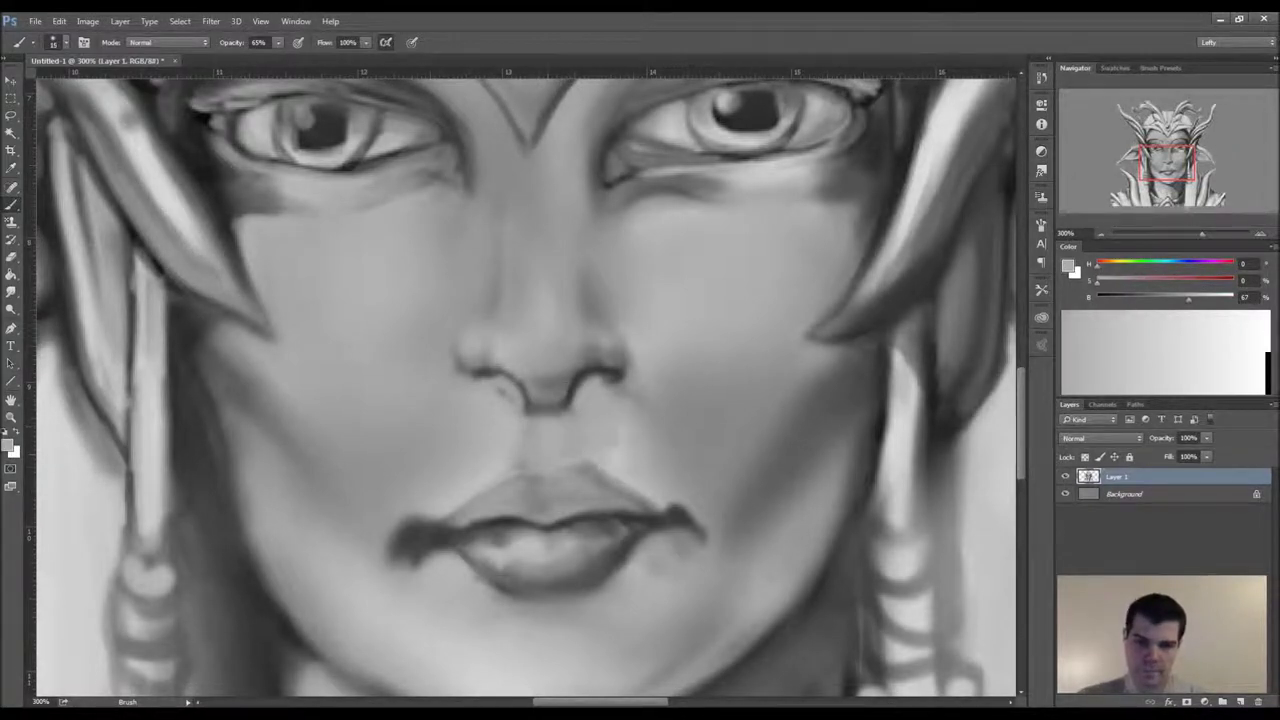
alt+click(542, 443)
drag(492, 460, 575, 466)
alt+click(617, 416)
mouse_move(652, 378)
mouse_down()
mouse_move(614, 406)
mouse_move(630, 366)
mouse_move(672, 430)
mouse_move(714, 440)
mouse_up()
key(bracketright)
key(bracketright)
drag(752, 382, 702, 466)
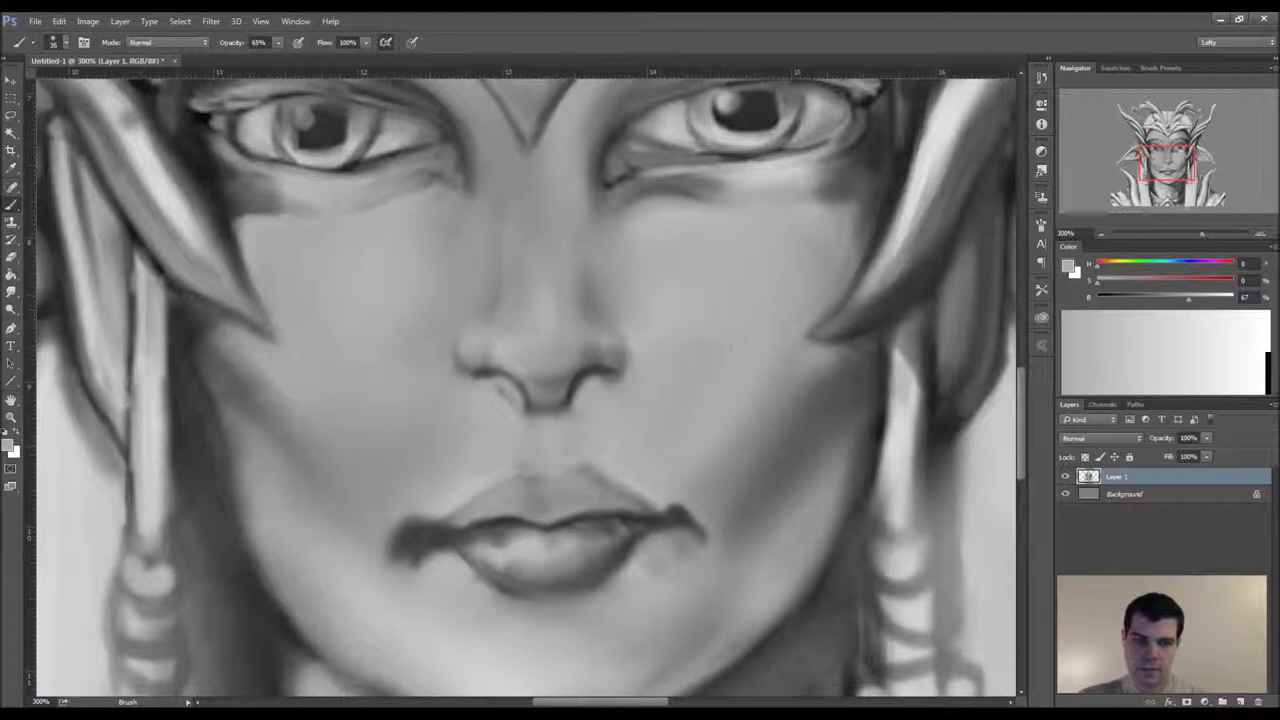
- Touch up the chin and paint a soft shadow beneath the lower lip with a grey sampled from the lip's edge
scroll(513, 598, down, 3)
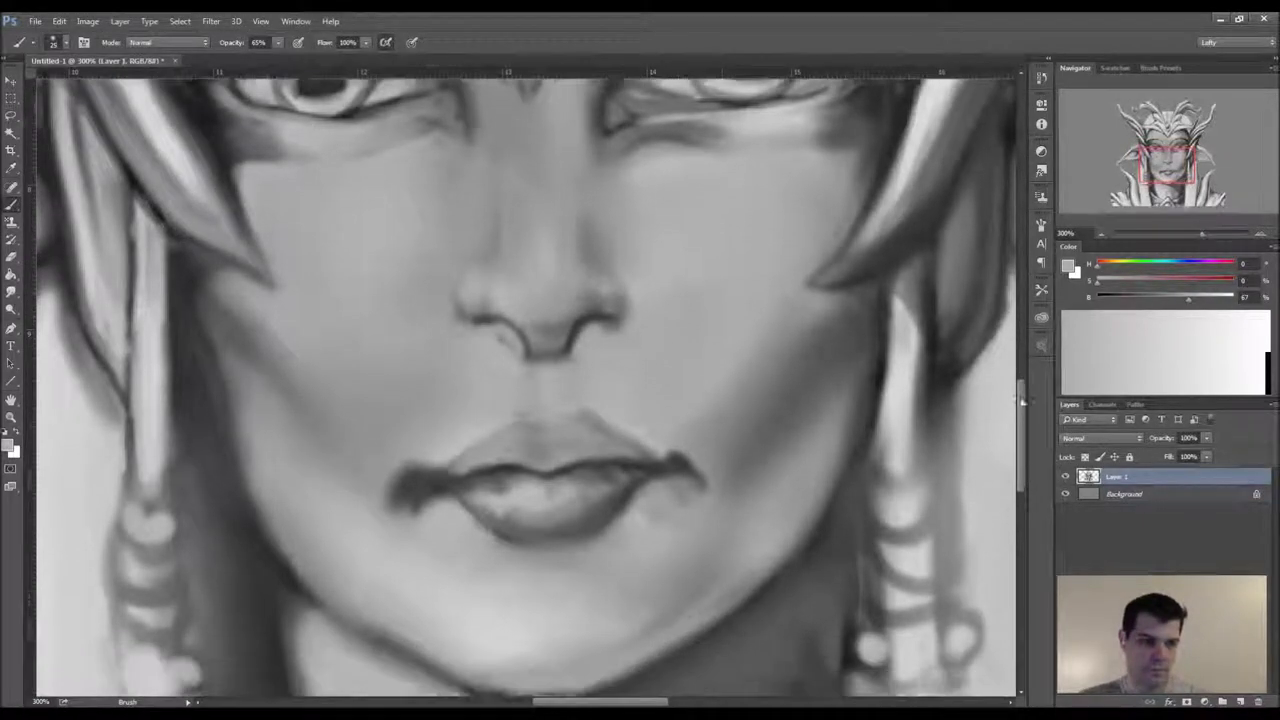
drag(513, 598, 503, 618)
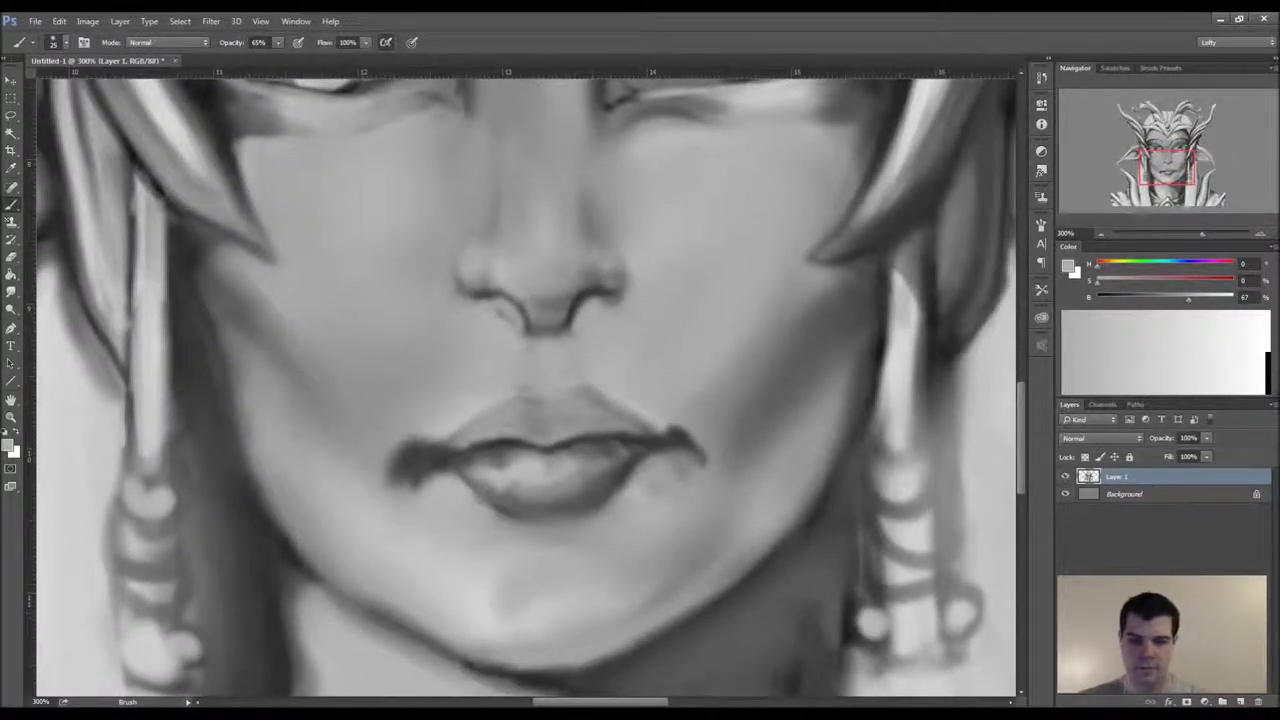
alt+click(600, 486)
mouse_move(560, 536)
mouse_down()
mouse_move(512, 554)
mouse_move(602, 534)
mouse_move(588, 552)
mouse_move(606, 566)
mouse_move(640, 520)
mouse_move(614, 518)
mouse_up()
- Brighten both cheeks with a size 40 brush and a sampled 75% grey
alt+click(663, 503)
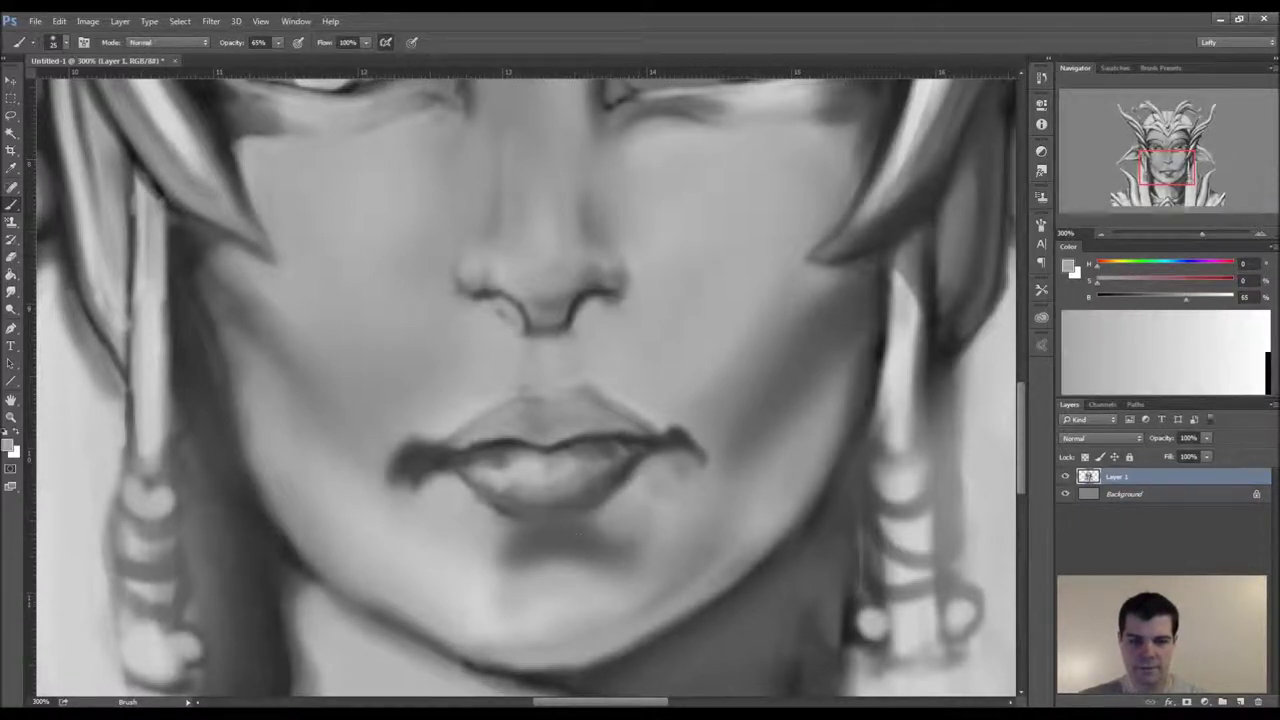
alt+click(763, 122)
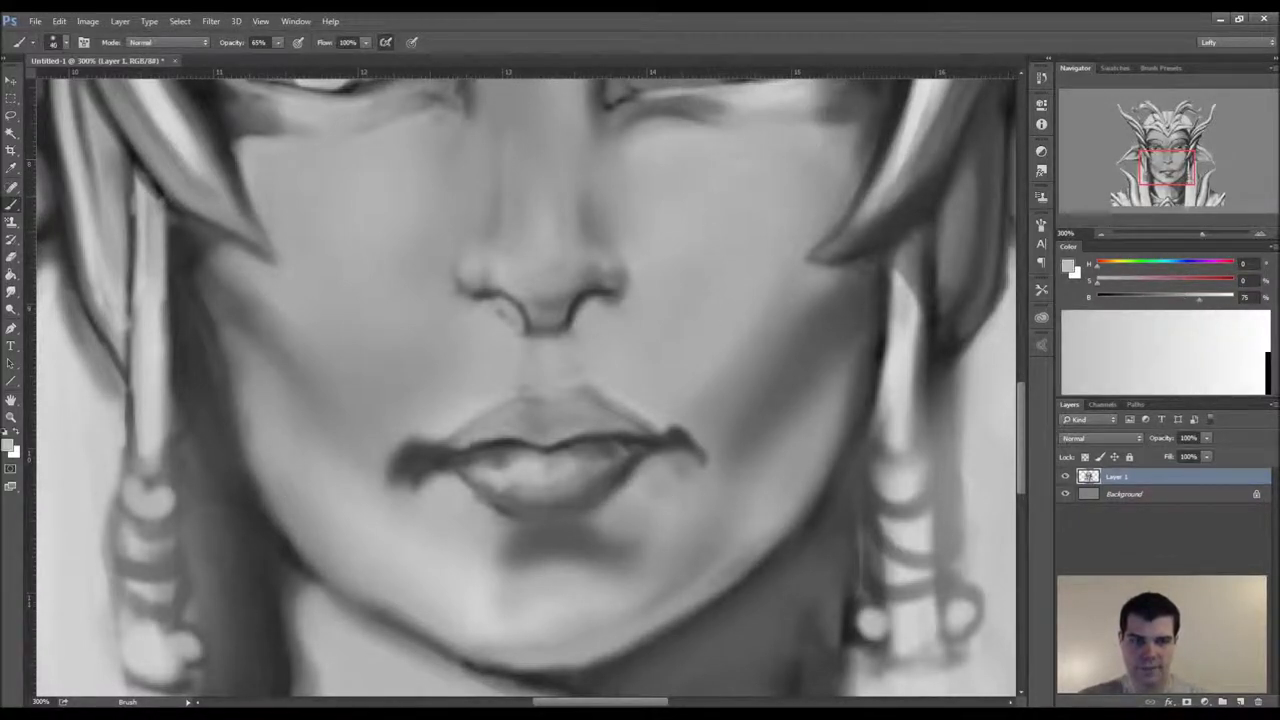
drag(355, 268, 350, 325)
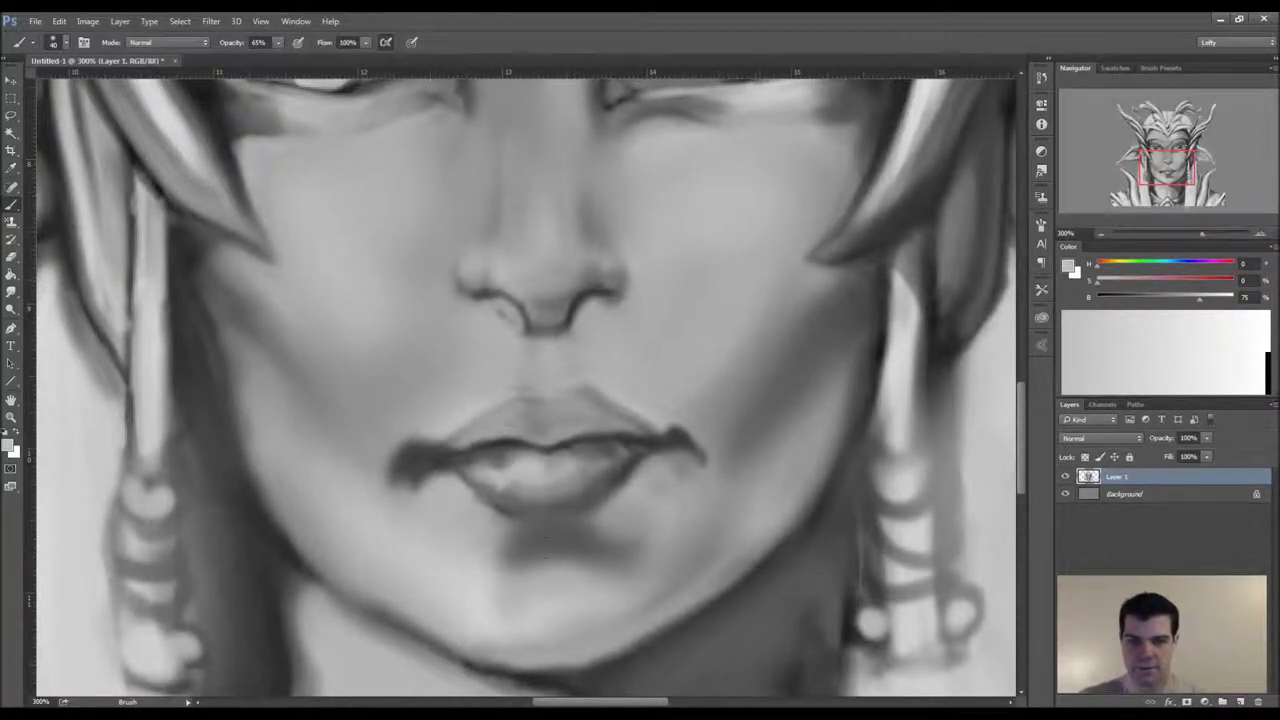
- Redraw the viewer's-right jawline from the ear down to the chin with dark strokes in a sampled 11% grey
alt+click(880, 337)
drag(886, 274, 843, 440)
drag(854, 335, 816, 484)
drag(880, 277, 804, 522)
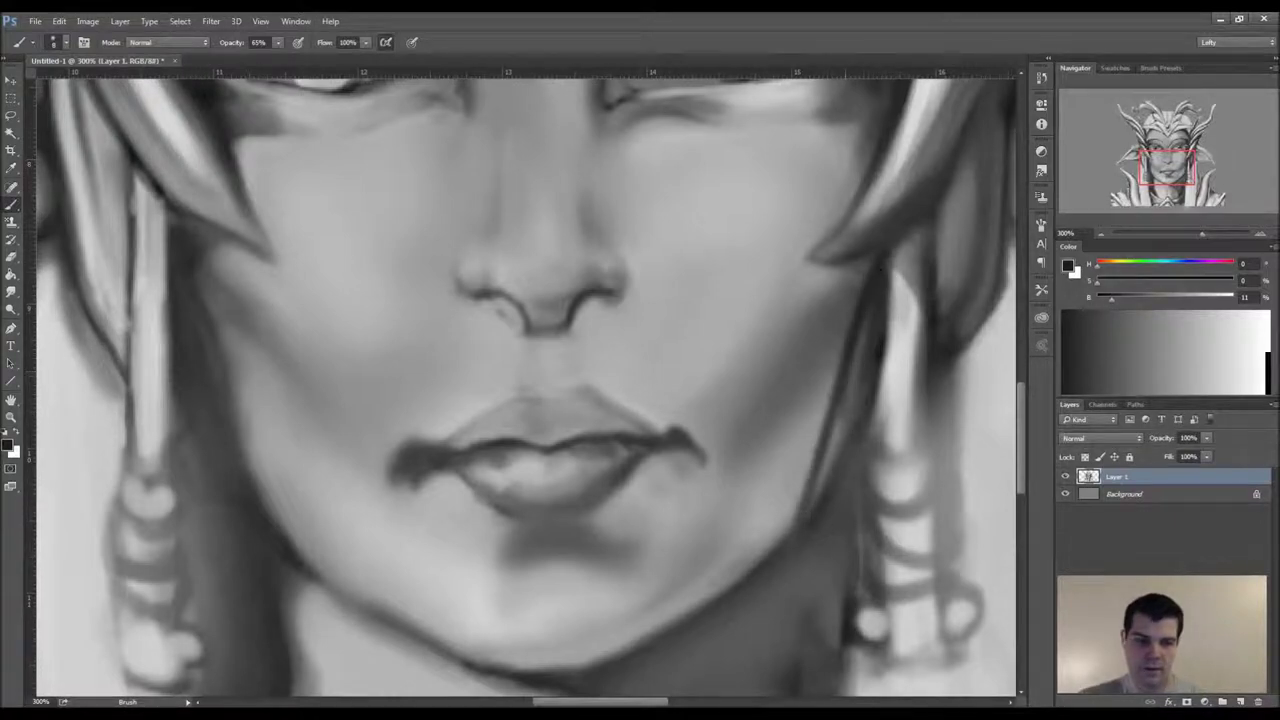
drag(843, 370, 756, 578)
drag(834, 430, 730, 592)
drag(800, 468, 720, 590)
drag(816, 448, 762, 548)
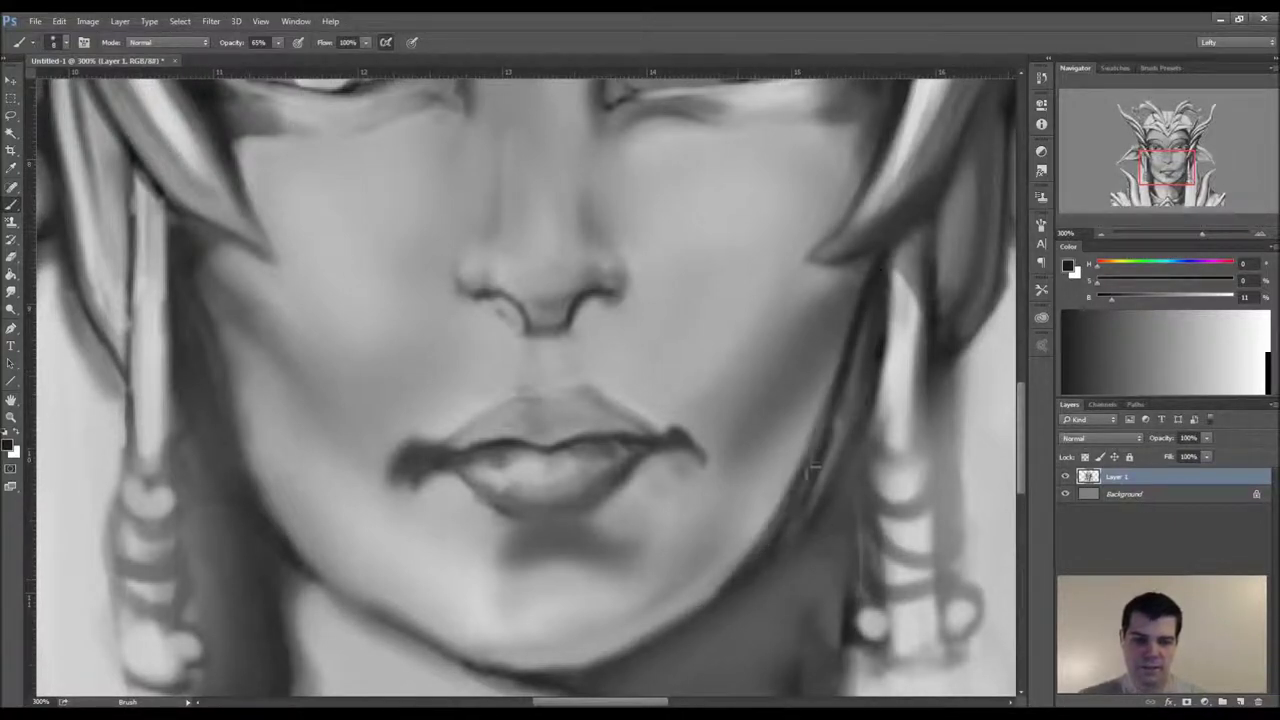
mouse_move(630, 658)
mouse_down()
mouse_move(755, 580)
mouse_move(631, 659)
mouse_move(718, 594)
mouse_up()
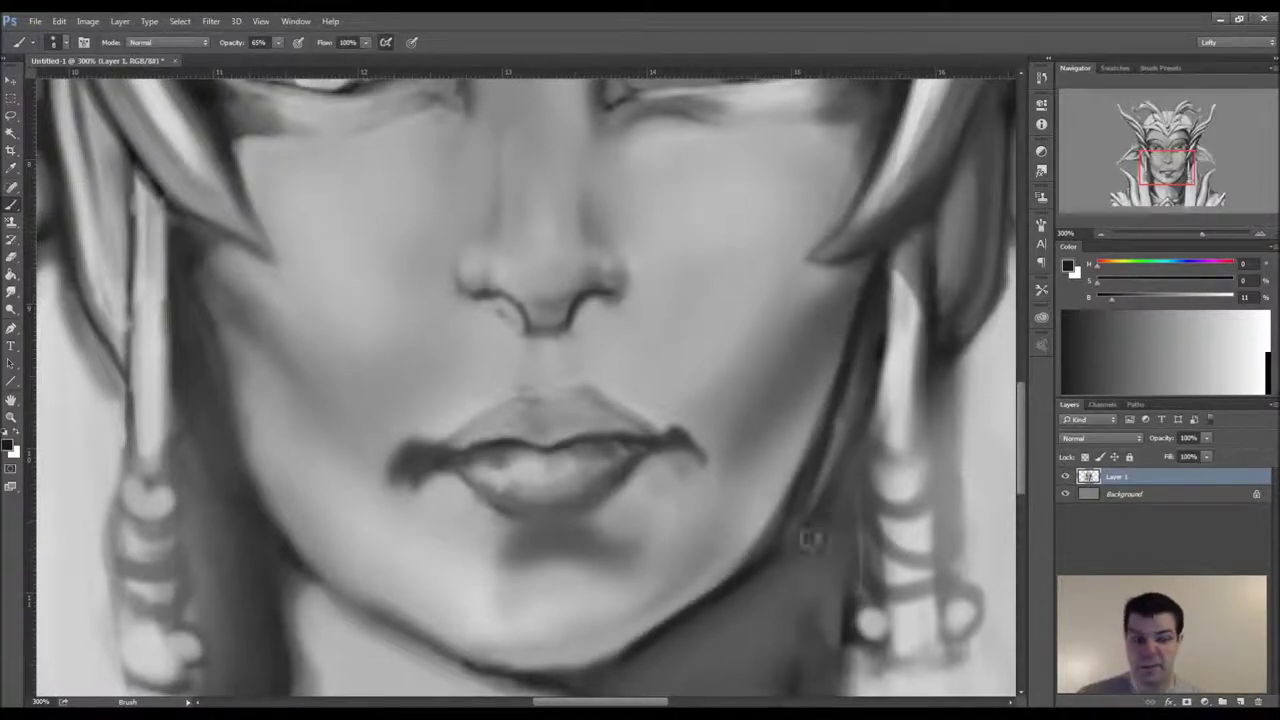
- Blend the dark area between the viewer's-right jaw and the hanging ornament, and tidy the jawline's edge using sampled dark greys
alt+click(812, 550)
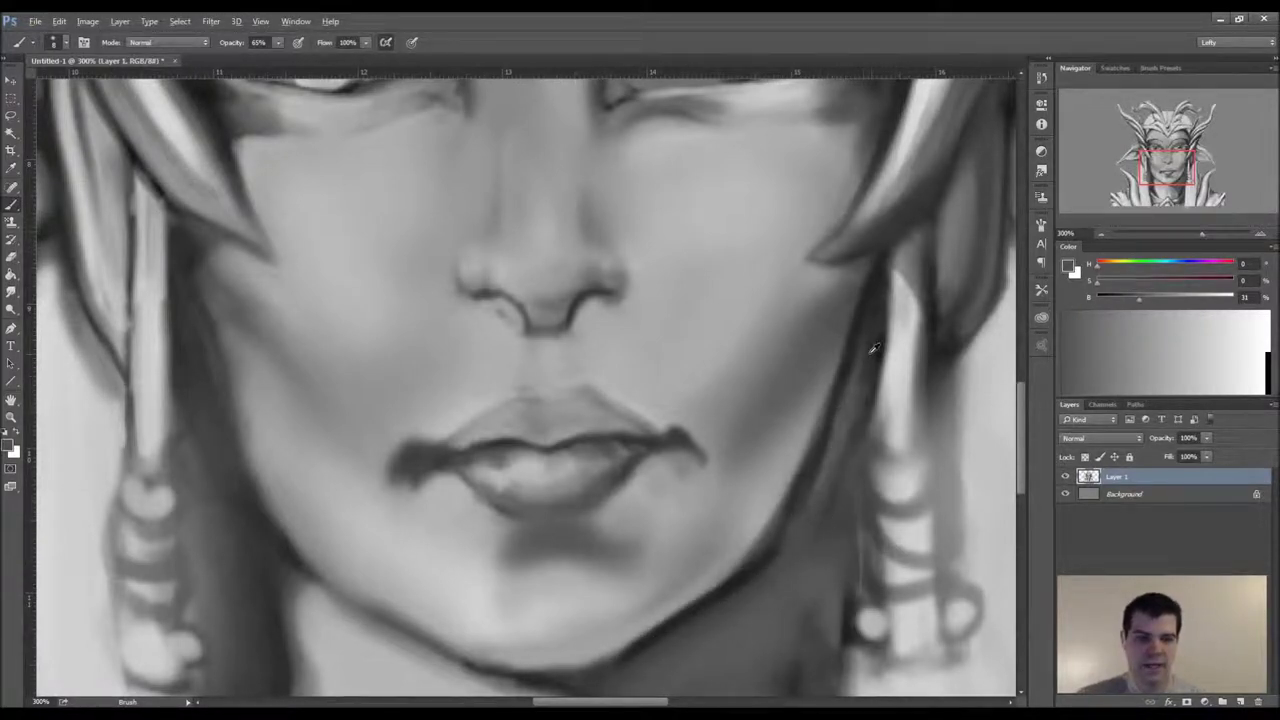
alt+click(854, 346)
drag(855, 385, 838, 560)
drag(850, 428, 839, 612)
drag(733, 568, 828, 453)
drag(588, 673, 680, 606)
- Lighten the top of the chin with a sampled 72% grey and reinforce the lower jawline with a sampled 17% grey
alt+click(694, 220)
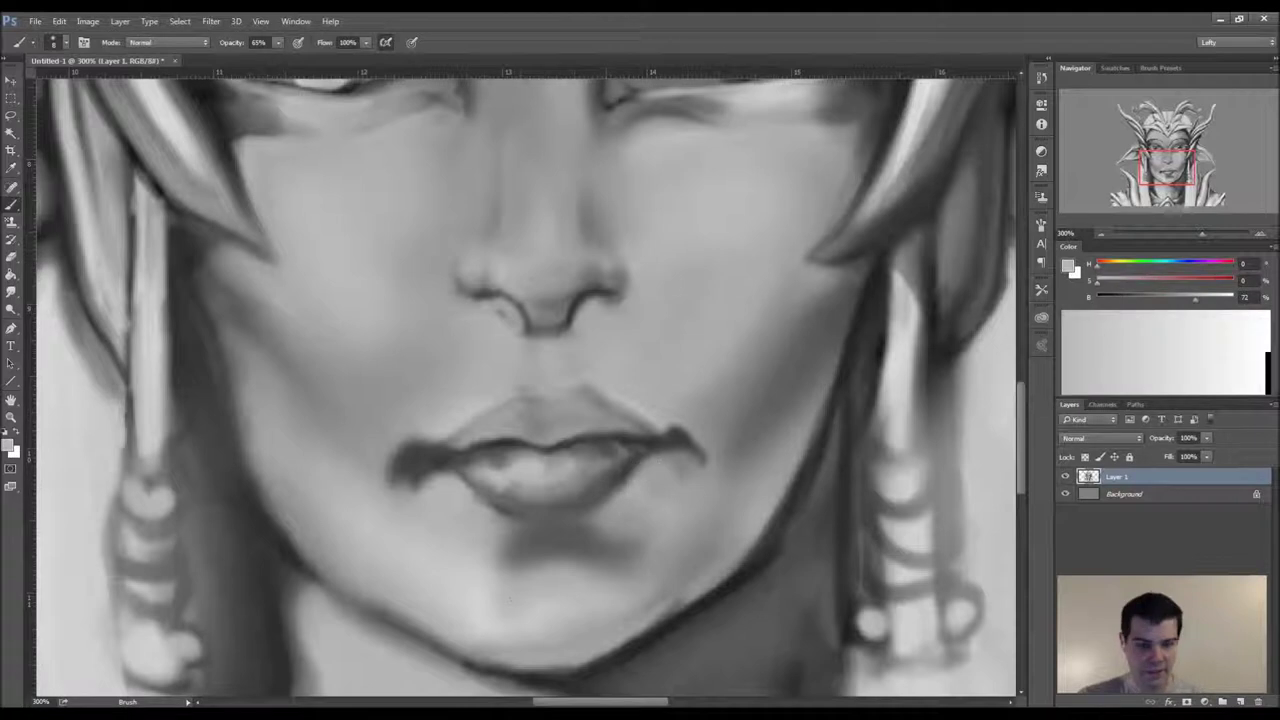
mouse_move(524, 568)
mouse_down()
mouse_move(572, 566)
mouse_move(532, 566)
mouse_up()
key(bracketleft)
key(bracketright)
key(bracketright)
key(bracketright)
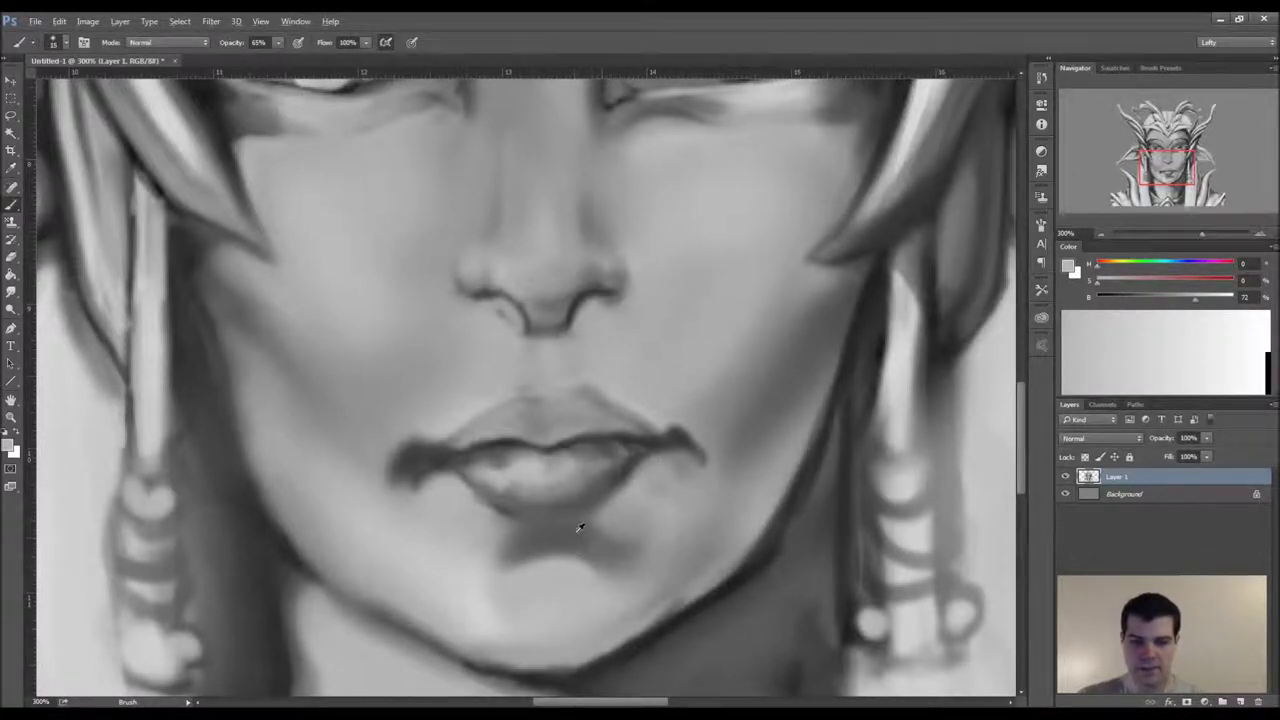
alt+click(658, 624)
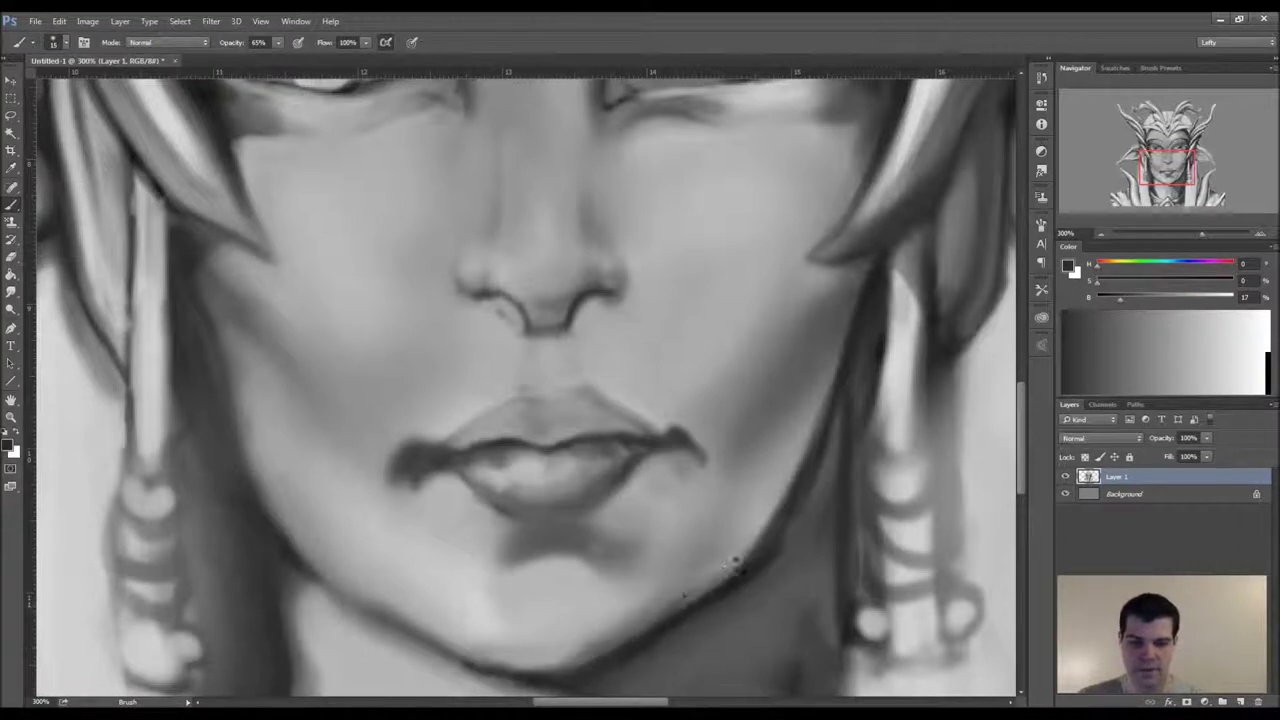
drag(652, 626, 682, 602)
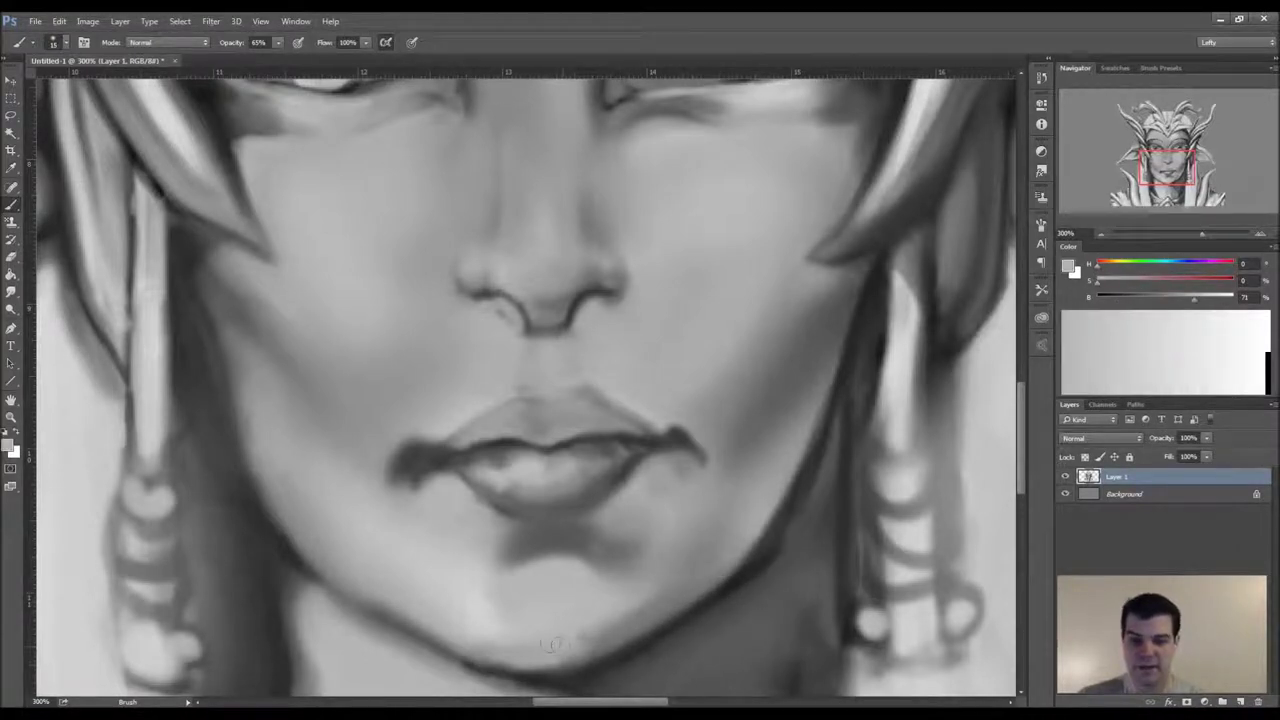
- Reduce and soften the shadow beneath the lower lip with several greys sampled from the chin
alt+click(579, 537)
mouse_move(588, 522)
mouse_down()
mouse_move(612, 528)
mouse_move(584, 528)
mouse_up()
alt+click(641, 508)
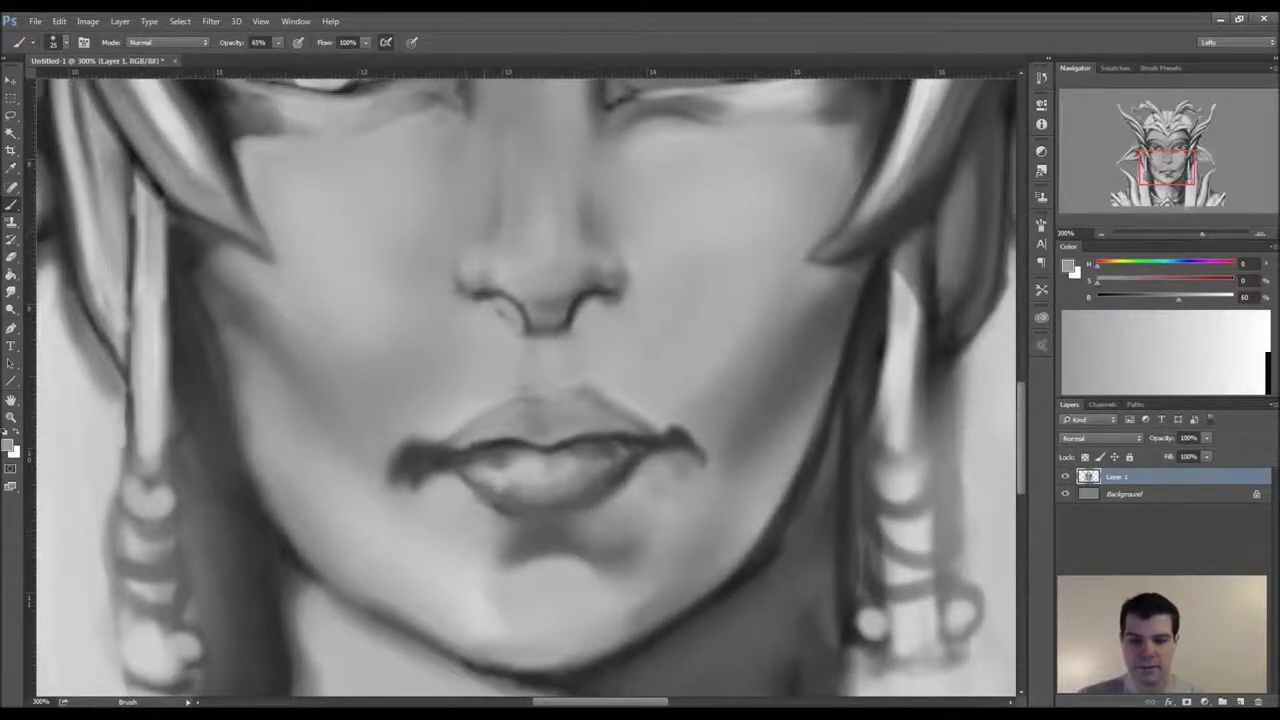
alt+click(568, 549)
alt+click(559, 579)
mouse_move(584, 558)
mouse_down()
mouse_move(520, 556)
mouse_move(600, 562)
mouse_move(644, 540)
mouse_up()
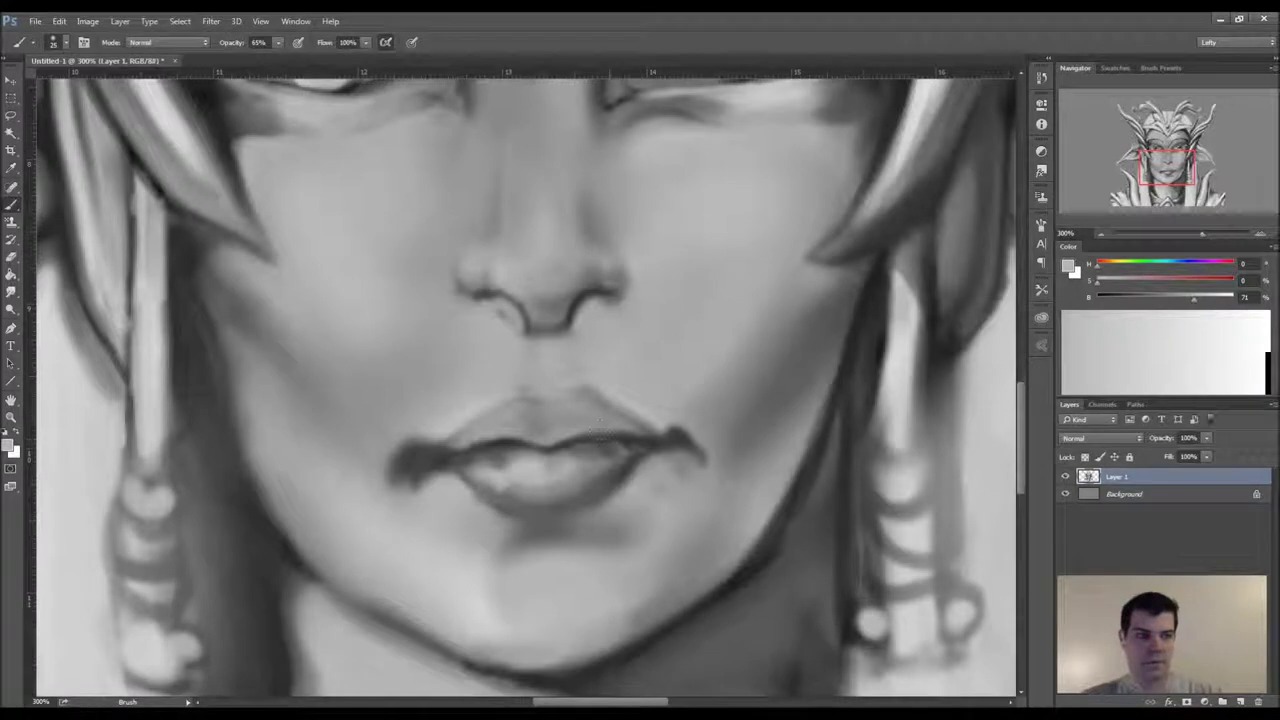
- Darken the outer contours of both nostril wings with a sampled 31% grey and clean up the edge below the viewer's-left nostril
scroll(599, 420, up, 4)
alt+click(478, 427)
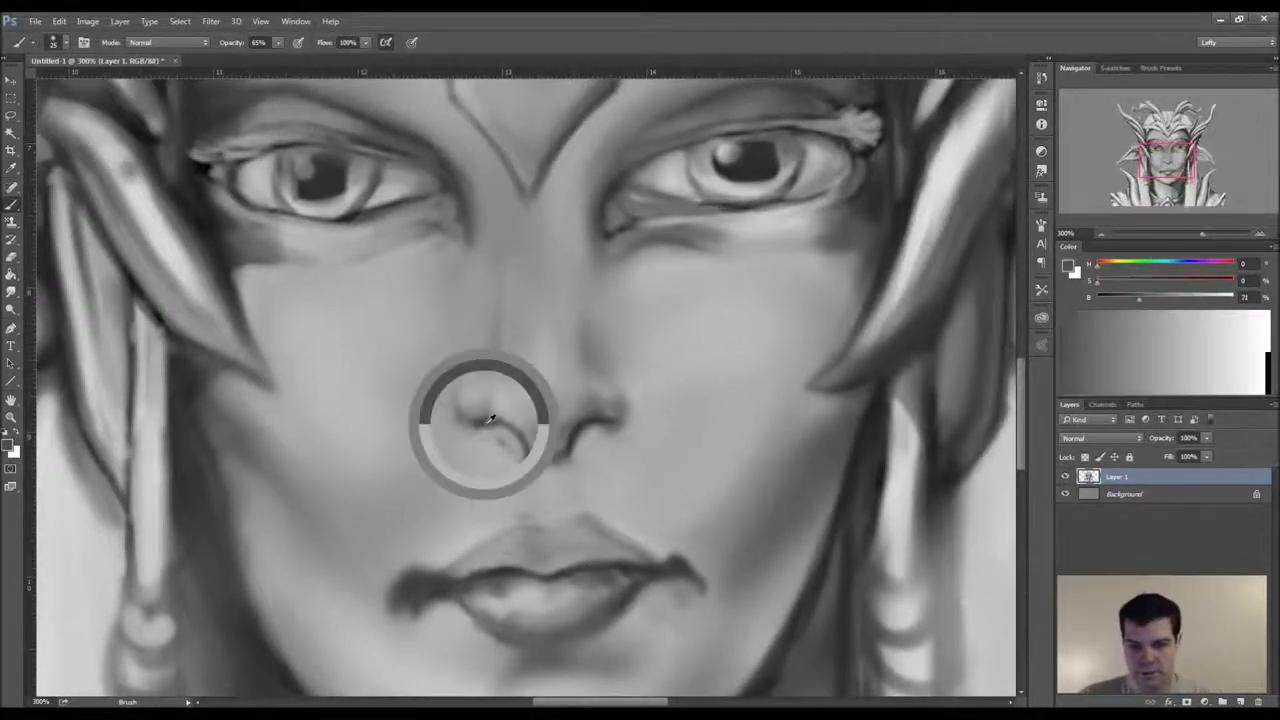
drag(459, 428, 447, 405)
drag(603, 438, 638, 412)
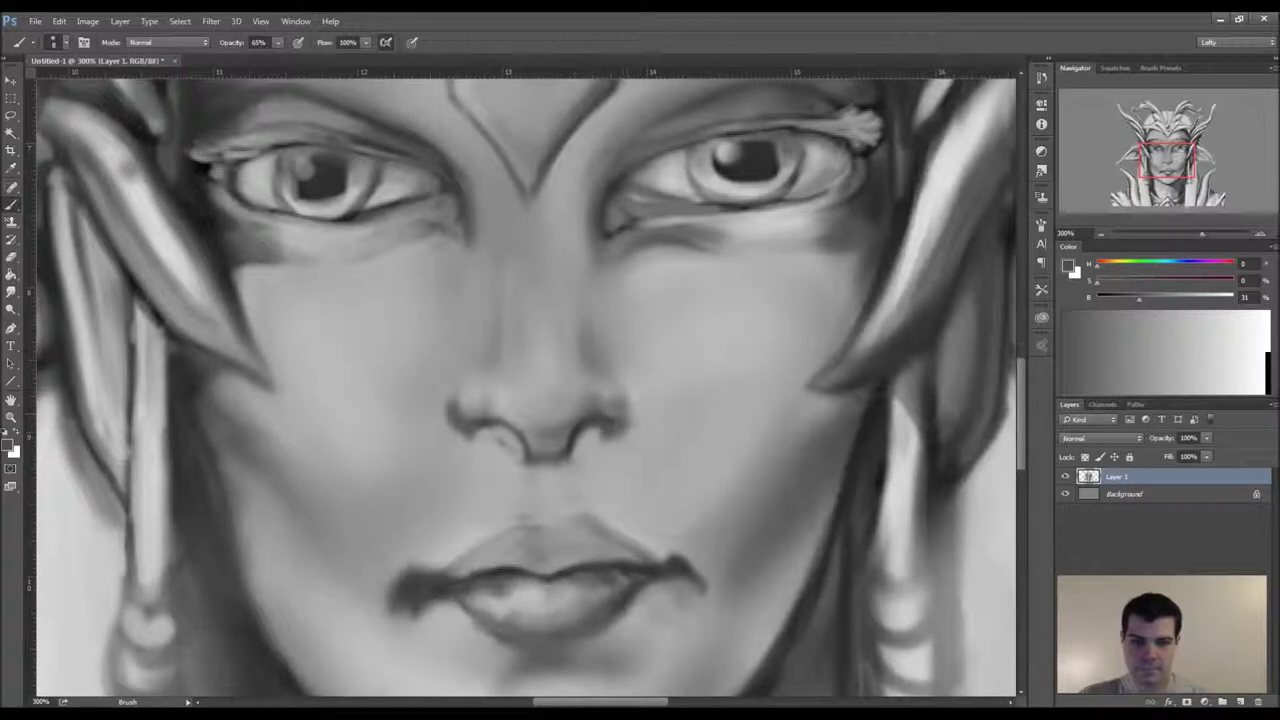
alt+click(641, 424)
drag(480, 441, 522, 466)
- Shade the underside and tip of the nose with sampled greys and a progressively larger brush
alt+click(600, 417)
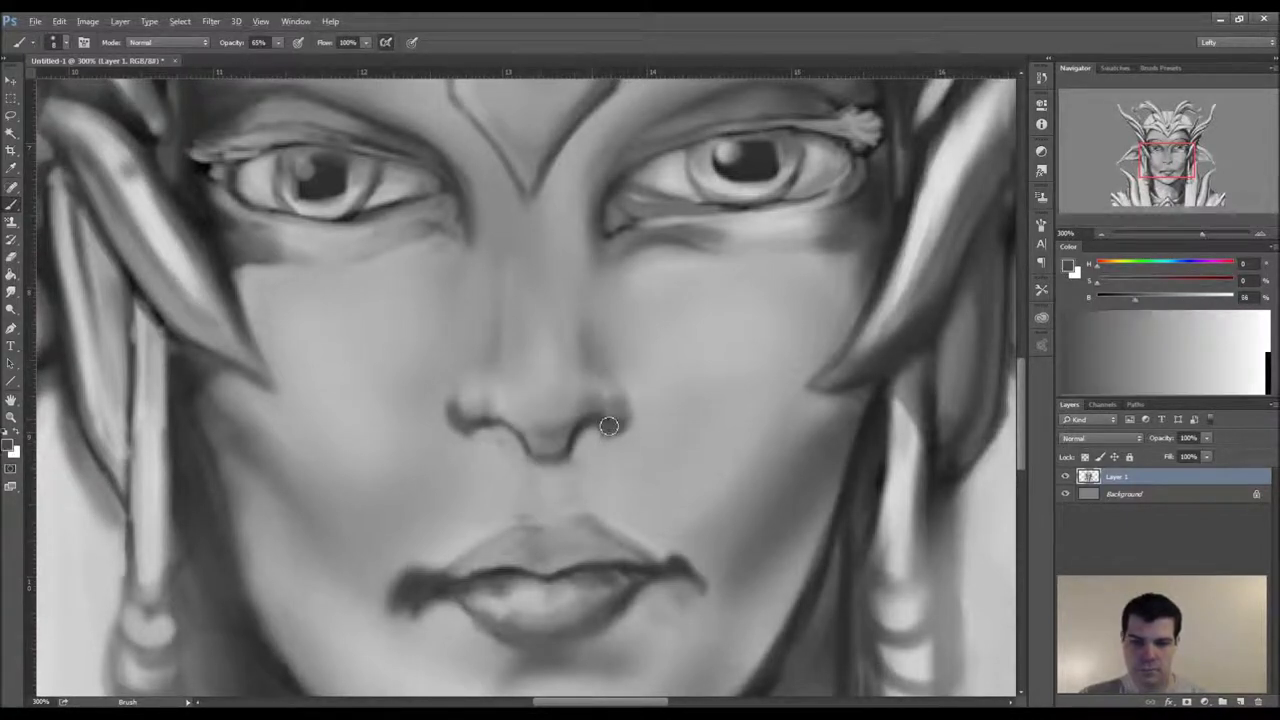
mouse_move(573, 437)
mouse_down()
mouse_move(526, 438)
mouse_move(550, 487)
mouse_move(537, 454)
mouse_move(564, 457)
mouse_move(538, 442)
mouse_move(561, 448)
mouse_move(538, 413)
mouse_move(557, 423)
mouse_move(489, 381)
mouse_move(534, 398)
mouse_move(492, 362)
mouse_move(575, 372)
mouse_up()
alt+click(548, 490)
key(])
alt+click(558, 428)
key(])
key(])
key(])
key(])
key(bracketright)
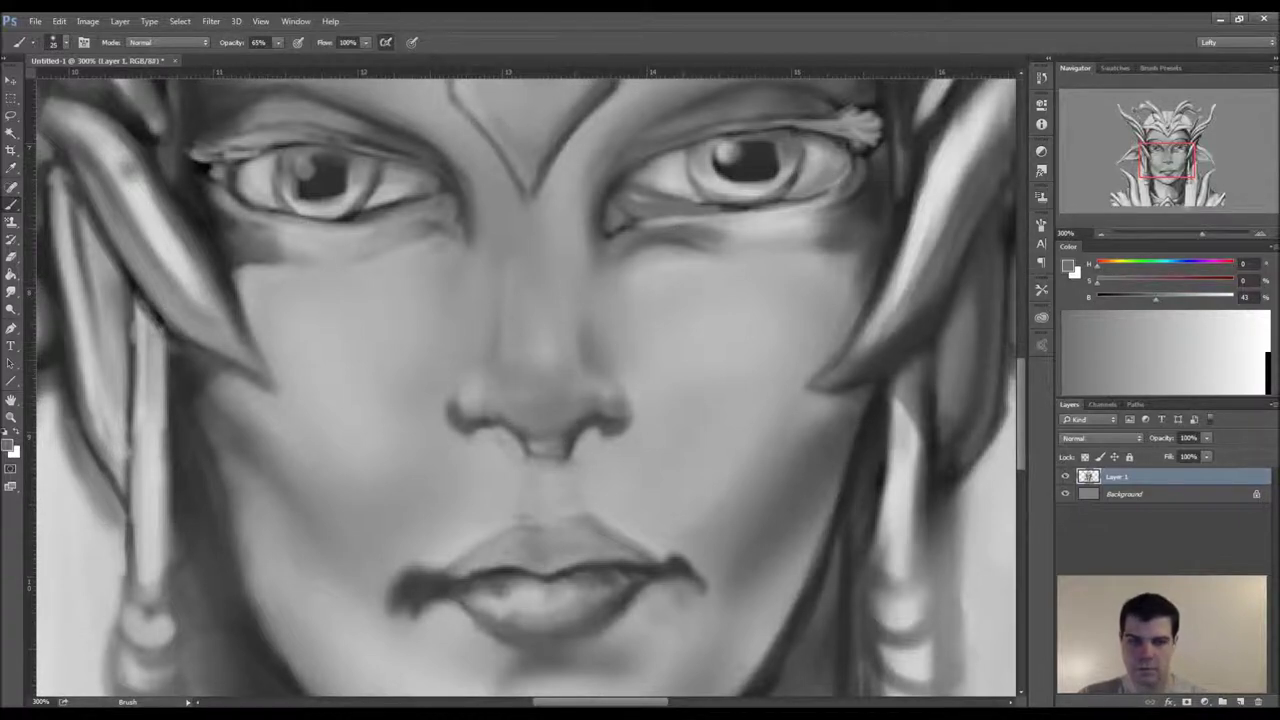
- Paint highlights on the nose tip and along the lower lip with a light grey sampled beside the eye
alt+click(730, 175)
mouse_move(547, 413)
mouse_down()
mouse_move(534, 403)
mouse_move(560, 408)
mouse_up()
mouse_move(572, 596)
mouse_down()
mouse_move(605, 592)
mouse_move(503, 598)
mouse_move(528, 594)
mouse_move(514, 588)
mouse_up()
- Smooth the lower lip's shading and soften its bottom contour with a small brush and greys sampled around the mouth
alt+click(581, 632)
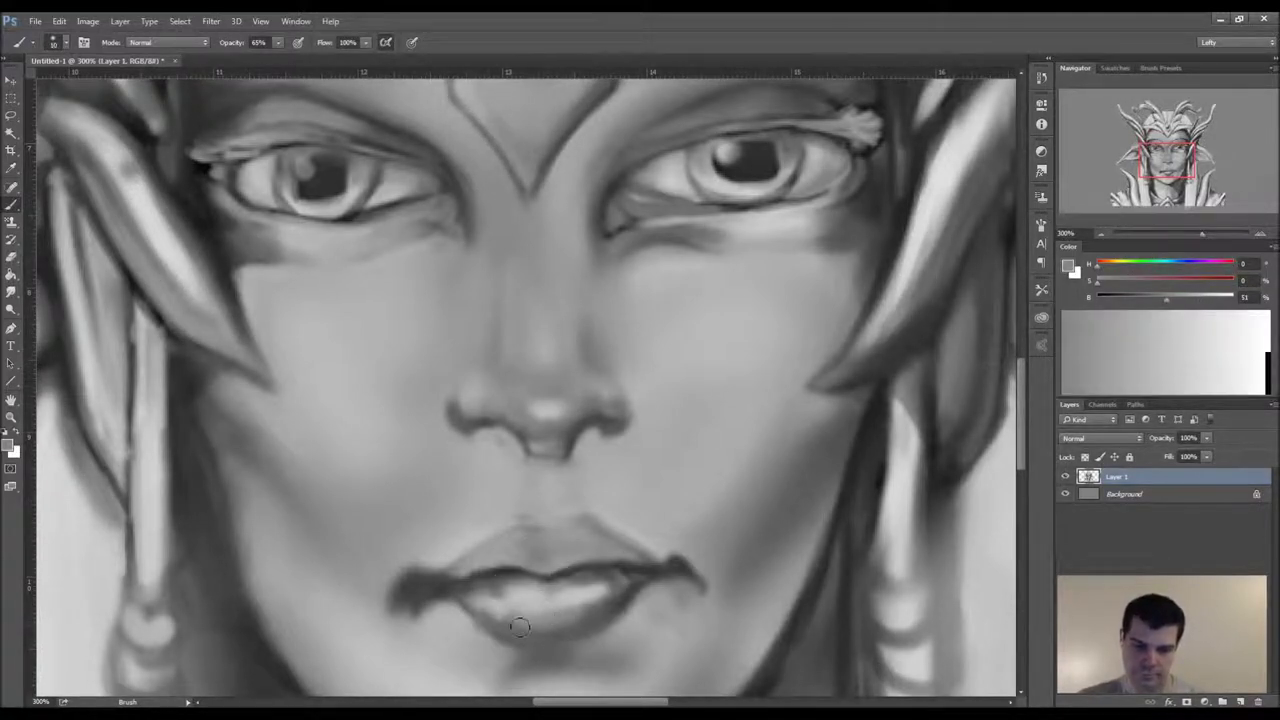
alt+click(632, 588)
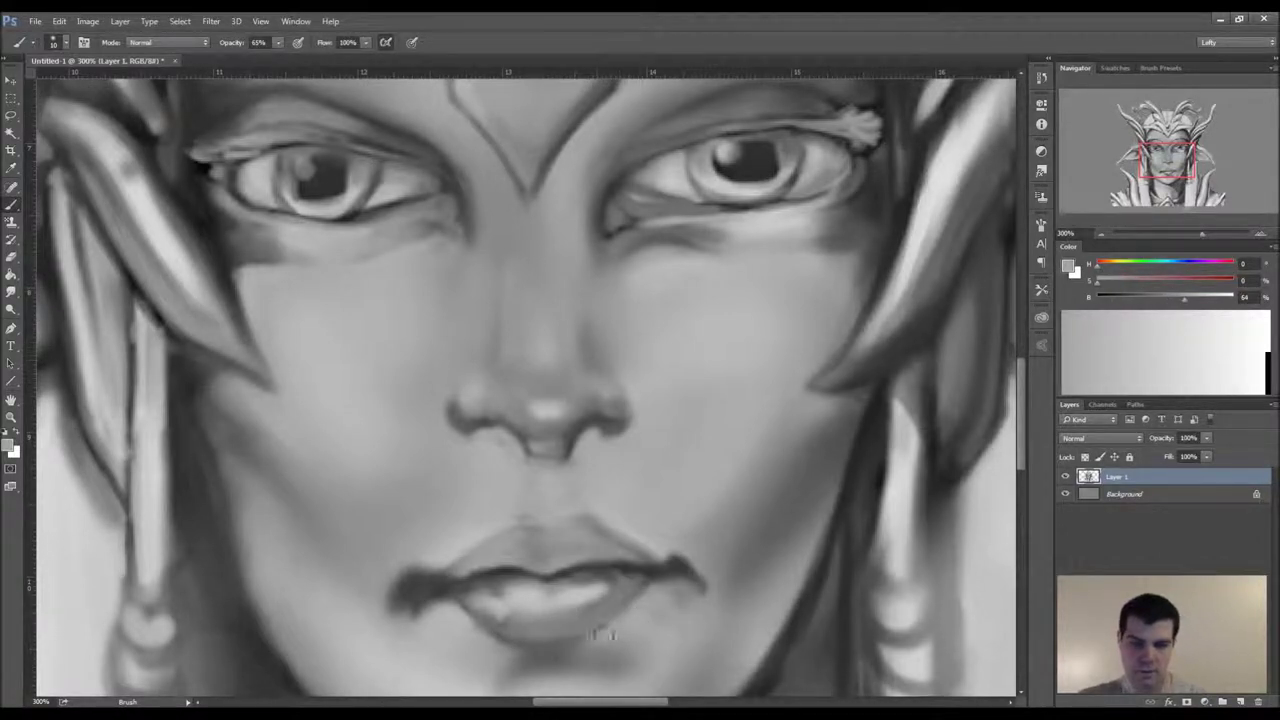
alt+click(463, 634)
mouse_move(468, 612)
mouse_down()
mouse_move(491, 645)
mouse_move(506, 641)
mouse_up()
alt+click(494, 591)
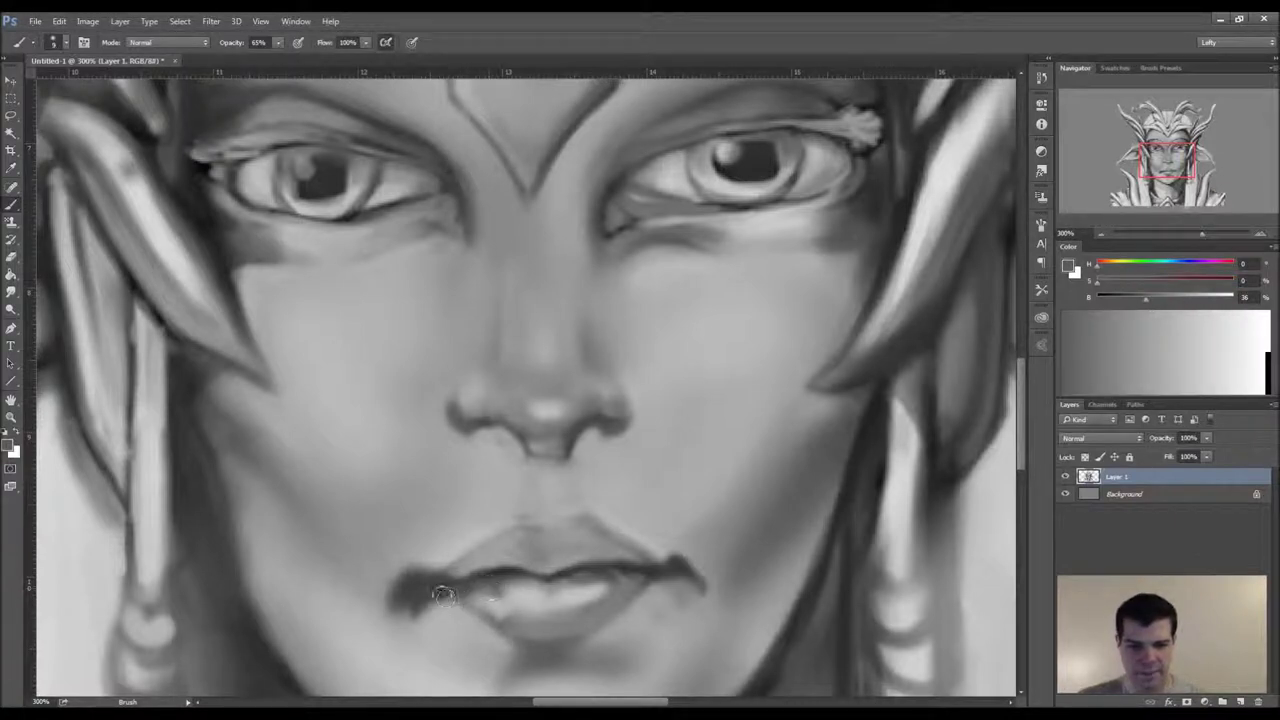
alt+click(508, 628)
alt+click(540, 624)
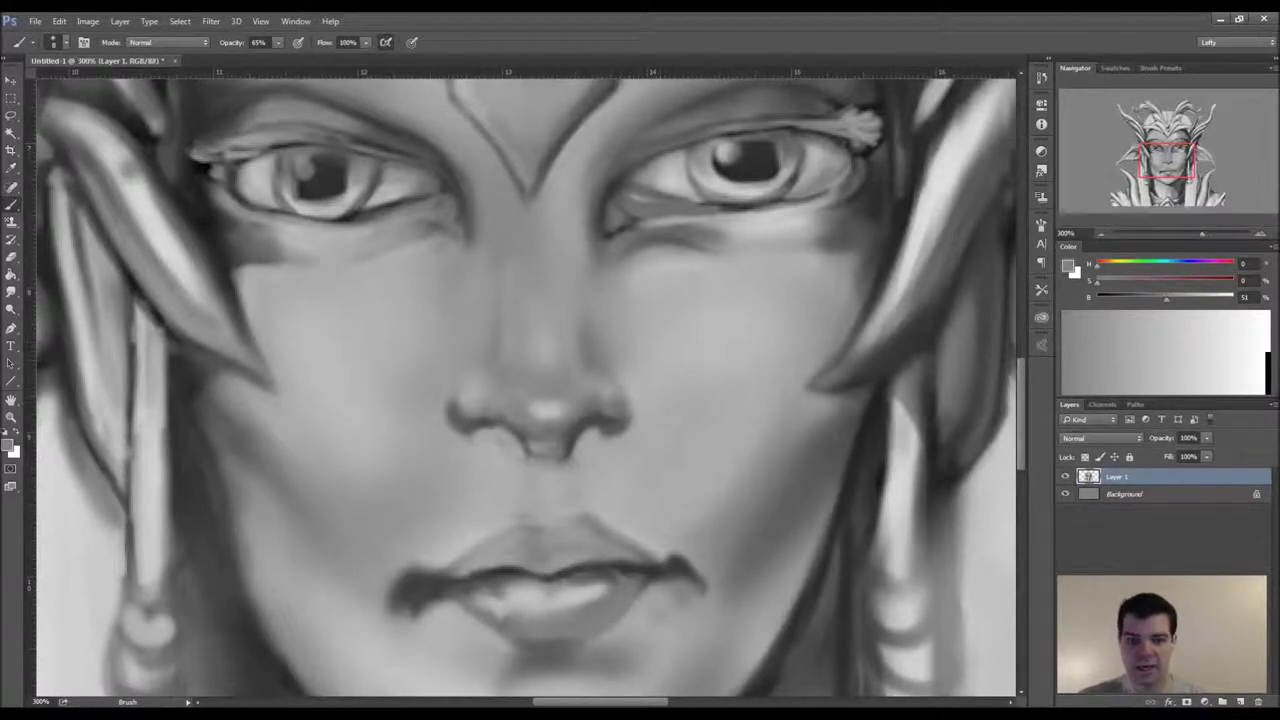
- Thin the dark patches at both mouth corners by painting over them with a sampled 67% skin grey
alt+click(655, 585)
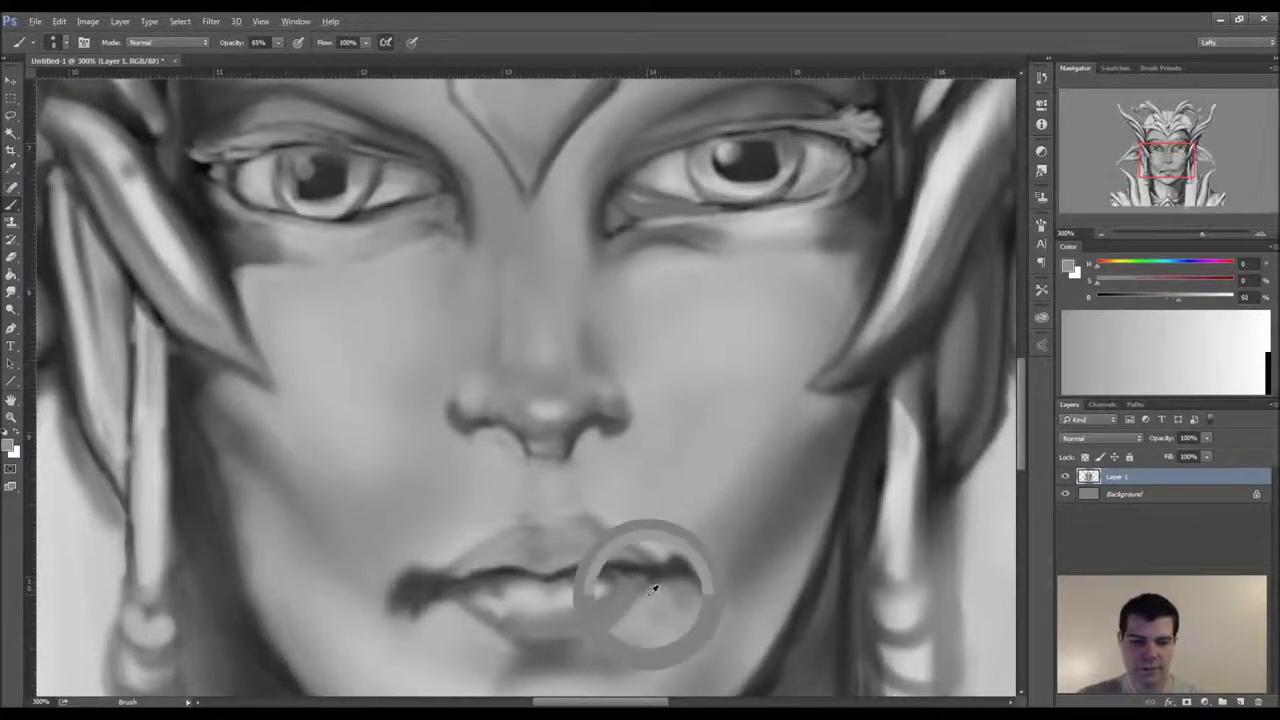
key(])
drag(664, 592, 676, 582)
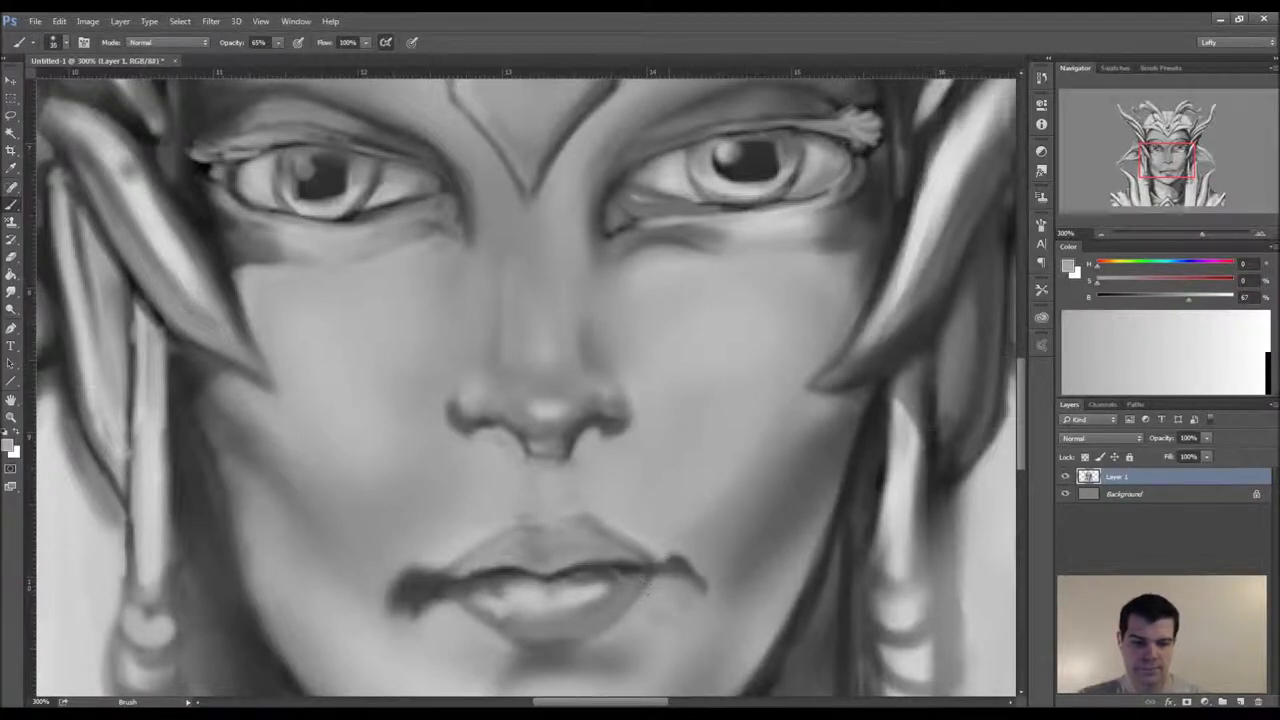
key([)
key([)
drag(440, 594, 418, 602)
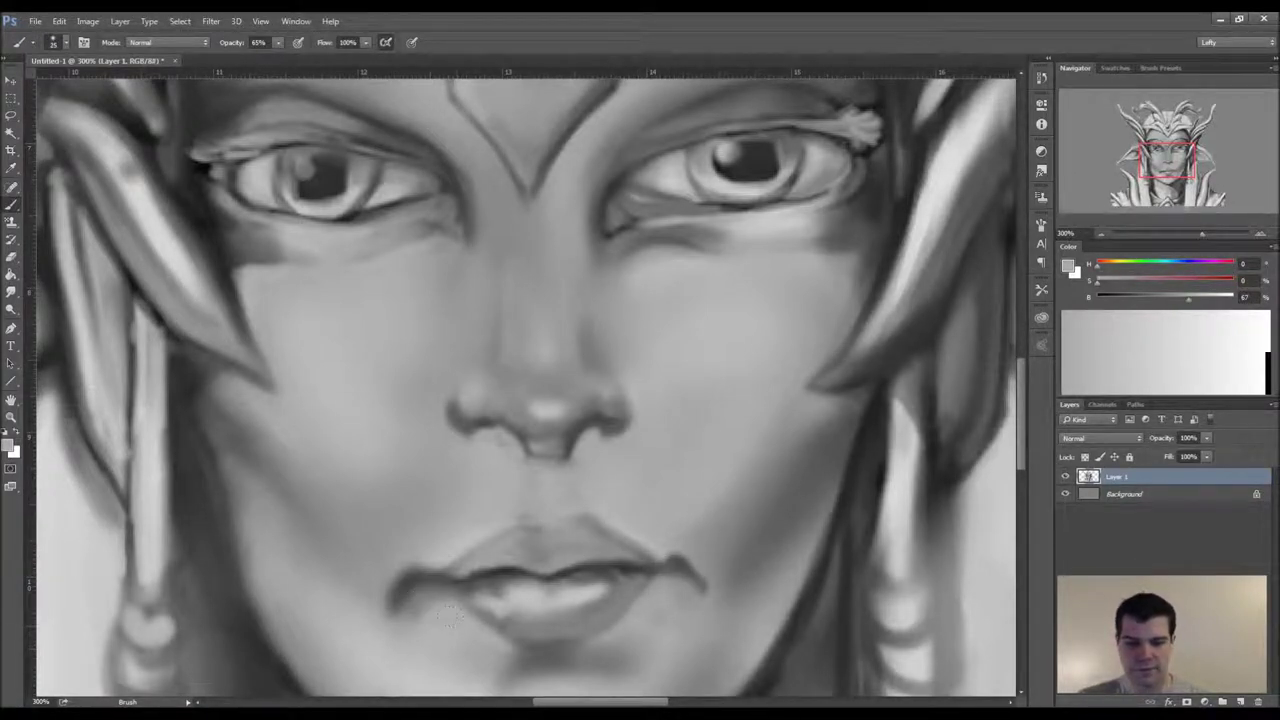
- Clean up the upper lip's outer edges with sampled skin greys and fill the lip out with a sampled 51% grey
alt+click(481, 568)
alt+click(480, 520)
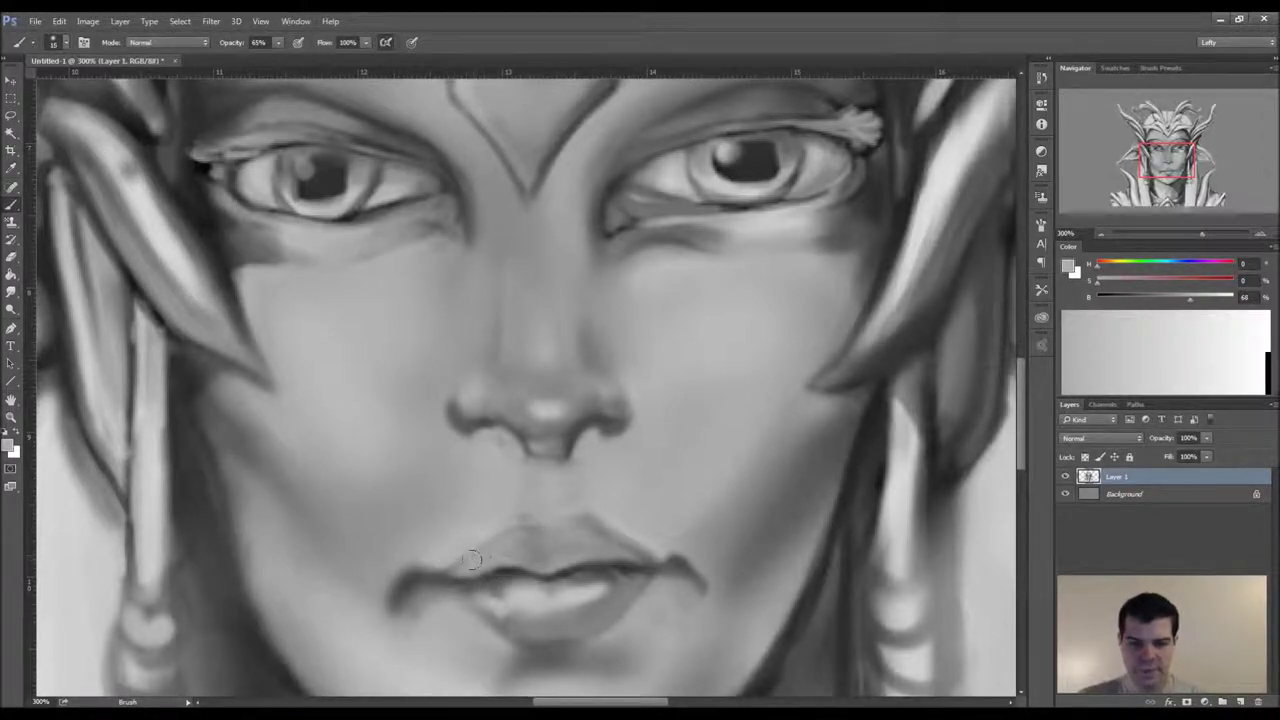
alt+click(466, 566)
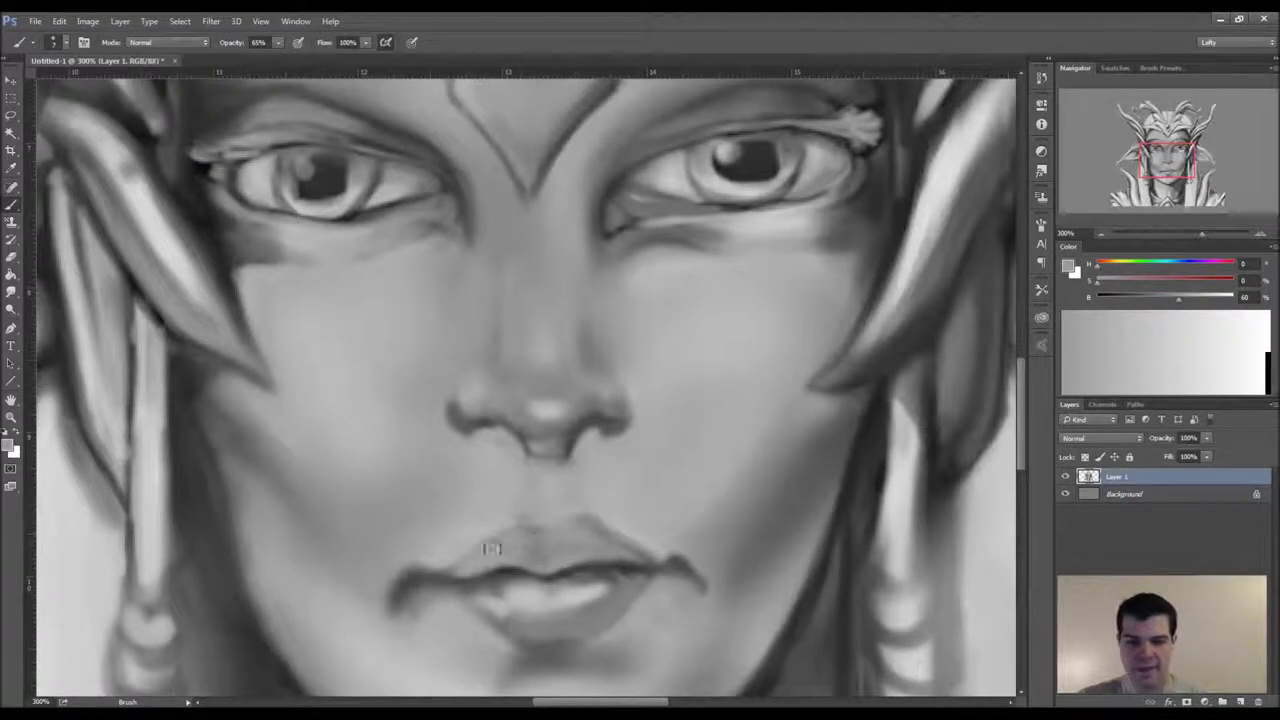
alt+click(534, 550)
drag(526, 534, 466, 567)
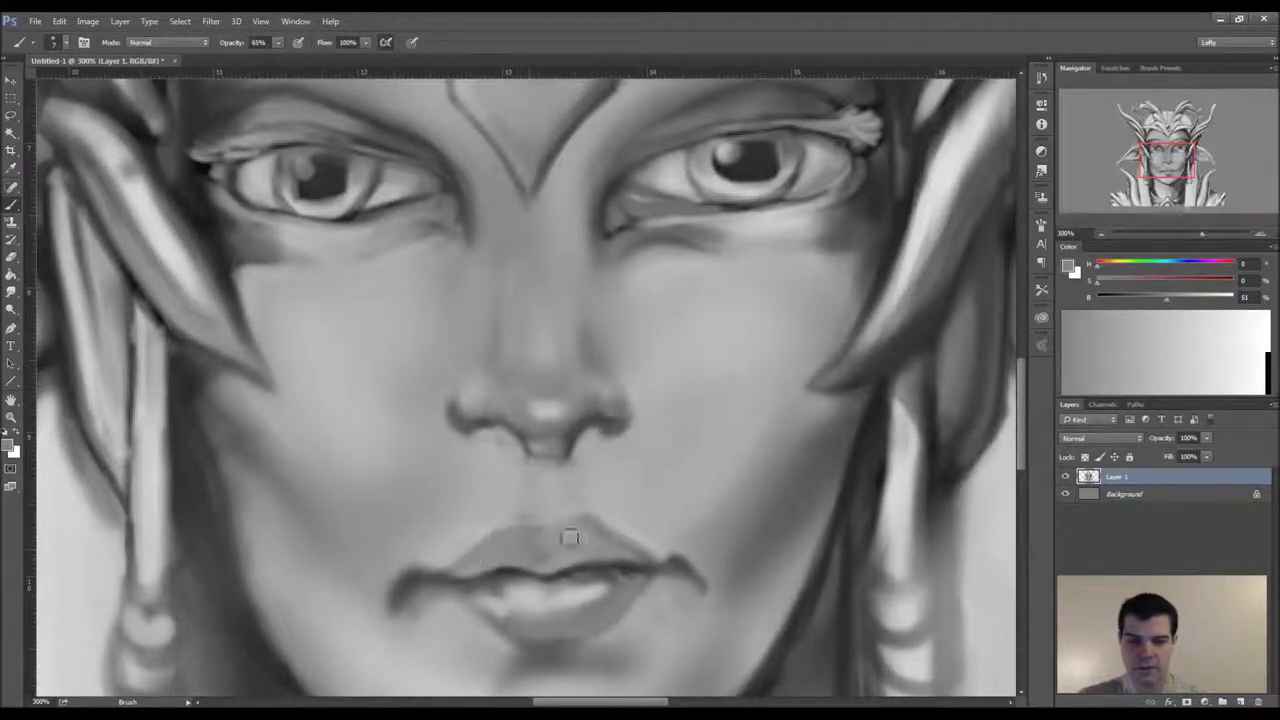
drag(650, 549, 598, 516)
- Soften the skin above the upper lip's top edge with a larger brush and a sampled 66% grey
key(bracketright)
key(bracketright)
key(bracketright)
key(bracketright)
alt+click(648, 508)
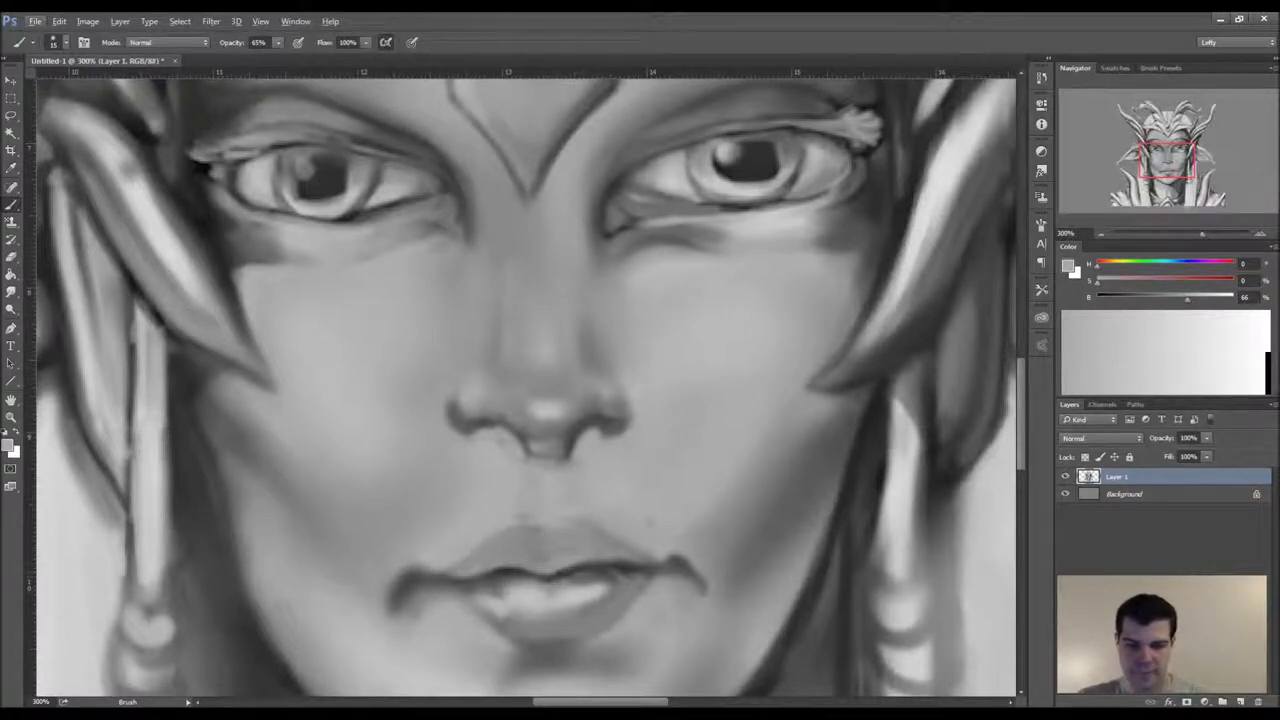
- Darken the mouth corners and the outer ends of the lip line with a sampled 19% grey
alt+click(505, 570)
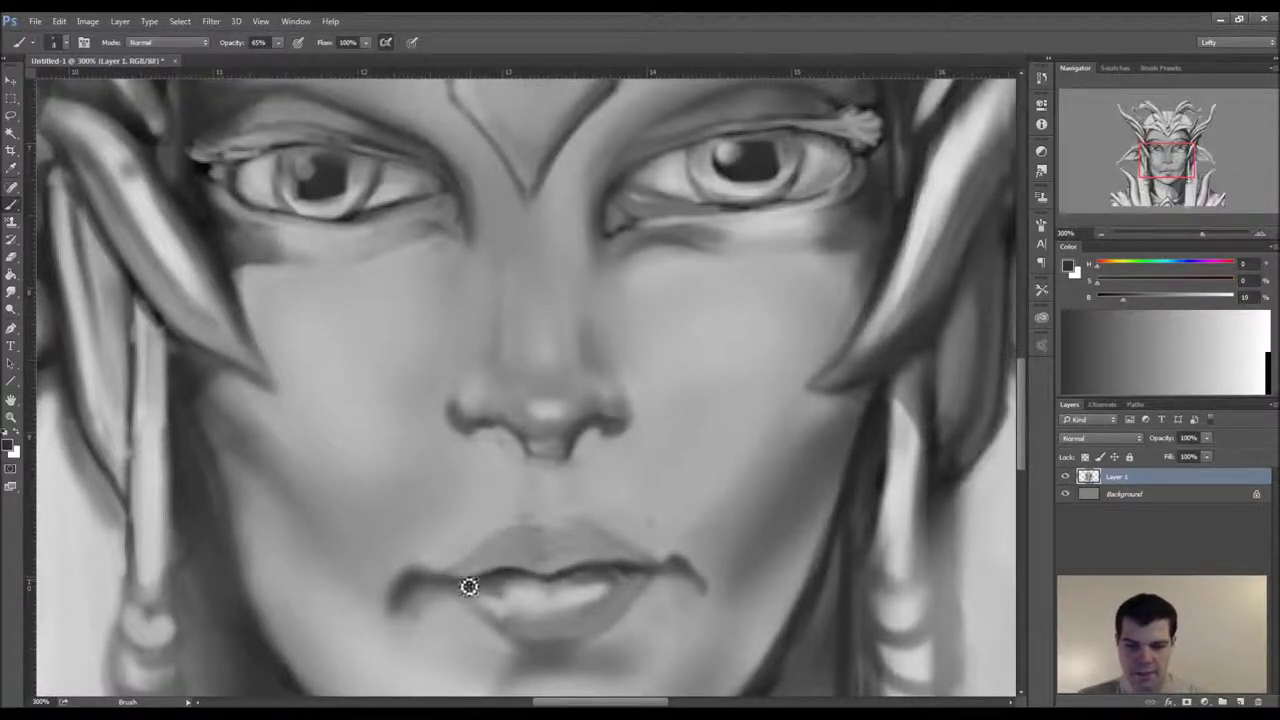
key(bracketright)
key(bracketright)
key(bracketright)
drag(466, 588, 414, 587)
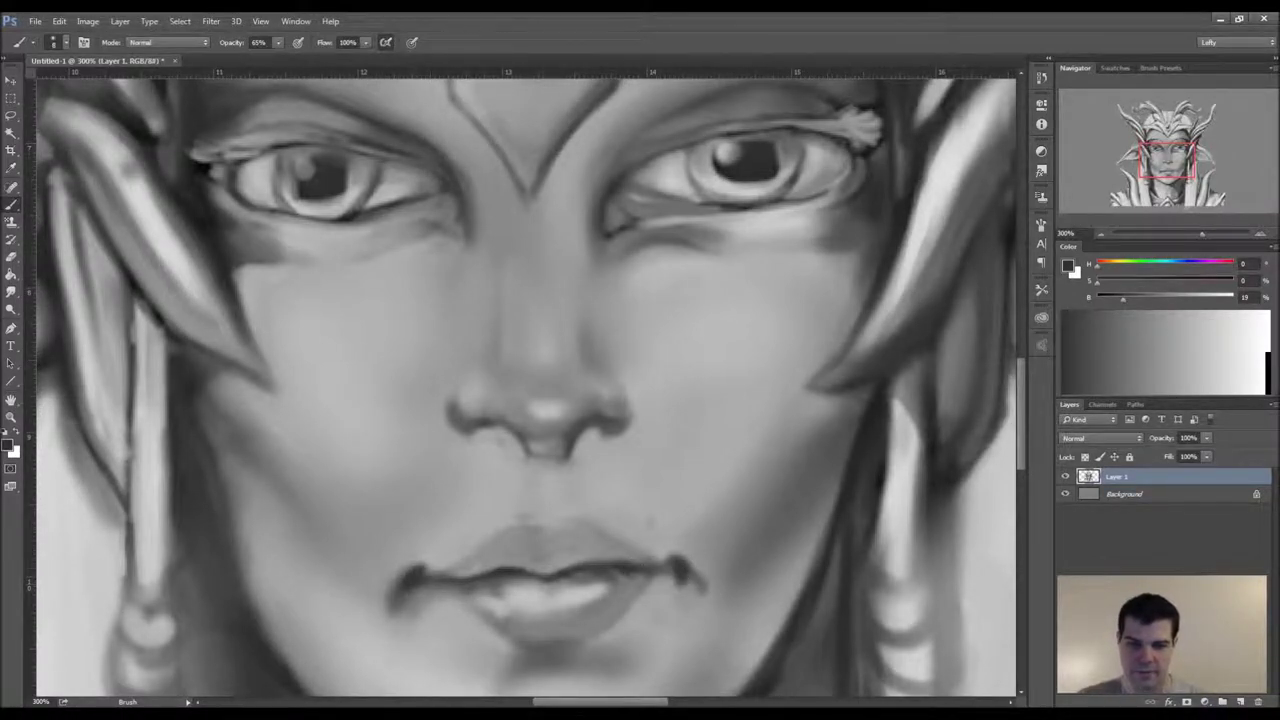
- Refine the parting line between the lips with greys sampled around the mouth, including a 47% grey
alt+click(497, 566)
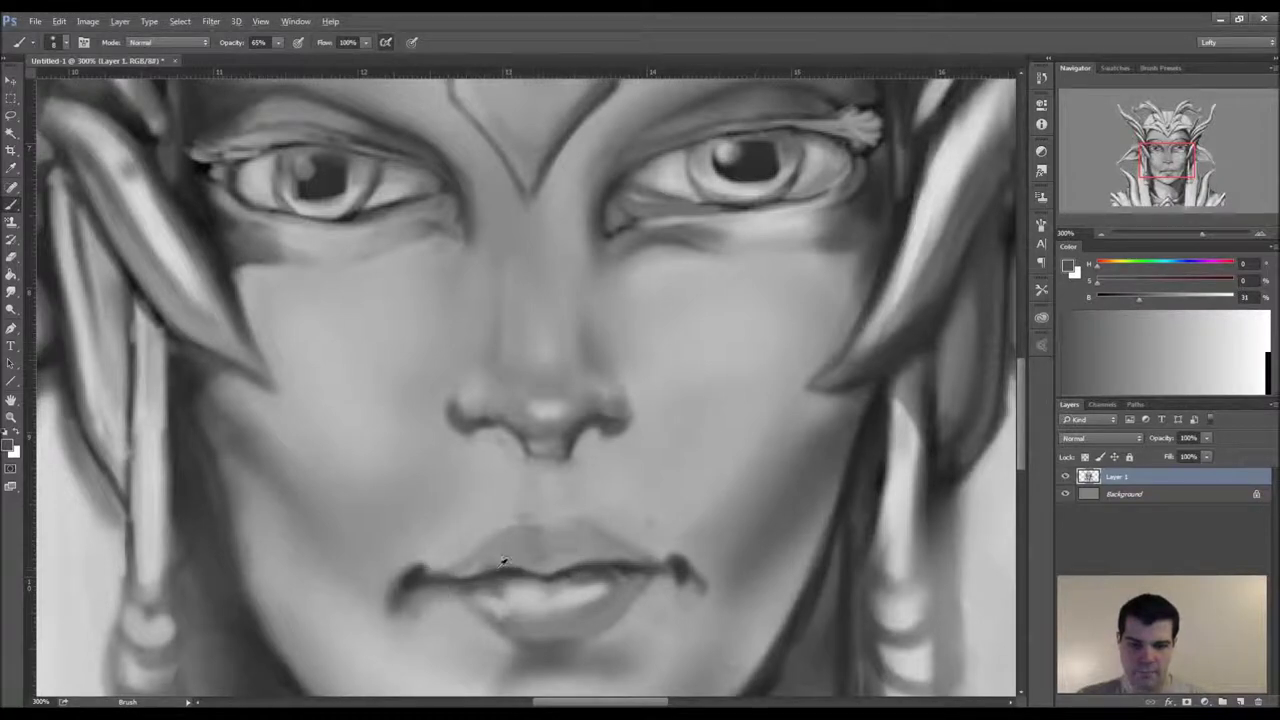
alt+click(503, 565)
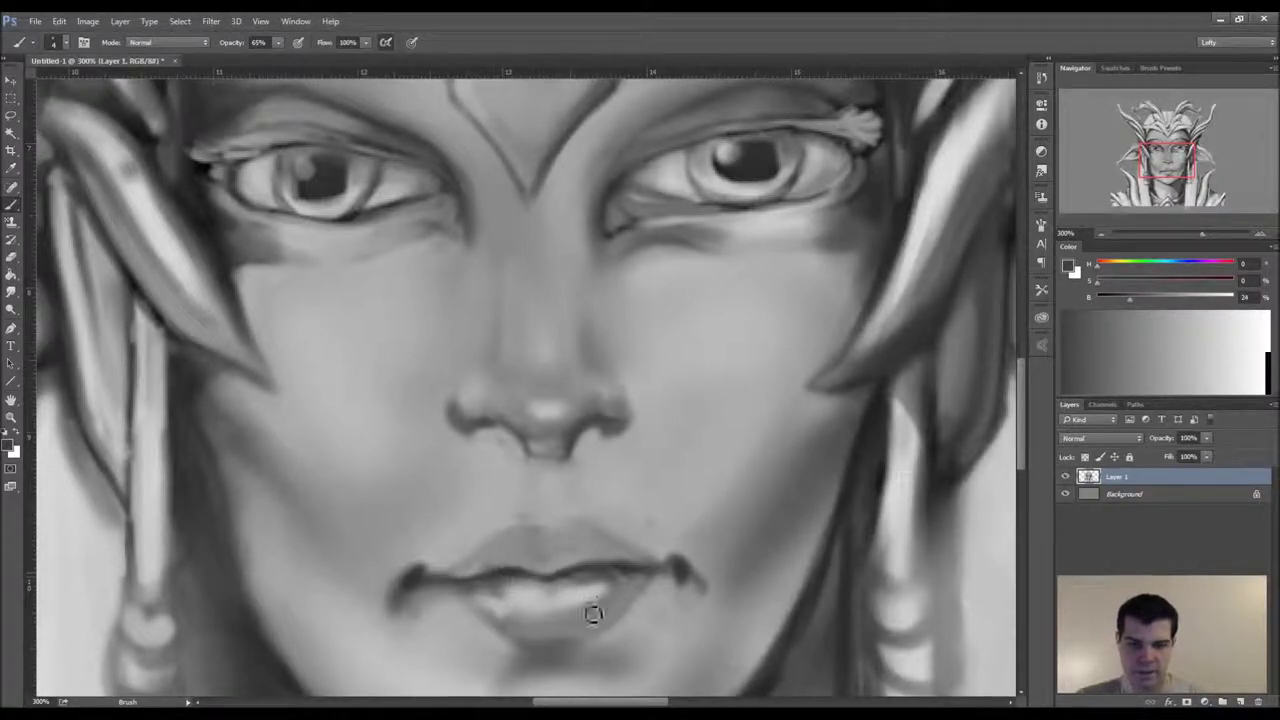
alt+click(480, 580)
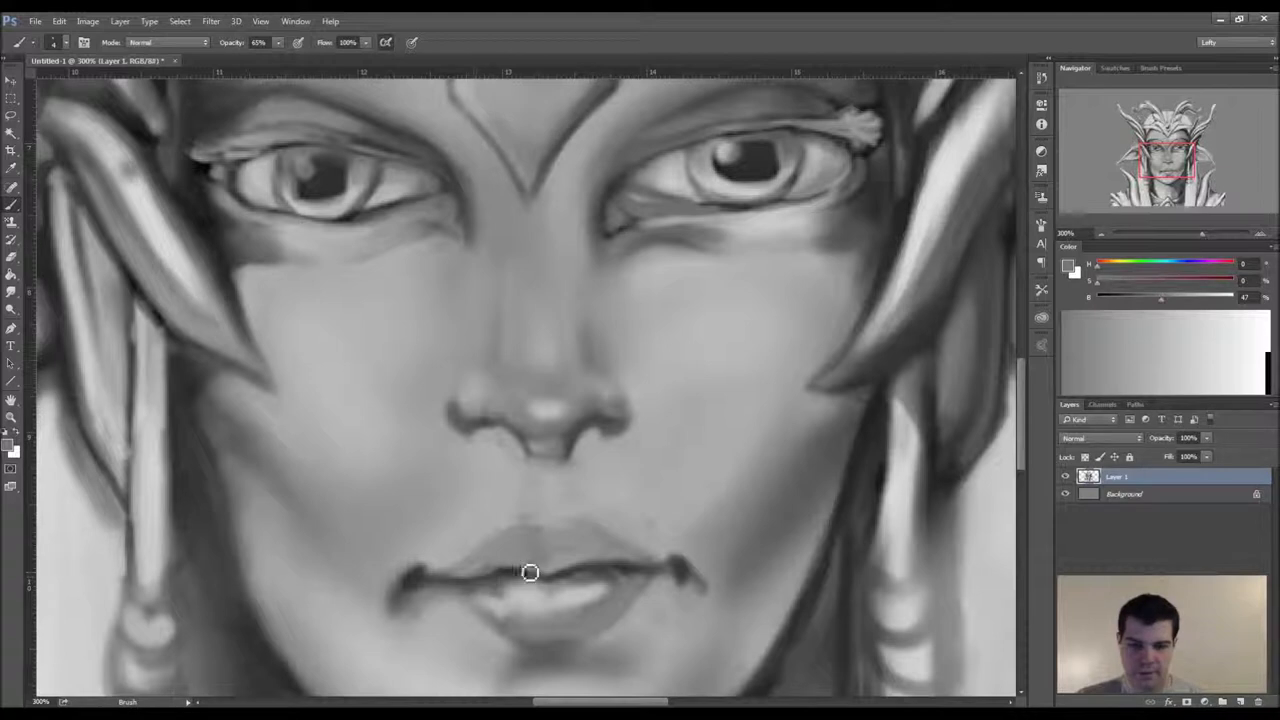
drag(498, 579, 537, 577)
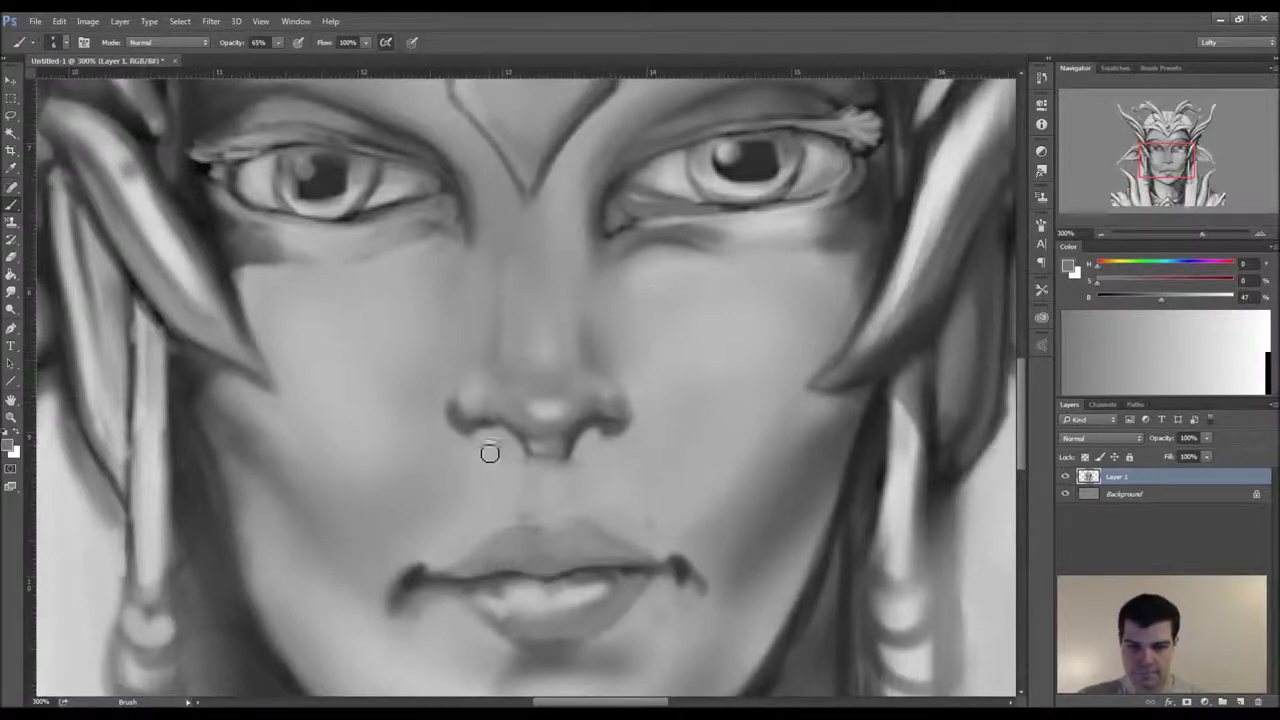
- Try painting smile lines from both nostrils down across the cheeks with a sampled 36% grey
alt+click(461, 415)
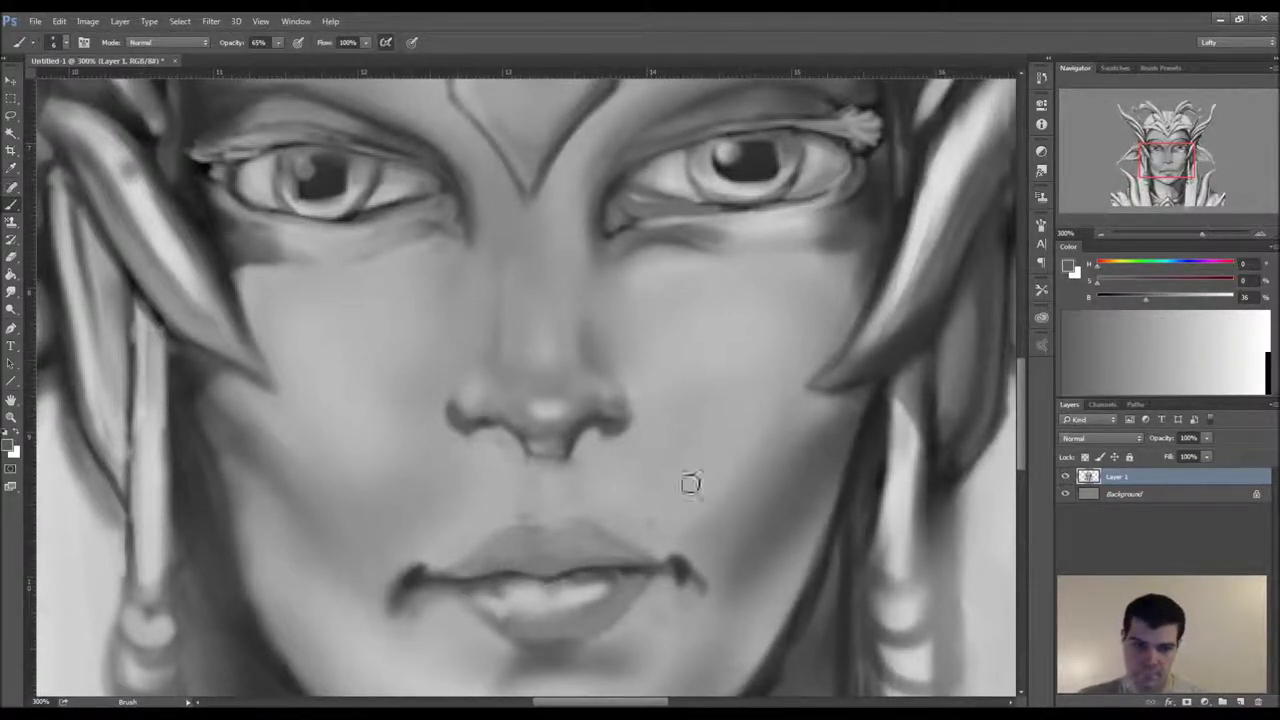
key(])
key(])
key(])
key(])
key(])
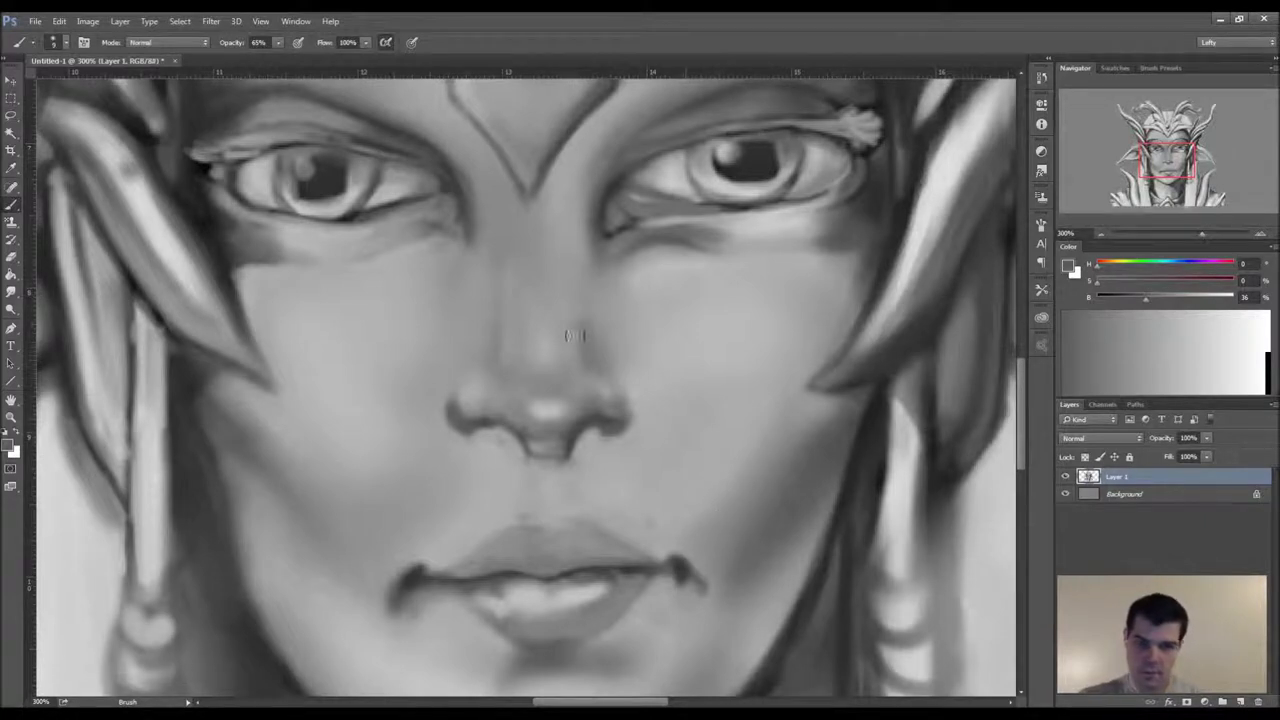
drag(460, 368, 414, 452)
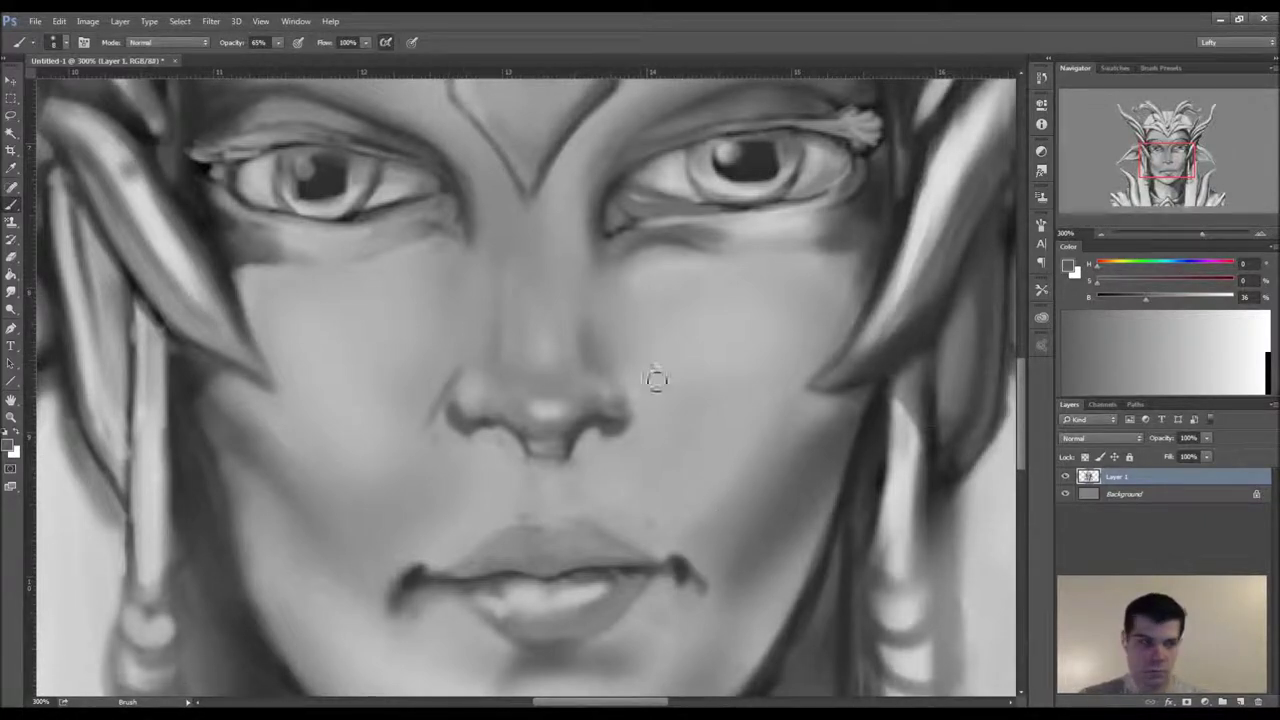
drag(624, 374, 682, 482)
drag(436, 418, 406, 462)
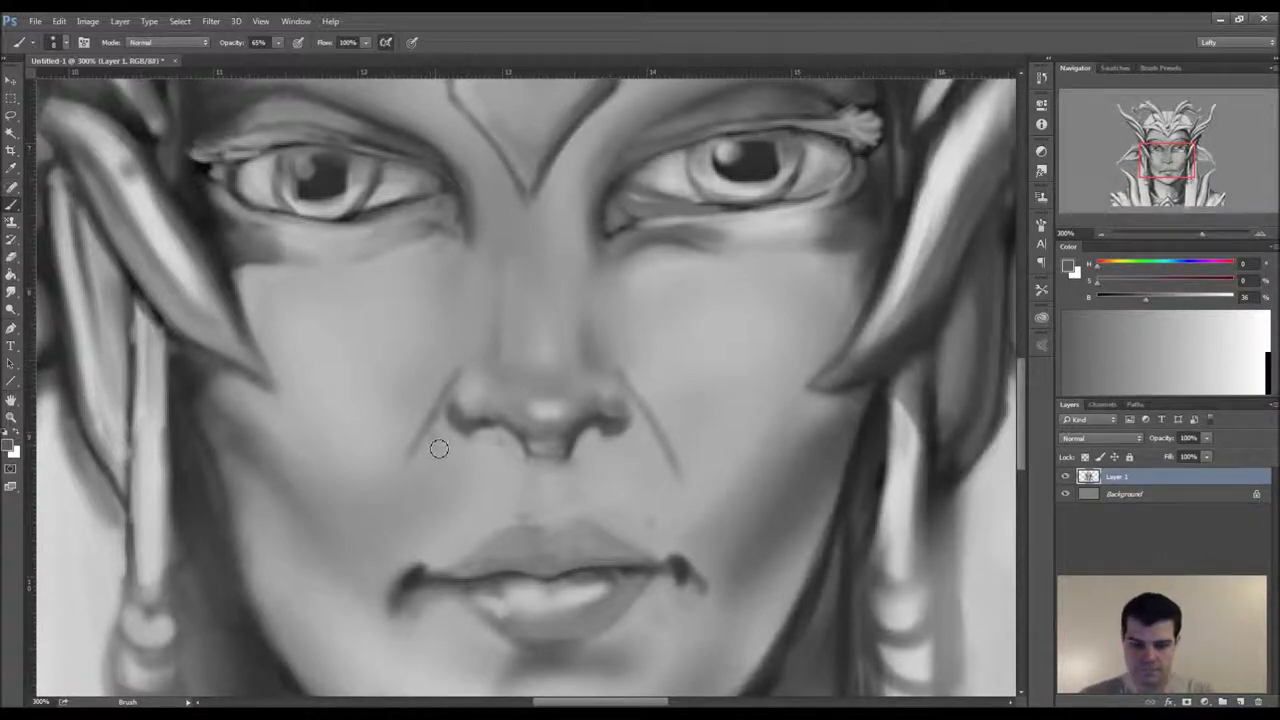
- Clean up the nostrils, the nose's underside and the groove above the upper lip with greys sampled around them
key(ctrl+minus)
key(ctrl+minus)
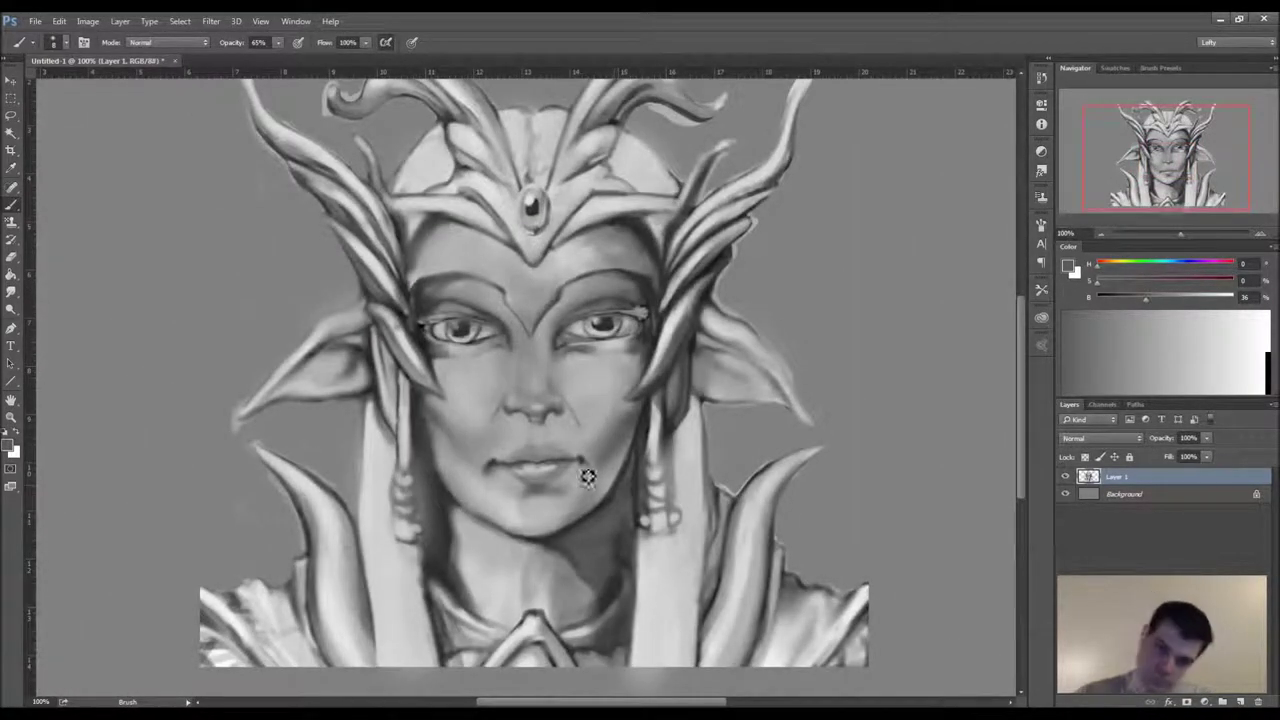
alt+click(504, 428)
alt+click(516, 410)
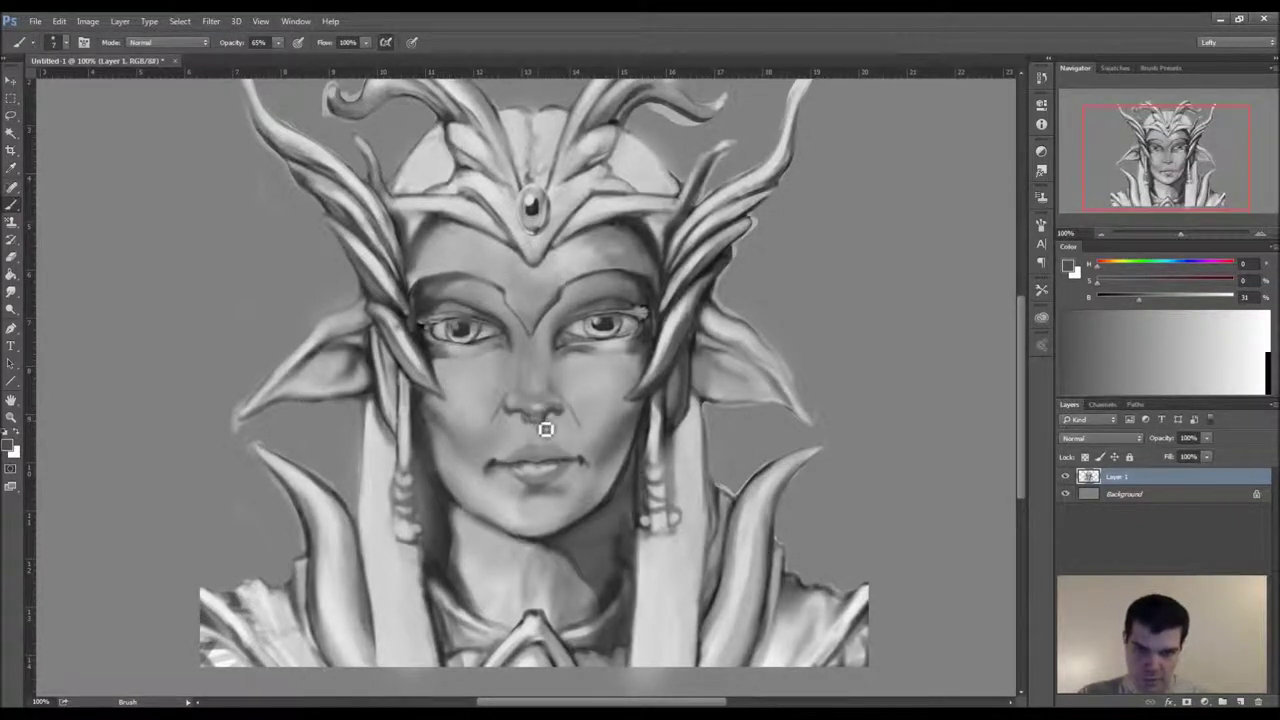
alt+click(522, 428)
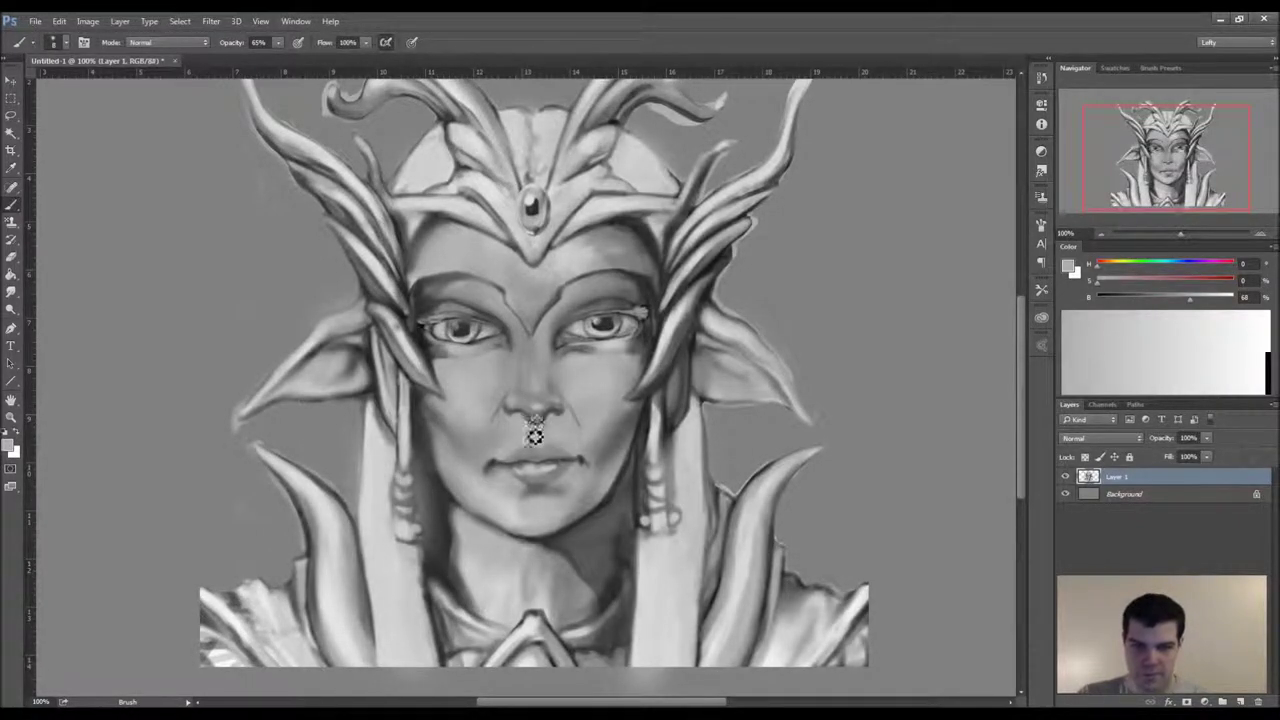
alt+click(534, 420)
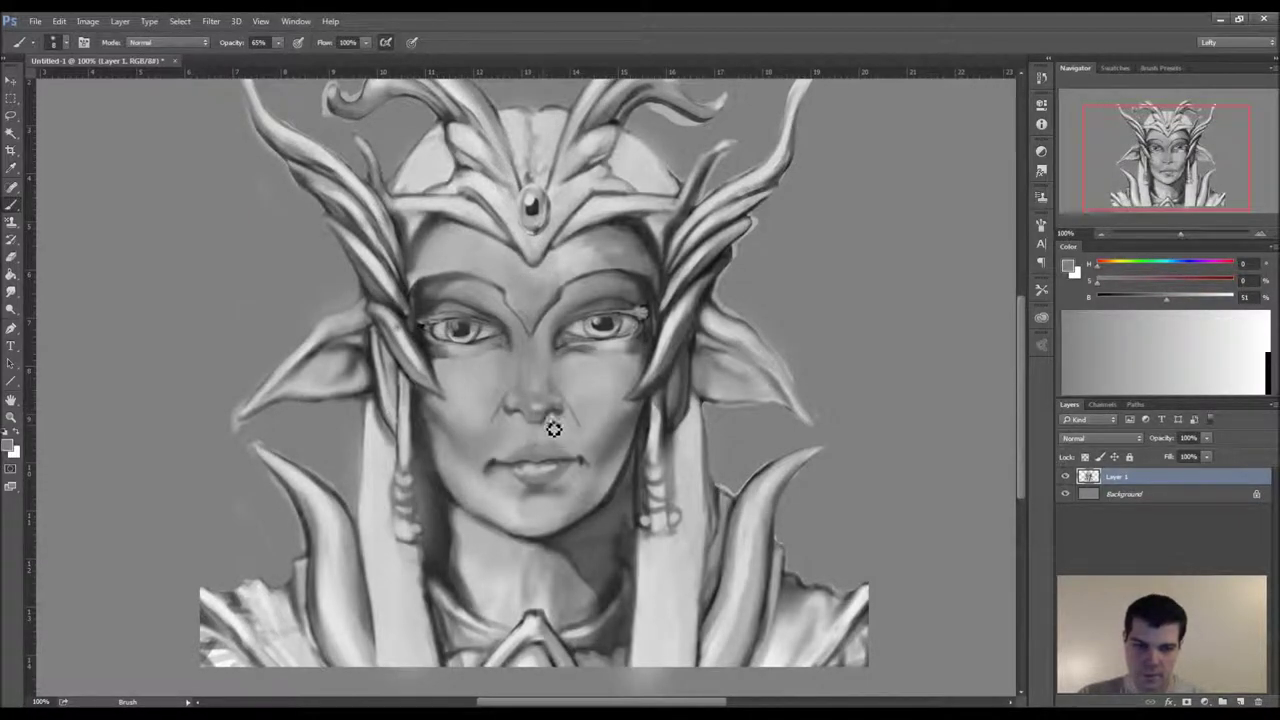
alt+click(551, 425)
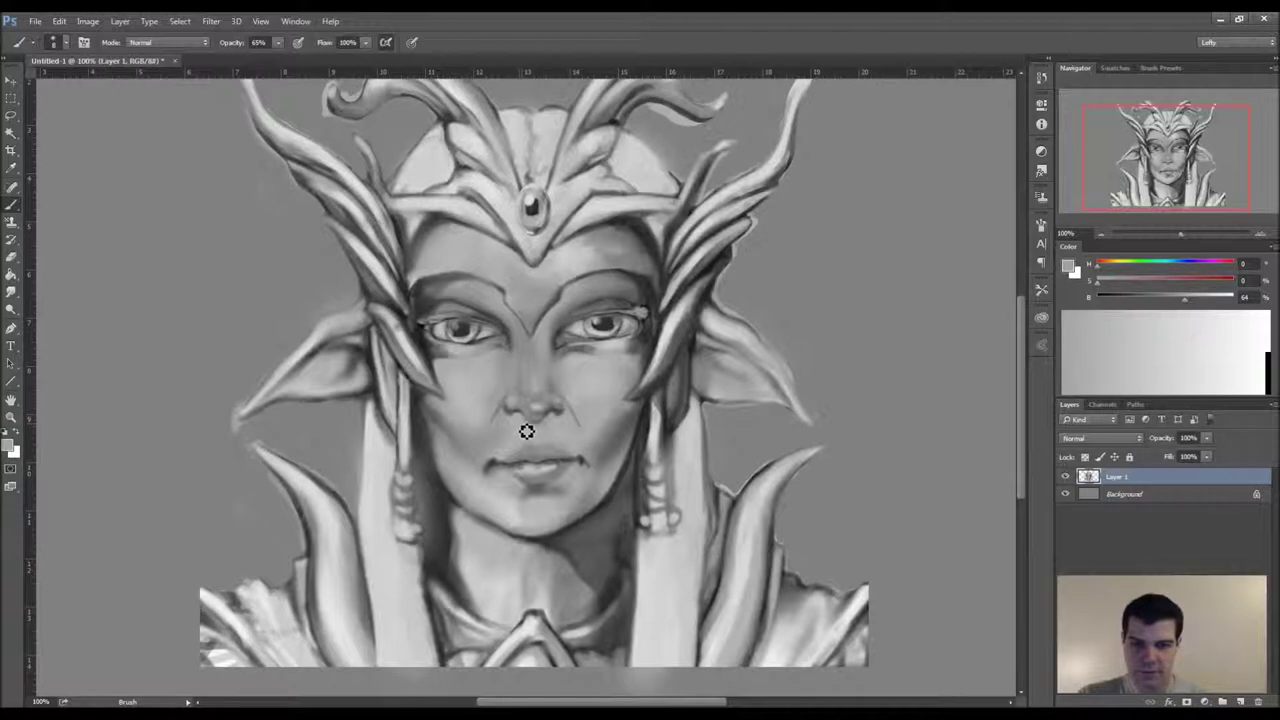
- Paint over the smile lines and smooth the cheeks beside the nose with a larger brush and a 67% grey
alt+click(497, 422)
key(bracketright)
key(bracketright)
key(bracketright)
key(bracketright)
key(bracketright)
key(bracketleft)
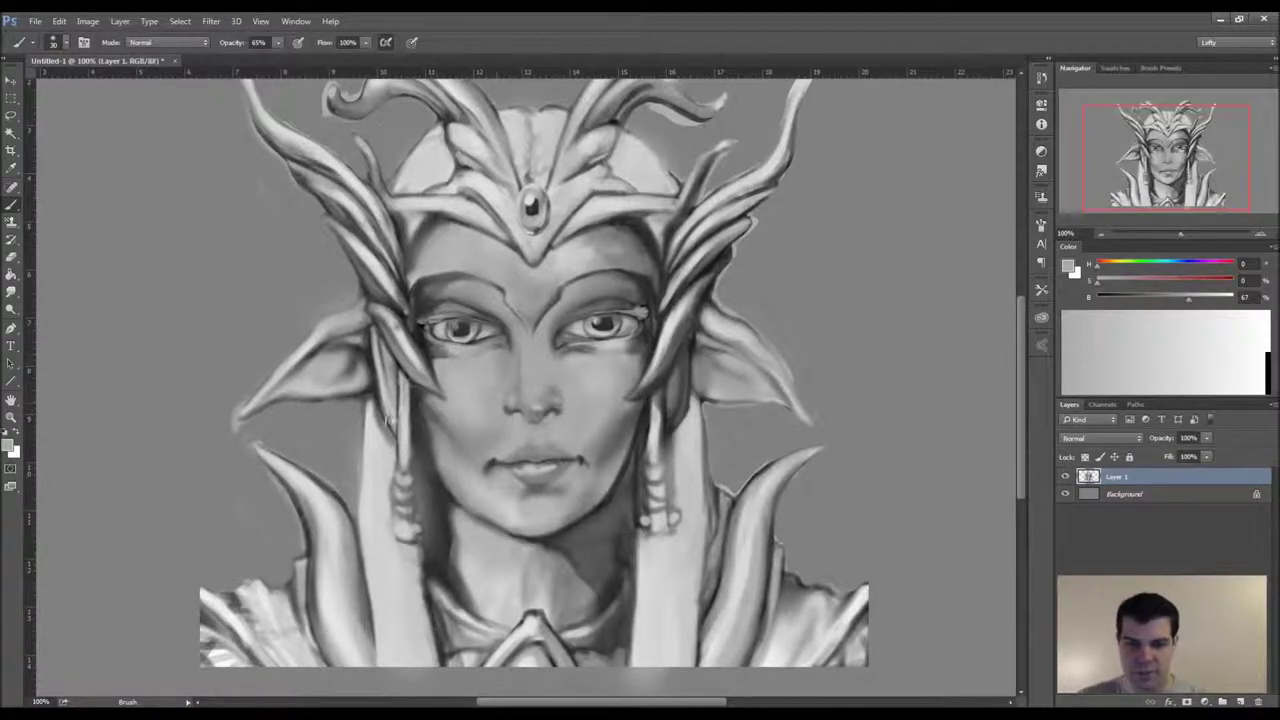
- Lighten the skin beneath the eye on the image's right with a small brush and a sampled 79% grey
alt+click(611, 345)
key([)
key([)
key([)
key([)
key([)
key([)
key([)
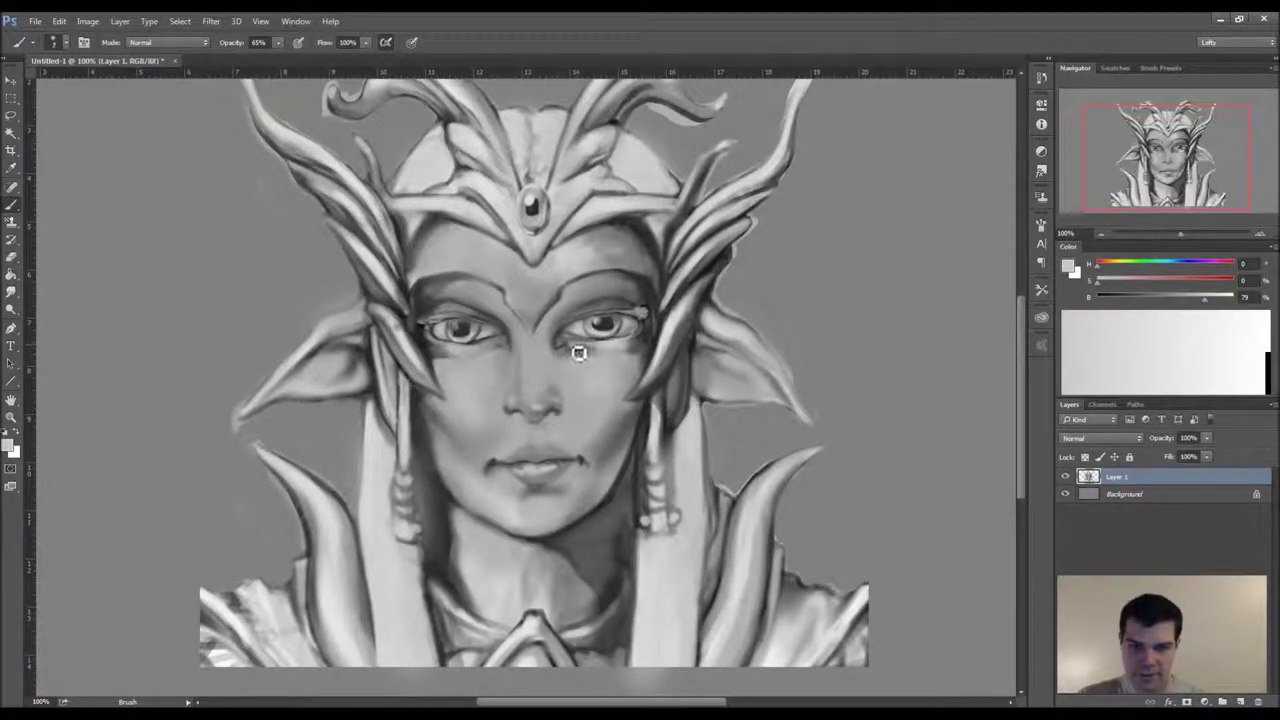
- Soften the dark crease below that eye's inner corner and blend it into the cheek with sampled skin greys
alt+click(562, 355)
key(])
key(])
key(])
mouse_move(575, 355)
mouse_down()
mouse_move(594, 352)
mouse_move(574, 350)
mouse_up()
alt+click(580, 360)
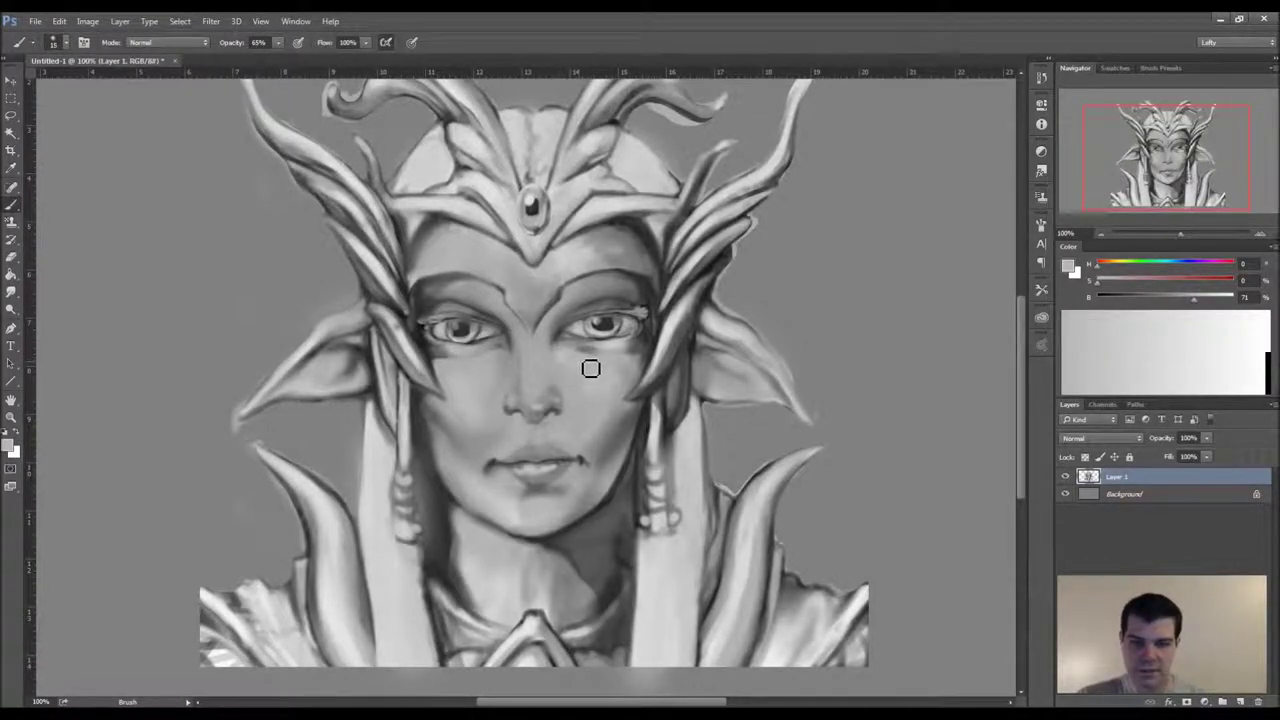
key(bracketright)
key(bracketright)
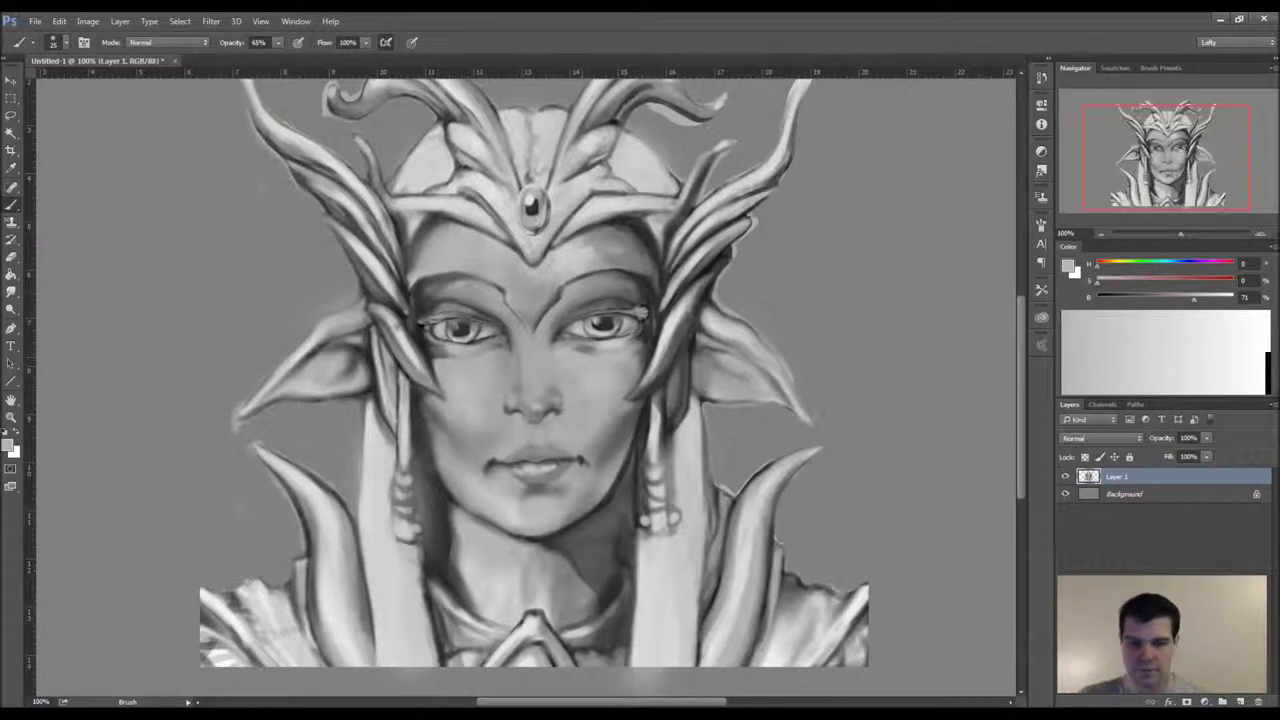
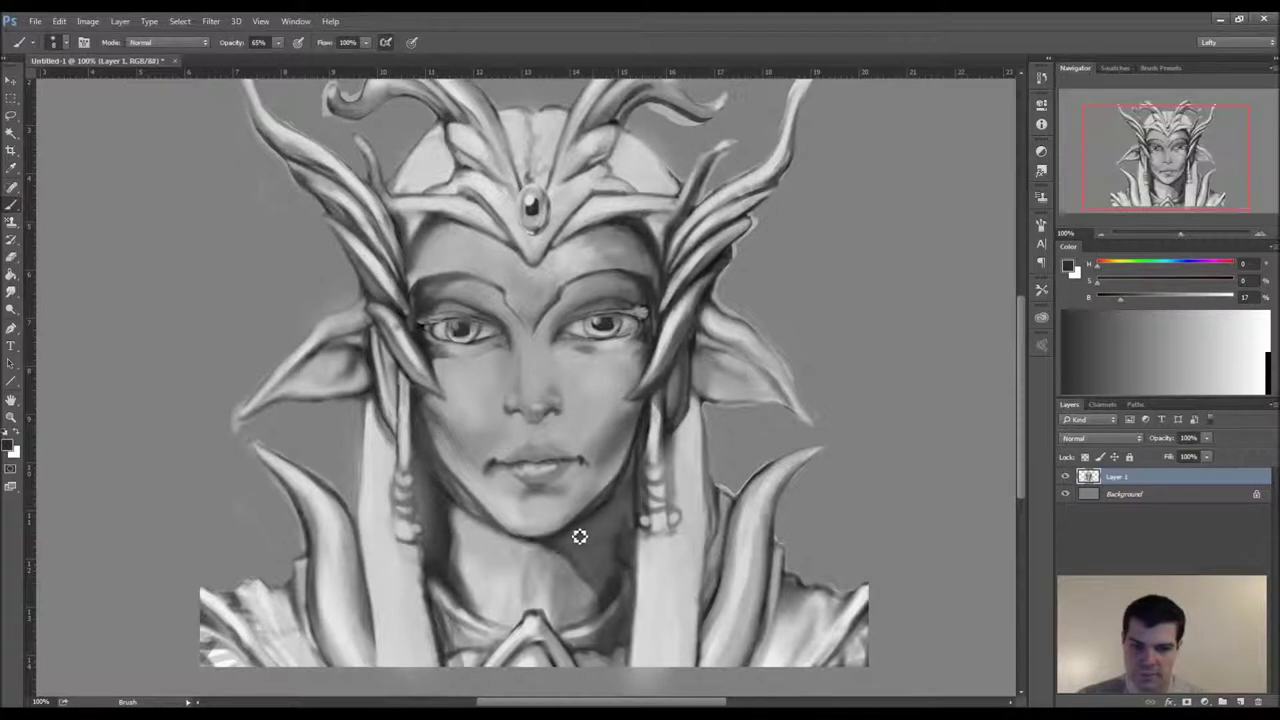
- Reshape the jawline and chin contour on the image's left using sampled 55% and 27% greys
alt+click(634, 453)
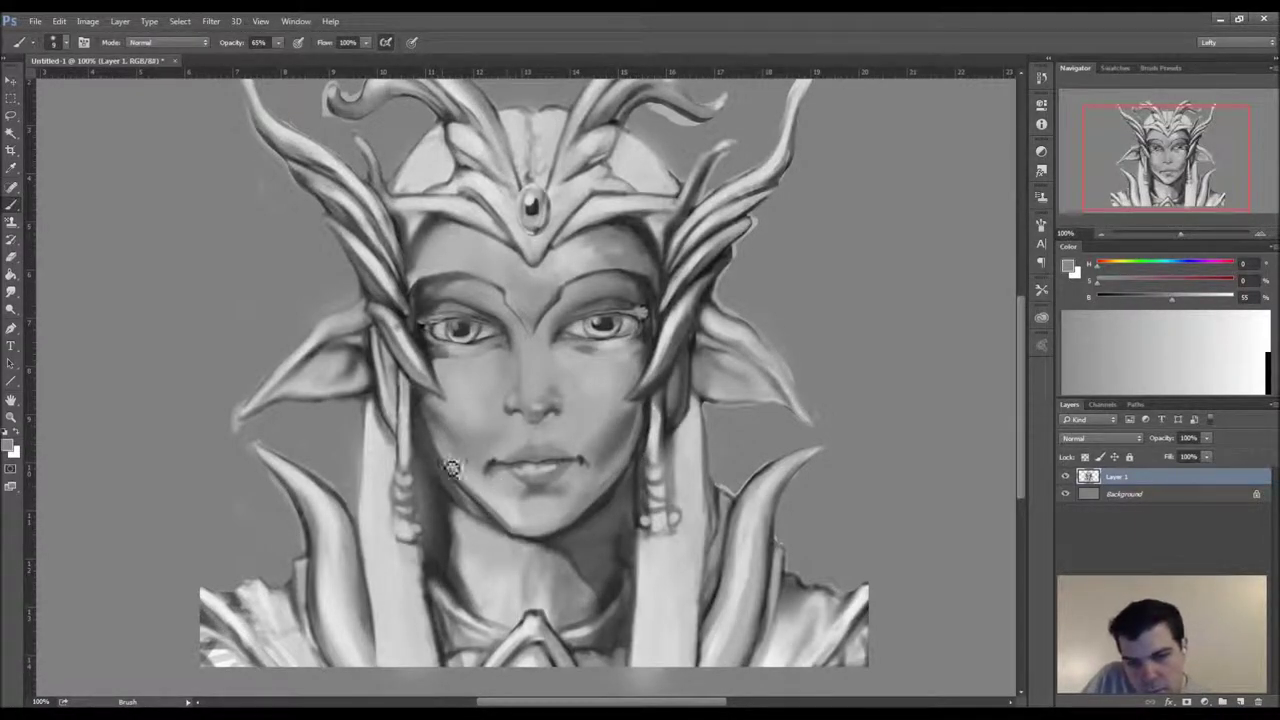
drag(514, 516, 445, 436)
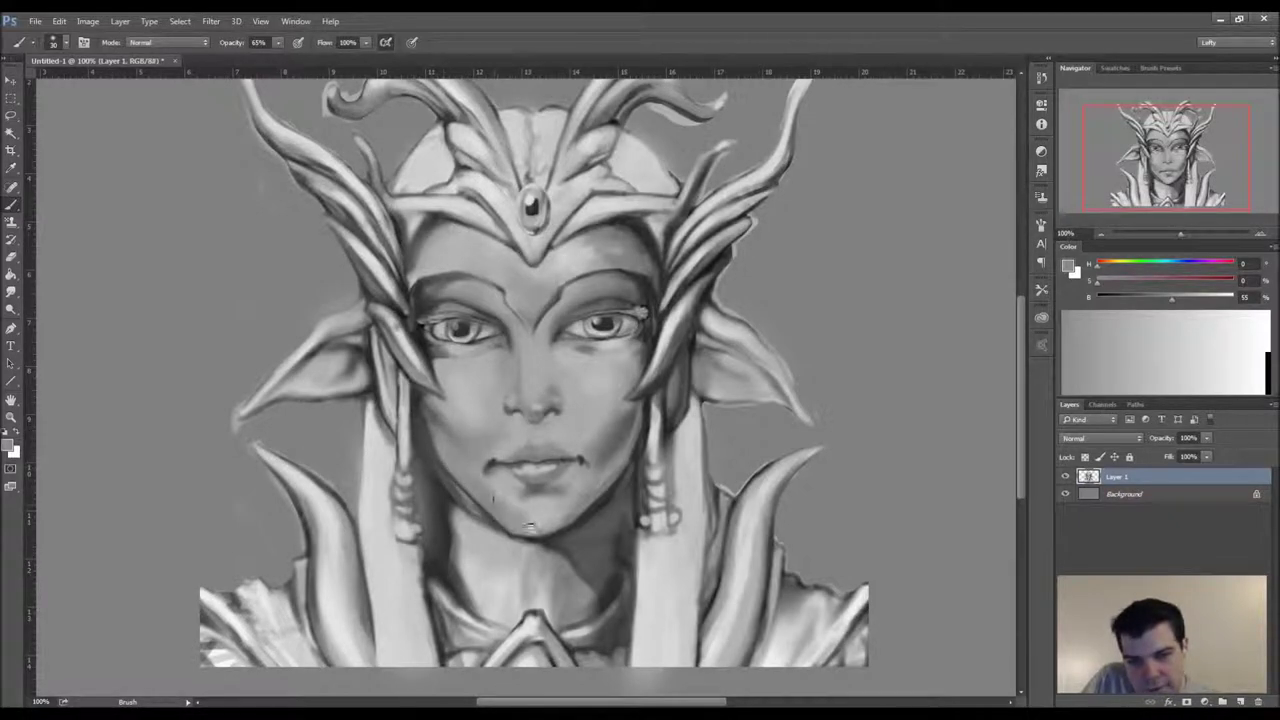
alt+click(493, 521)
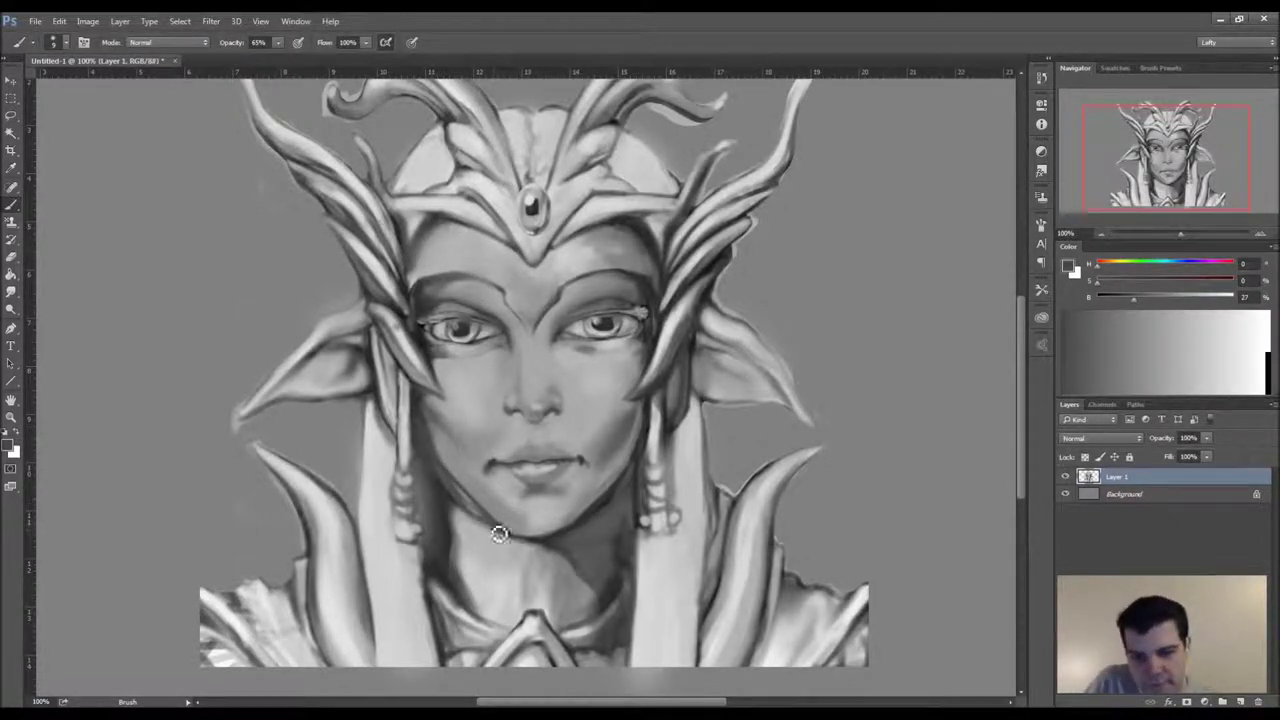
drag(487, 511, 511, 531)
key(bracketright)
key(bracketright)
key(bracketright)
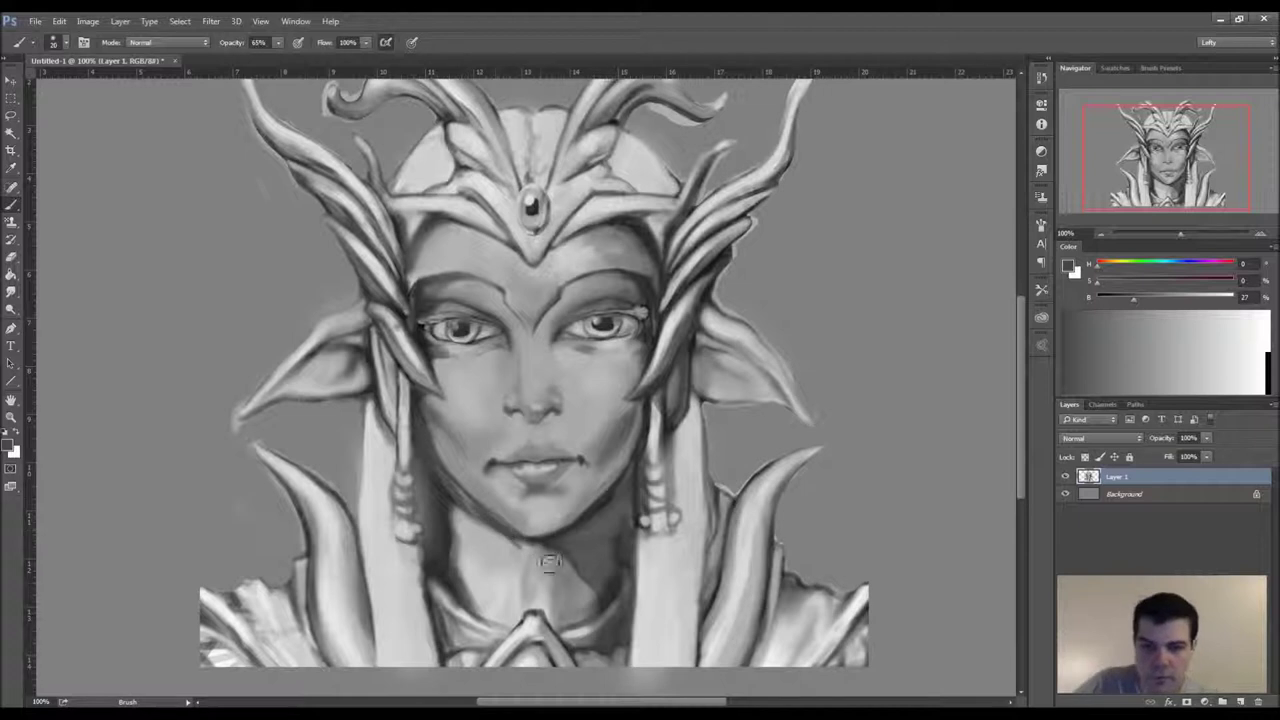
- Brighten the upper edges of both pointed ears with a light grey sampled from the ear
alt+click(330, 322)
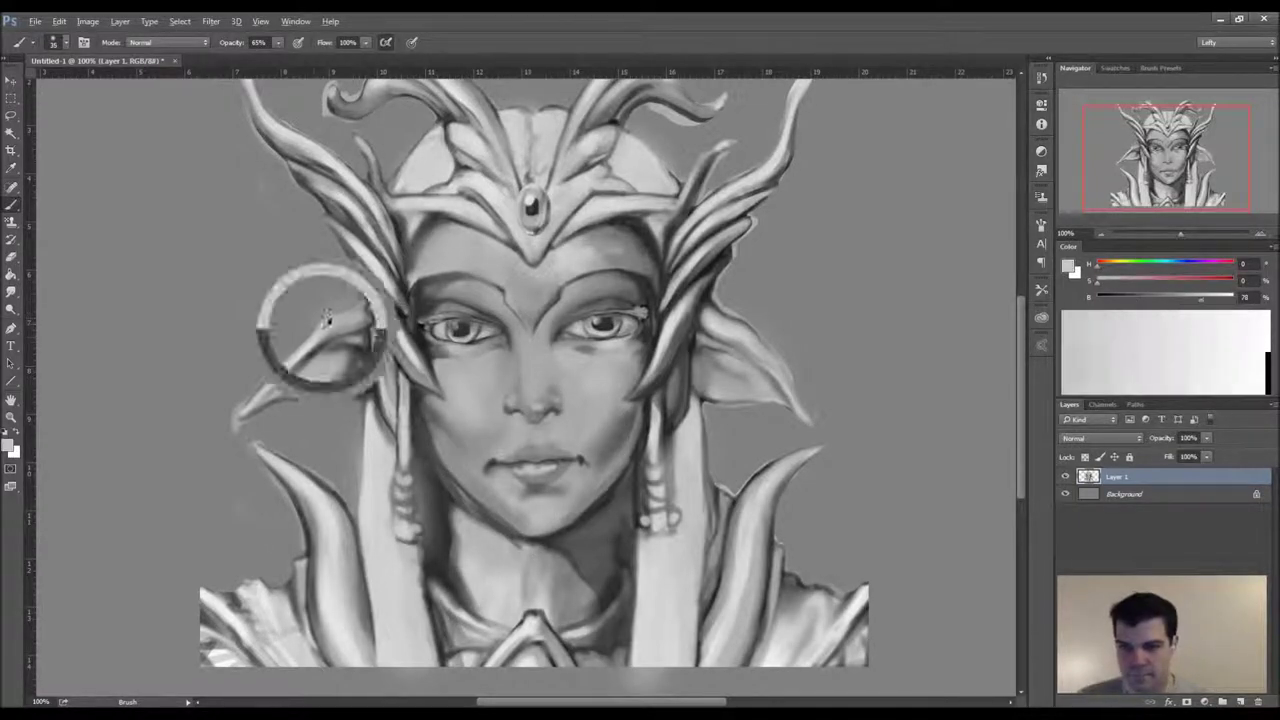
drag(248, 411, 361, 327)
drag(300, 362, 380, 308)
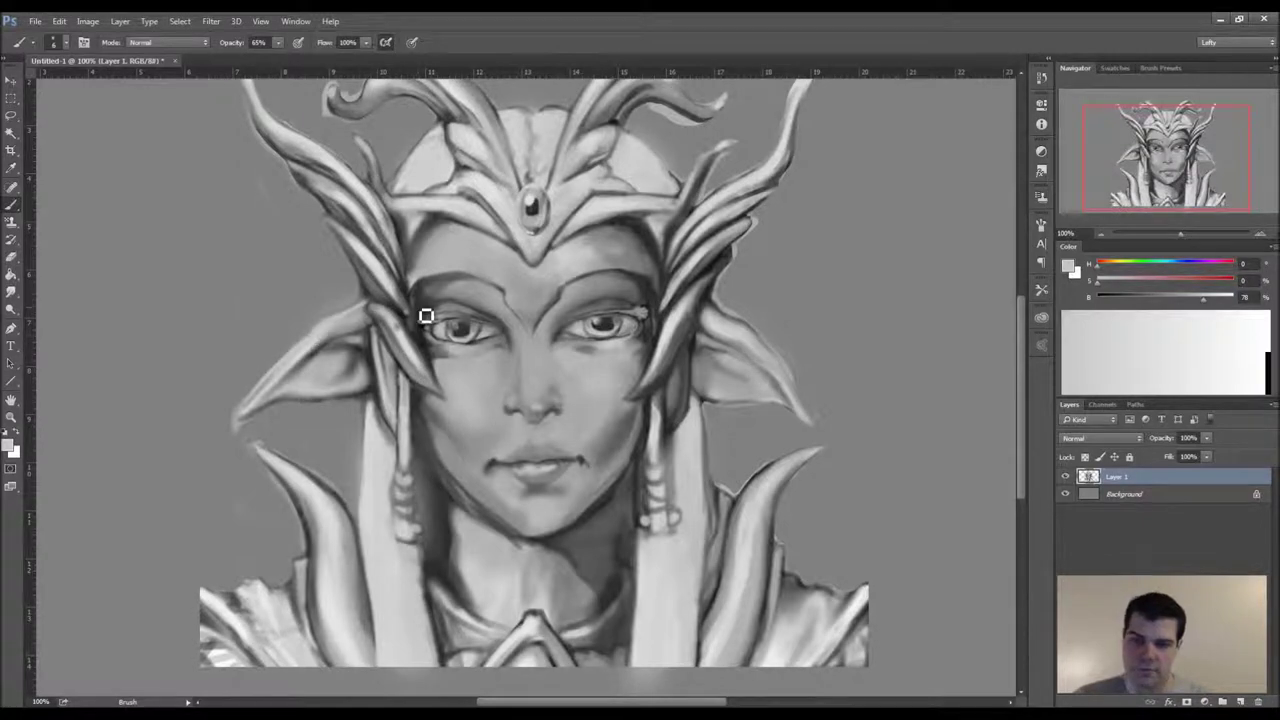
mouse_move(718, 315)
mouse_down()
mouse_move(795, 369)
mouse_move(768, 346)
mouse_move(820, 424)
mouse_move(745, 337)
mouse_move(801, 396)
mouse_move(747, 339)
mouse_up()
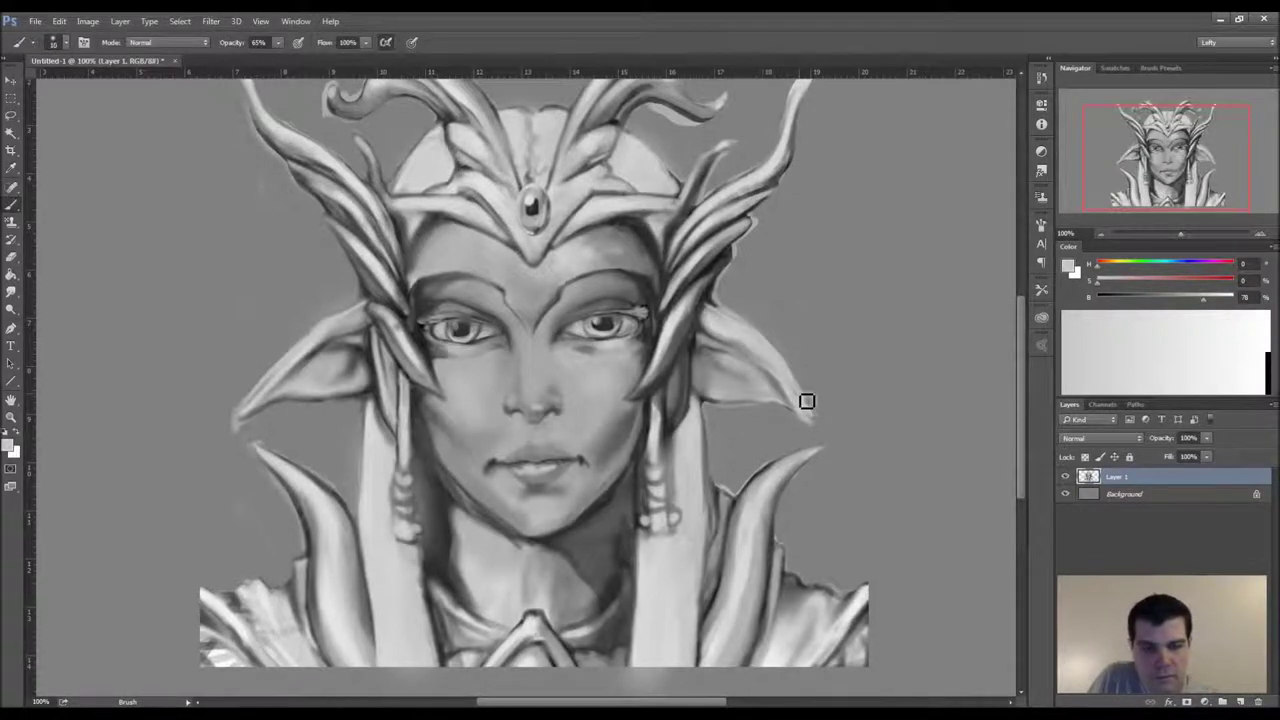
key(bracketleft)
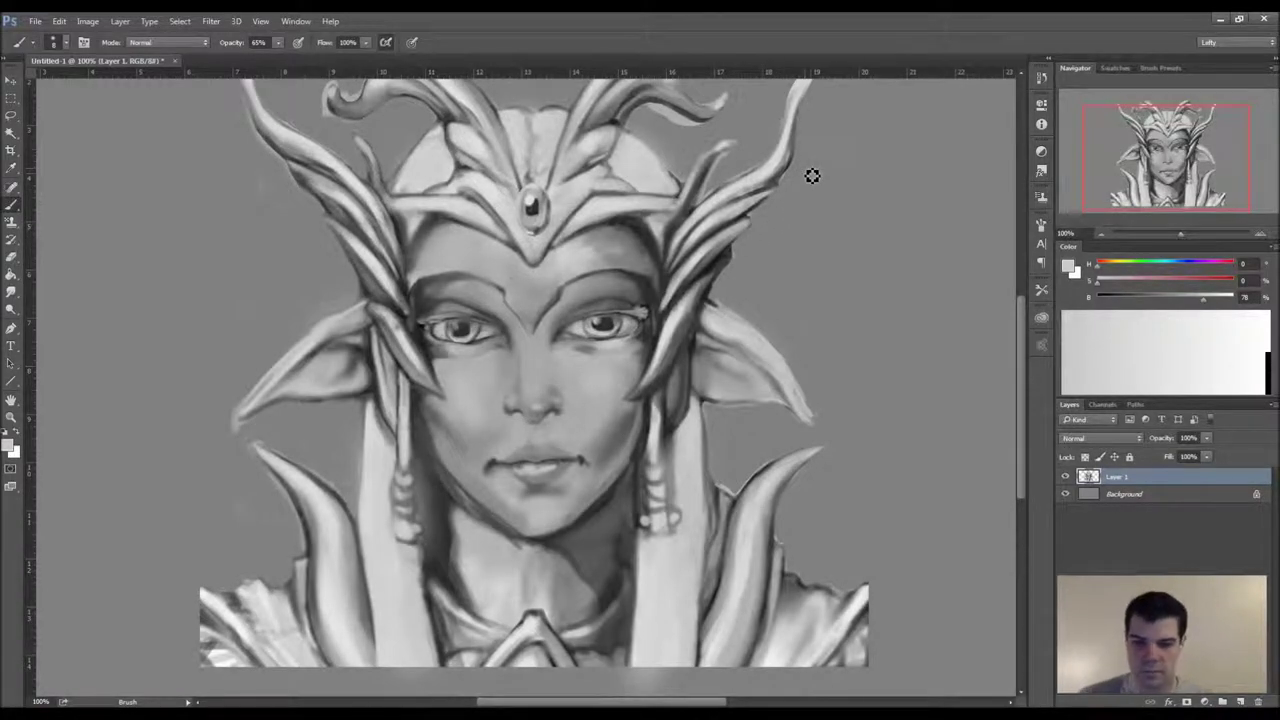
- Shade the neck below the jaw on the image's left with a larger brush and greys sampled from the jaw and neck
alt+click(466, 470)
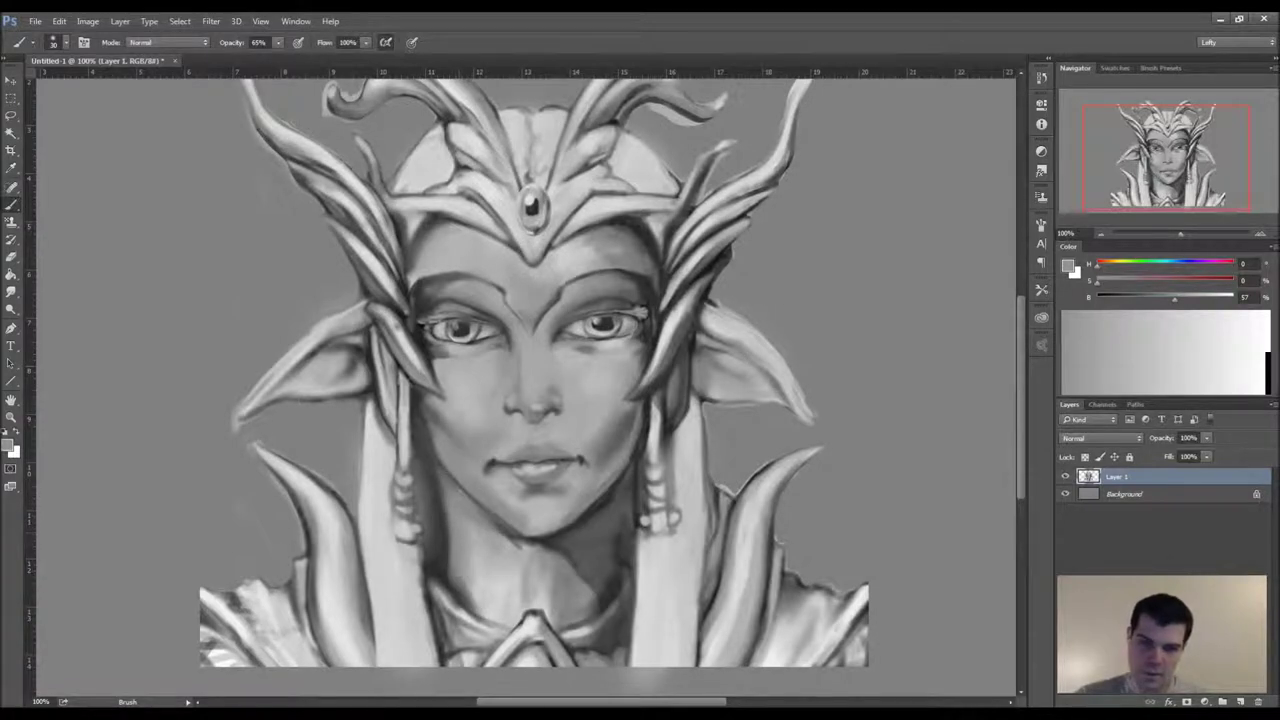
key(bracketright)
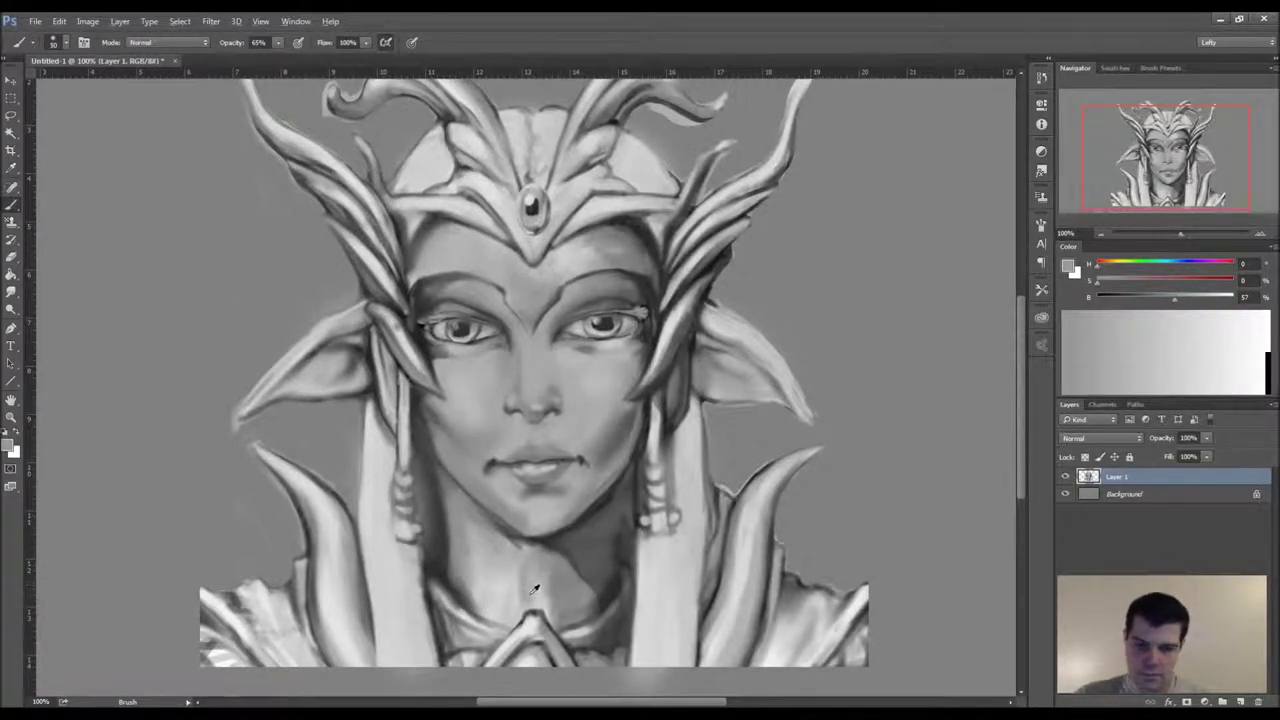
alt+click(535, 594)
drag(505, 612, 474, 570)
alt+click(549, 593)
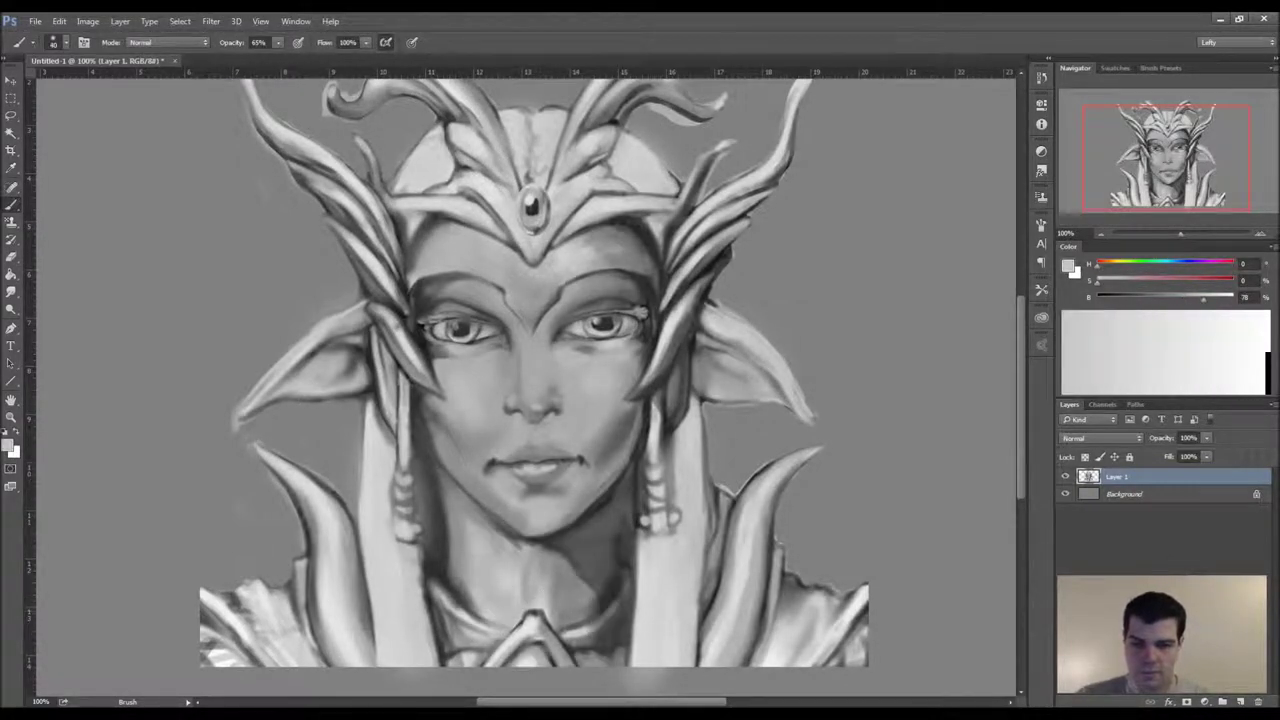
alt+click(474, 509)
alt+click(507, 531)
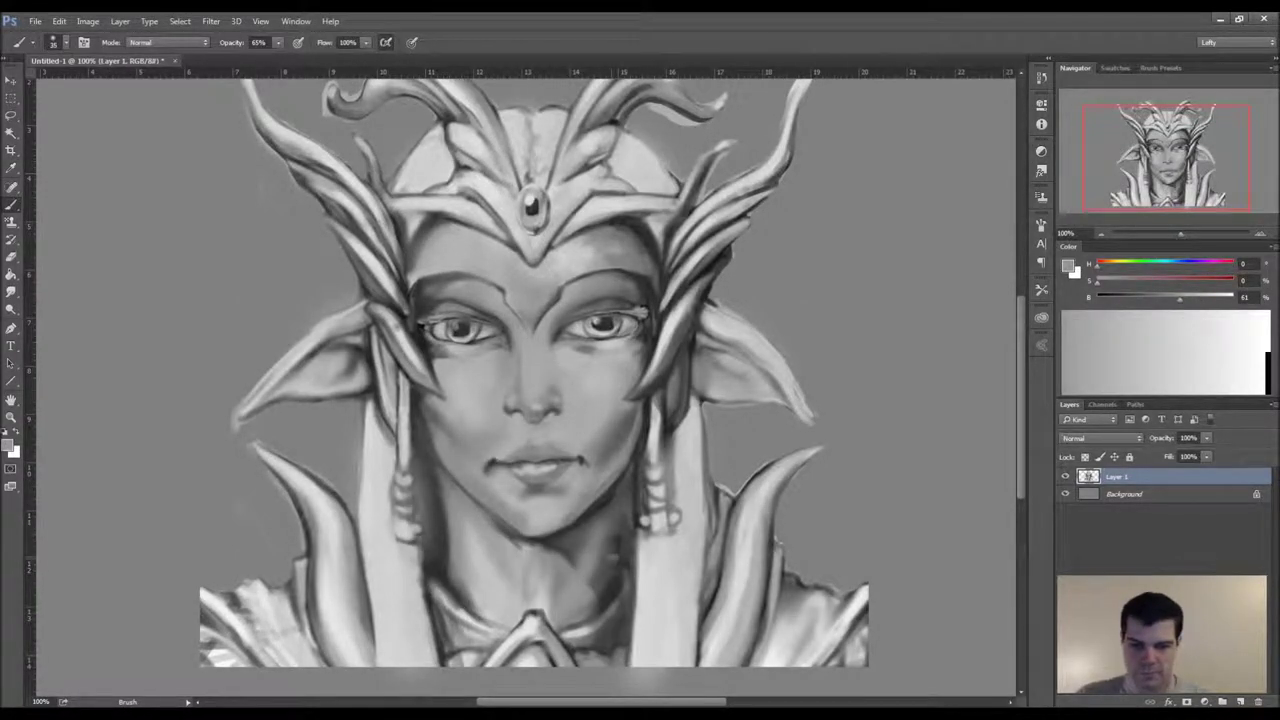
- Blend the neck's cast shadow and deepen the area directly under the chin with a sampled 35% grey
alt+click(606, 548)
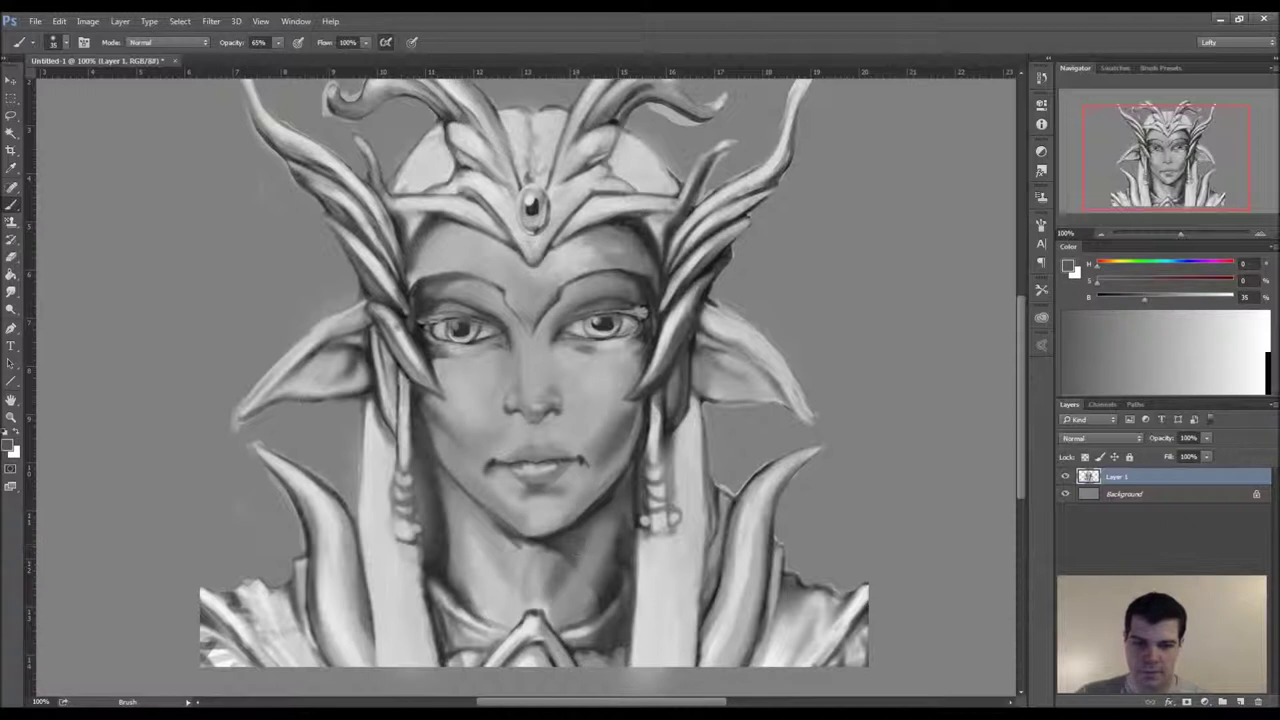
alt+click(547, 598)
alt+click(572, 546)
mouse_move(570, 547)
mouse_down()
mouse_move(514, 572)
mouse_move(467, 516)
mouse_move(535, 562)
mouse_move(552, 530)
mouse_up()
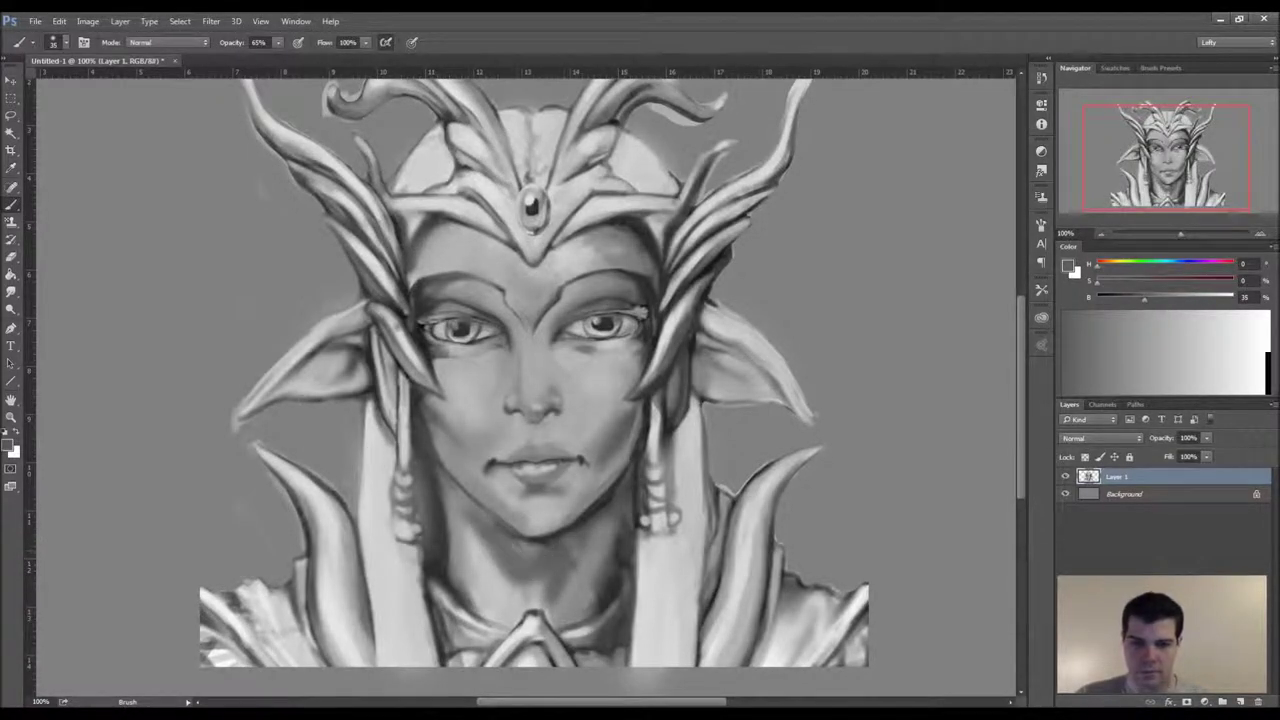
- Lighten the front of the neck with a sampled 74% grey and blend the shadow below the jaw with a 37% grey
alt+click(509, 598)
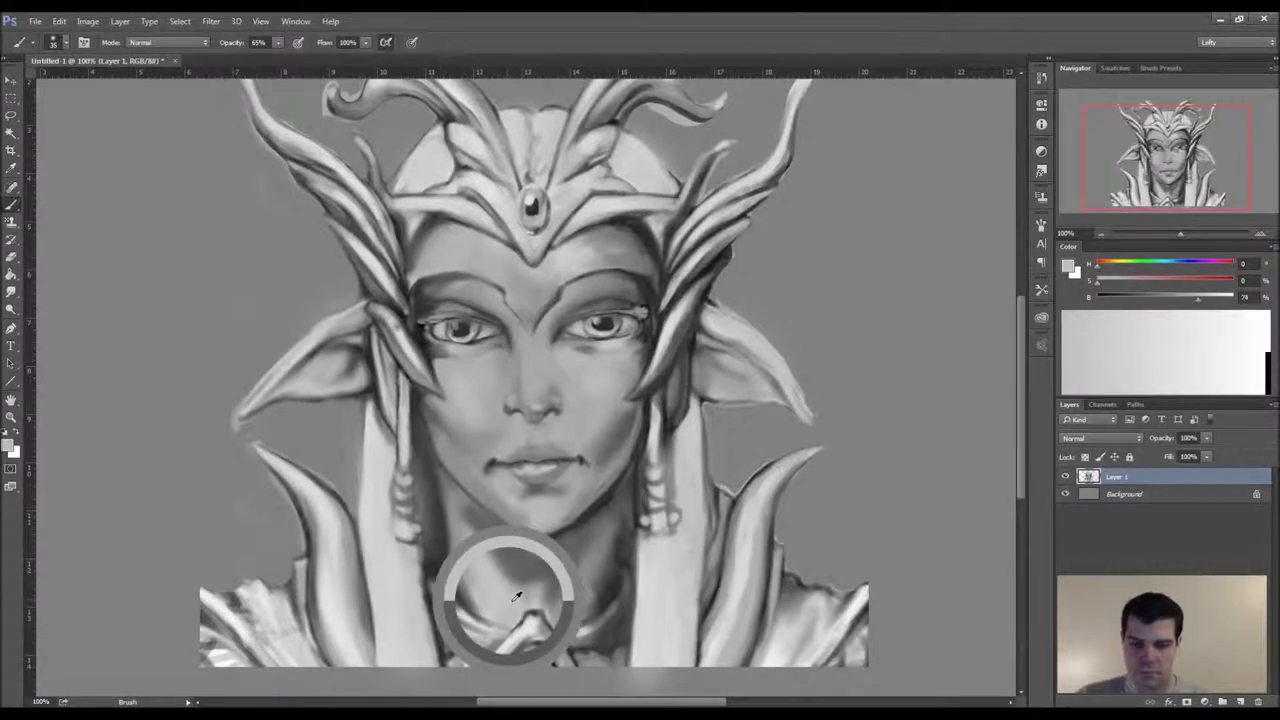
drag(562, 607, 603, 550)
mouse_move(485, 550)
mouse_down()
mouse_move(456, 488)
mouse_move(495, 548)
mouse_up()
alt+click(482, 502)
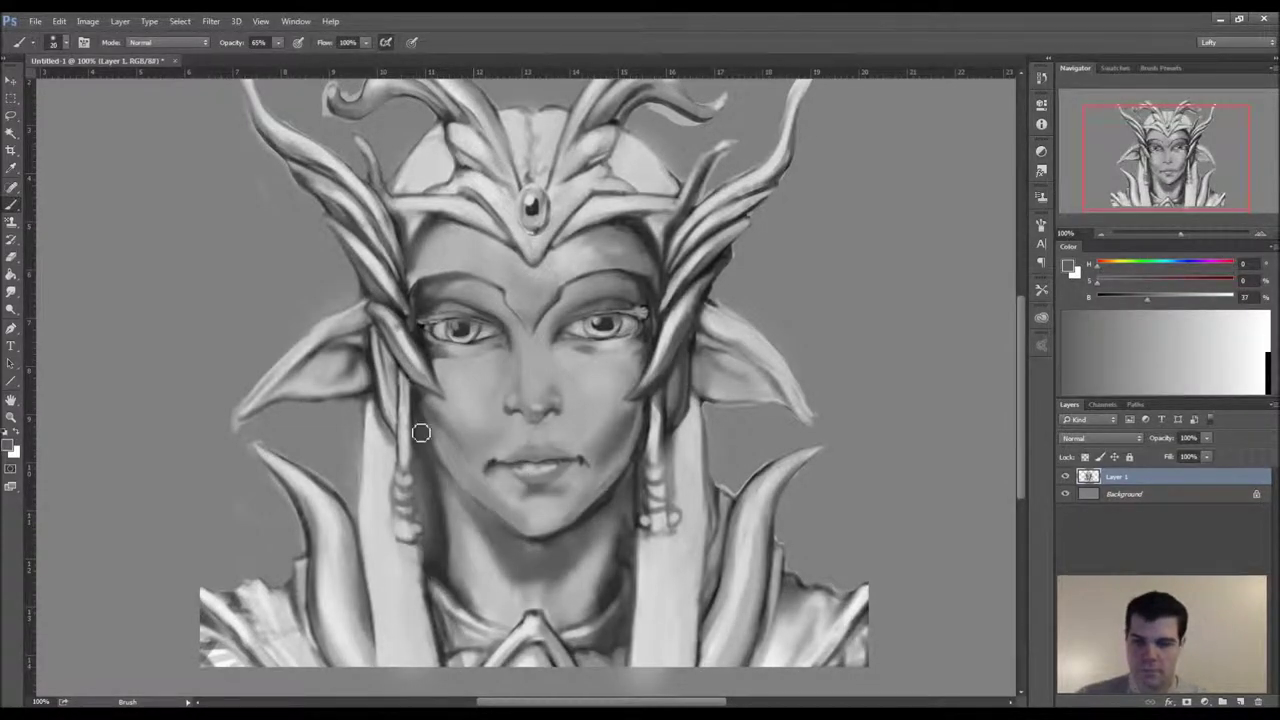
- Shade both lower cheeks and the sides of the jaw with a larger brush and sampled 65%, 59% and 36% greys
alt+click(577, 500)
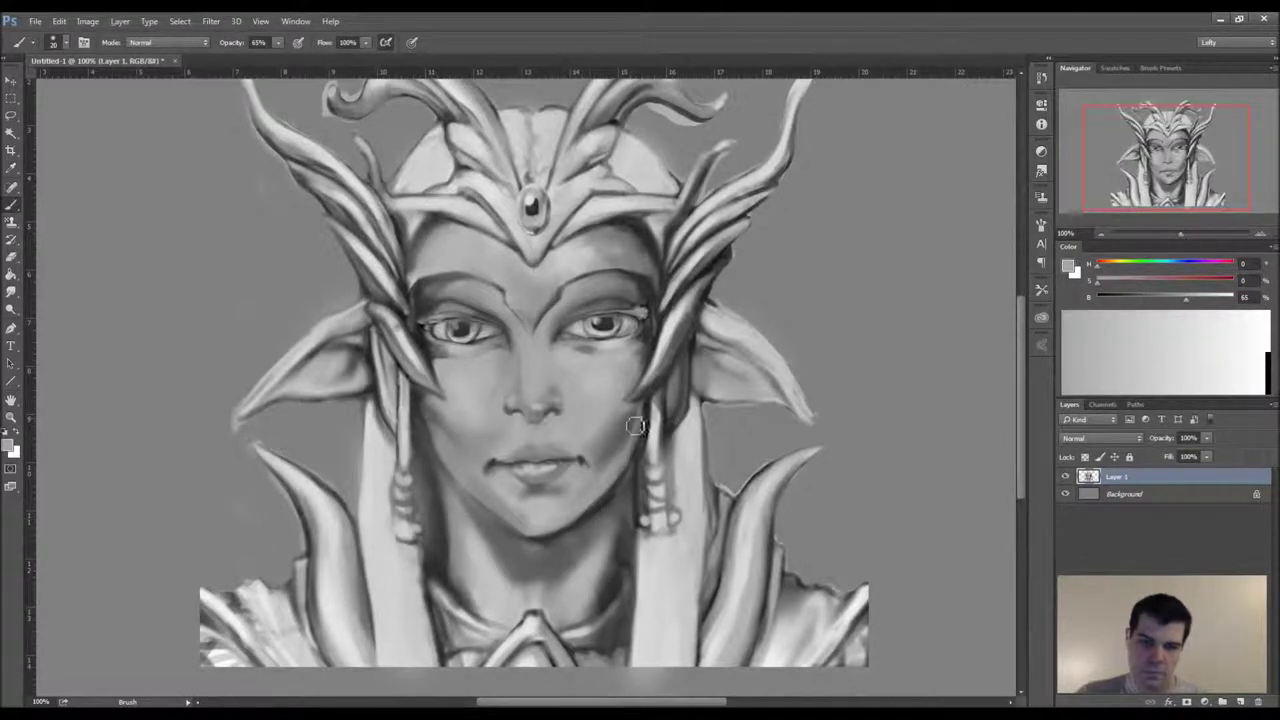
drag(590, 463, 612, 424)
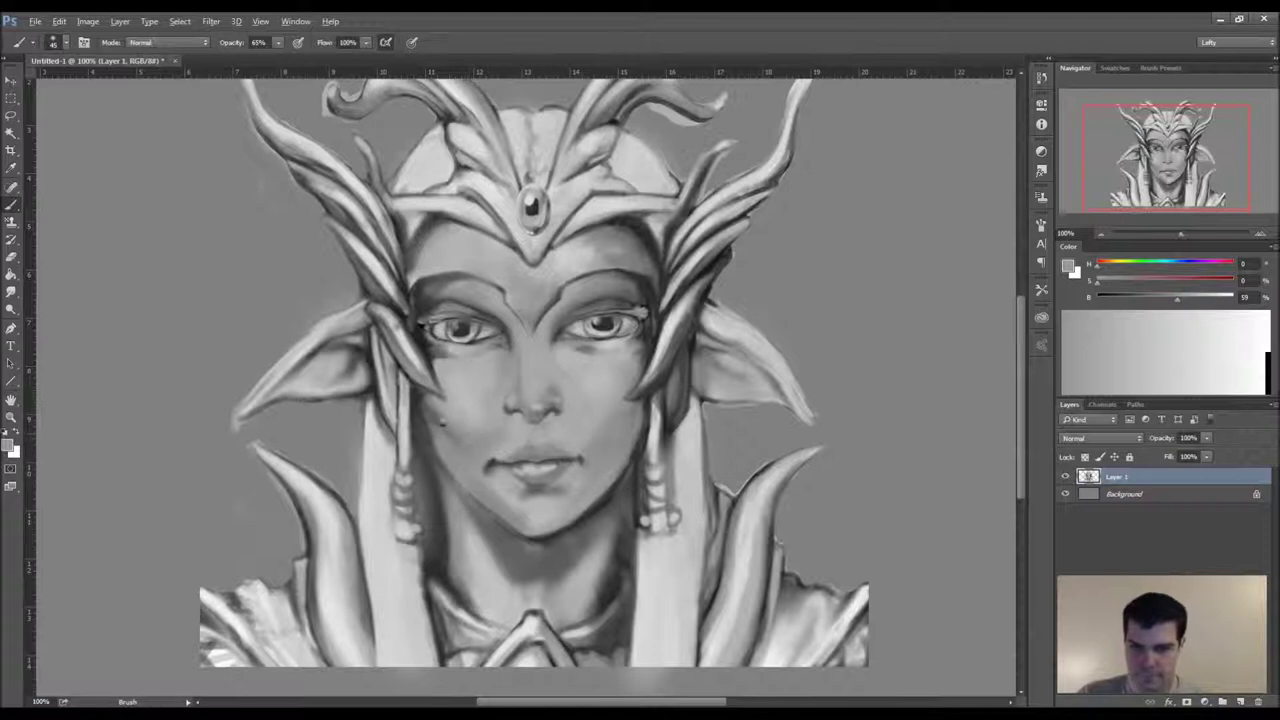
alt+click(438, 414)
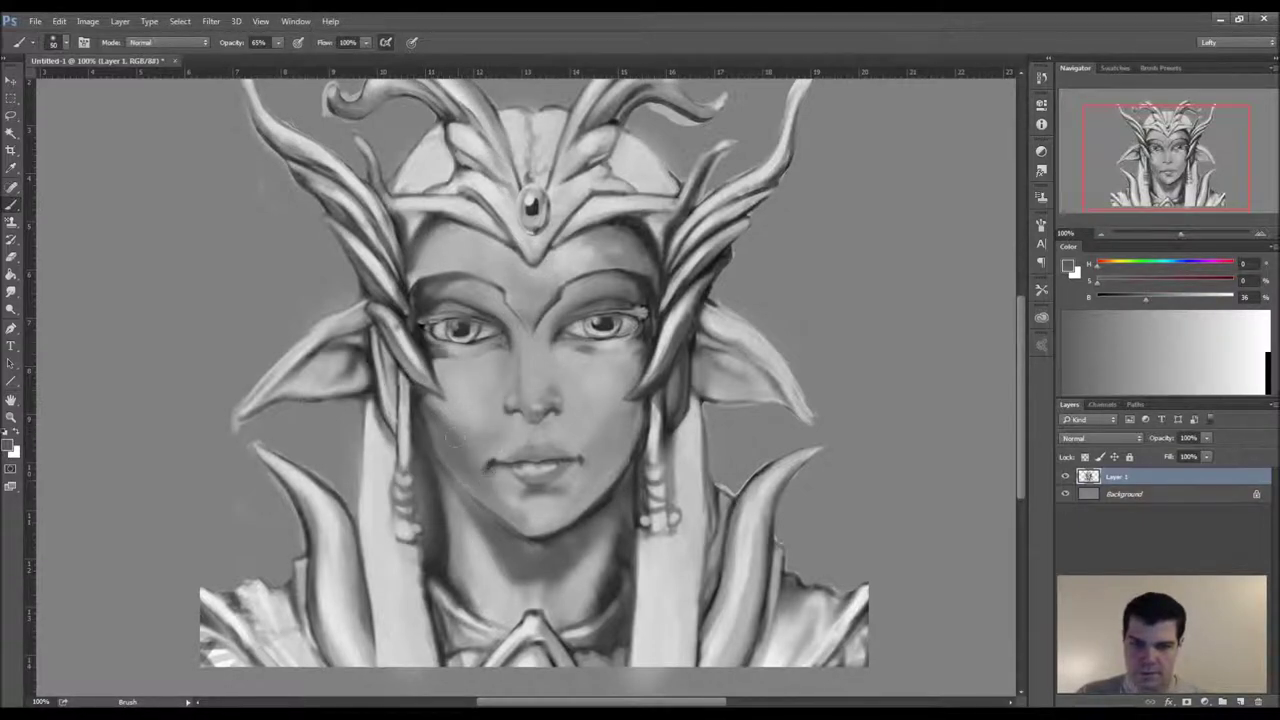
drag(455, 430, 487, 484)
mouse_move(590, 492)
mouse_down()
mouse_move(617, 422)
mouse_move(628, 429)
mouse_move(579, 501)
mouse_up()
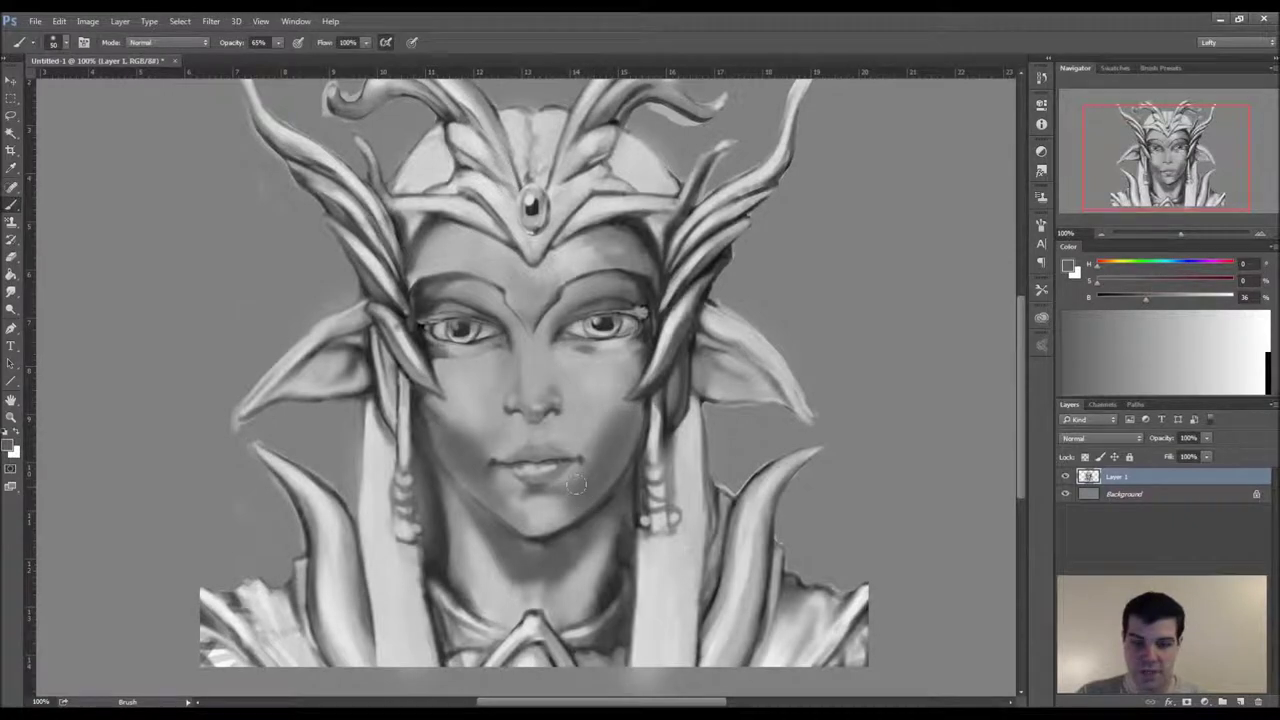
- Lighten the chin with a sampled 71% grey and soften the jaw's lower edge using 39% and 42% greys
alt+click(533, 518)
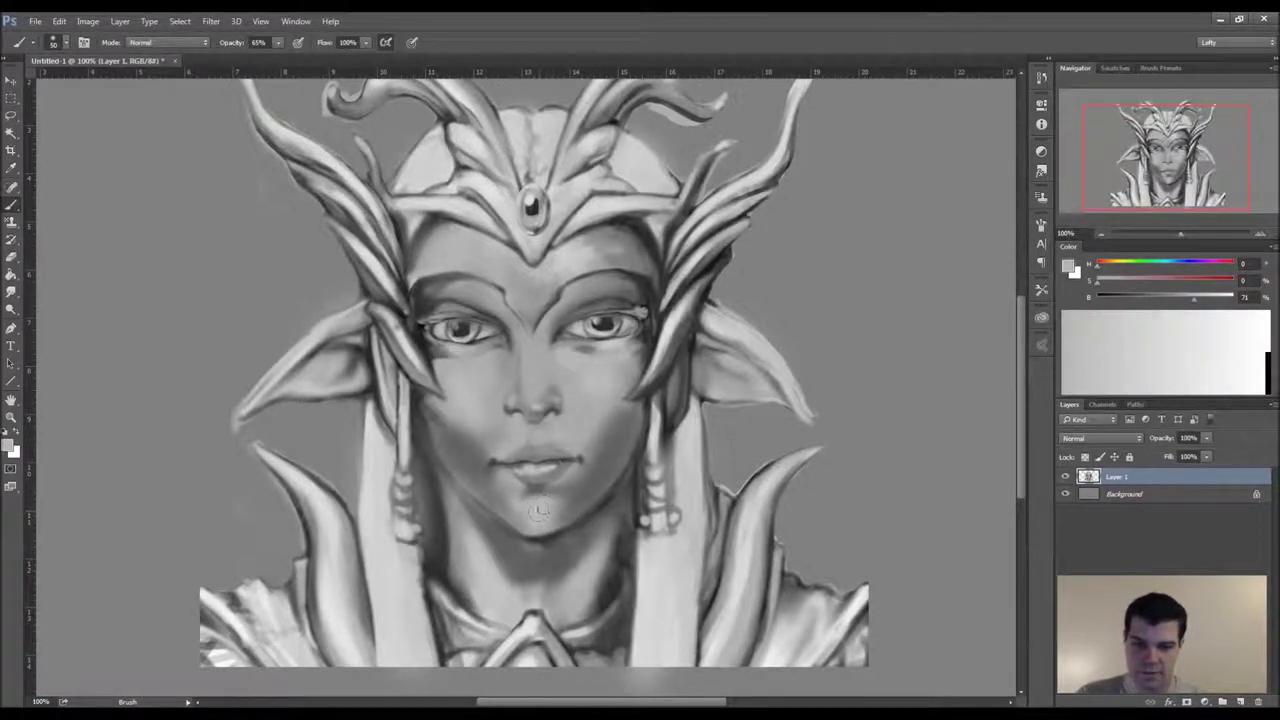
alt+click(540, 511)
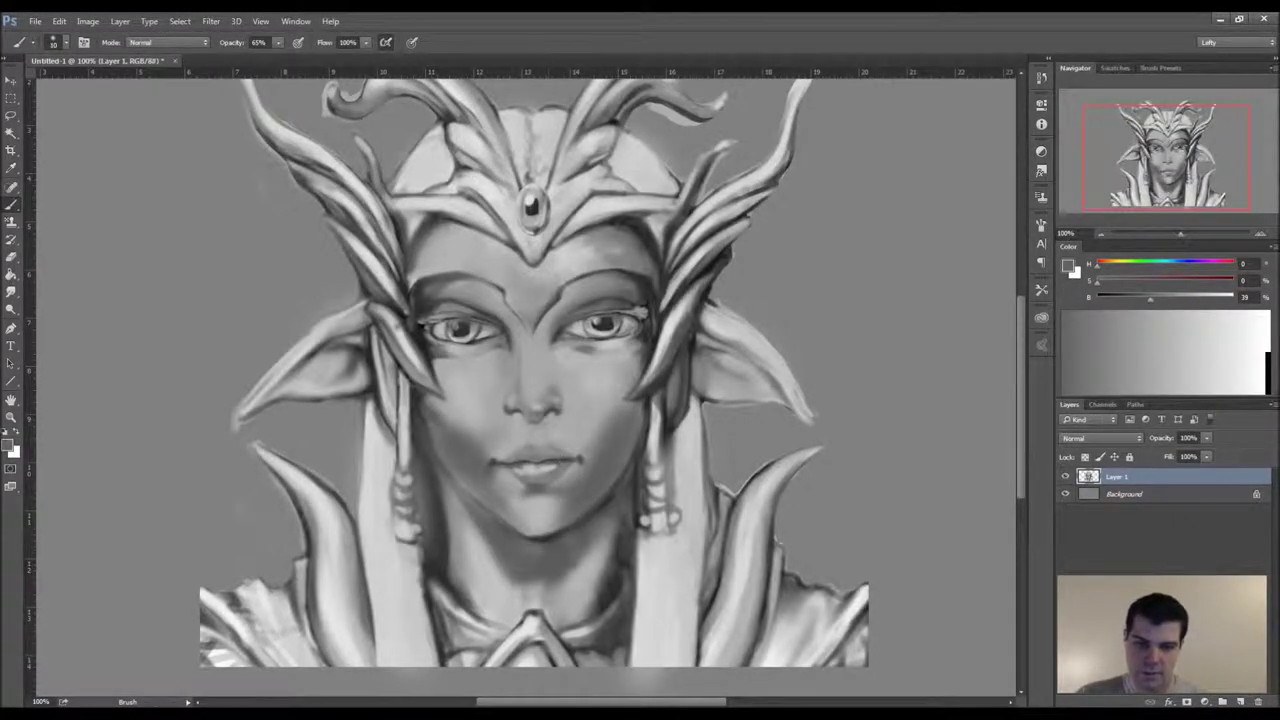
alt+click(575, 507)
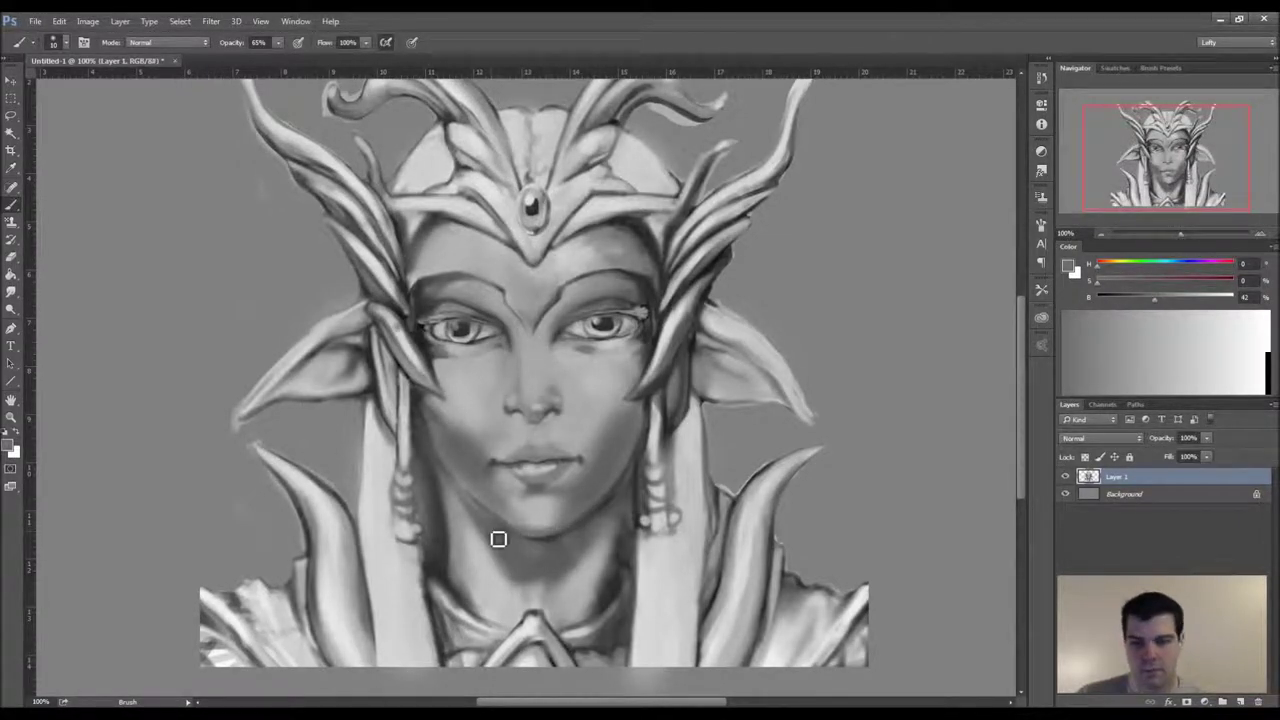
- Touch up the nostril on the image's right with a sampled 29% grey and enlarge the brush to 10
alt+click(558, 414)
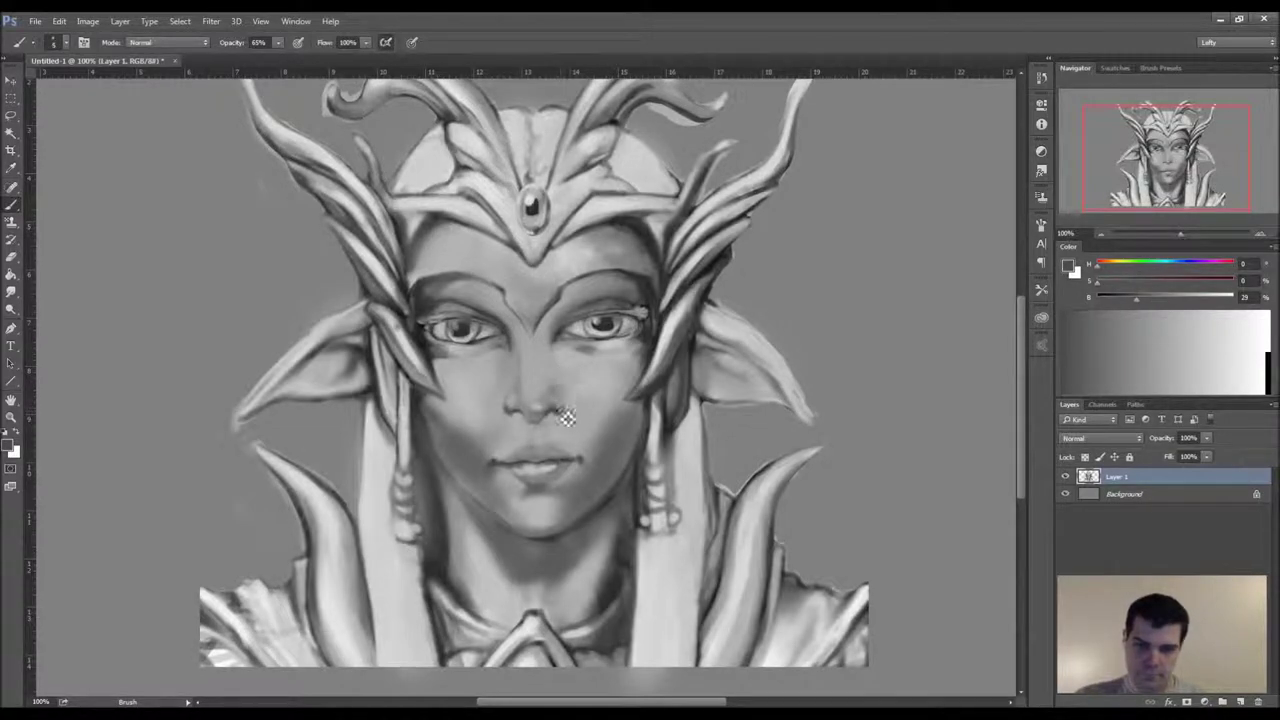
key(bracketright)
key(bracketright)
key(bracketright)
key(bracketright)
key(bracketright)
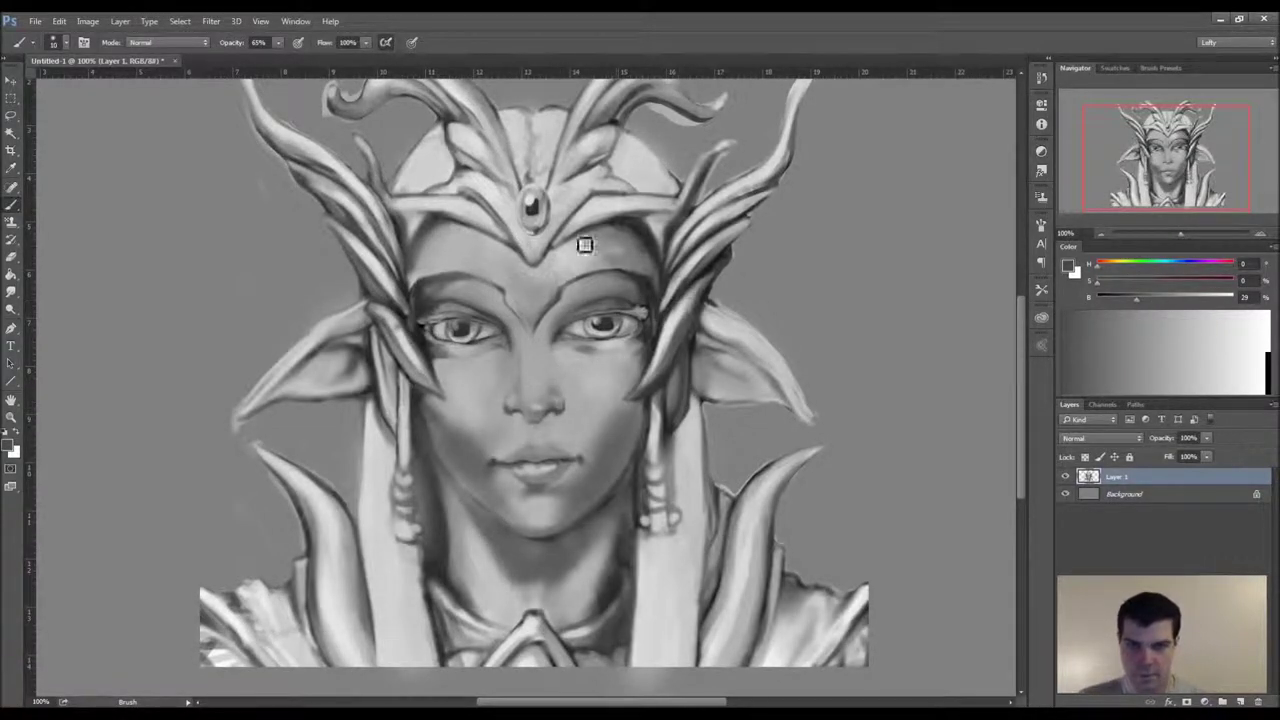
- Paint a thin curved hair strand beside the cheek on the image's left using sampled dark, 70% and 58% greys
alt+click(420, 404)
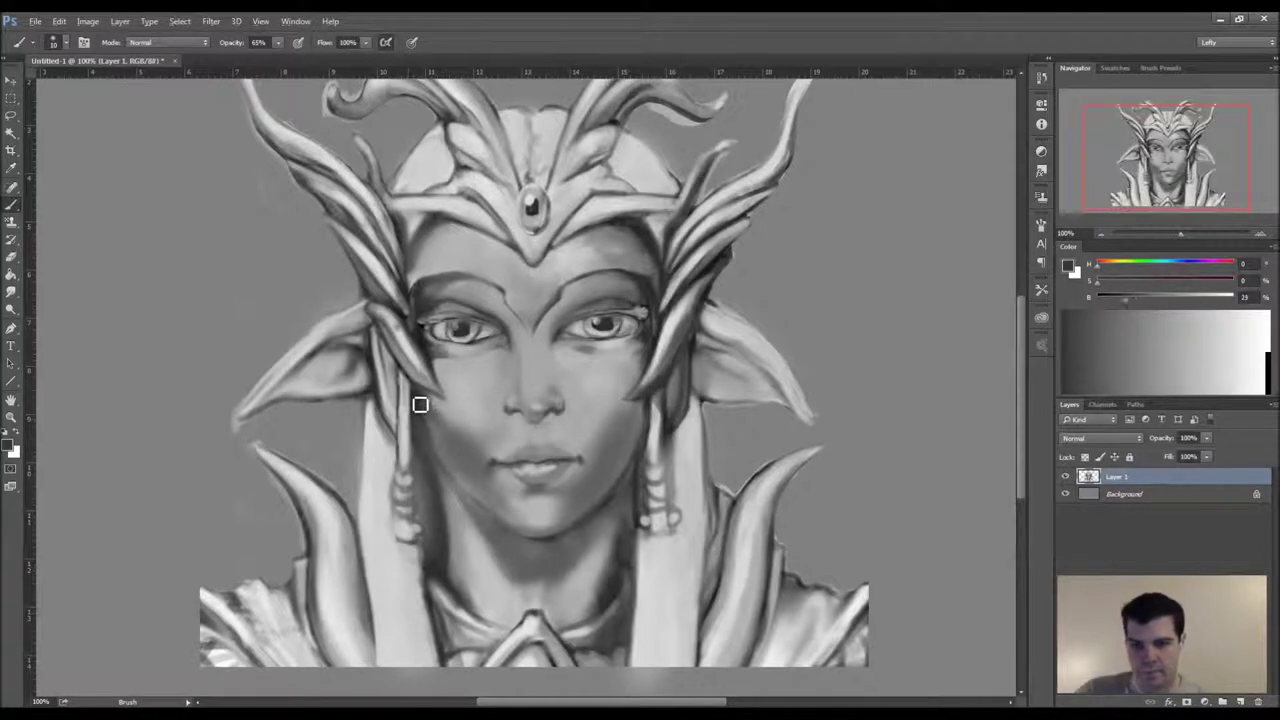
alt+click(418, 398)
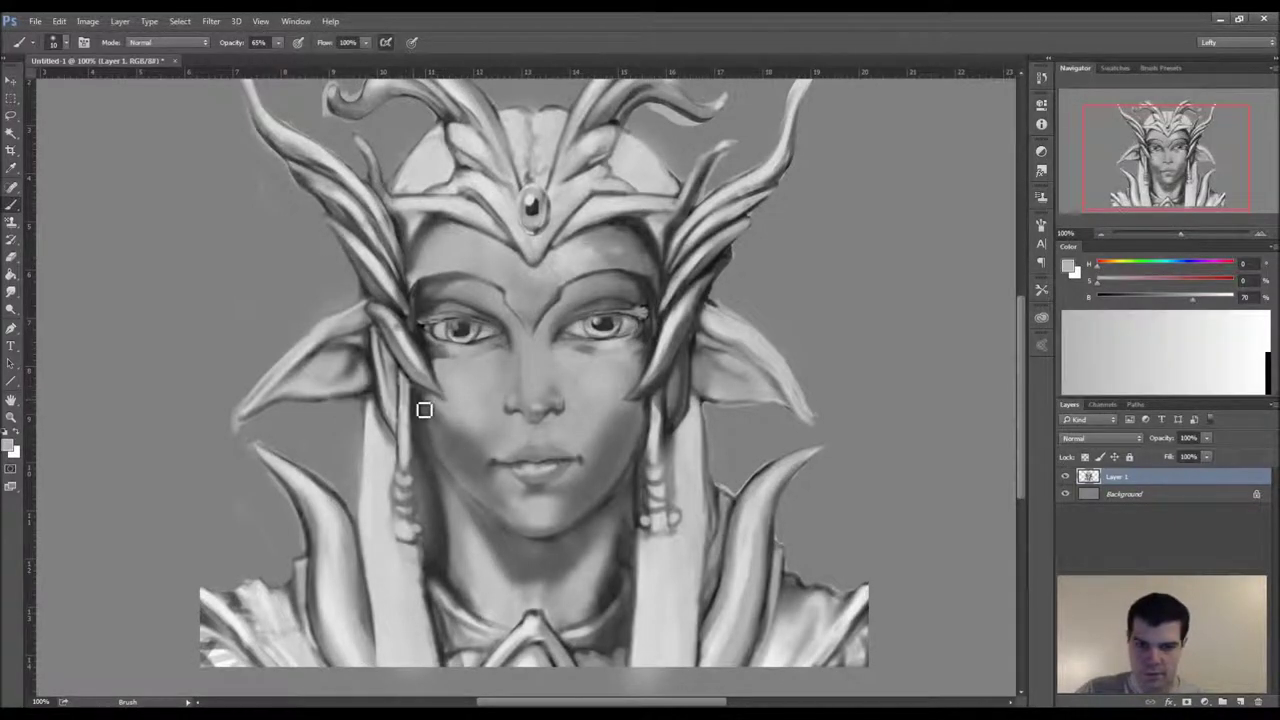
mouse_move(423, 391)
mouse_down()
mouse_move(448, 461)
mouse_move(444, 477)
mouse_move(422, 461)
mouse_move(440, 520)
mouse_move(421, 368)
mouse_up()
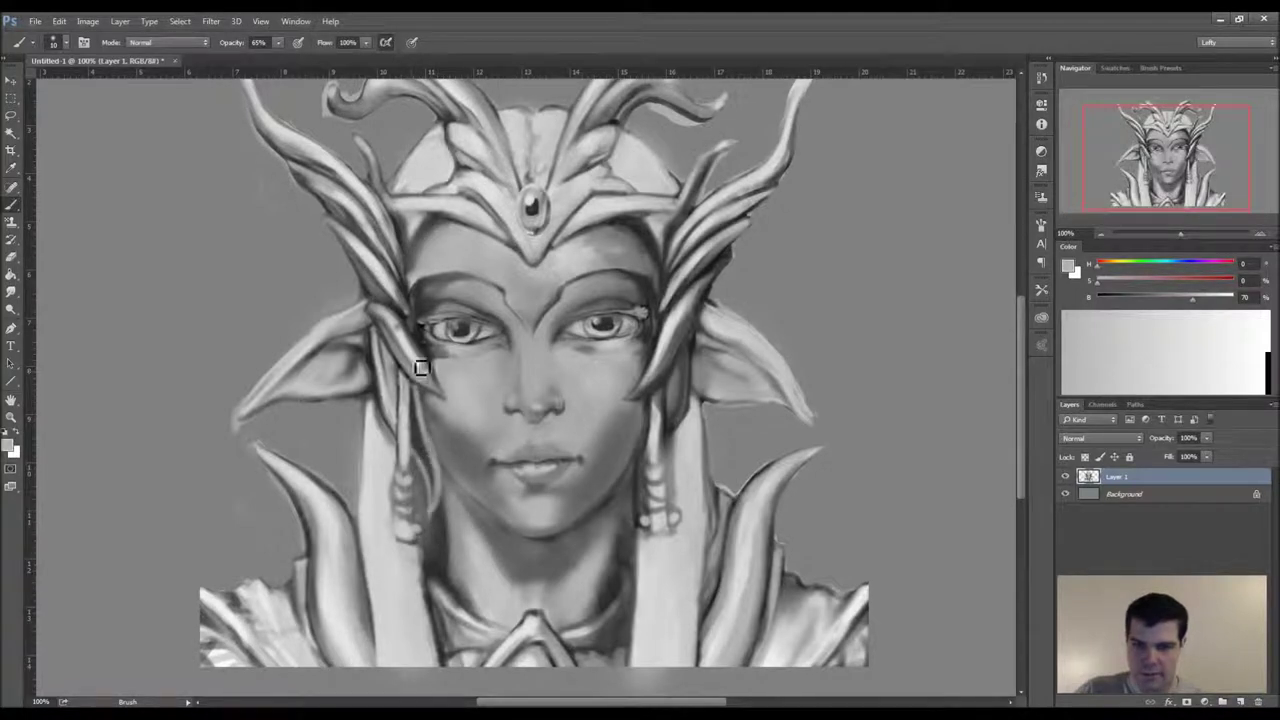
alt+click(429, 405)
alt+click(423, 399)
mouse_move(428, 397)
mouse_down()
mouse_move(441, 455)
mouse_move(421, 424)
mouse_move(420, 439)
mouse_move(425, 425)
mouse_move(443, 498)
mouse_up()
alt+click(418, 361)
alt+click(395, 437)
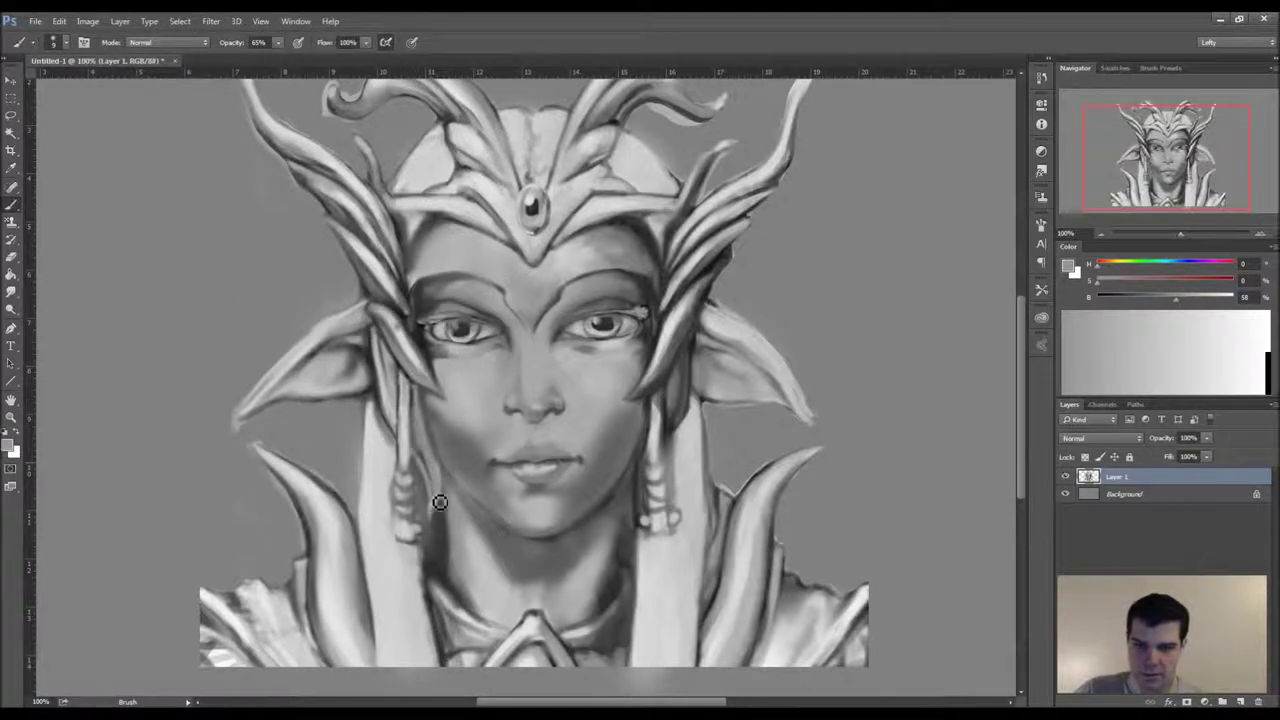
- Define the face's edges against the hair on both sides with sampled 21% and 19% darks and an 84% light grey
alt+click(678, 416)
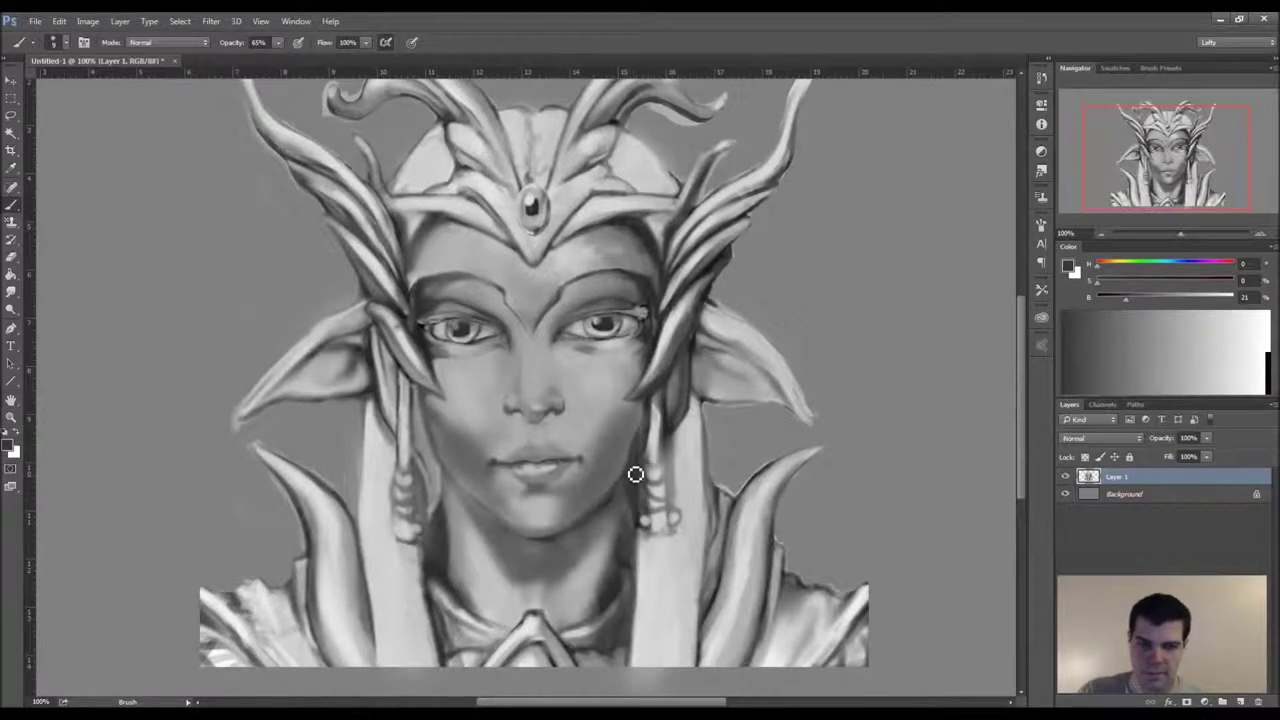
alt+click(427, 345)
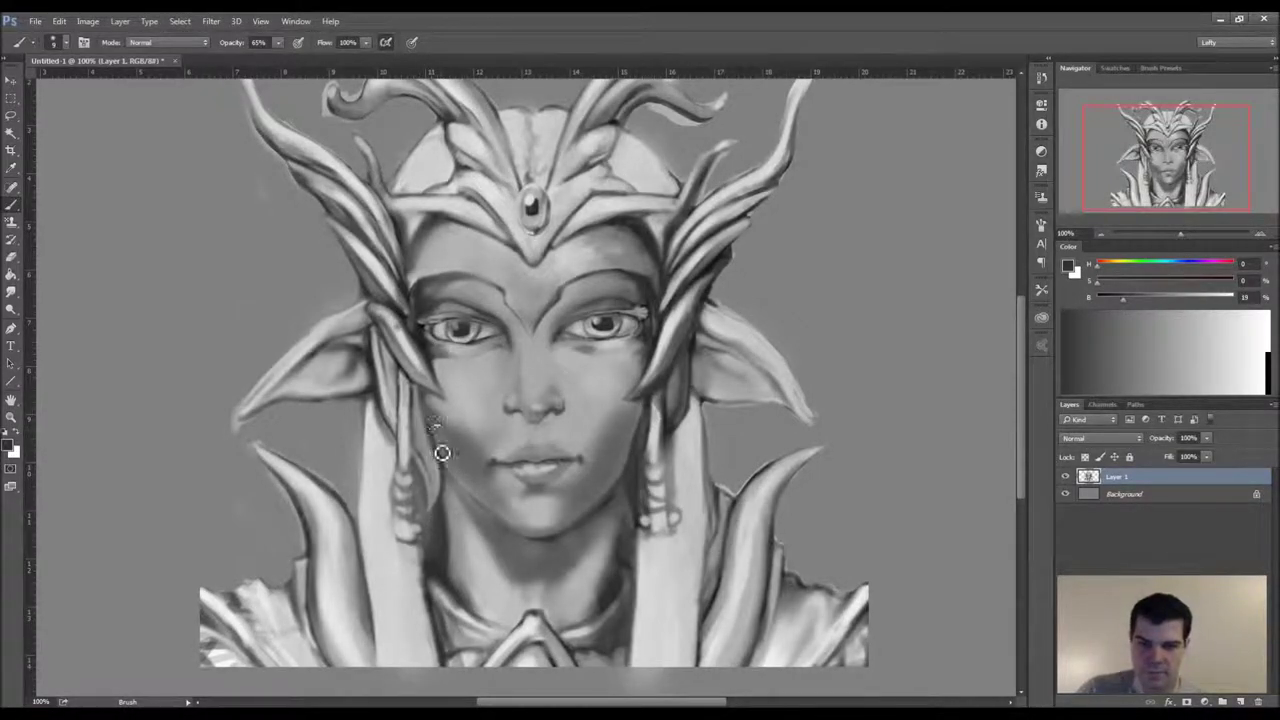
alt+click(644, 432)
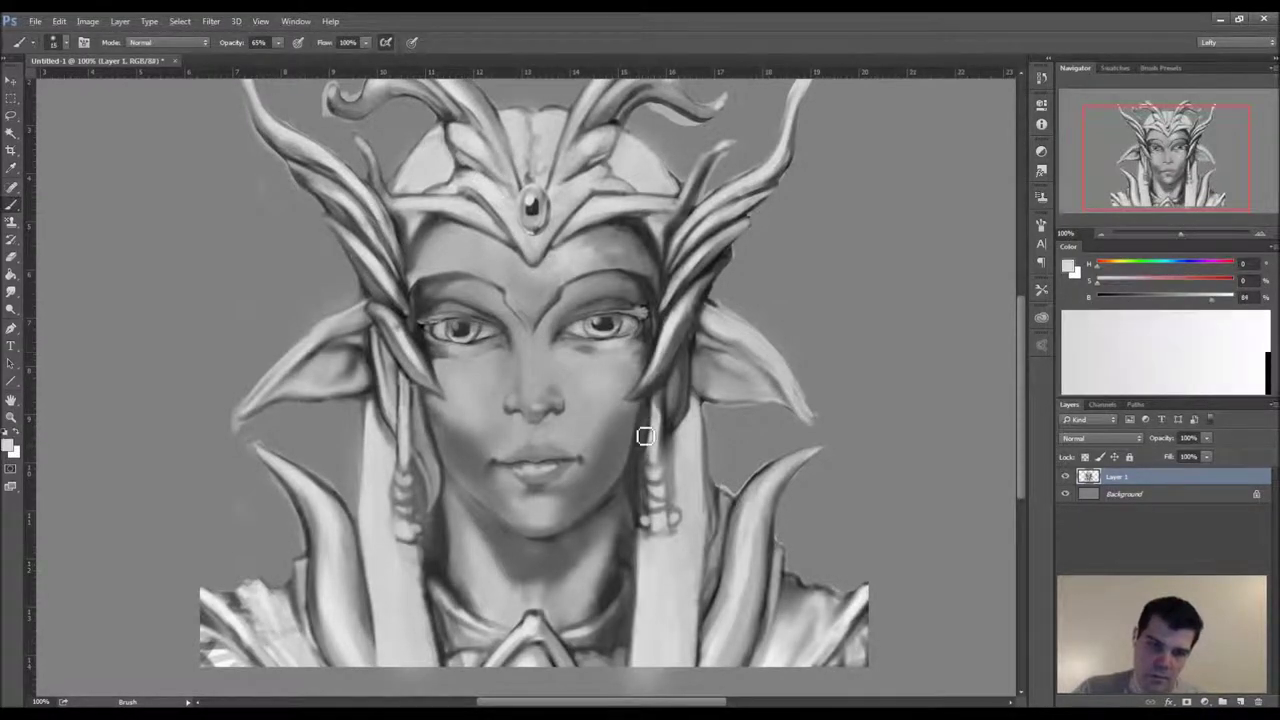
alt+click(643, 468)
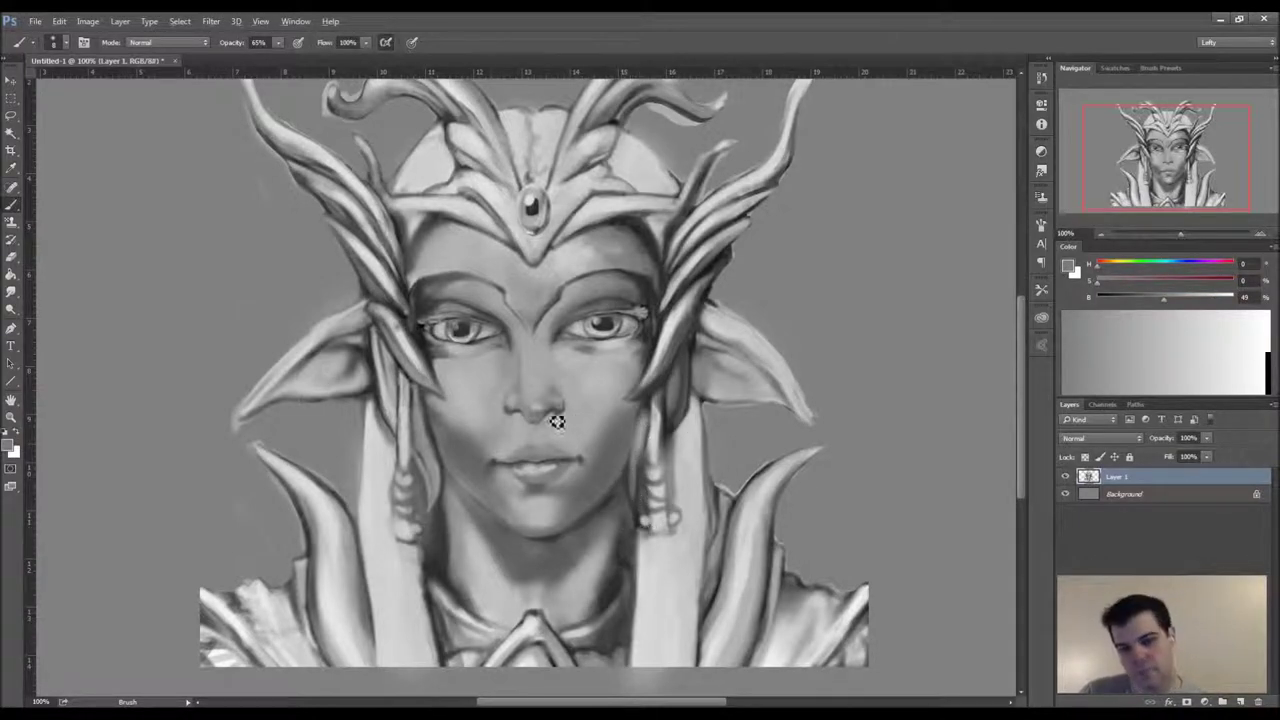
- Smooth the skin above the upper lip and refine the nose's underside with sampled 69%, 31% and 66% greys
alt+click(489, 425)
key(])
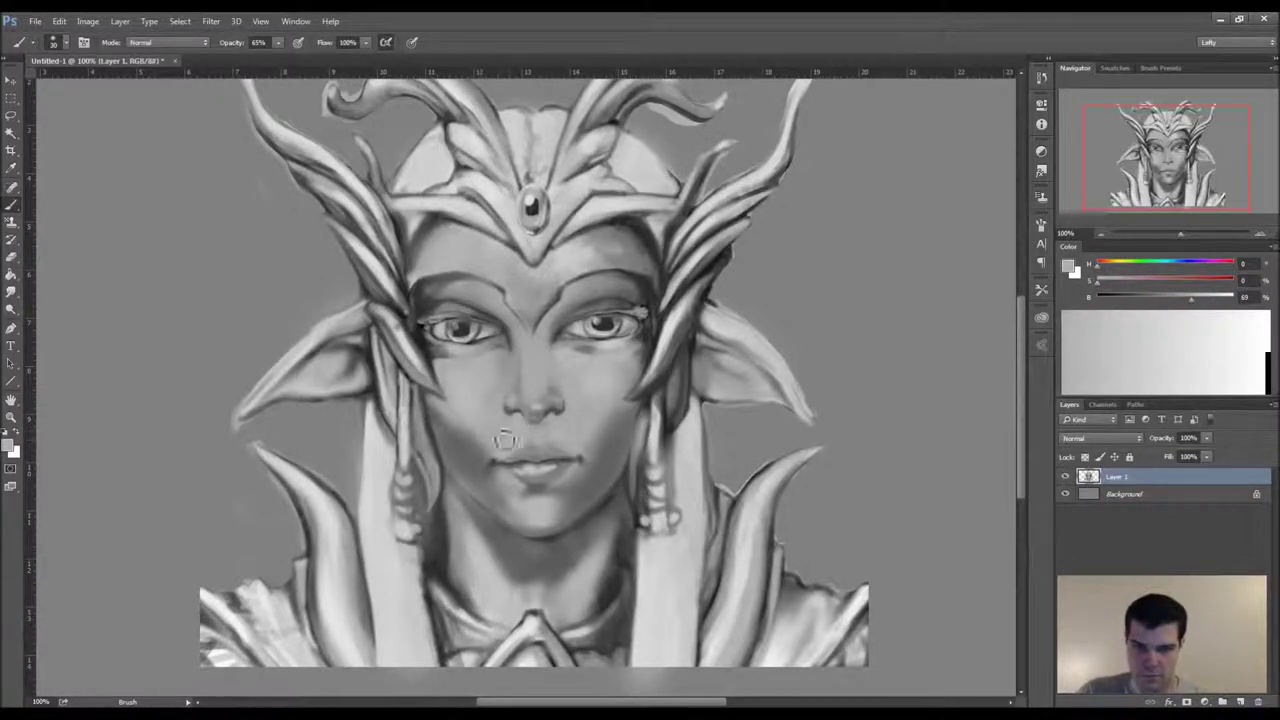
alt+click(556, 409)
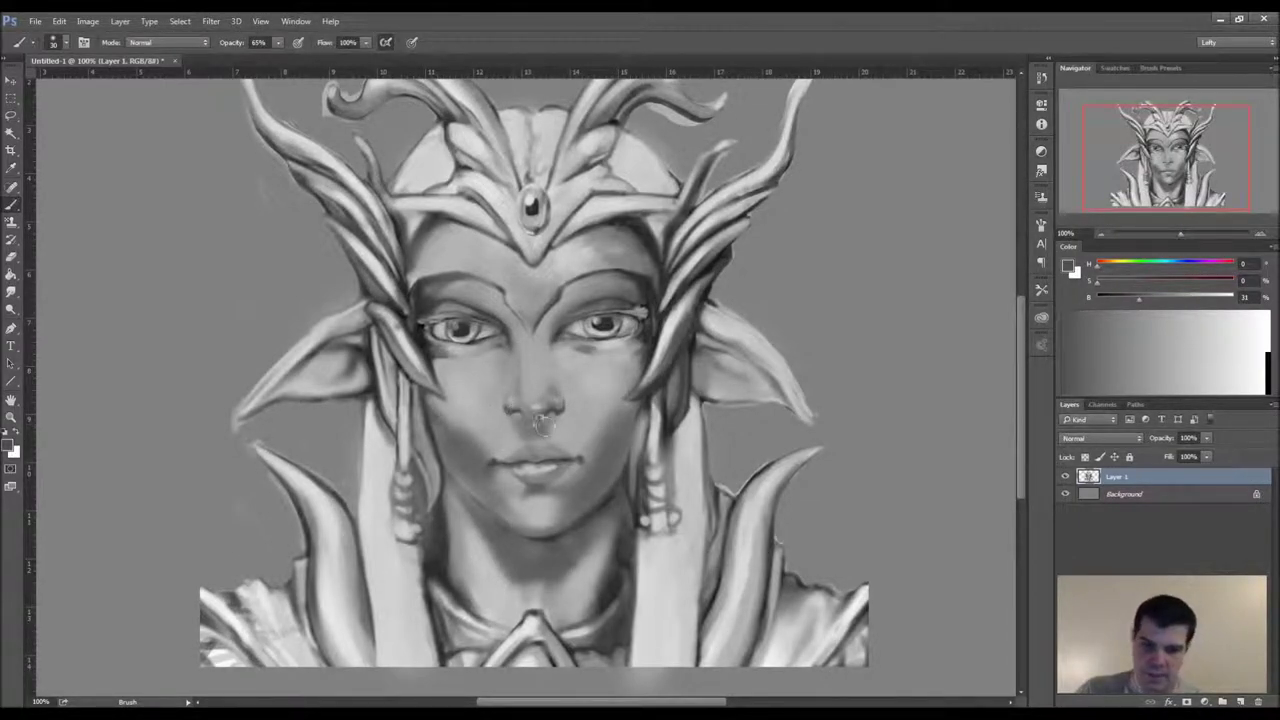
alt+click(518, 426)
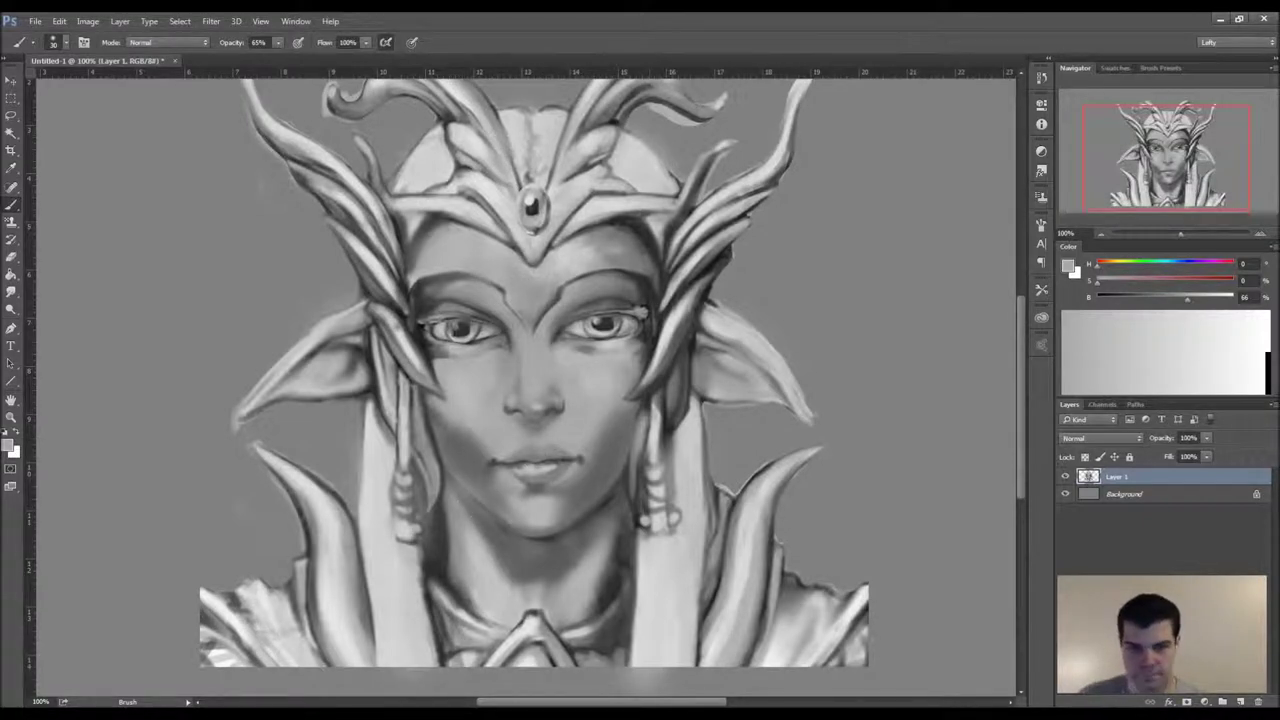
- Refine the lids and irises of both eyes with a small brush and sampled 60%, 76%, 41% and 18% greys
alt+click(464, 340)
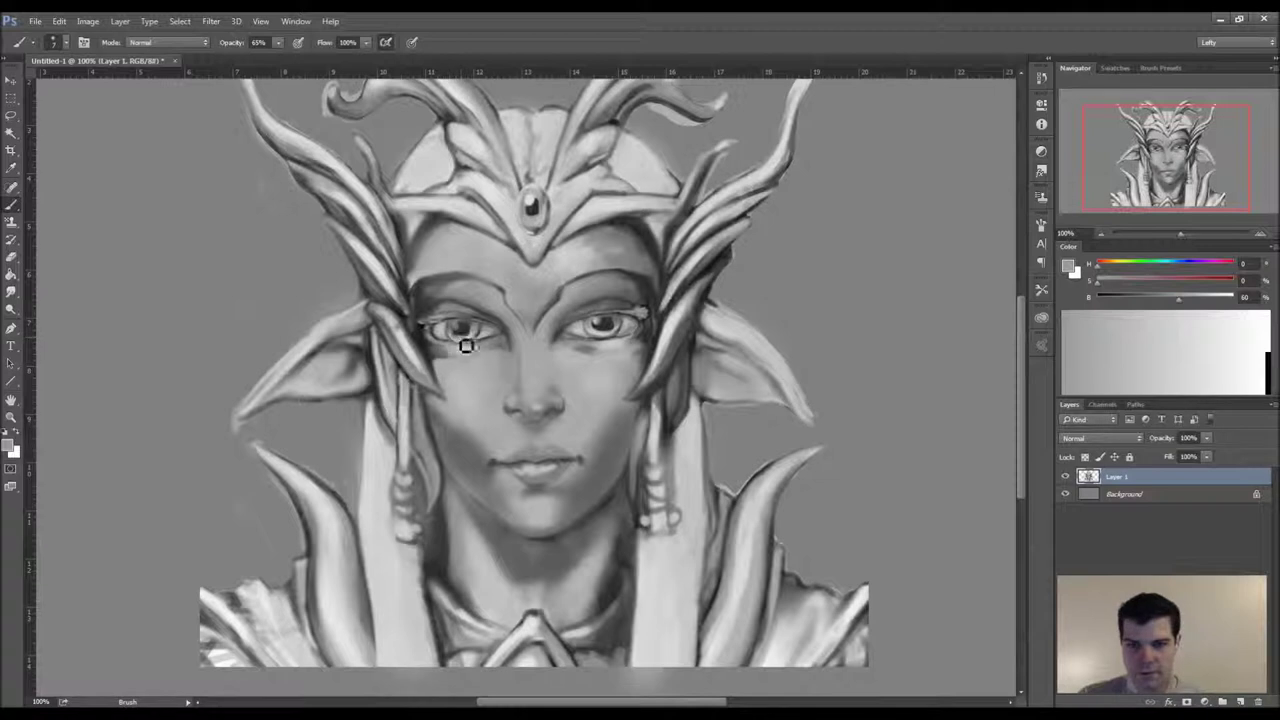
alt+click(607, 341)
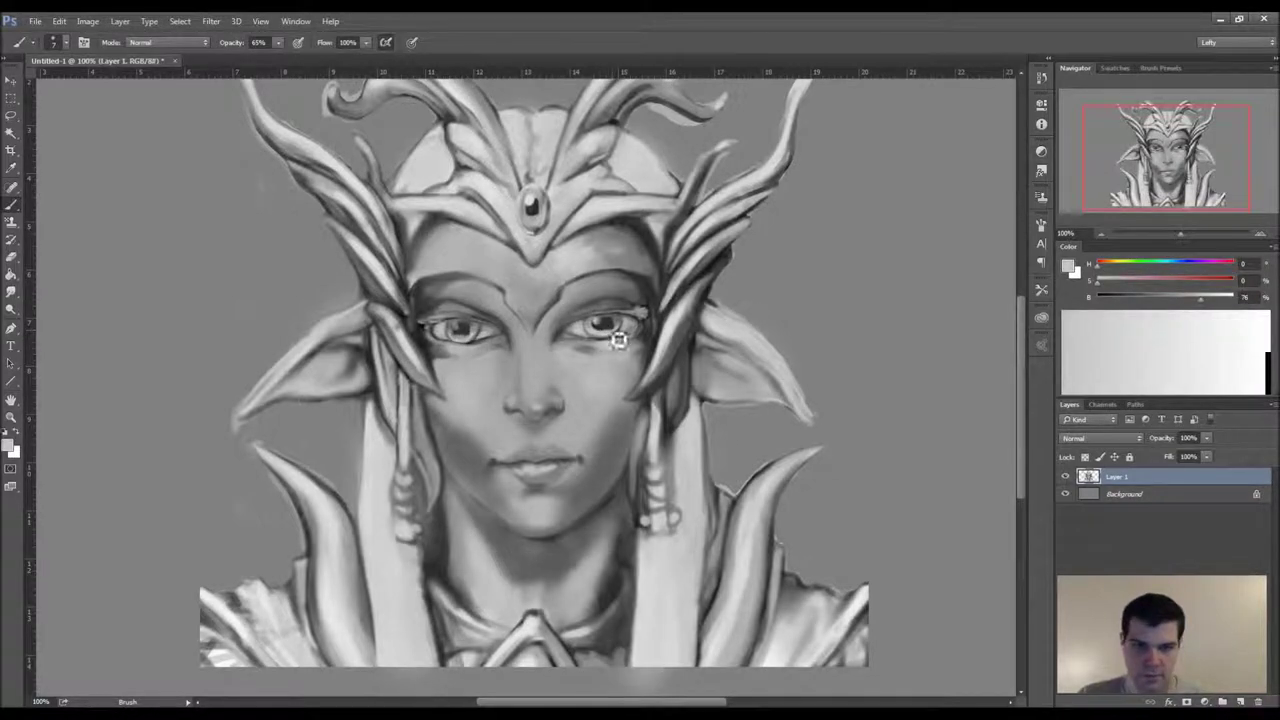
alt+click(622, 334)
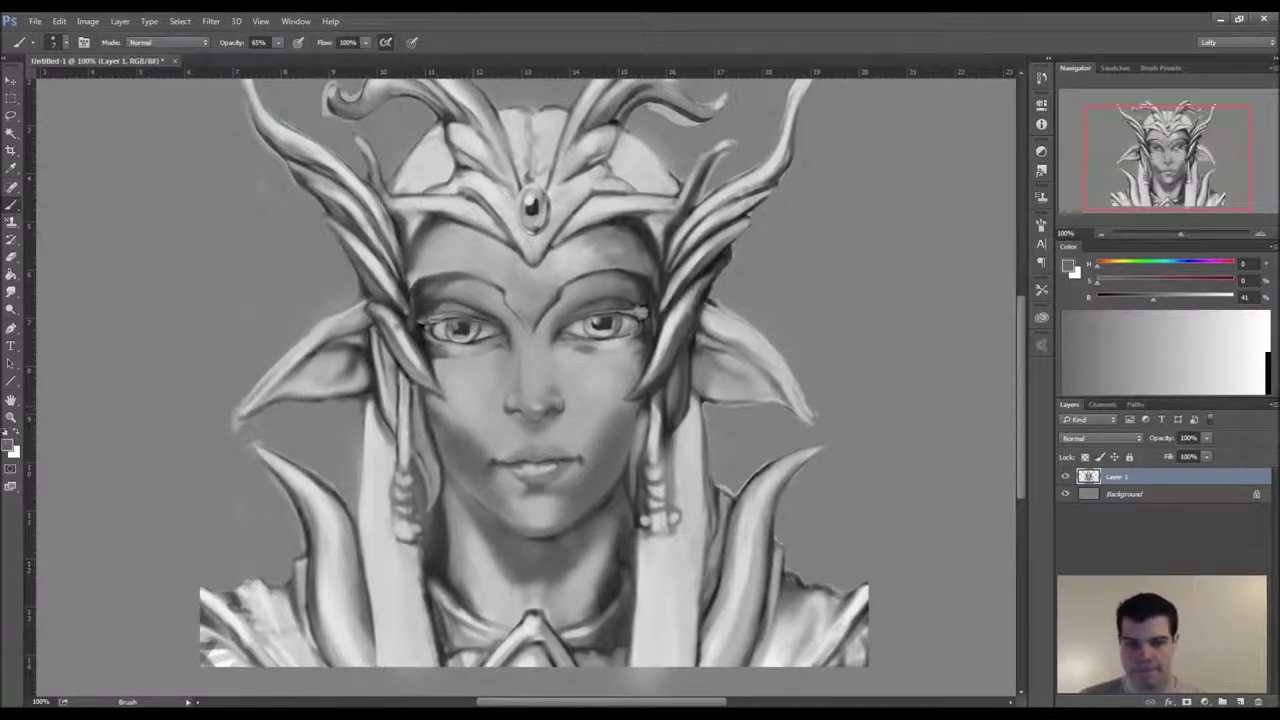
alt+click(610, 320)
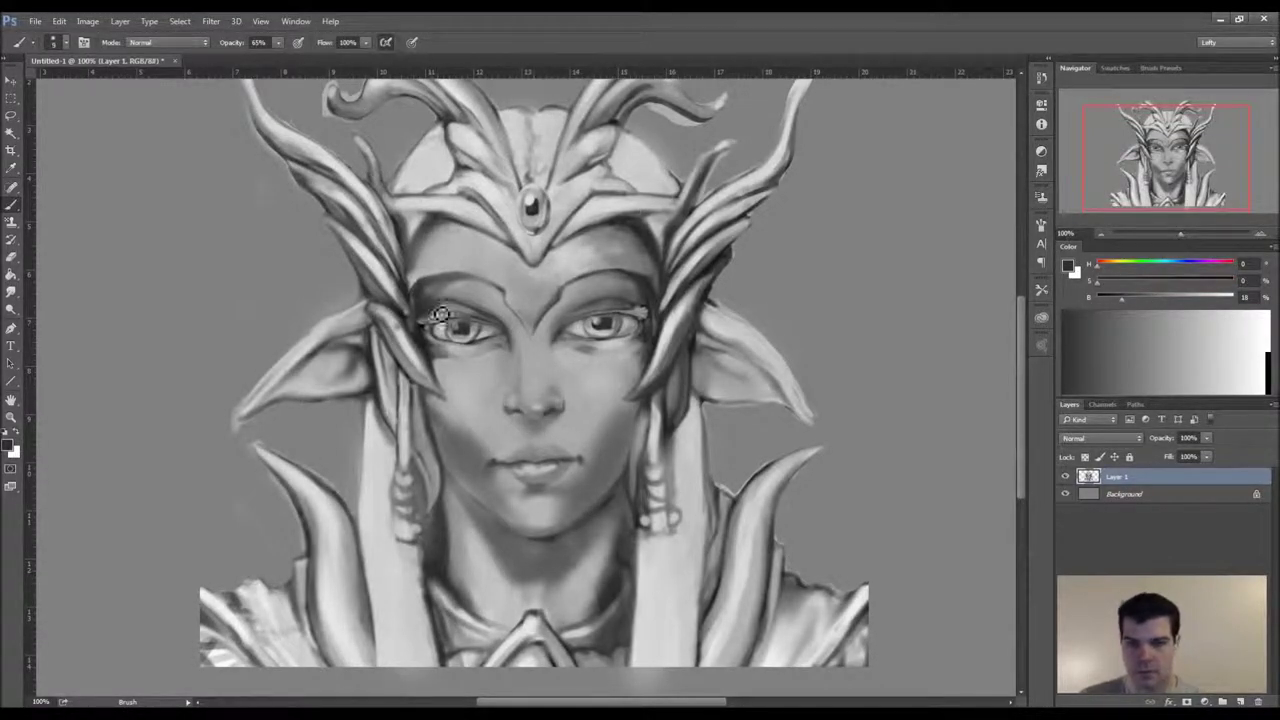
- Darken the shadow between the neck and hair on the image's right with a size 20 brush and a 17% grey
alt+click(541, 543)
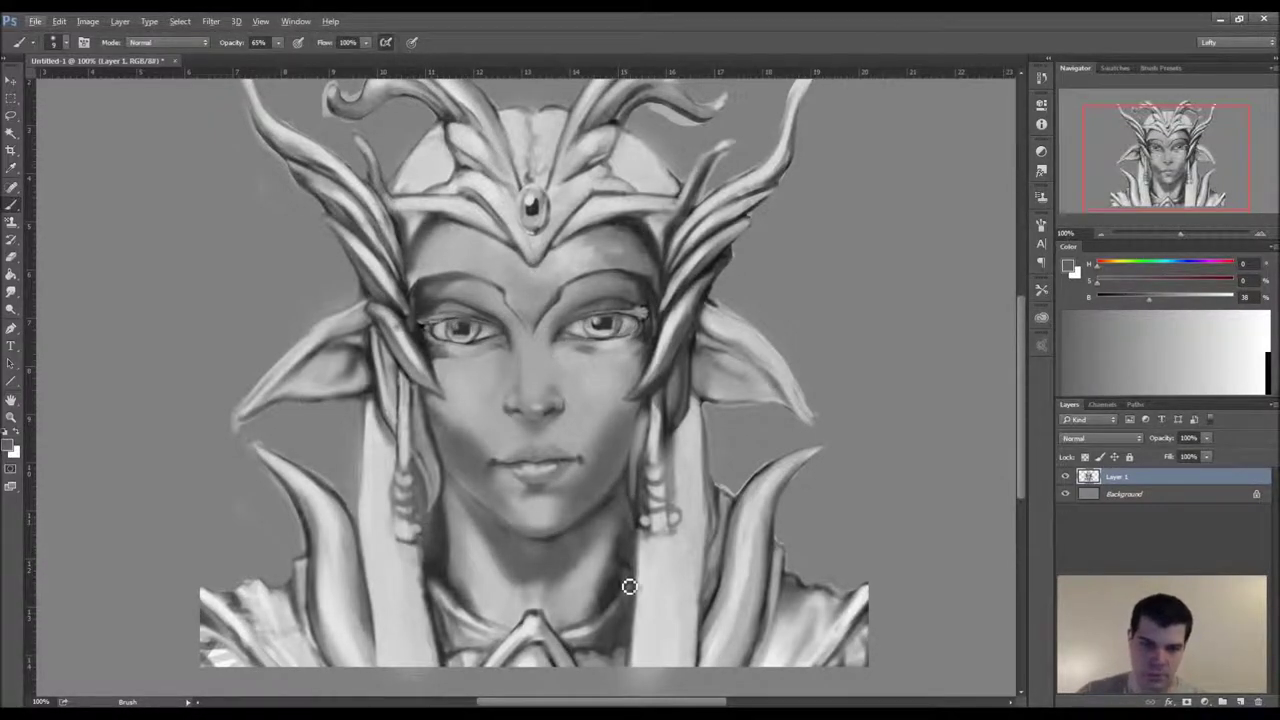
alt+click(623, 555)
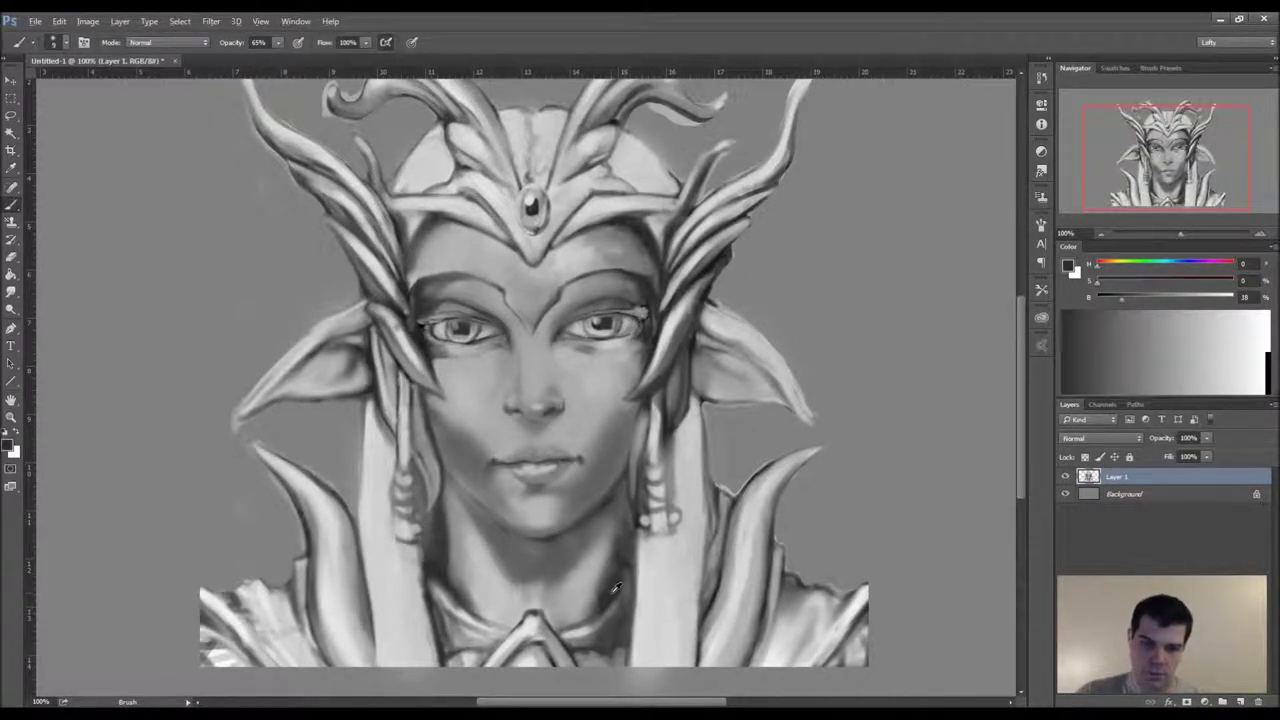
alt+click(630, 512)
key(bracketright)
drag(634, 543, 618, 559)
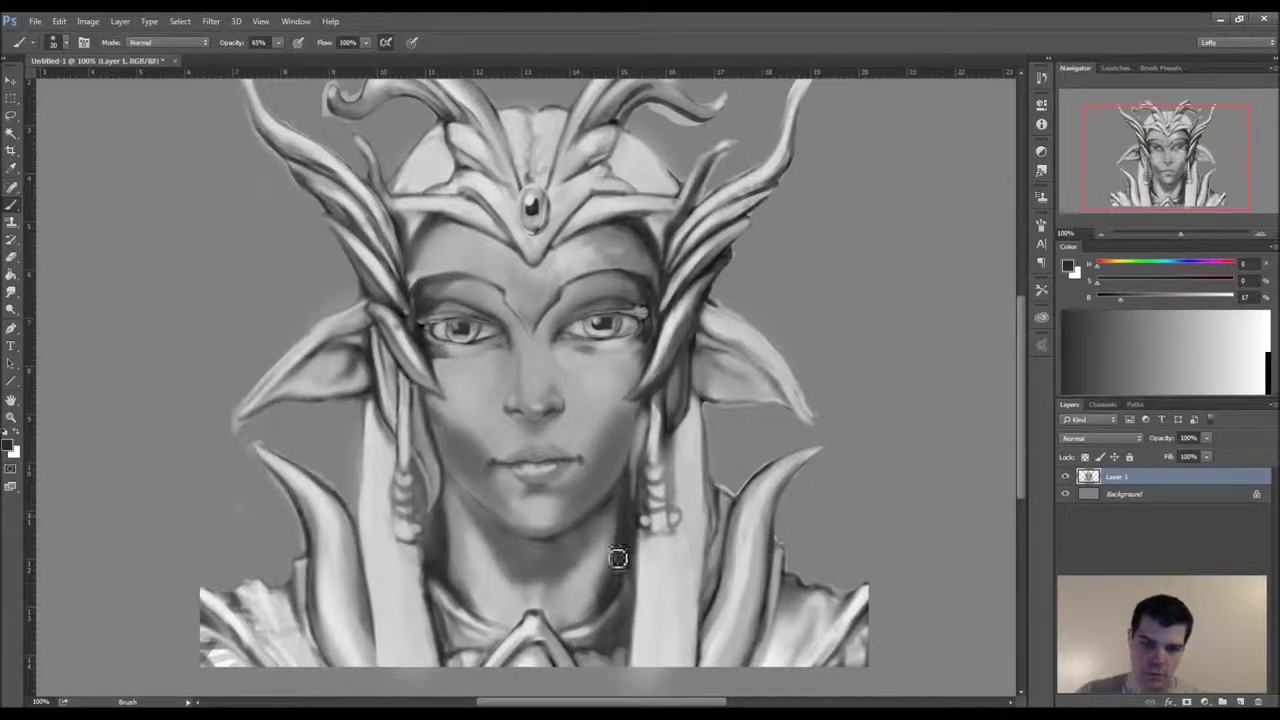
- Repaint the dark gap beside the neck on the image's left and extend the collar's raised edges with a 67% grey
alt+click(411, 550)
drag(433, 521, 437, 577)
alt+click(442, 594)
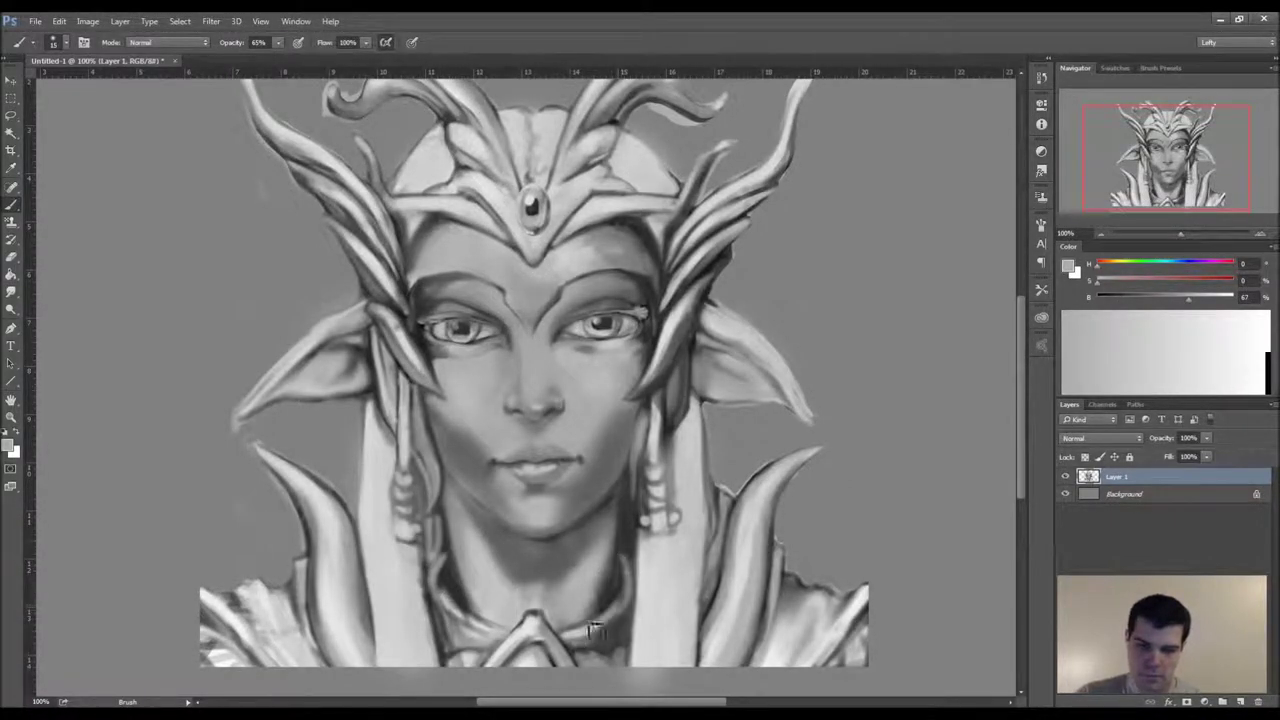
- Blend the sides of the neck above the collar with sampled 35% and 58% greys
alt+click(450, 563)
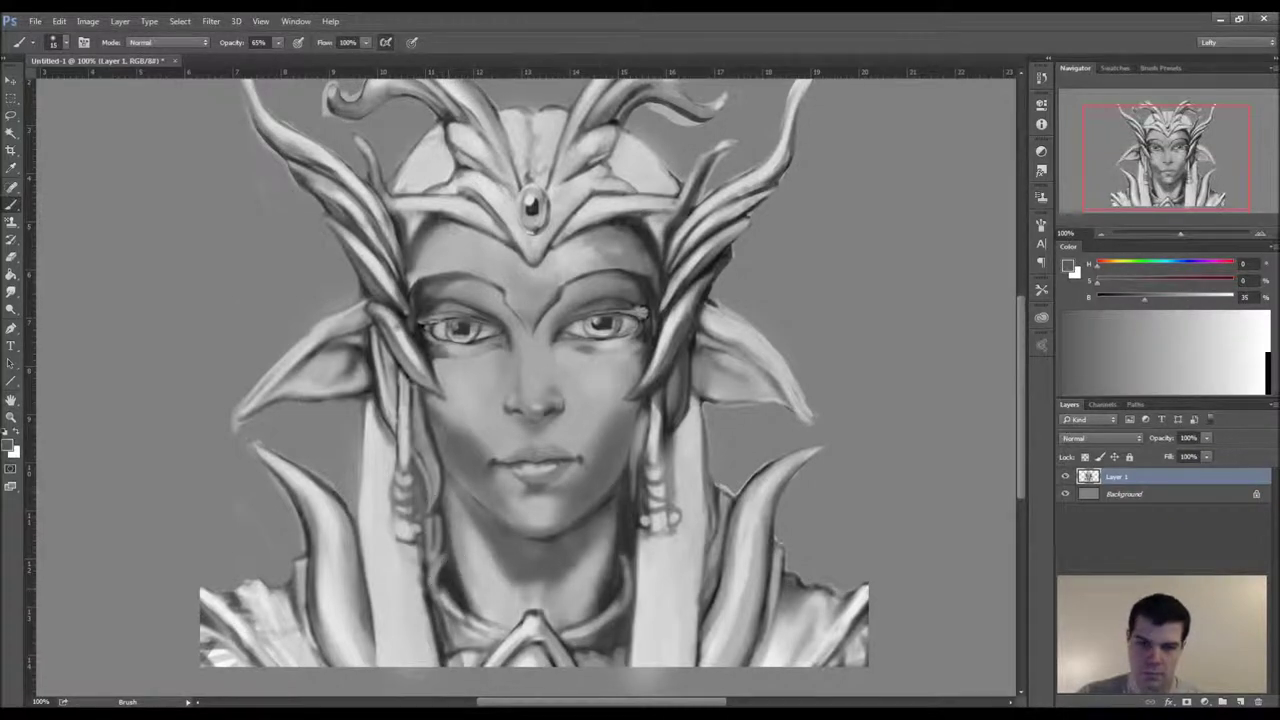
alt+click(460, 576)
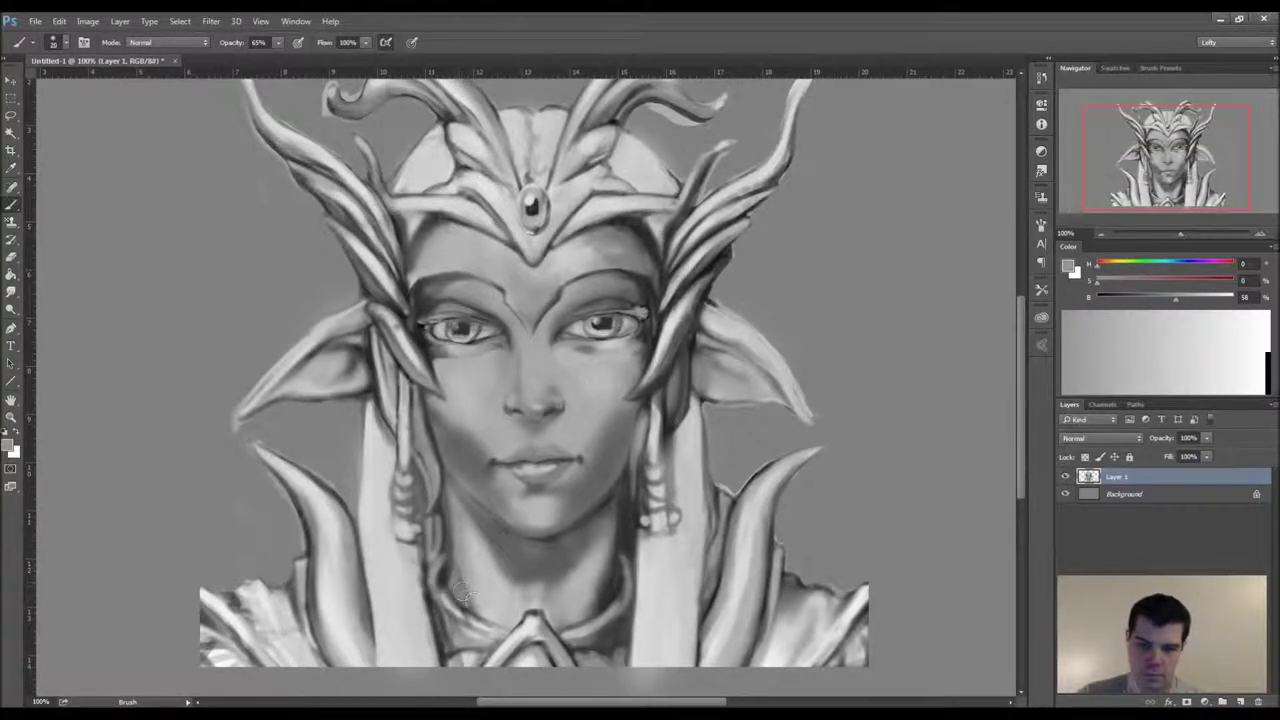
drag(612, 606, 624, 542)
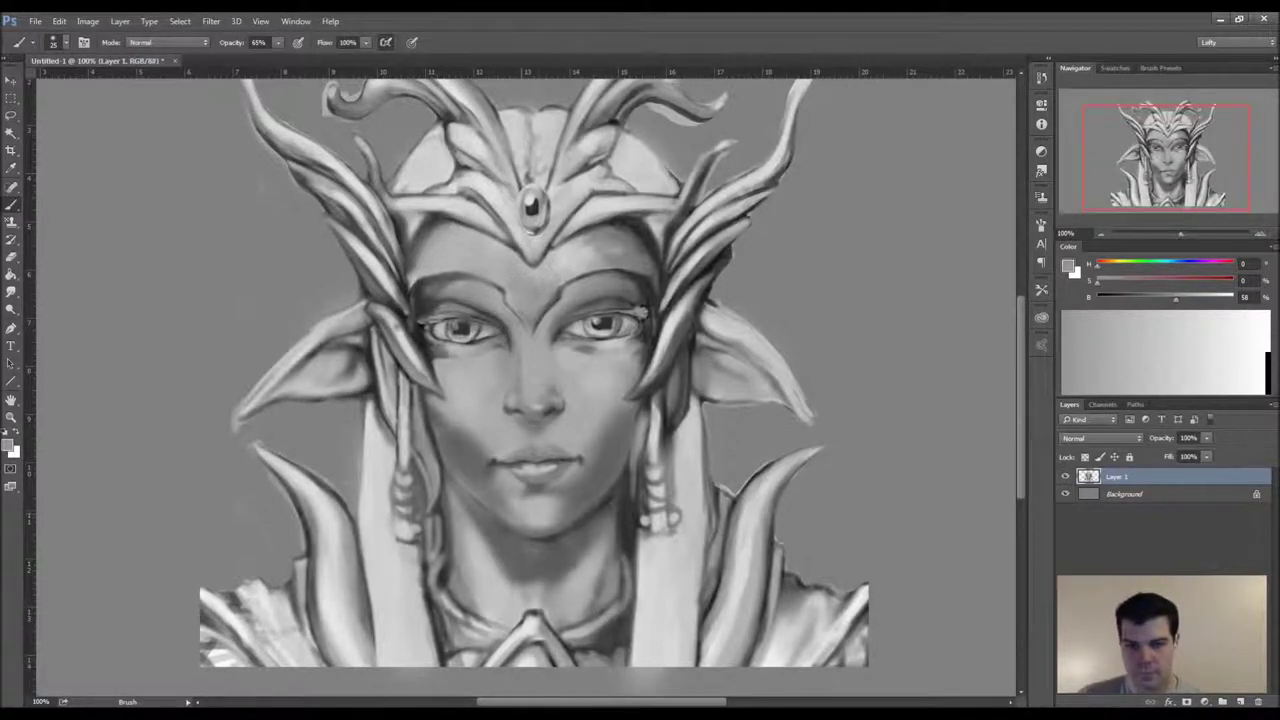
- Smooth the cheek beside the mouth with a sampled 68% grey and brighten the nose with a 76% grey
alt+click(500, 438)
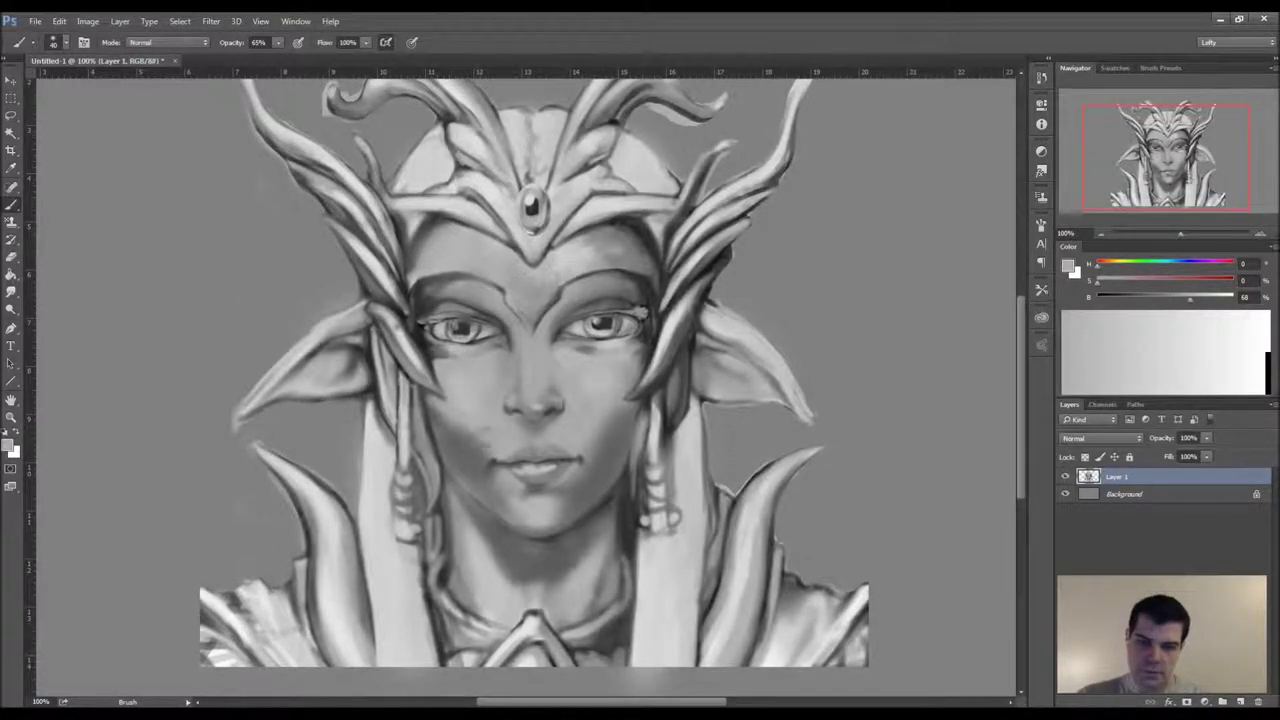
alt+click(545, 466)
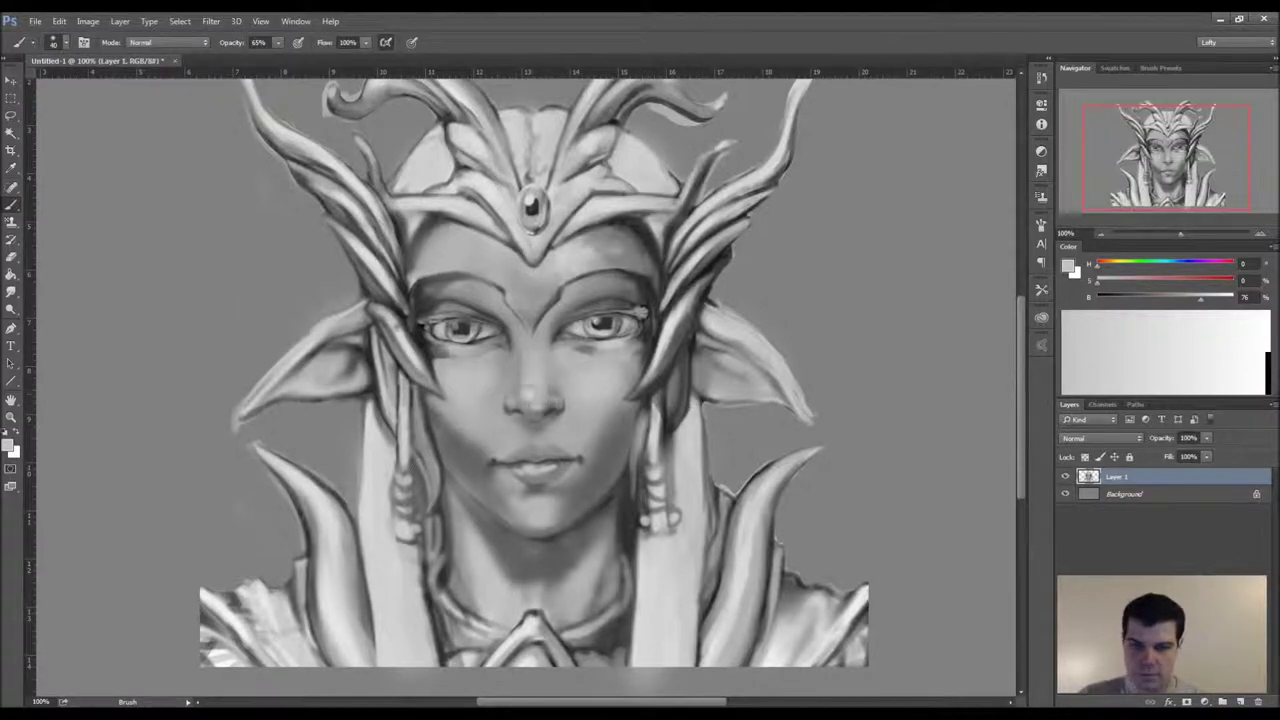
- Soften the sides and tip of the nose with a size 30 brush and sampled 60%, 75% and 53% greys
alt+click(515, 370)
key(bracketleft)
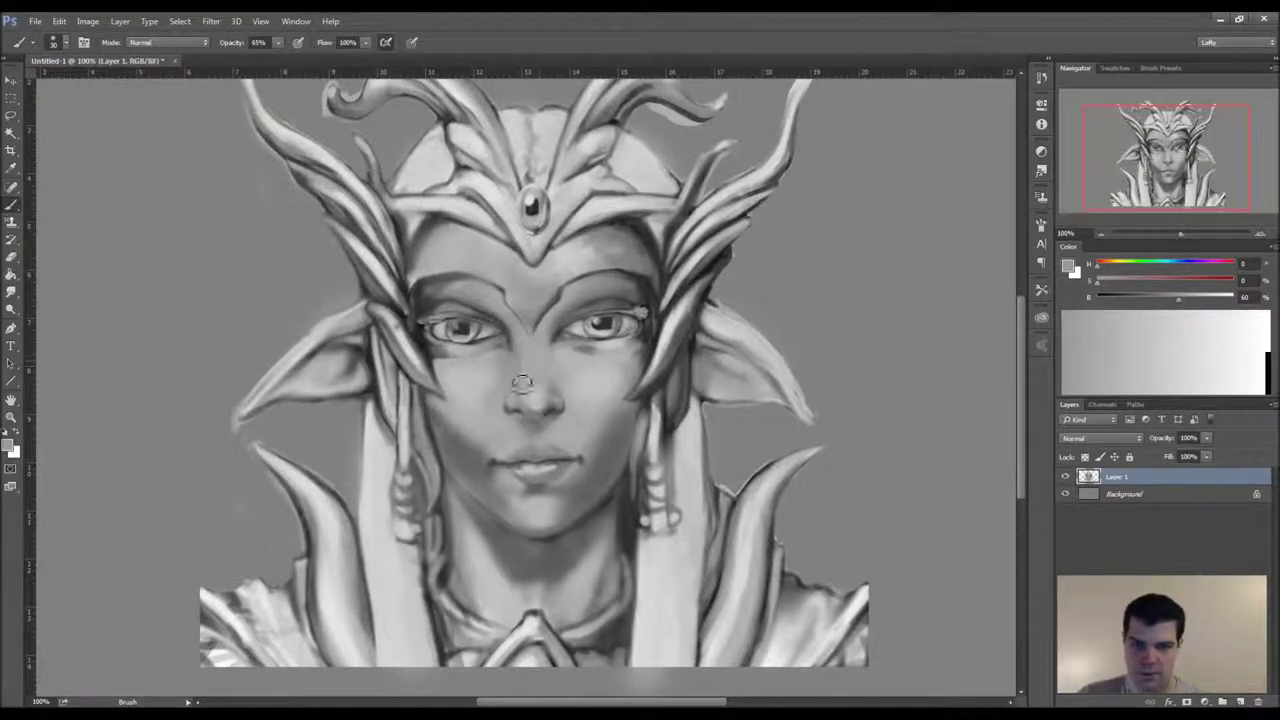
alt+click(533, 396)
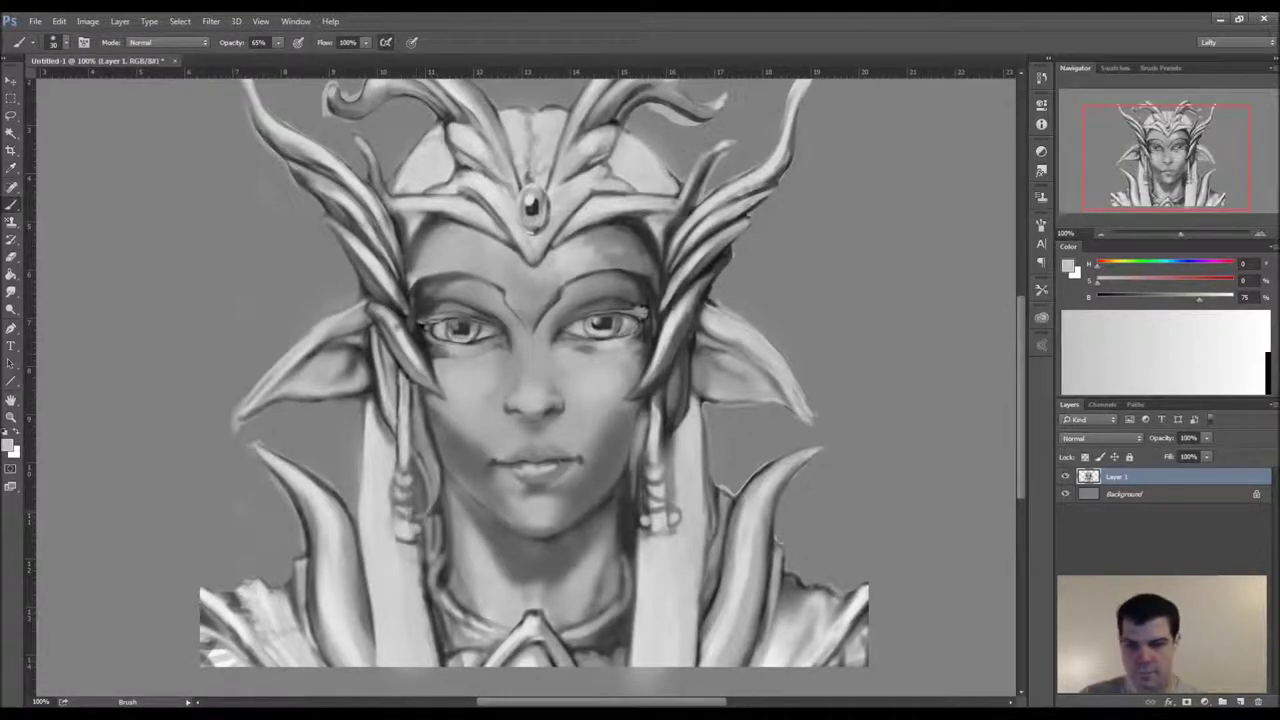
alt+click(514, 381)
alt+click(555, 387)
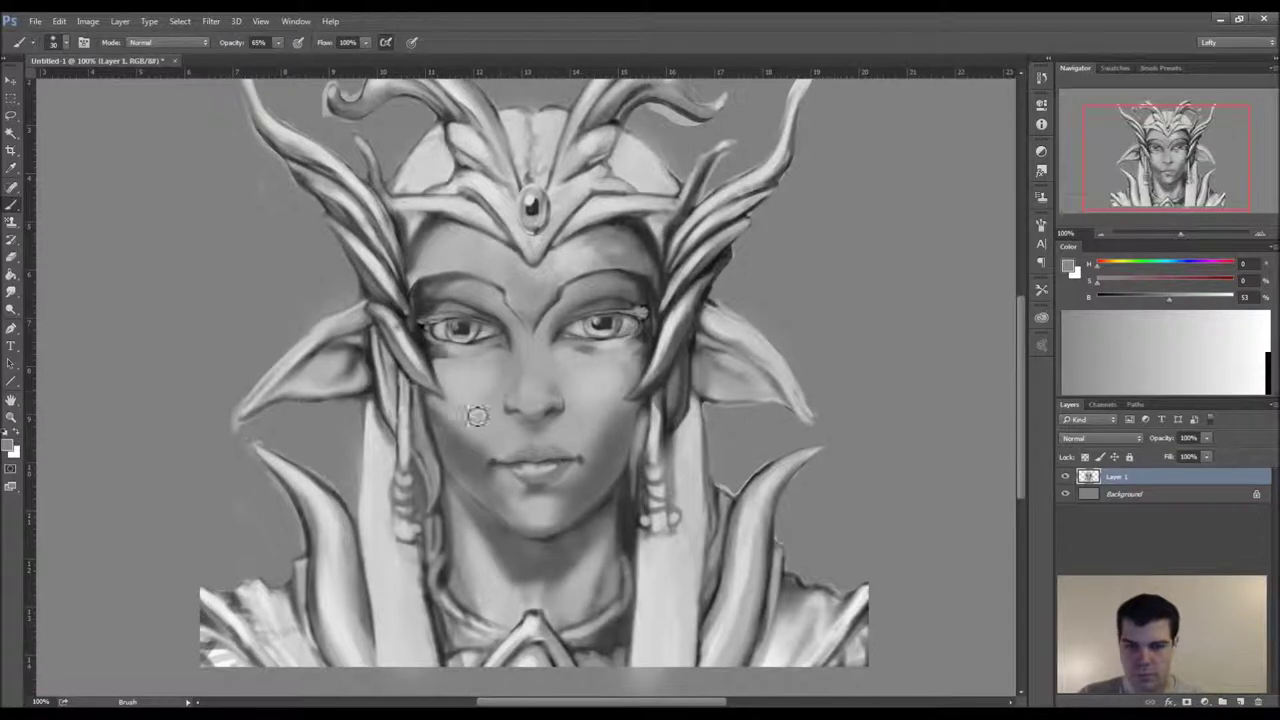
- Refine the nostrils and the underside of the nose with a small brush and sampled 49% and 65% greys
alt+click(540, 412)
key(bracketleft)
key(bracketleft)
key(bracketleft)
key(bracketleft)
key(bracketleft)
key(bracketleft)
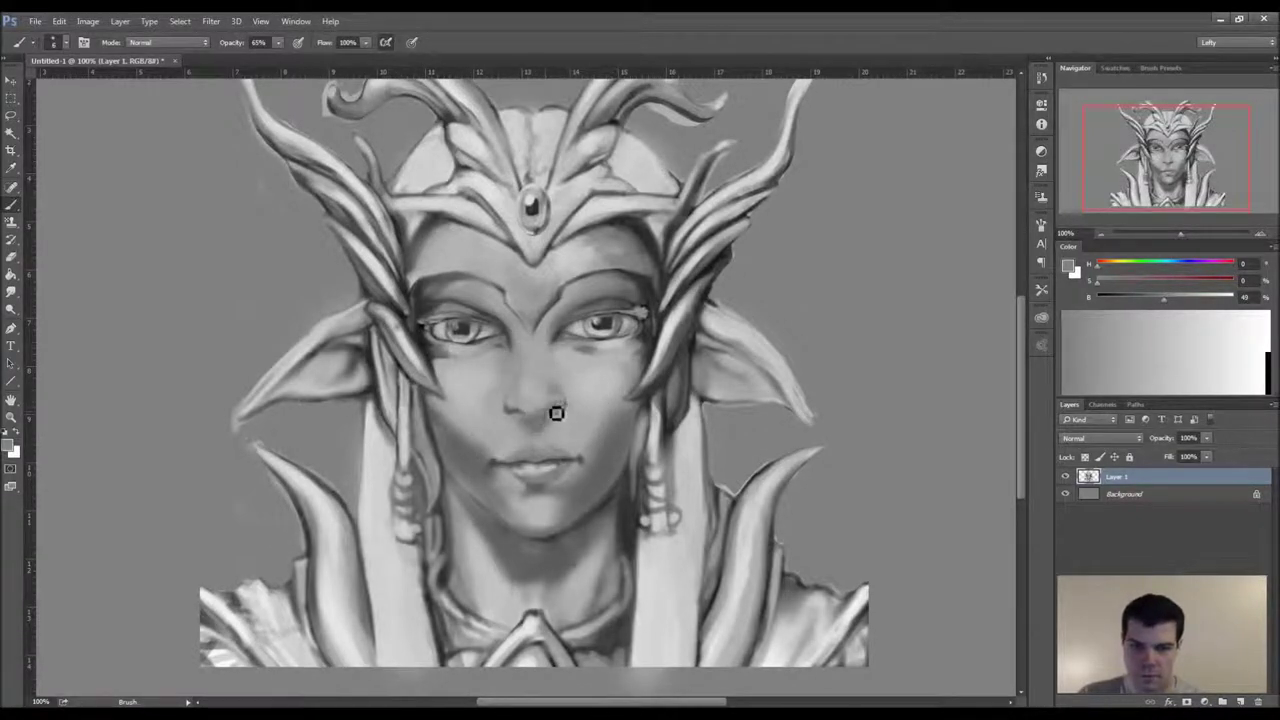
drag(531, 419, 562, 417)
alt+click(566, 425)
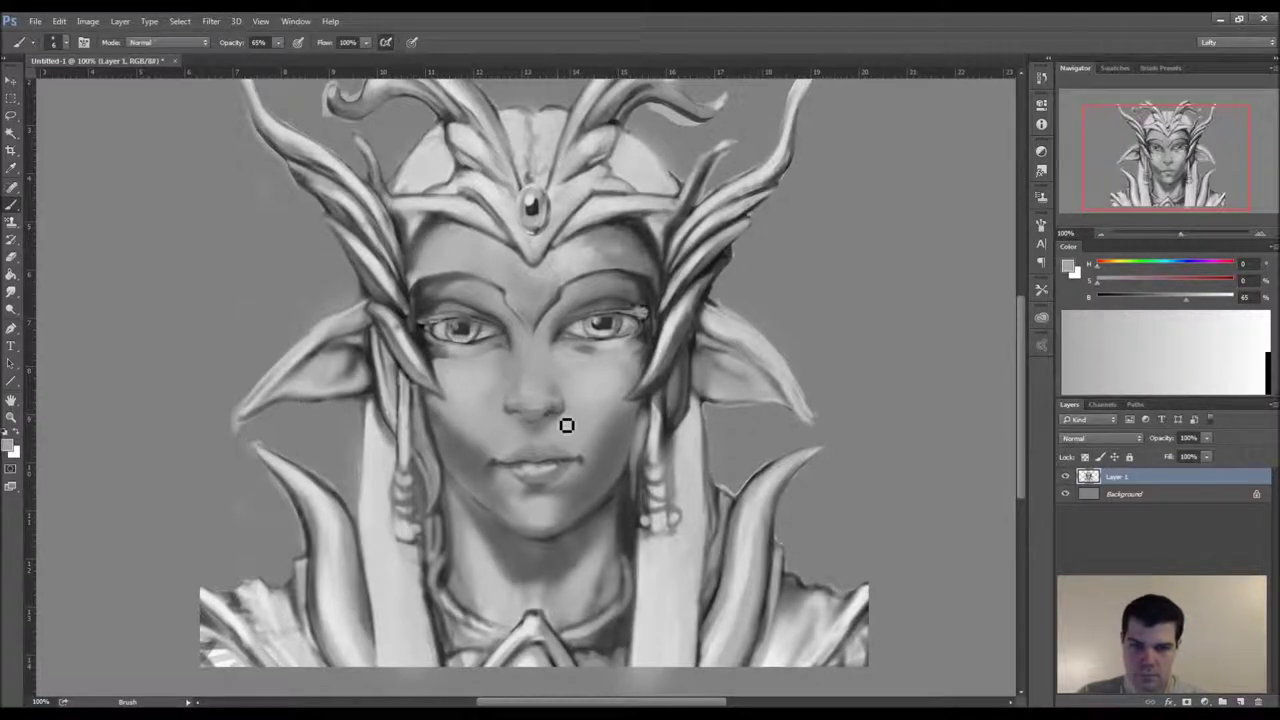
drag(512, 415, 517, 426)
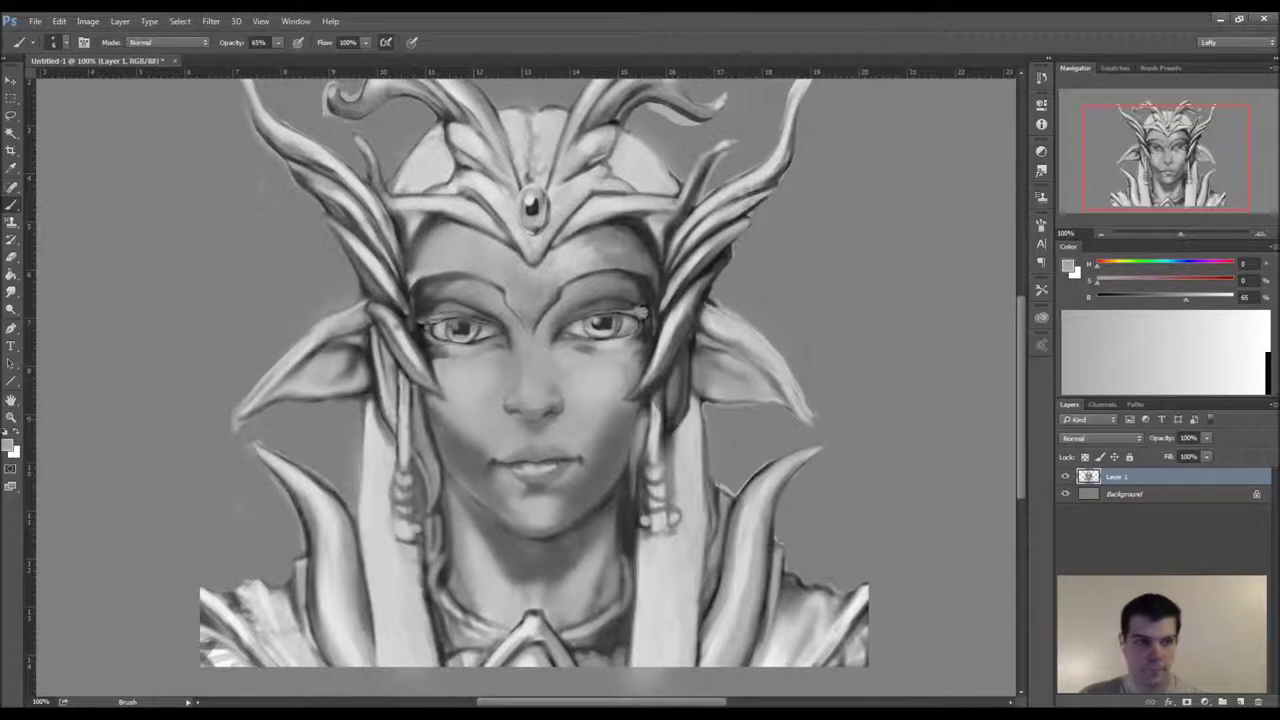
- Flip the canvas horizontally back and forth to compare the face's symmetry, leaving it mirrored
key(ctrl+shift+h)
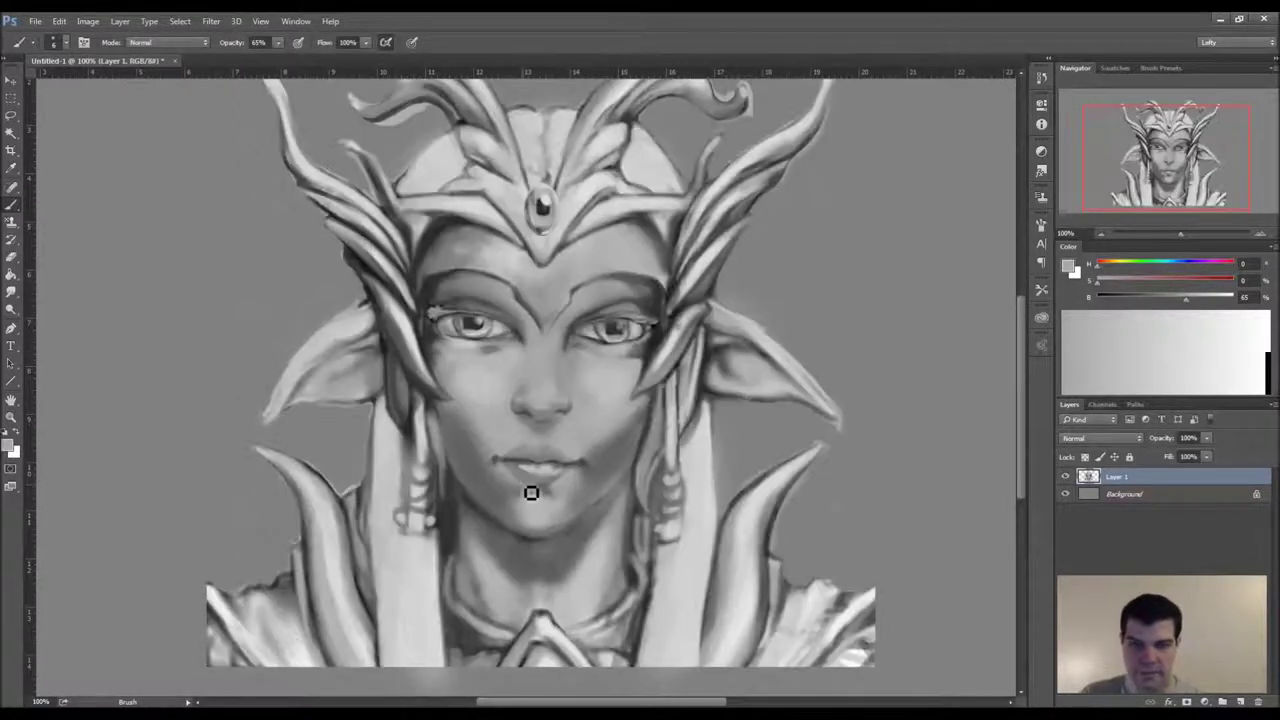
key(h)
key(h)
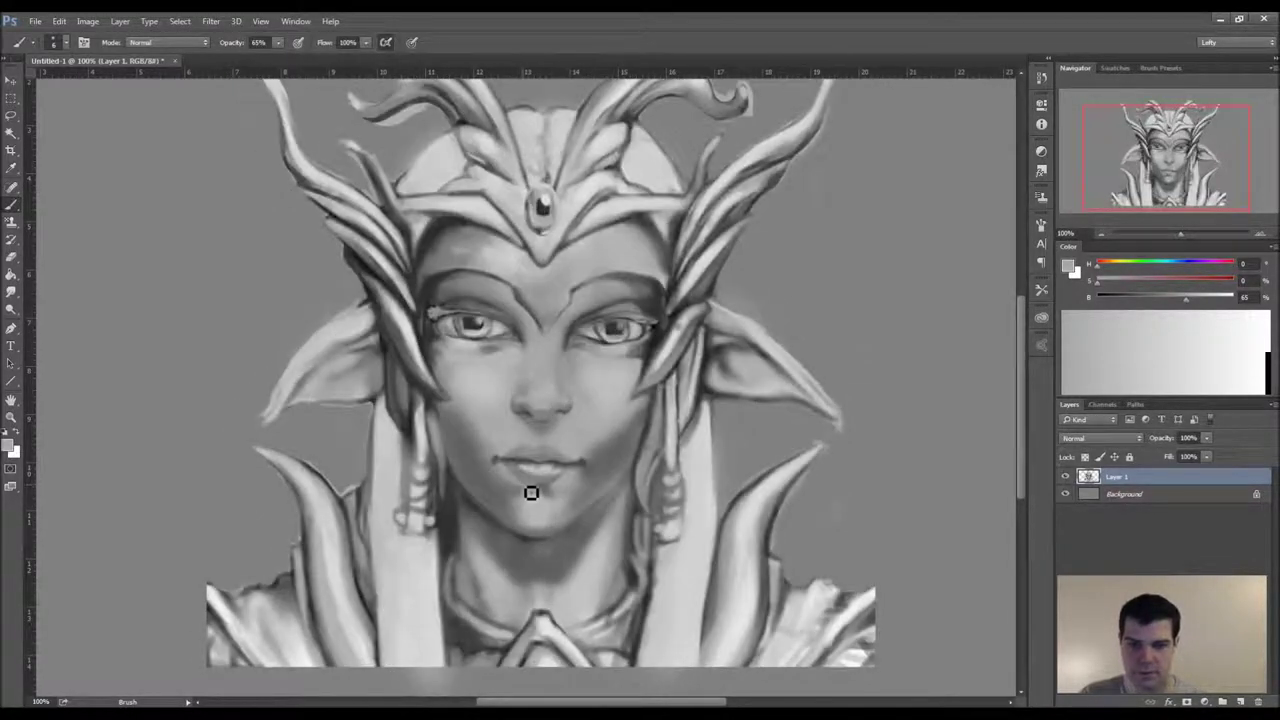
key(h)
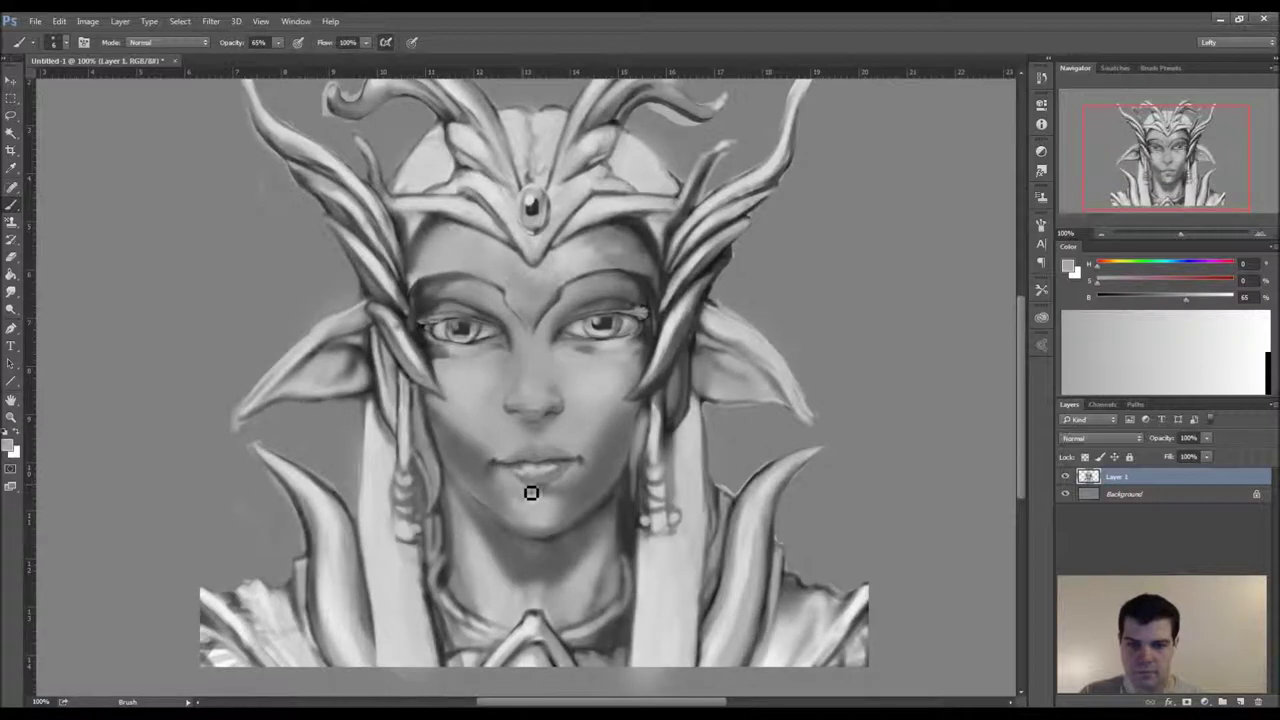
key(h)
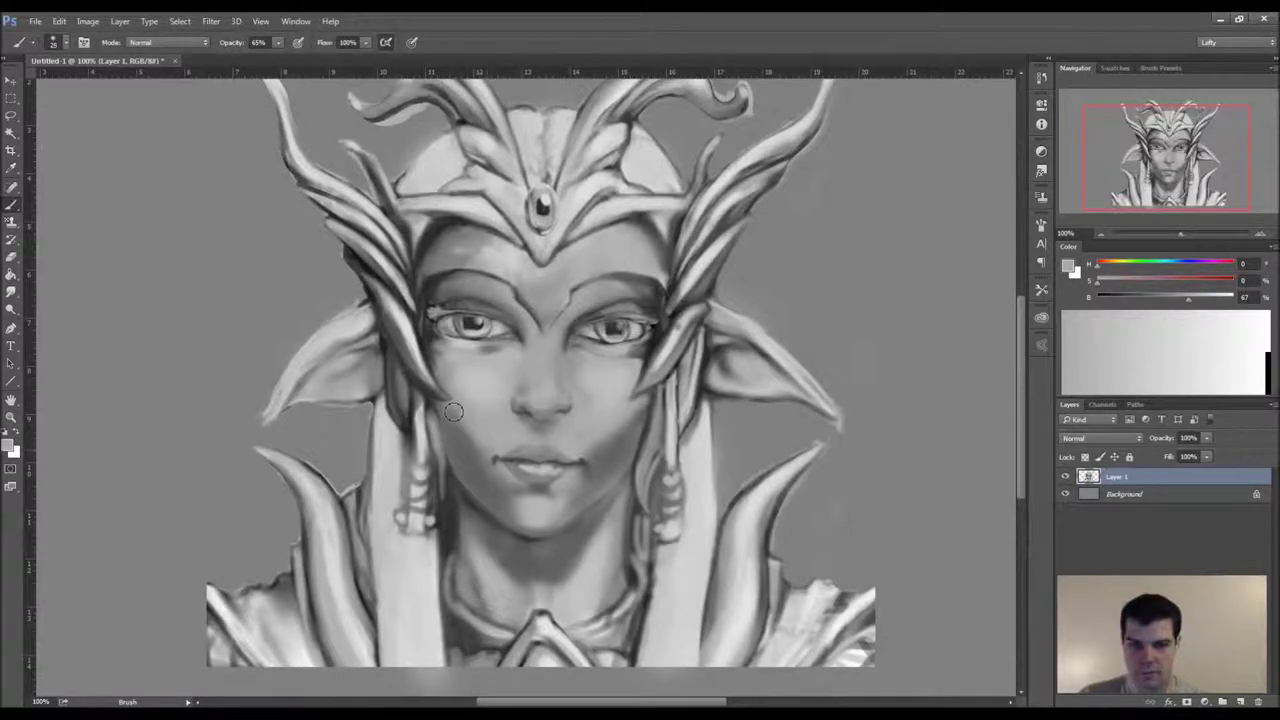
- Smooth the cheek edge beside the helmet with 67% grey and blend the nose bridge into the eye on the image's left
drag(448, 404, 459, 427)
key(bracketleft)
key(bracketleft)
key(bracketleft)
alt+click(531, 360)
mouse_move(527, 343)
mouse_down()
mouse_move(521, 326)
mouse_move(531, 331)
mouse_move(492, 304)
mouse_up()
- Paint out the ornaments at the outer eye corners and the dark lid shading above both eyes with a 65% grey
key(bracketright)
key(bracketright)
key(bracketright)
key(bracketright)
key(bracketright)
key(bracketright)
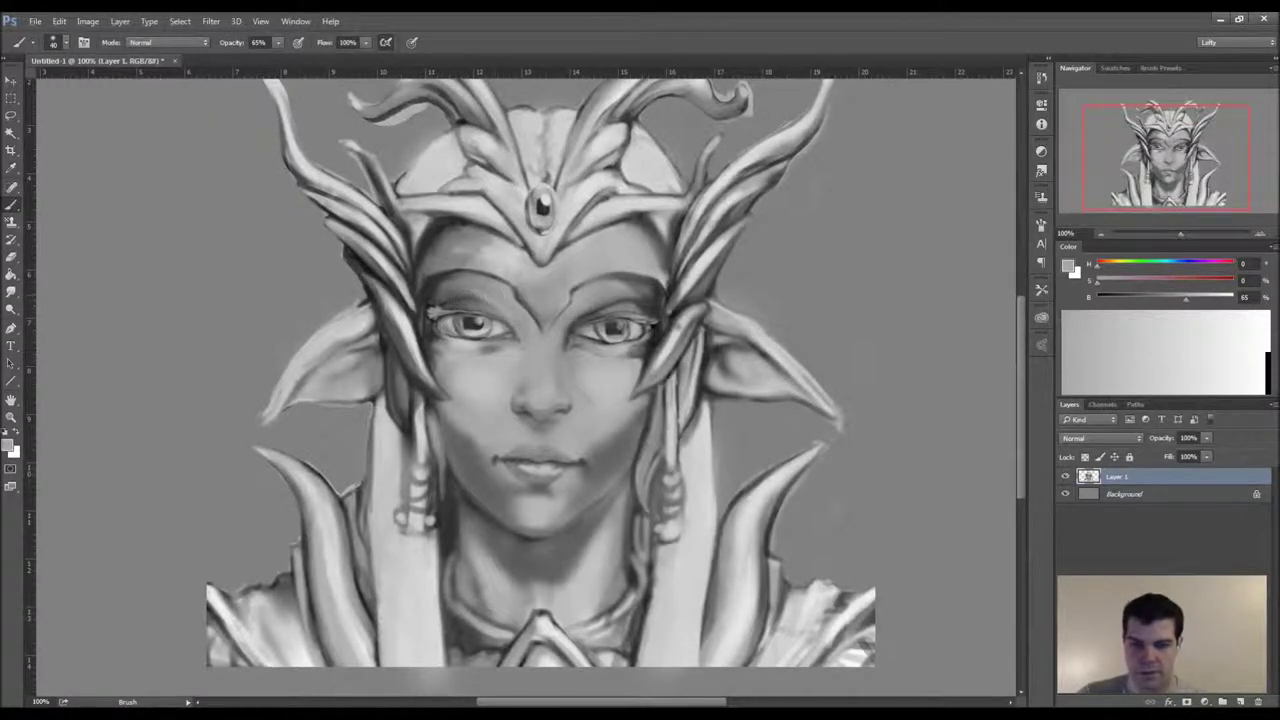
drag(482, 289, 438, 298)
mouse_move(640, 314)
mouse_down()
mouse_move(595, 306)
mouse_move(640, 298)
mouse_move(630, 301)
mouse_up()
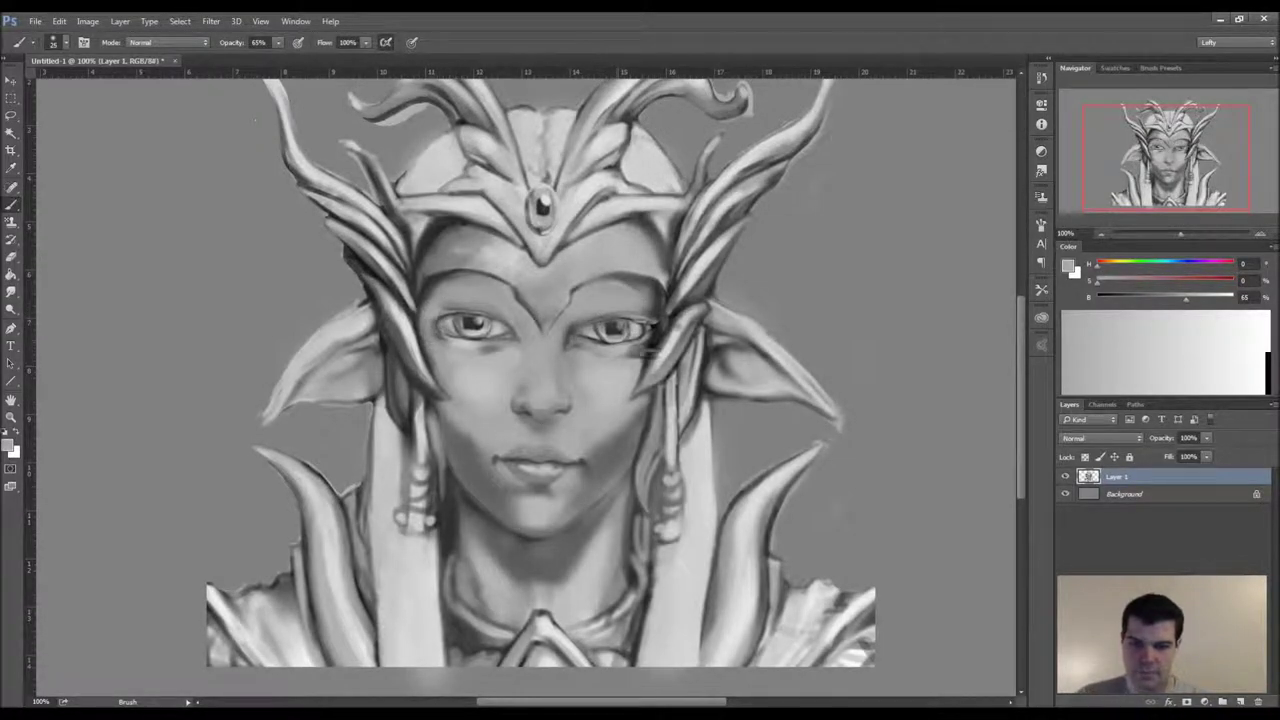
mouse_move(645, 355)
mouse_down()
mouse_move(656, 300)
mouse_move(653, 325)
mouse_move(629, 291)
mouse_move(627, 302)
mouse_up()
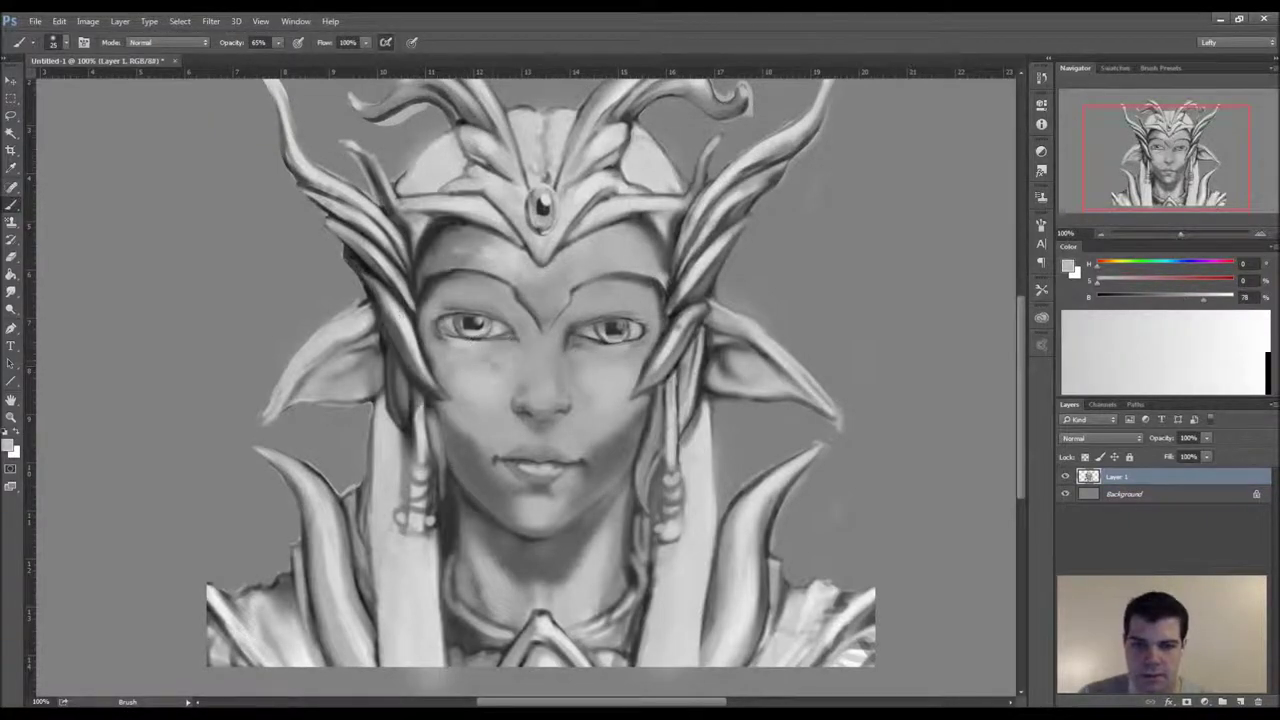
- Smooth the skin below the eye on the image's left and around the opposite outer lid with sampled 67% and 64% greys
alt+click(480, 357)
alt+click(471, 359)
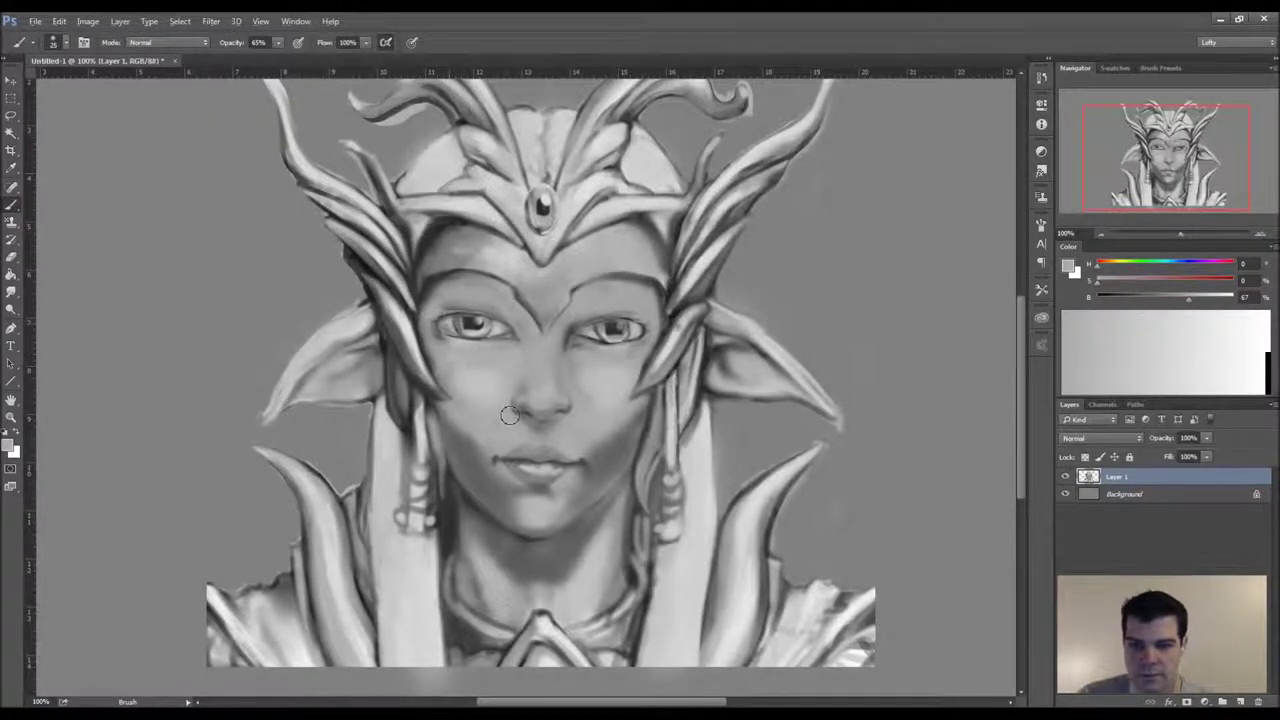
alt+click(505, 330)
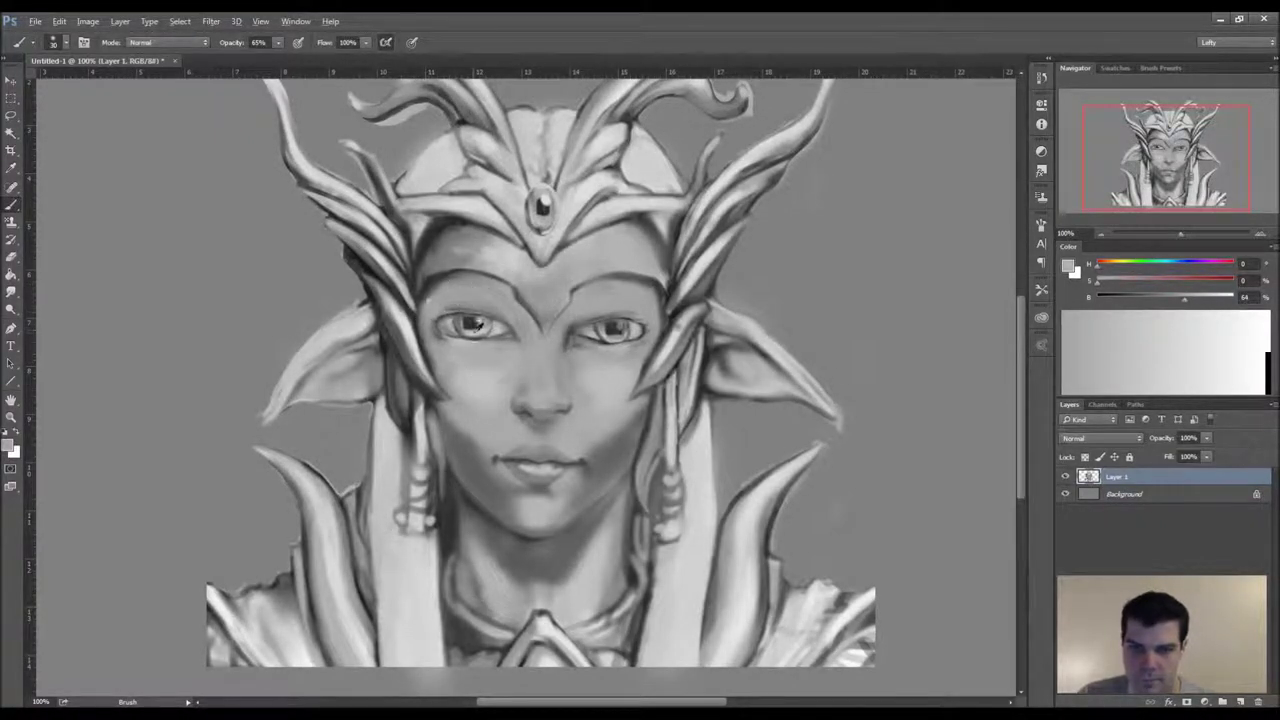
alt+click(466, 314)
mouse_move(642, 304)
mouse_down()
mouse_move(592, 311)
mouse_move(646, 326)
mouse_move(583, 317)
mouse_move(640, 324)
mouse_up()
- Strengthen the upper lids and block in lower eyebrows above both eyes with a sampled 19% grey
alt+click(618, 326)
key(bracketleft)
key(bracketleft)
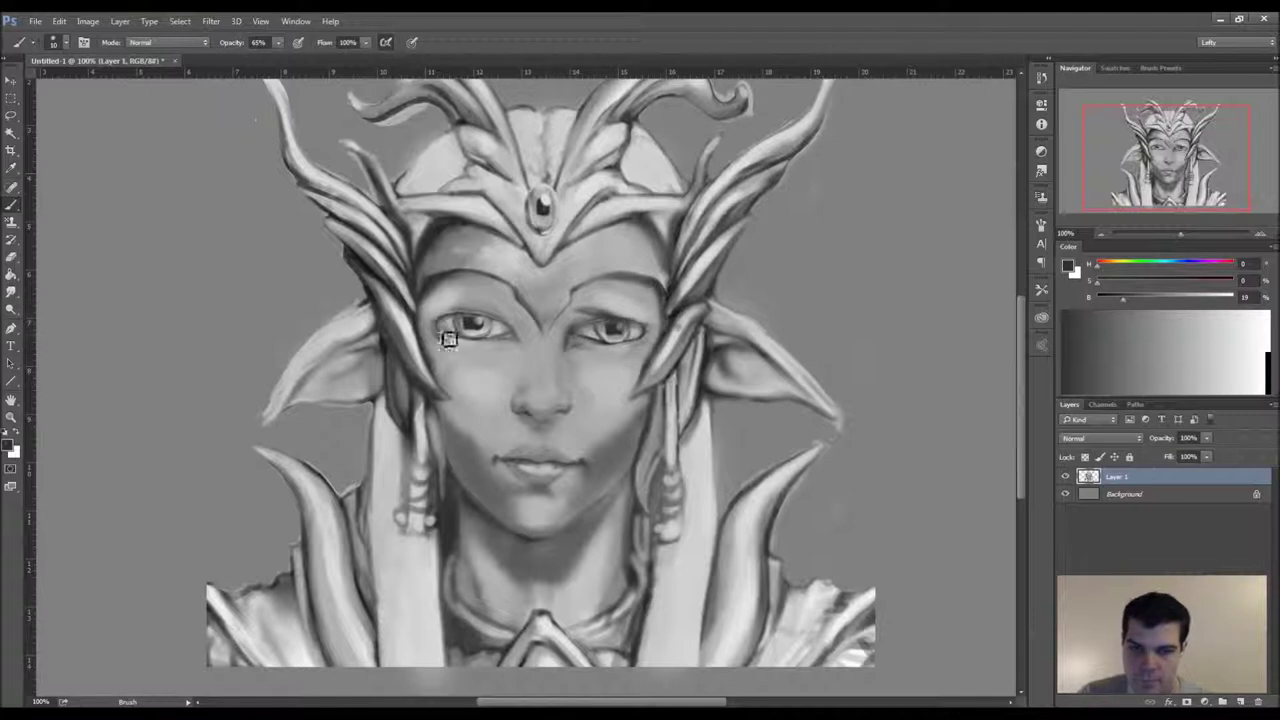
mouse_move(476, 310)
mouse_down()
mouse_move(446, 318)
mouse_move(512, 307)
mouse_move(462, 318)
mouse_move(518, 292)
mouse_move(397, 300)
mouse_up()
mouse_move(592, 320)
mouse_down()
mouse_move(580, 303)
mouse_move(627, 290)
mouse_up()
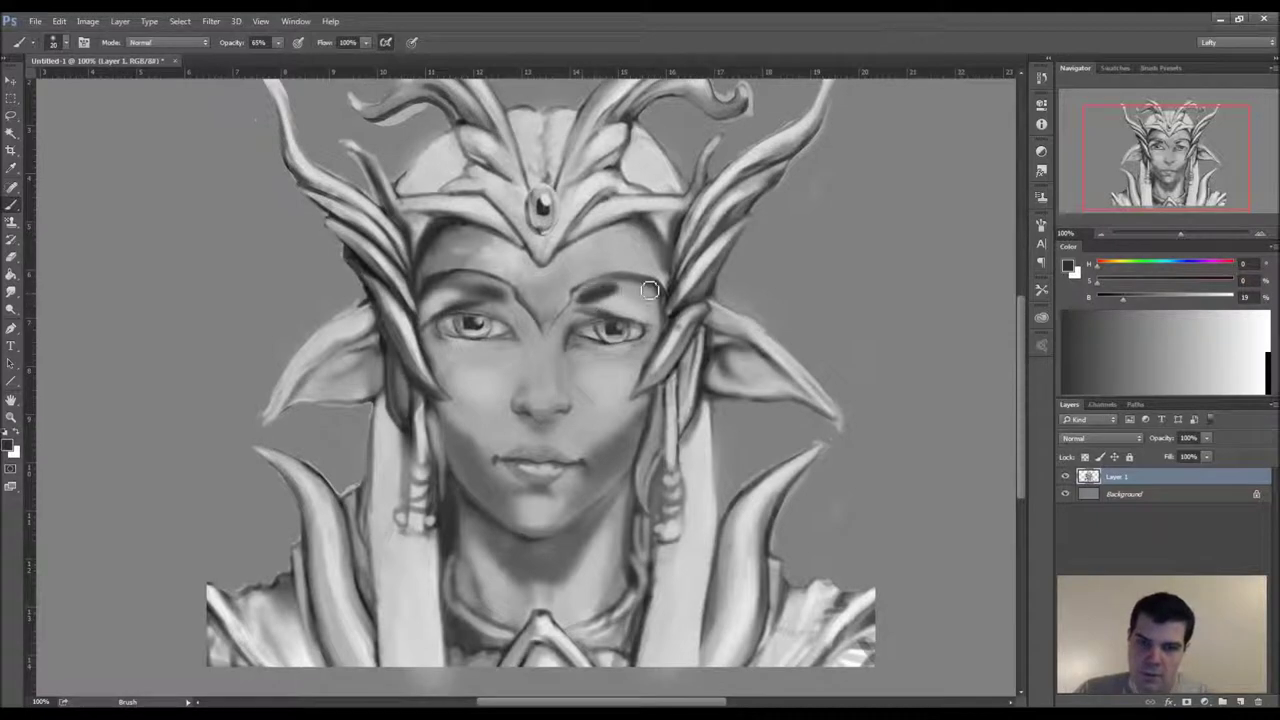
- Shade the outer brow and eye area on the image's right, reducing the brush from size 15 for finer strokes
key([)
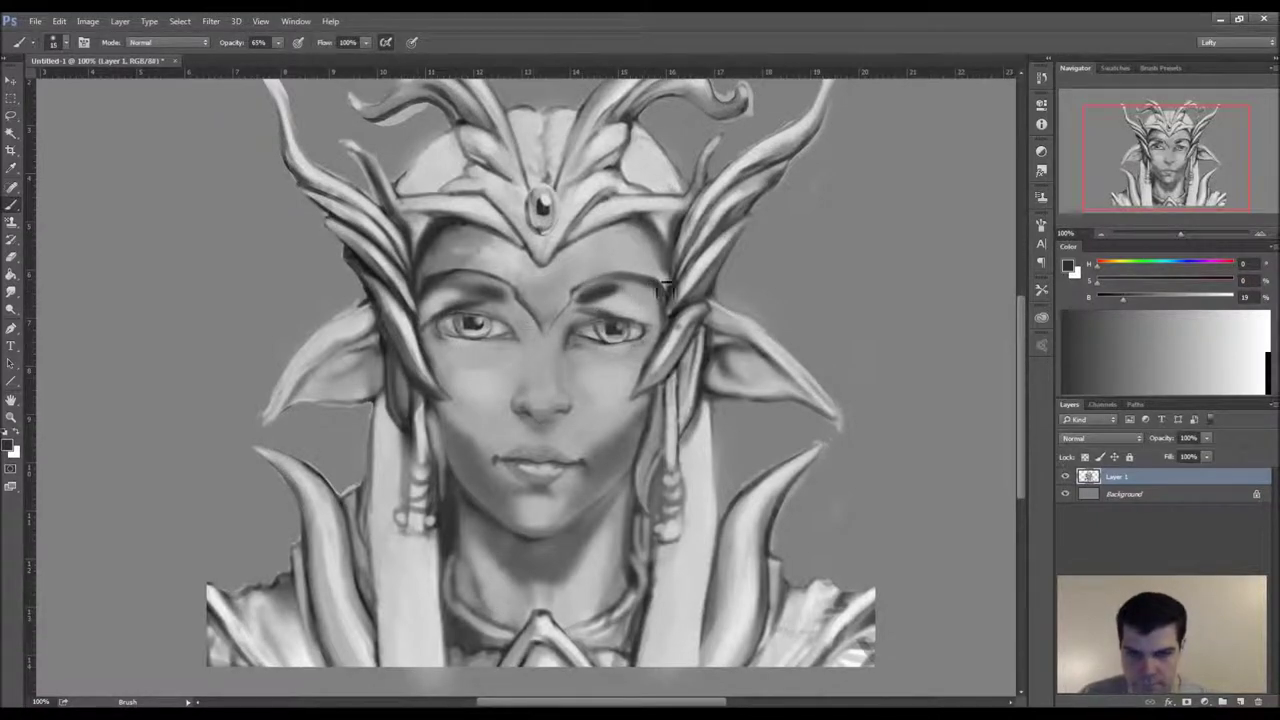
alt+click(655, 296)
mouse_move(666, 309)
mouse_down()
mouse_move(660, 330)
mouse_move(648, 324)
mouse_move(666, 314)
mouse_move(666, 326)
mouse_move(628, 343)
mouse_up()
key([)
key([)
key([)
key([)
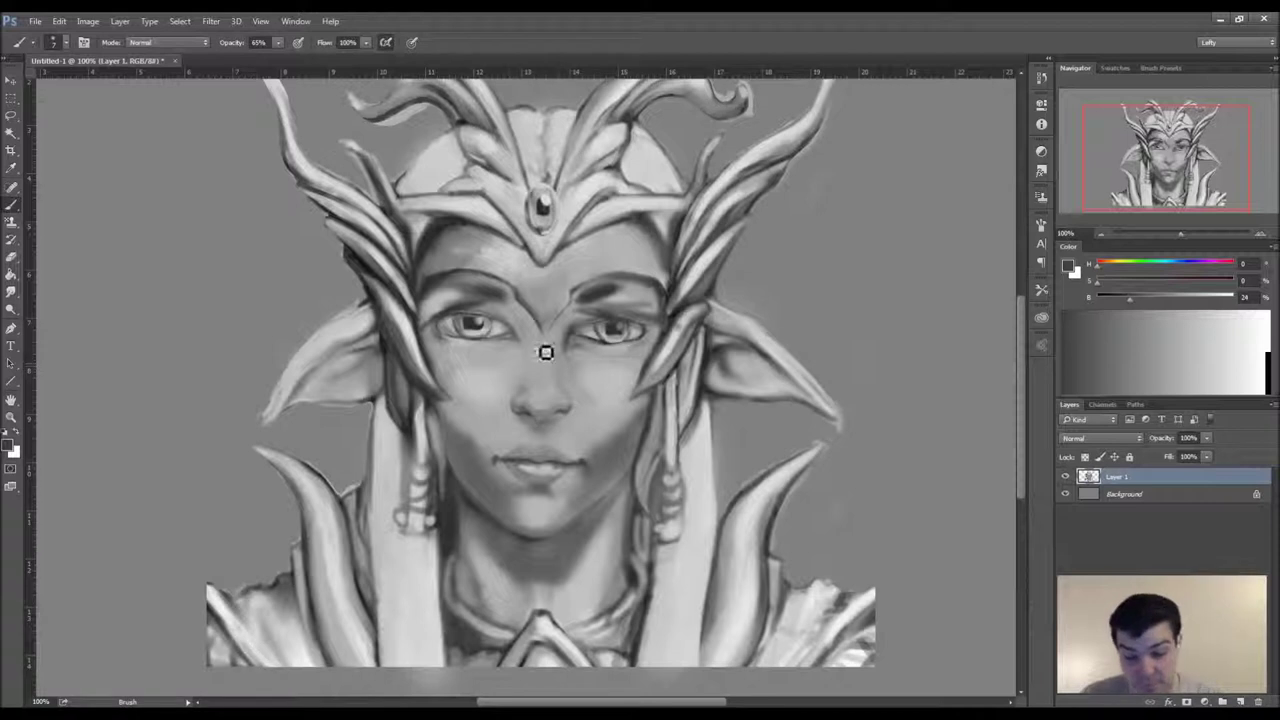
- Darken the outer eye corner on the image's left with a size 10 brush and 18% grey, and sample the lid's 69% grey
alt+click(469, 321)
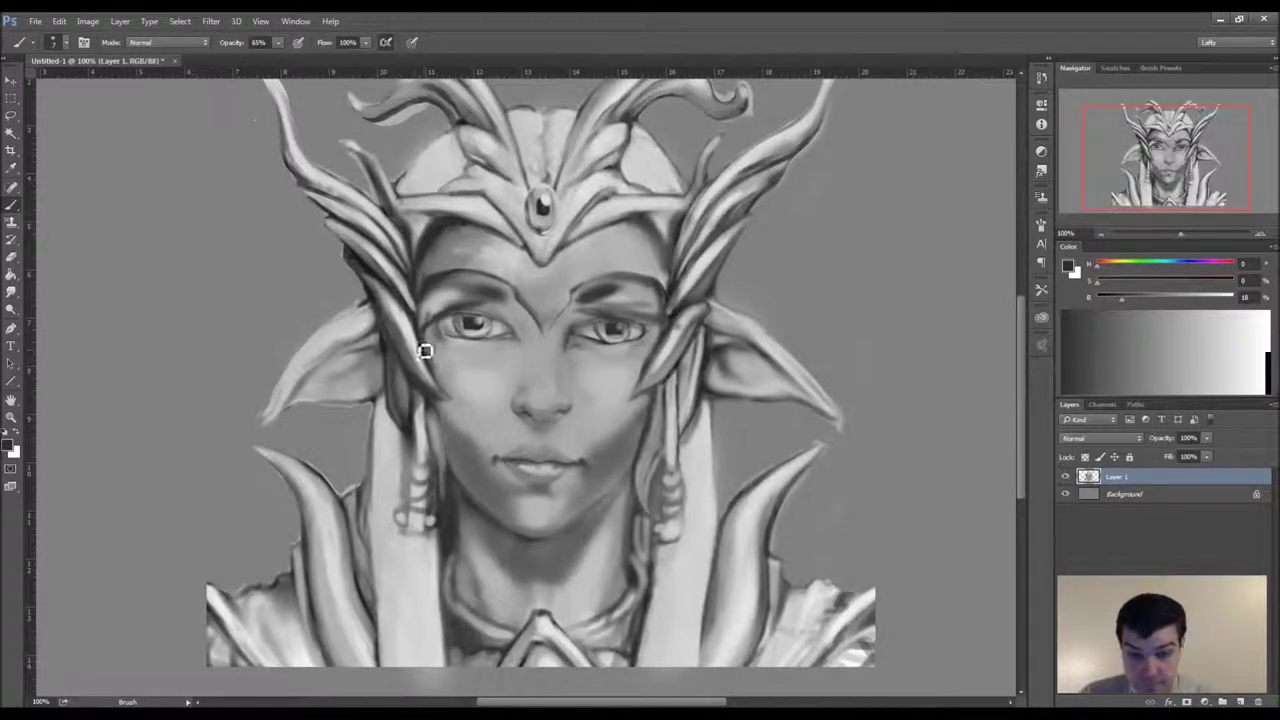
key(bracketright)
key(bracketright)
key(bracketright)
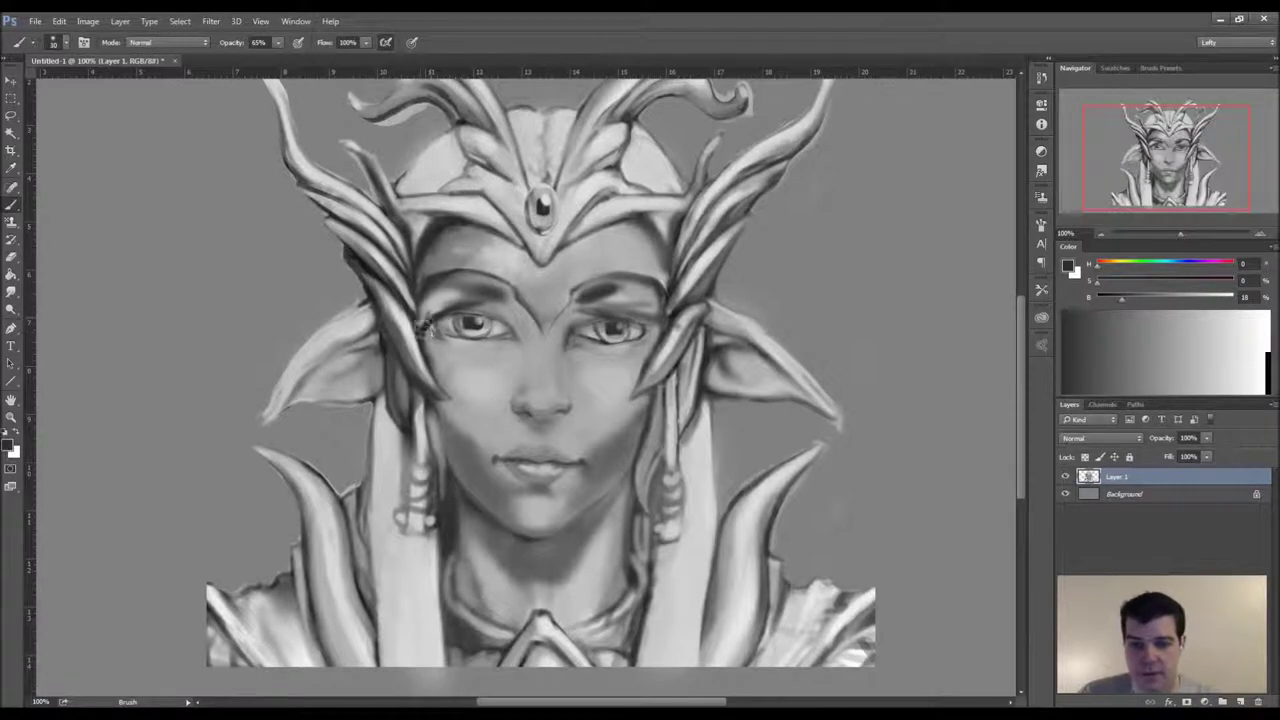
alt+click(433, 307)
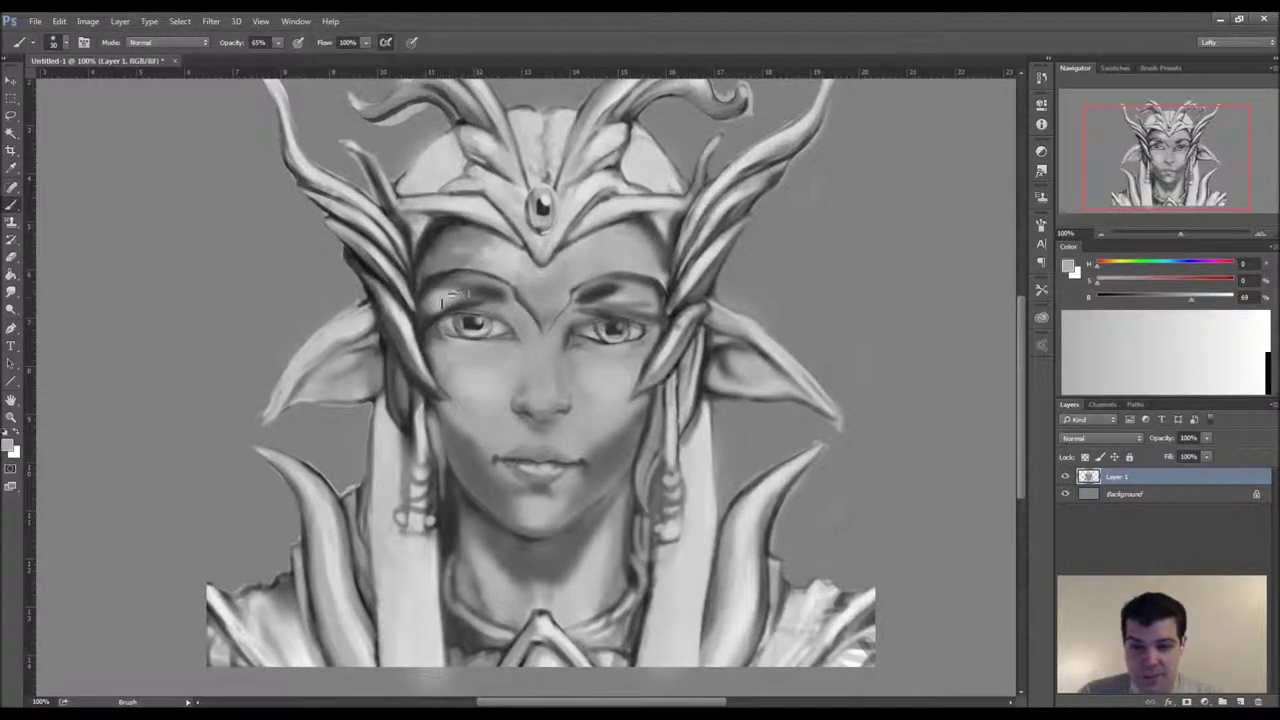
- Extend and taper the new eyebrows toward the helmet on both sides with a smaller brush and a sampled dark grey
alt+click(604, 294)
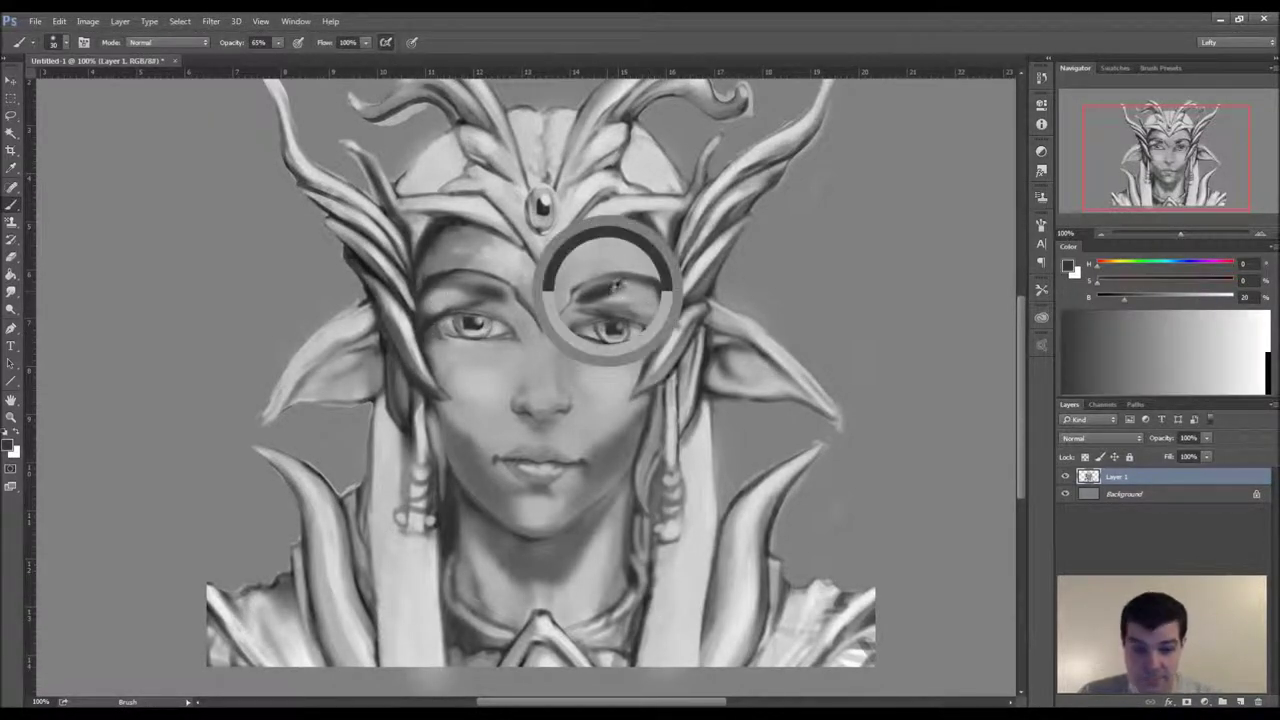
key(bracketleft)
key(bracketleft)
key(bracketleft)
key(bracketleft)
key(bracketleft)
mouse_move(664, 318)
mouse_down()
mouse_move(651, 300)
mouse_move(623, 306)
mouse_up()
mouse_move(423, 317)
mouse_down()
mouse_move(440, 290)
mouse_move(495, 288)
mouse_move(519, 304)
mouse_up()
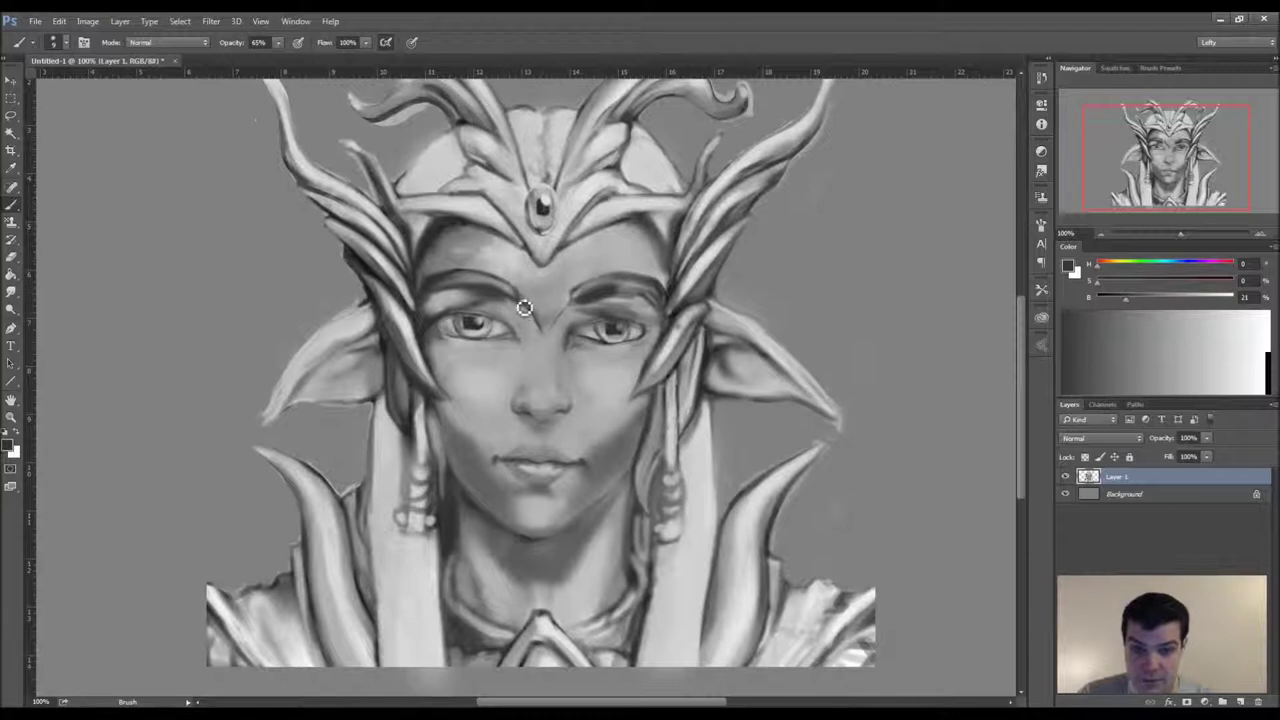
- Paint out the old arched eyebrows and the lines between the brows with a size 20 brush and sampled skin greys
alt+click(529, 262)
mouse_move(508, 271)
mouse_down()
mouse_move(446, 270)
mouse_move(430, 292)
mouse_move(469, 277)
mouse_up()
alt+click(437, 272)
alt+click(492, 255)
mouse_move(563, 289)
mouse_down()
mouse_move(556, 318)
mouse_move(580, 294)
mouse_move(652, 289)
mouse_move(651, 277)
mouse_up()
alt+click(576, 286)
drag(525, 300, 545, 323)
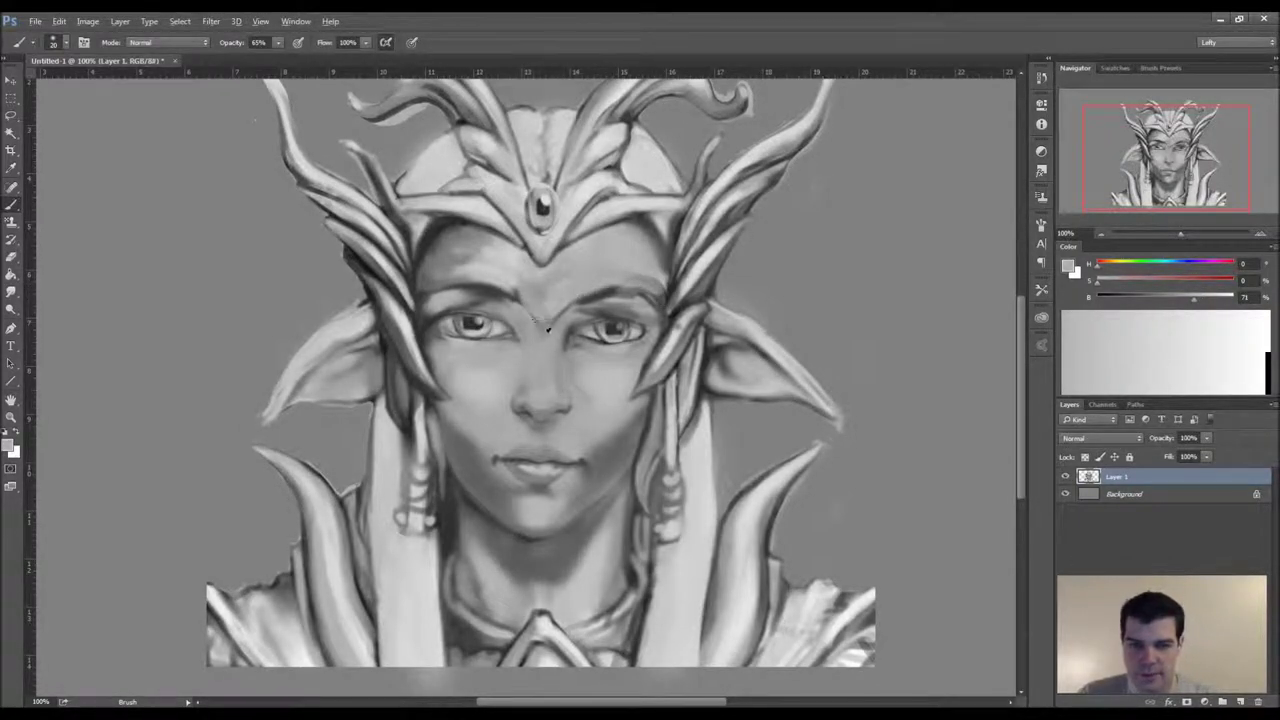
alt+click(543, 322)
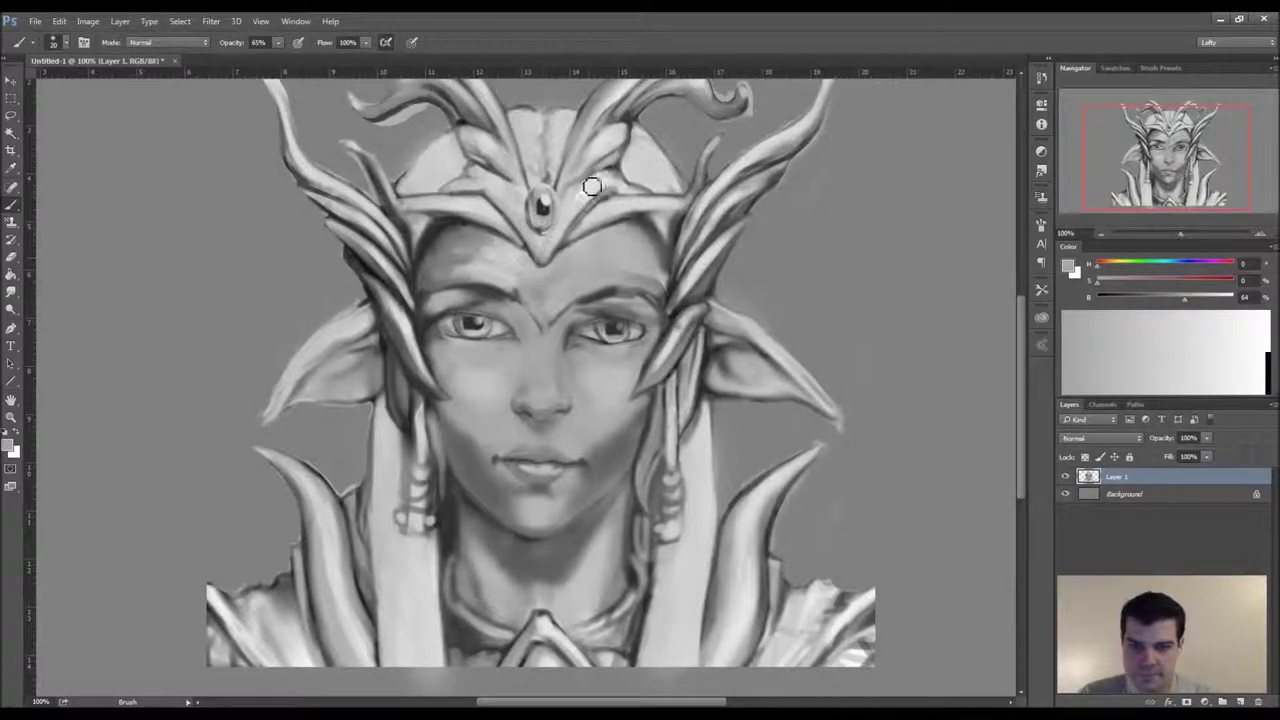
drag(558, 207, 545, 232)
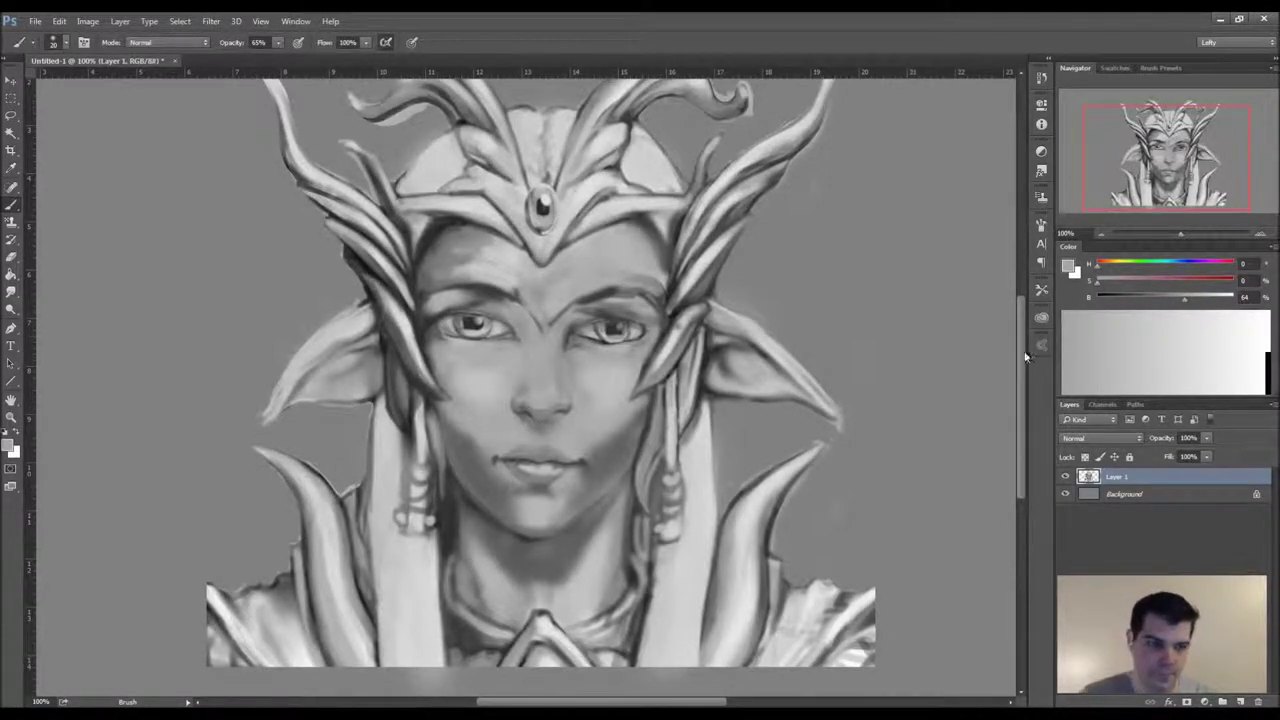
- Lasso the crown and its curled horns without the central hair, move the selection down over the forehead, and deselect
scroll(1025, 355, up, 3)
click(12, 116)
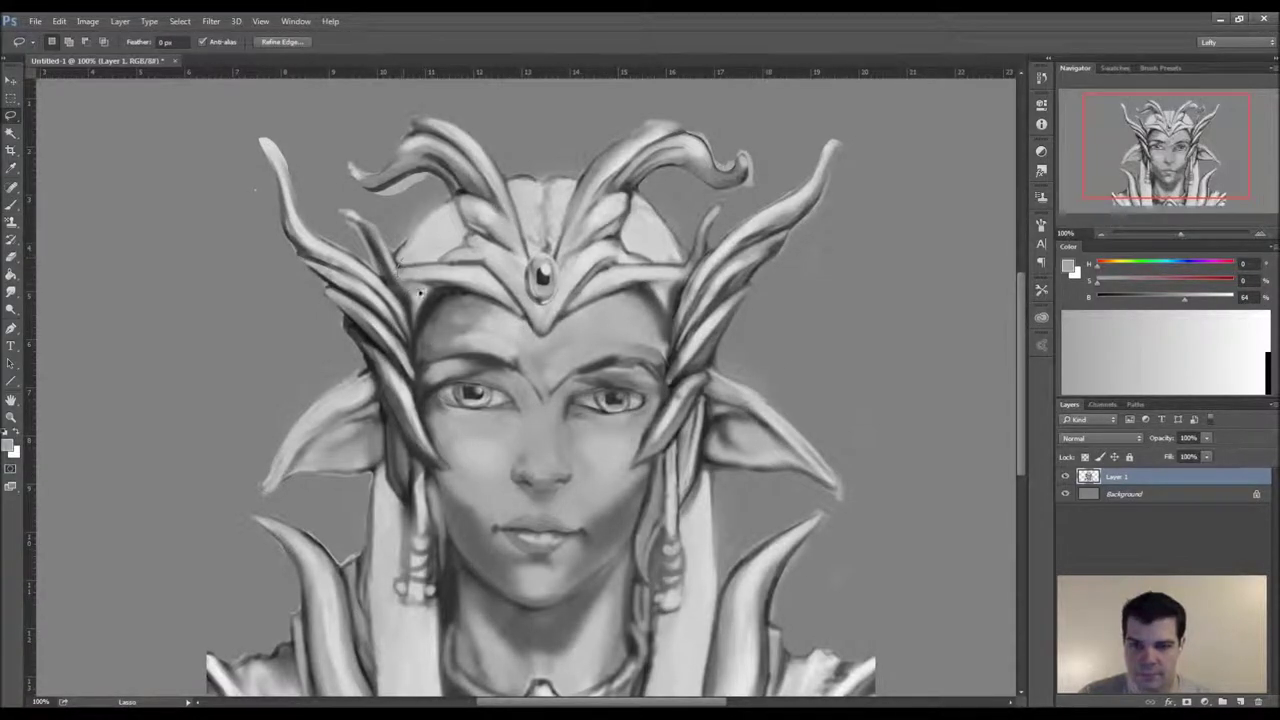
drag(494, 314, 562, 336)
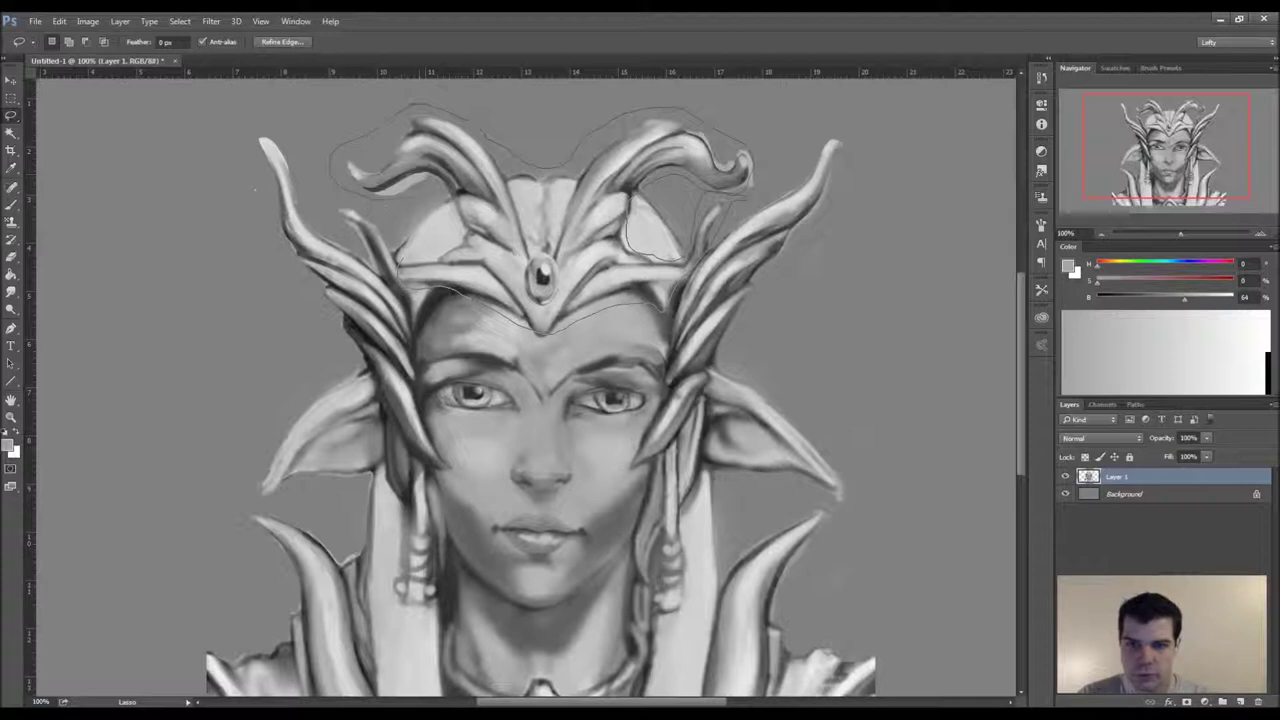
drag(405, 270, 406, 272)
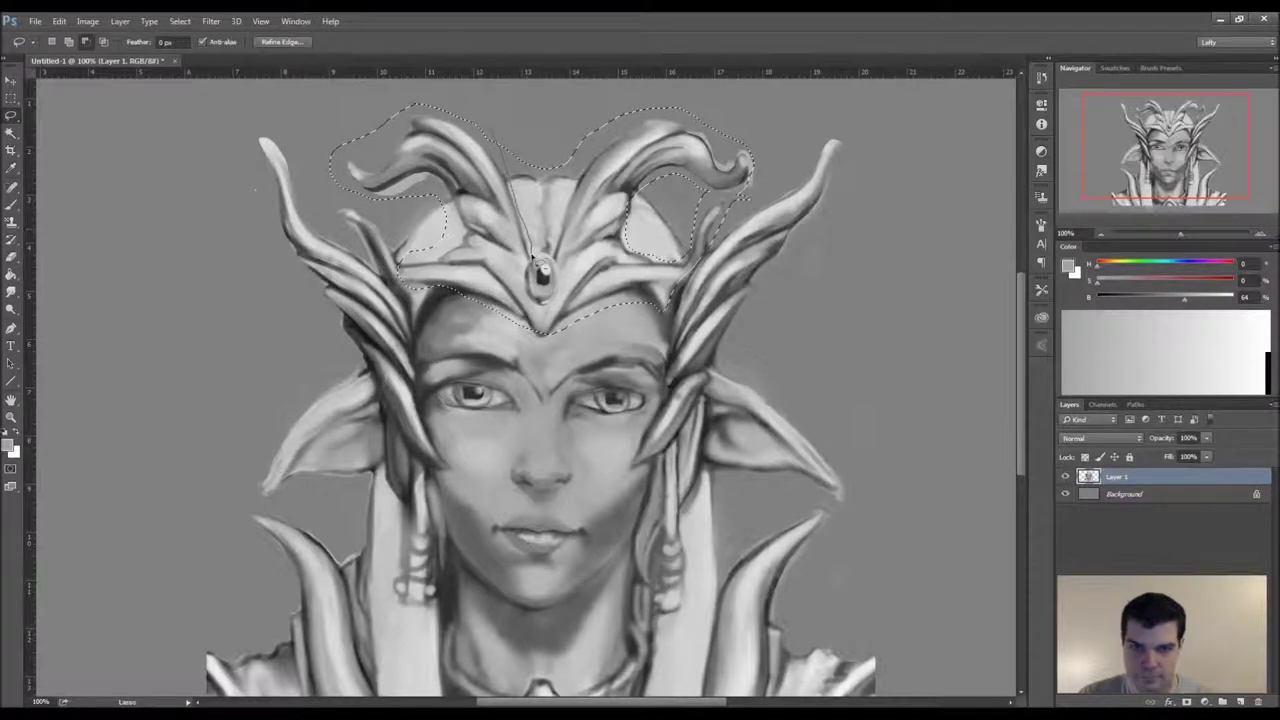
key(v)
drag(481, 265, 488, 333)
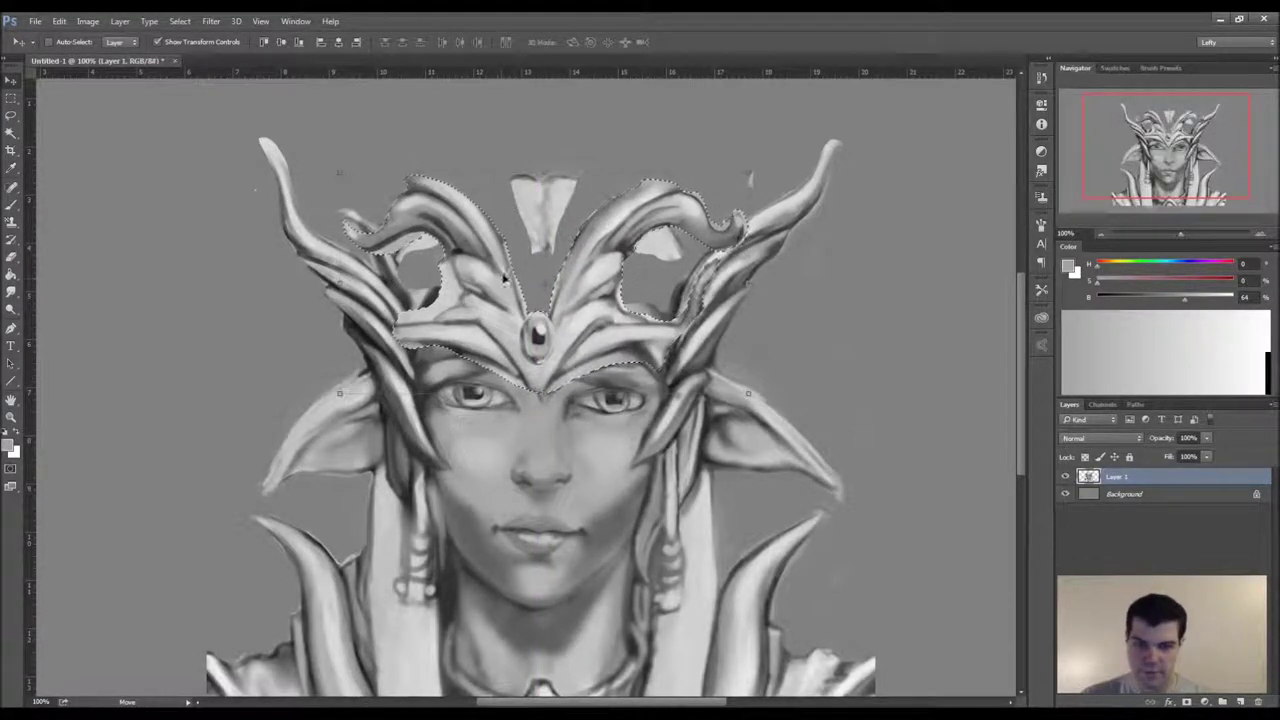
click(13, 207)
key(ctrl+d)
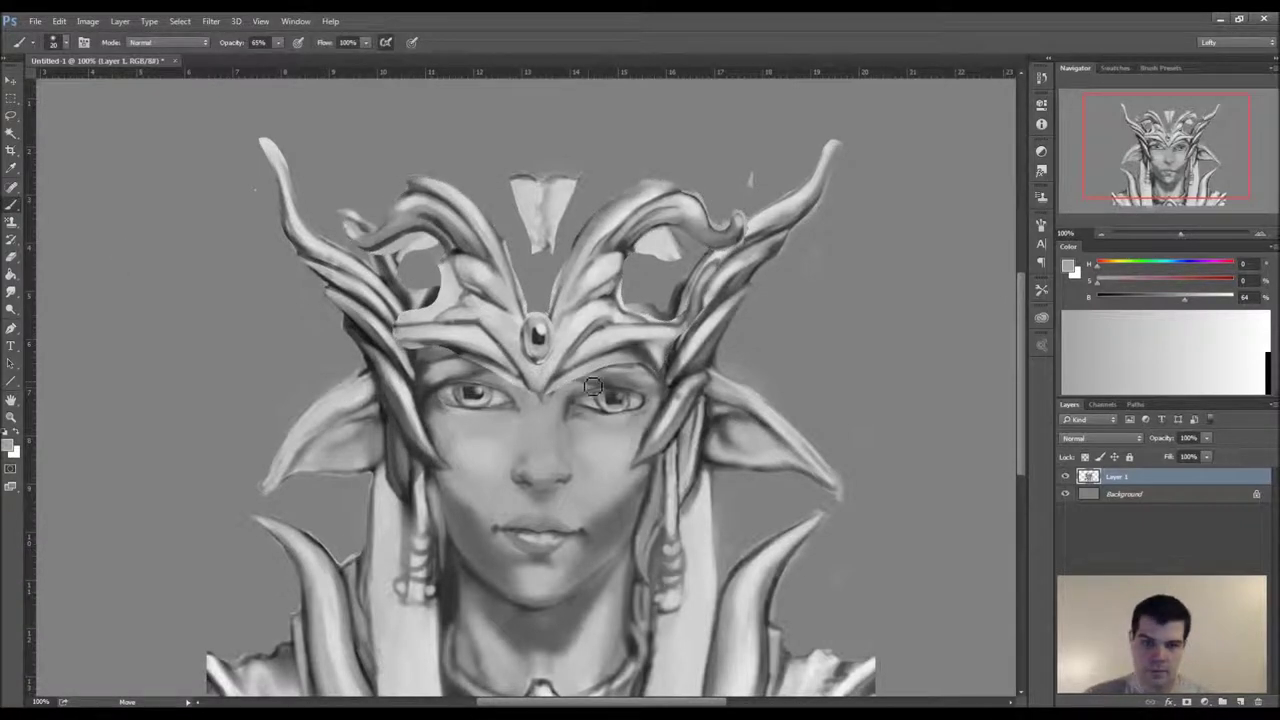
- Touch up the brow beneath the moved crown with 58% grey and fill the top of the head between the horns
alt+click(566, 400)
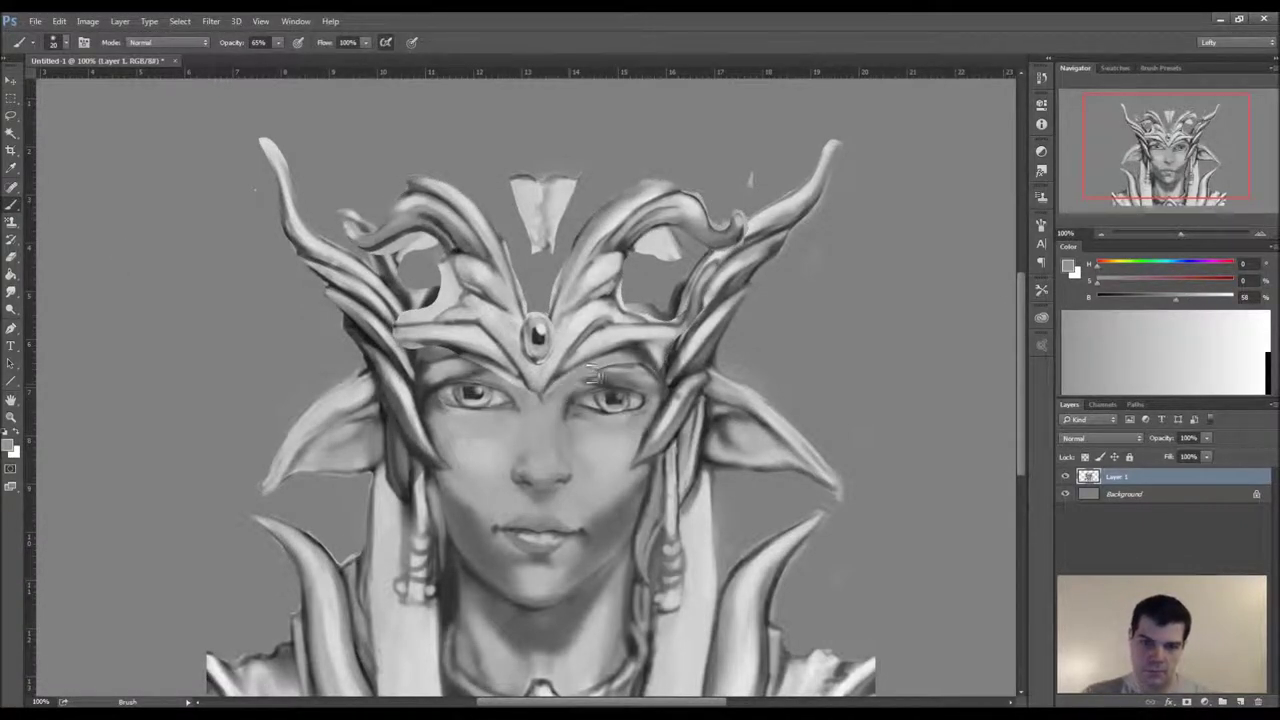
alt+click(546, 207)
key(bracketright)
mouse_move(519, 211)
mouse_down()
mouse_move(524, 260)
mouse_move(525, 199)
mouse_move(502, 230)
mouse_move(538, 295)
mouse_move(552, 220)
mouse_move(570, 235)
mouse_move(553, 250)
mouse_move(598, 205)
mouse_move(585, 215)
mouse_move(635, 300)
mouse_move(671, 258)
mouse_move(664, 249)
mouse_move(661, 276)
mouse_up()
alt+click(519, 191)
- Set the brush opacity to 100% and fill the openings under both horns and the top of the head with 81% grey
alt+click(660, 251)
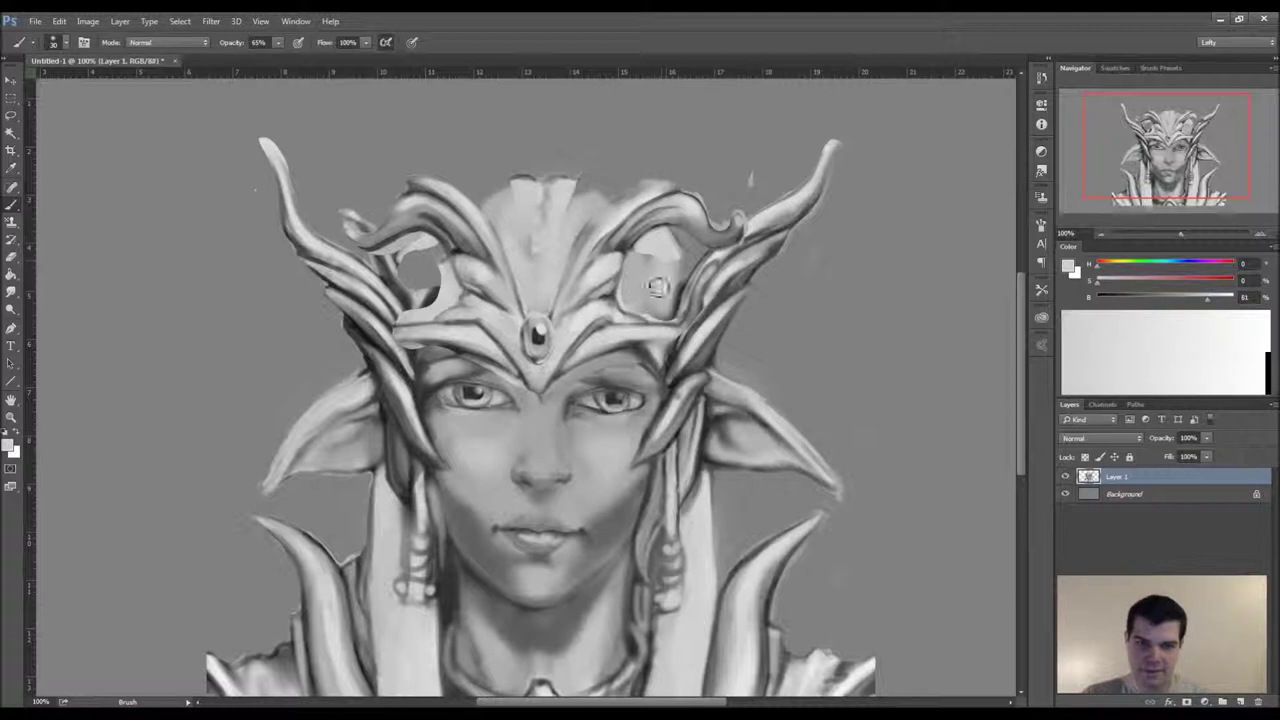
drag(278, 43, 285, 57)
mouse_move(651, 286)
mouse_down()
mouse_move(635, 275)
mouse_move(663, 266)
mouse_move(676, 290)
mouse_up()
mouse_move(420, 285)
mouse_down()
mouse_move(445, 300)
mouse_move(432, 248)
mouse_move(409, 286)
mouse_move(427, 291)
mouse_up()
mouse_move(513, 199)
mouse_down()
mouse_move(507, 230)
mouse_move(493, 212)
mouse_move(518, 194)
mouse_move(501, 197)
mouse_move(538, 267)
mouse_move(585, 201)
mouse_move(602, 202)
mouse_move(554, 272)
mouse_move(520, 240)
mouse_up()
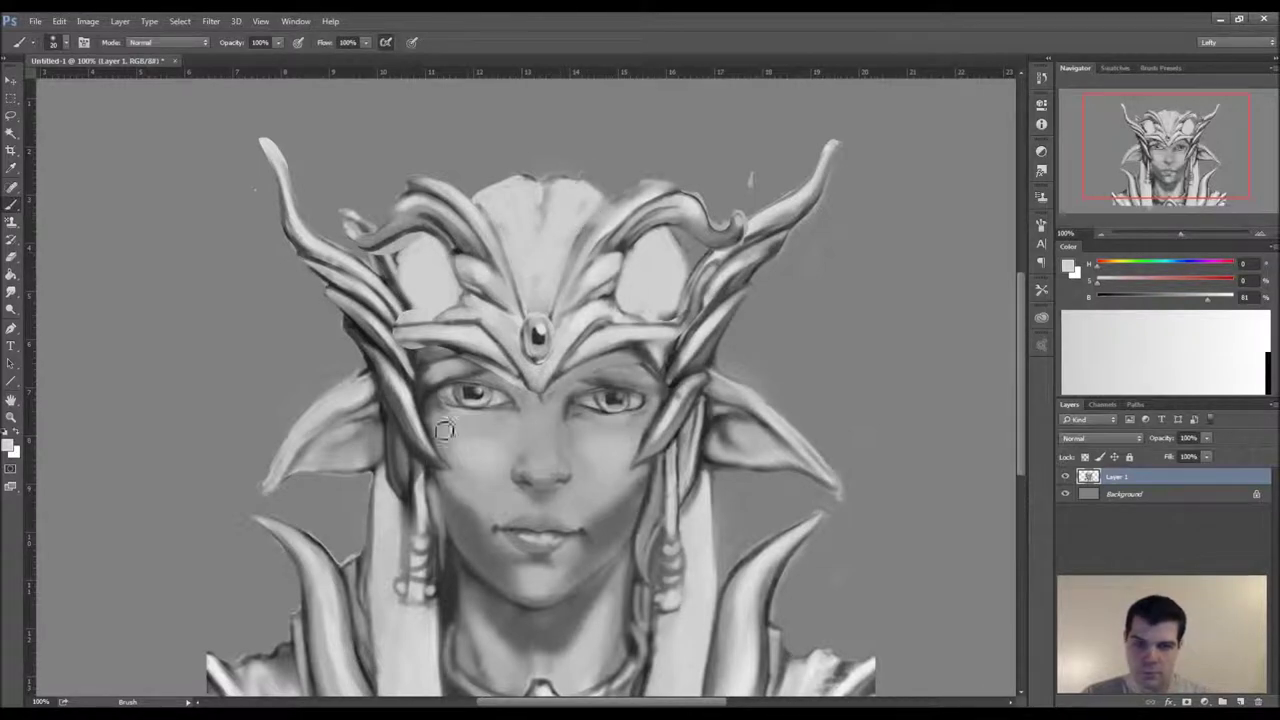
- Outline the crown's inner side edges beside both horn openings with a small brush and 29% grey
drag(436, 316, 415, 313)
alt+click(405, 302)
alt+click(398, 309)
key(bracketleft)
key(bracketleft)
key(bracketleft)
key(bracketleft)
key(bracketleft)
mouse_move(411, 345)
mouse_down()
mouse_move(393, 311)
mouse_move(395, 295)
mouse_move(404, 303)
mouse_up()
key(bracketright)
mouse_move(640, 353)
mouse_down()
mouse_move(682, 331)
mouse_move(673, 351)
mouse_move(688, 298)
mouse_up()
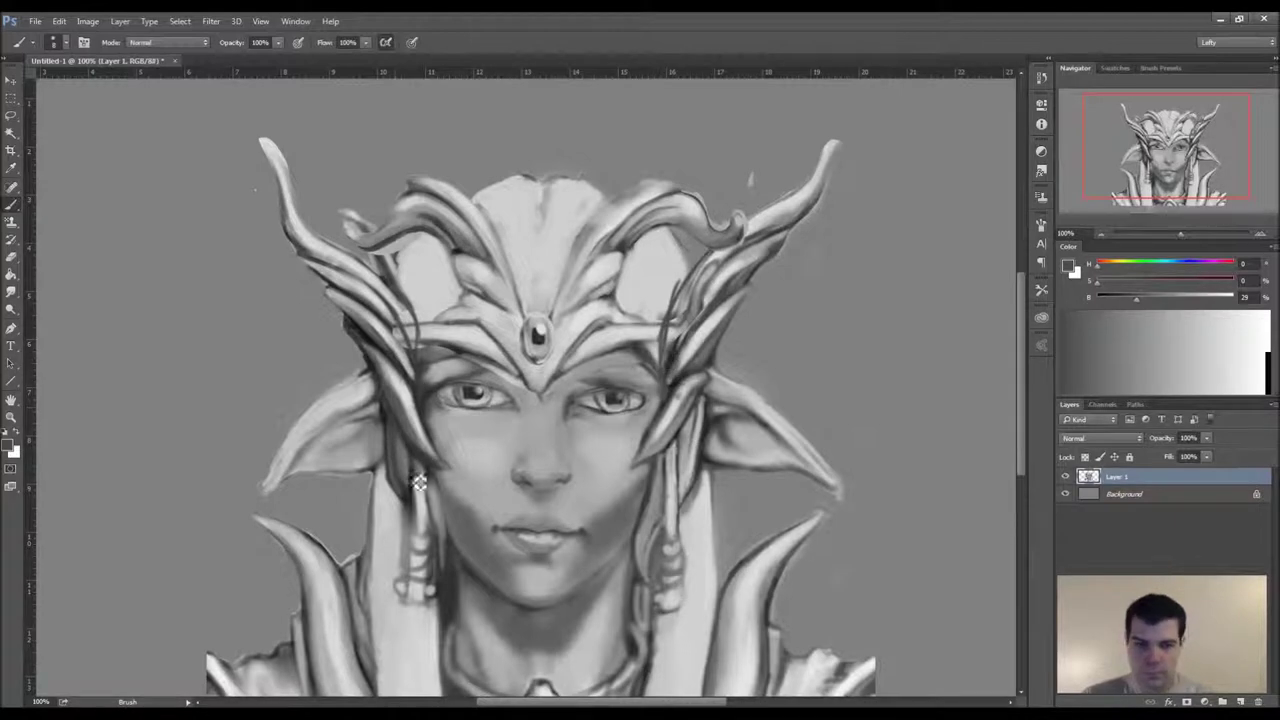
- Shade the outer brow areas beneath the crown with 44% grey, and clean up the edges of the ear and curled horn
alt+click(524, 395)
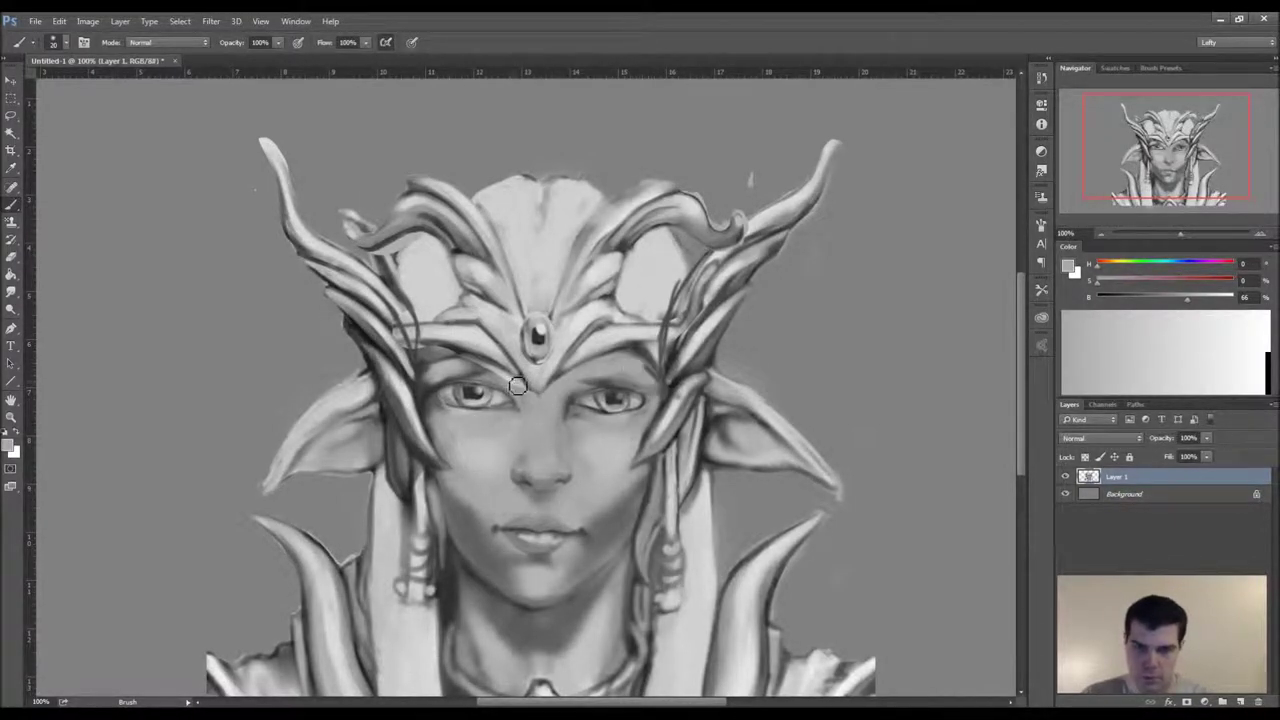
alt+click(433, 389)
alt+click(428, 404)
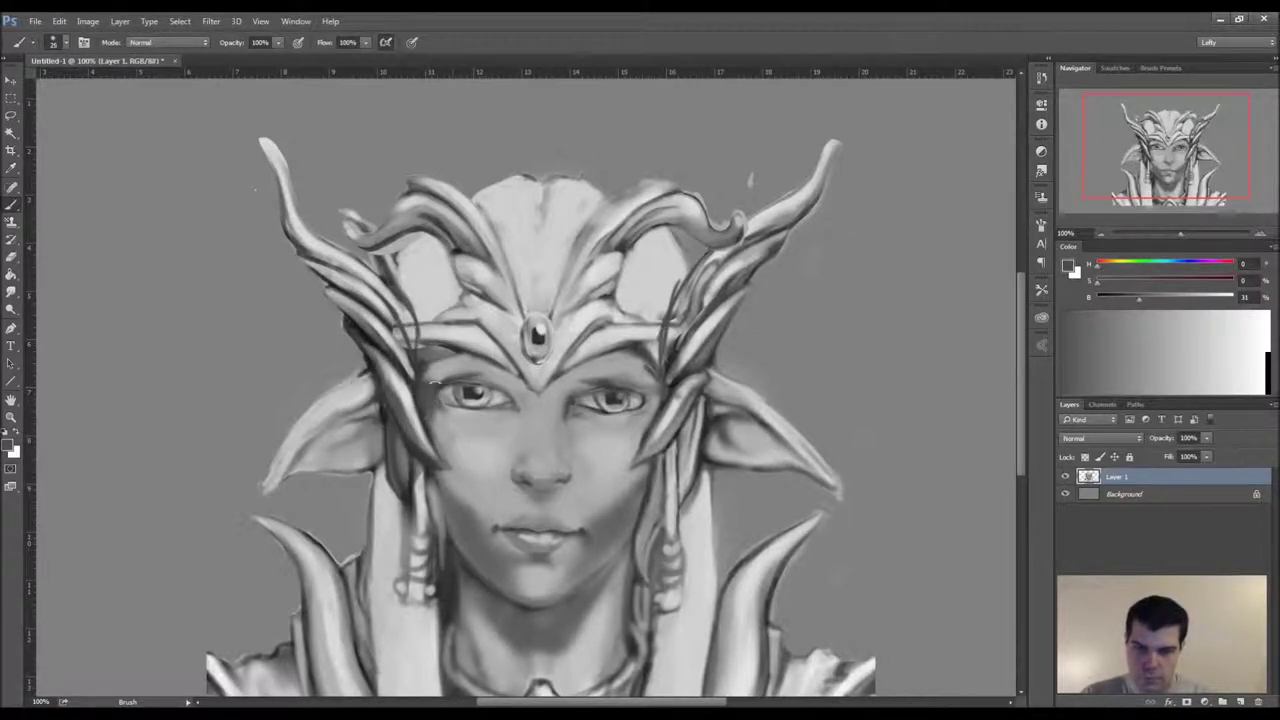
alt+click(461, 358)
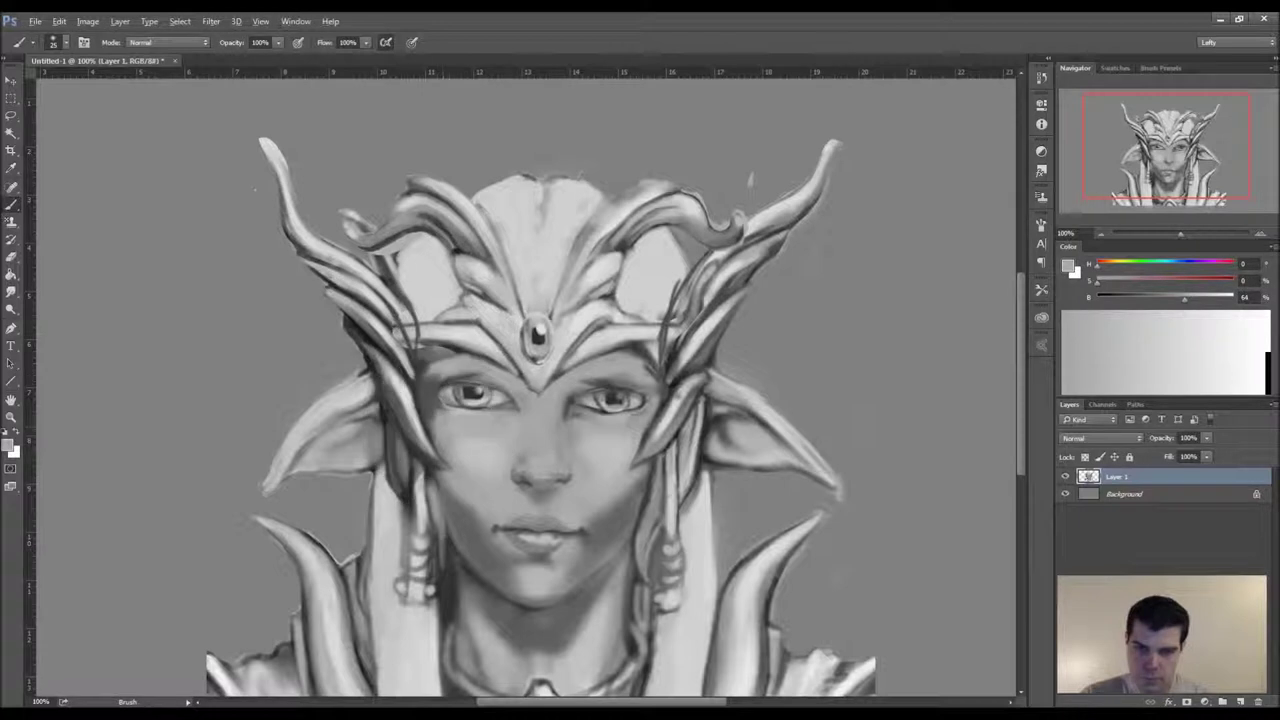
alt+click(434, 376)
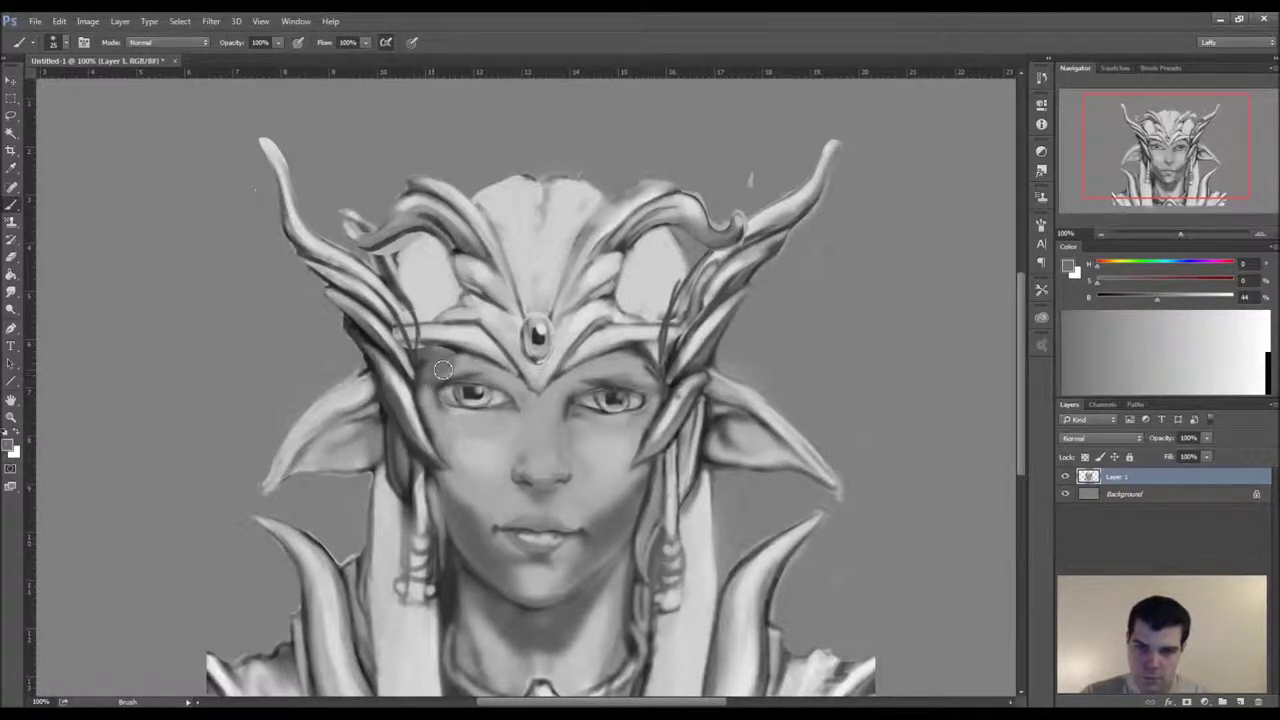
drag(653, 384, 643, 360)
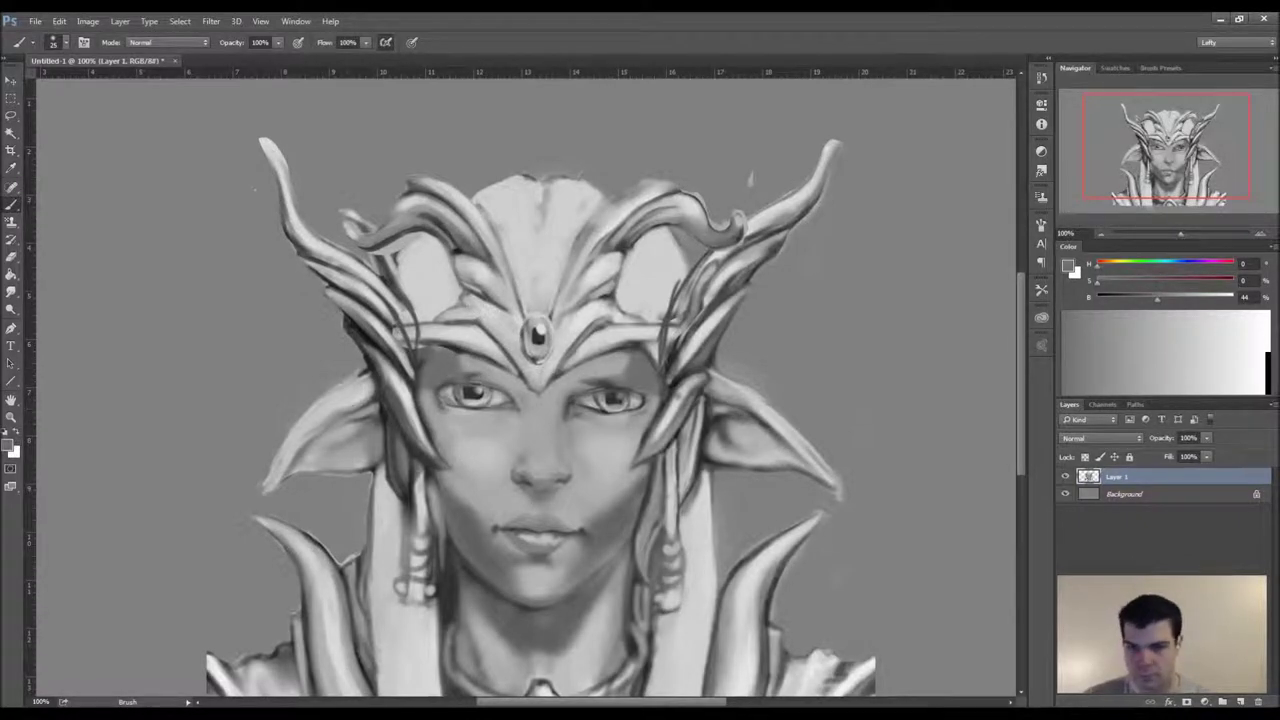
mouse_move(344, 388)
mouse_down()
mouse_move(283, 440)
mouse_move(300, 432)
mouse_up()
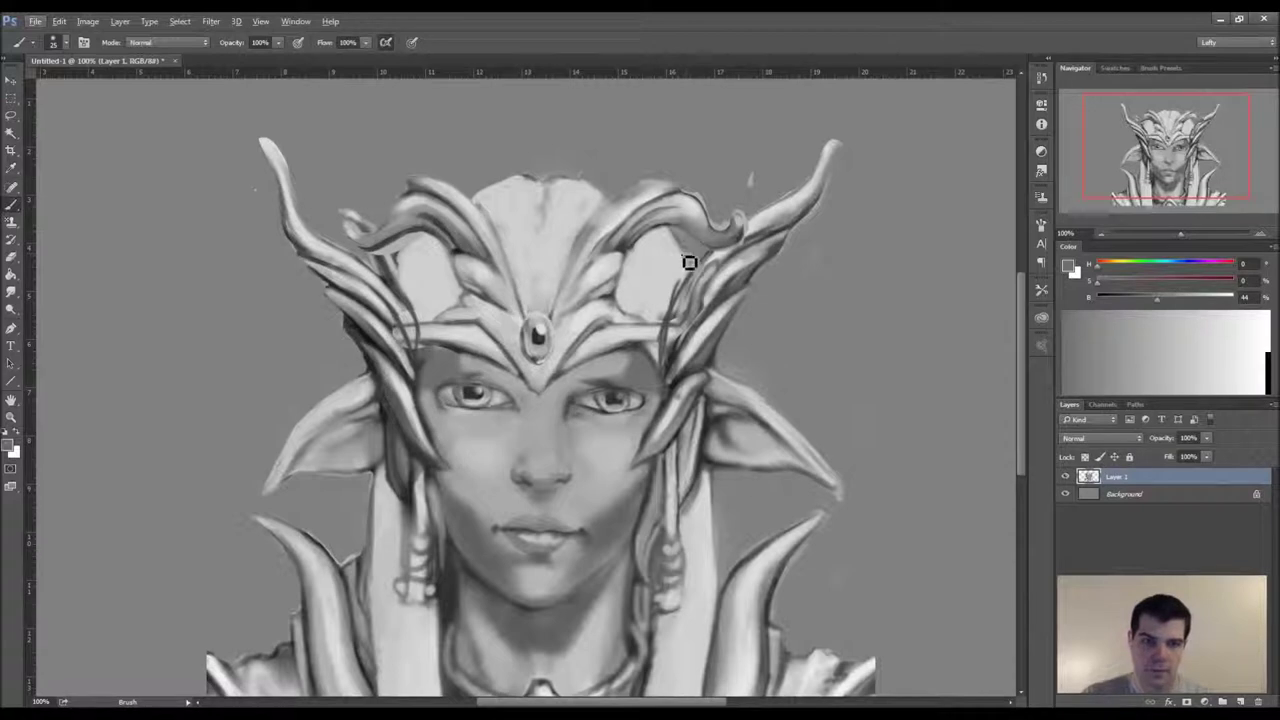
drag(679, 195, 728, 241)
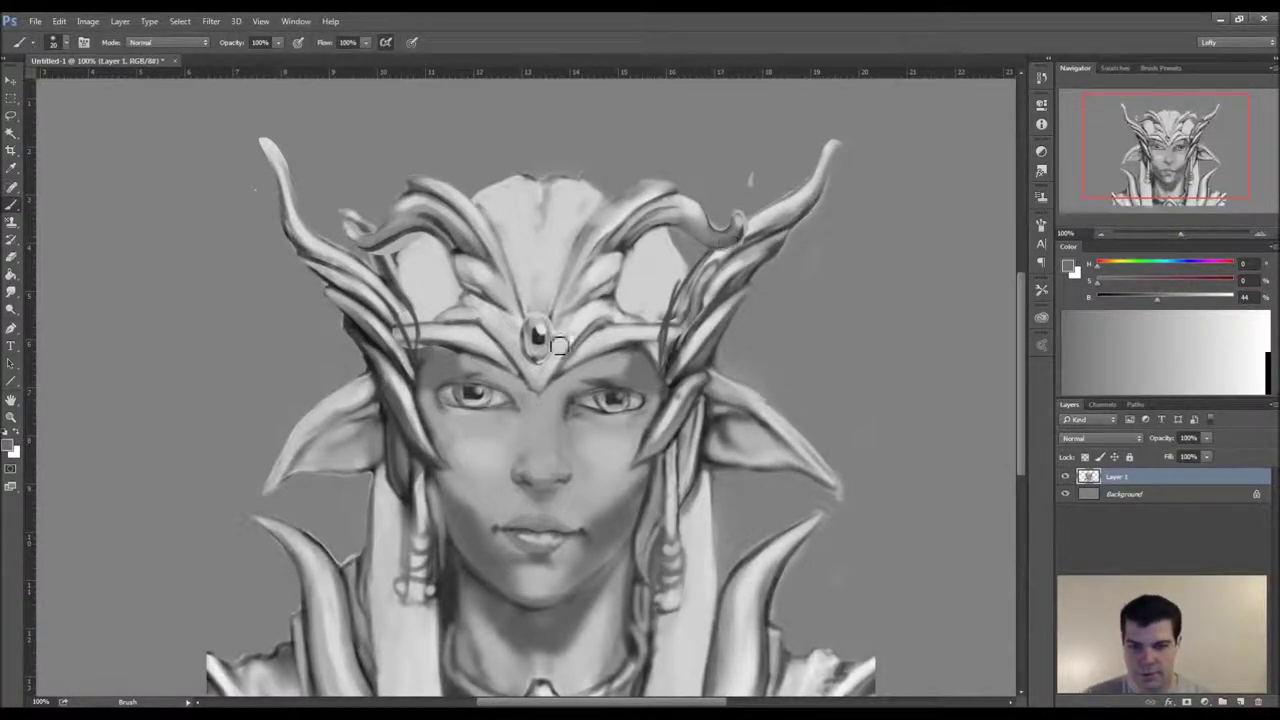
- Darken the upper lash lines and outer corners of both eyes with 18% grey, and lighten the skin beneath them with 74% grey
alt+click(478, 388)
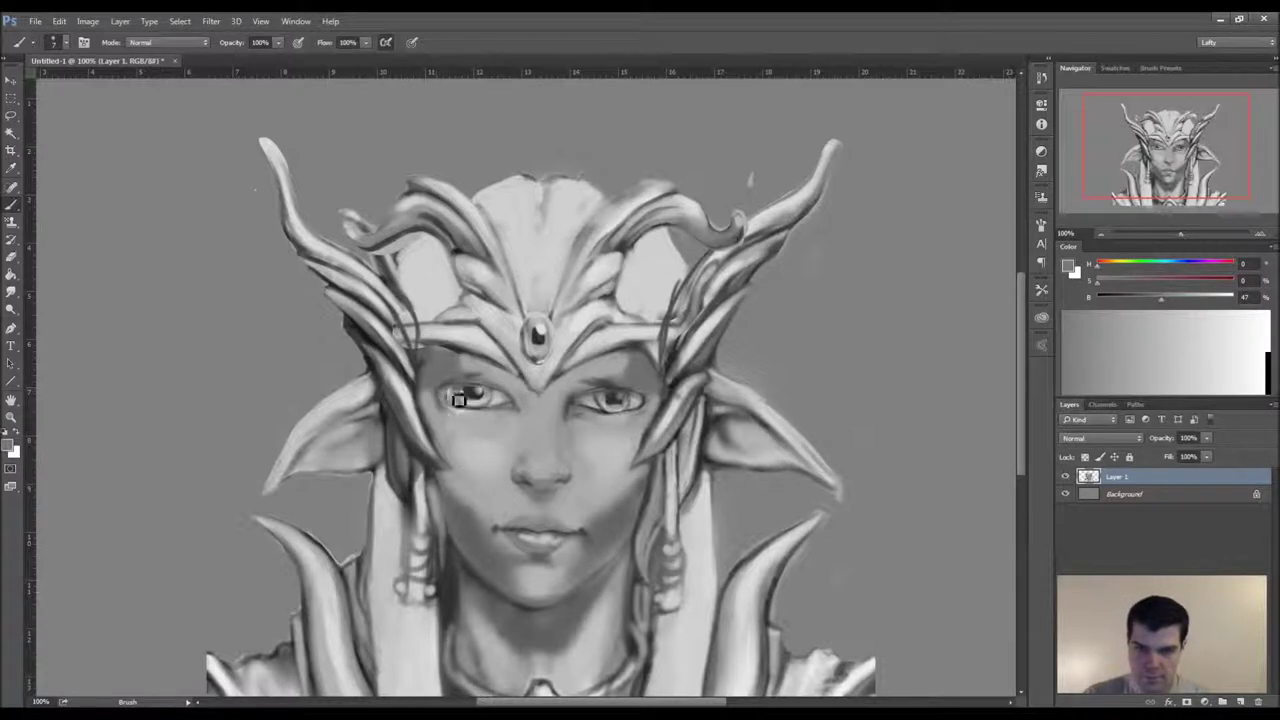
alt+click(466, 392)
drag(440, 402, 476, 384)
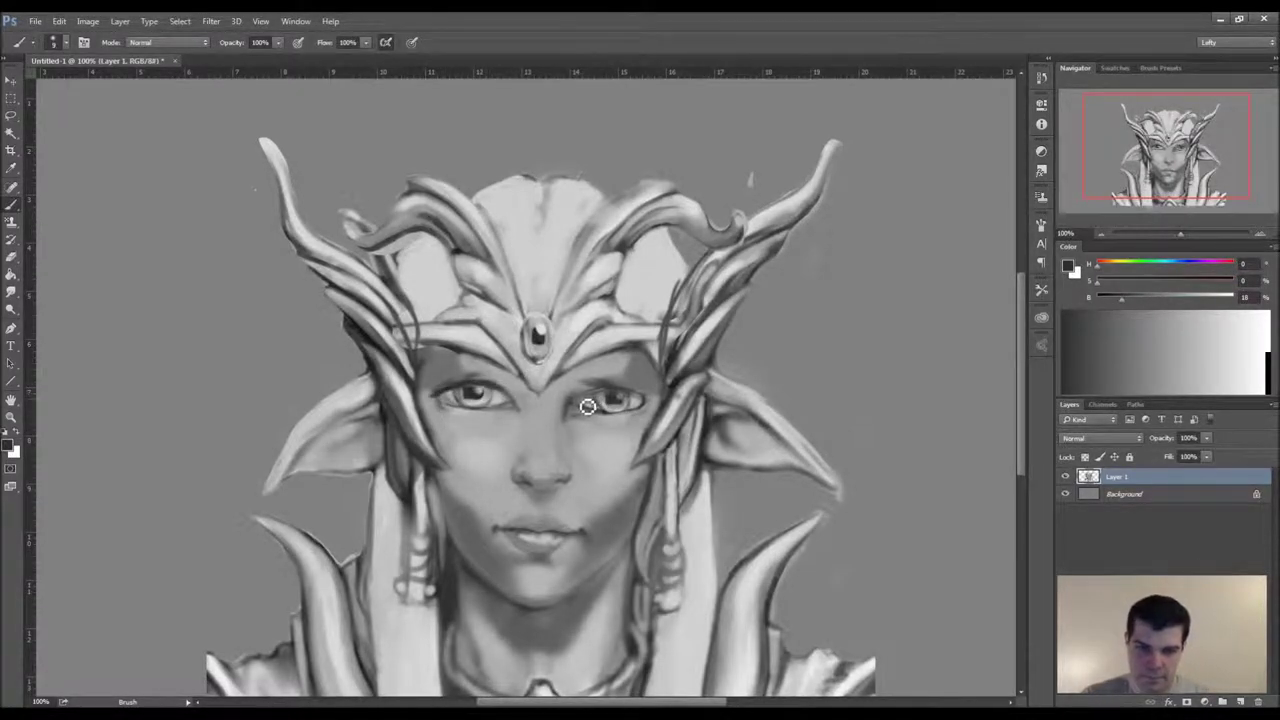
drag(639, 397, 655, 403)
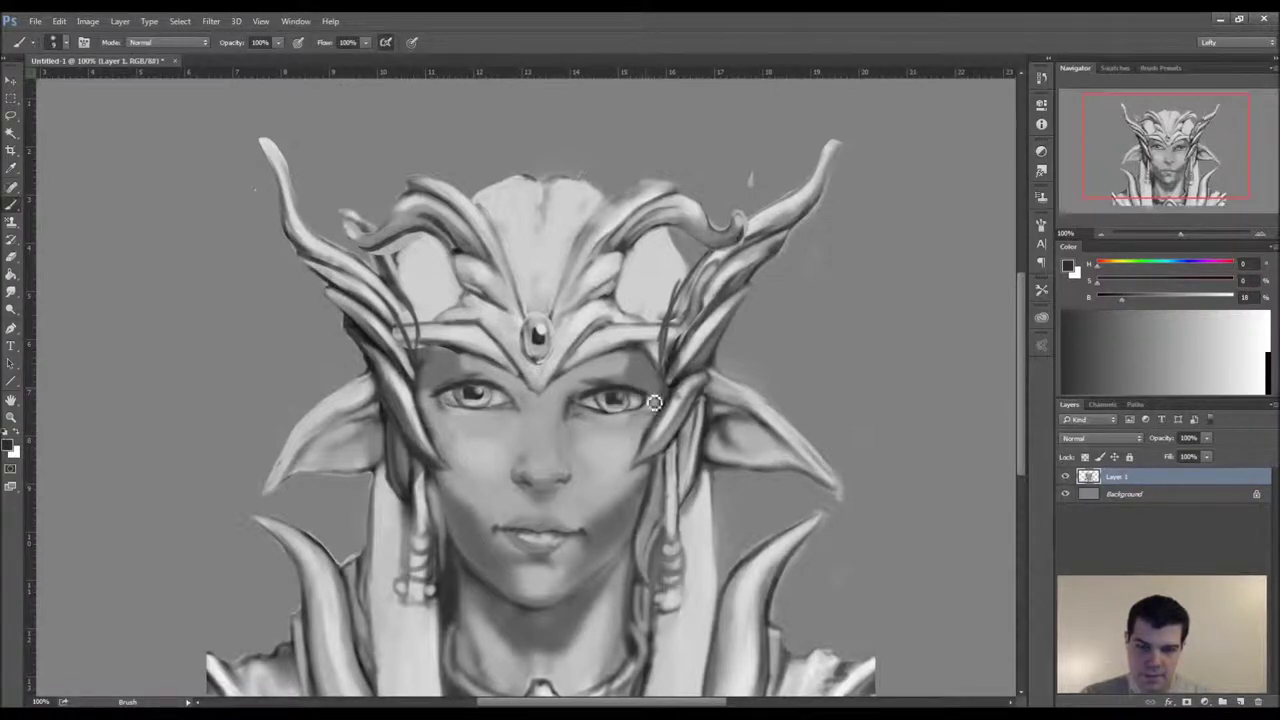
alt+click(627, 434)
alt+click(608, 438)
drag(605, 423, 596, 419)
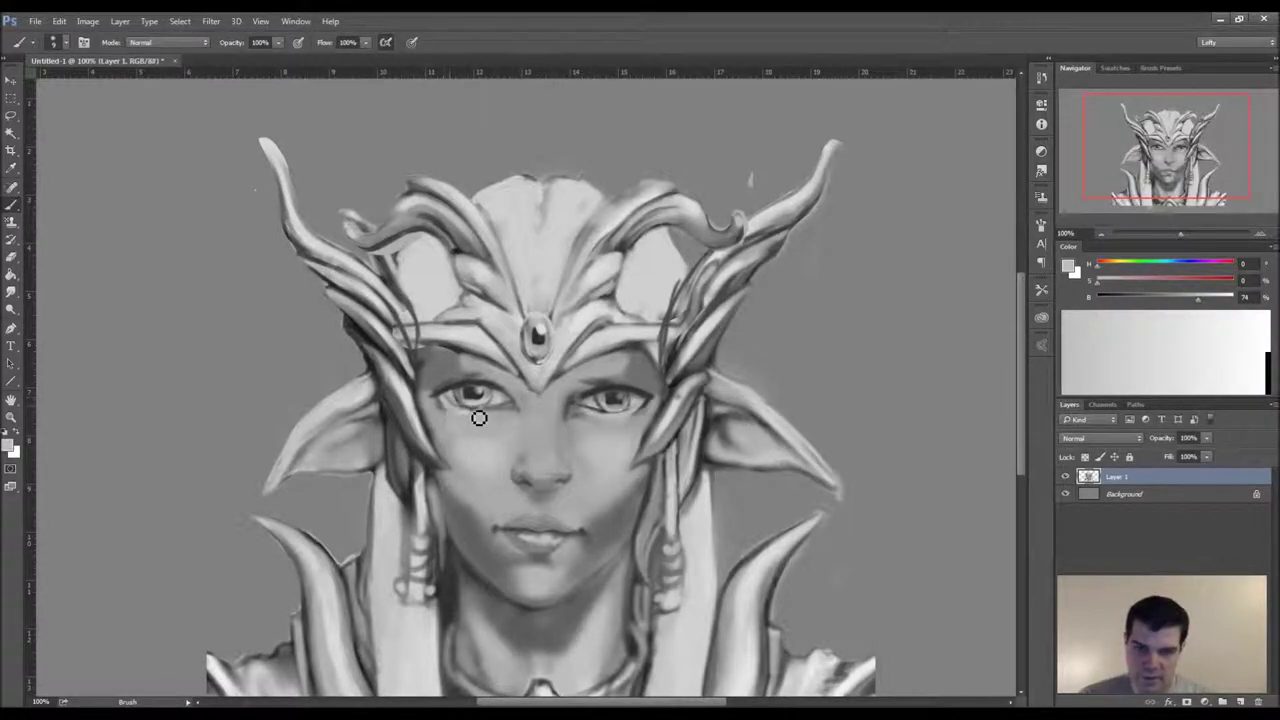
- Define the eyelid creases above both eyes with sampled dark grey and blend the lids with 64% grey
alt+click(438, 401)
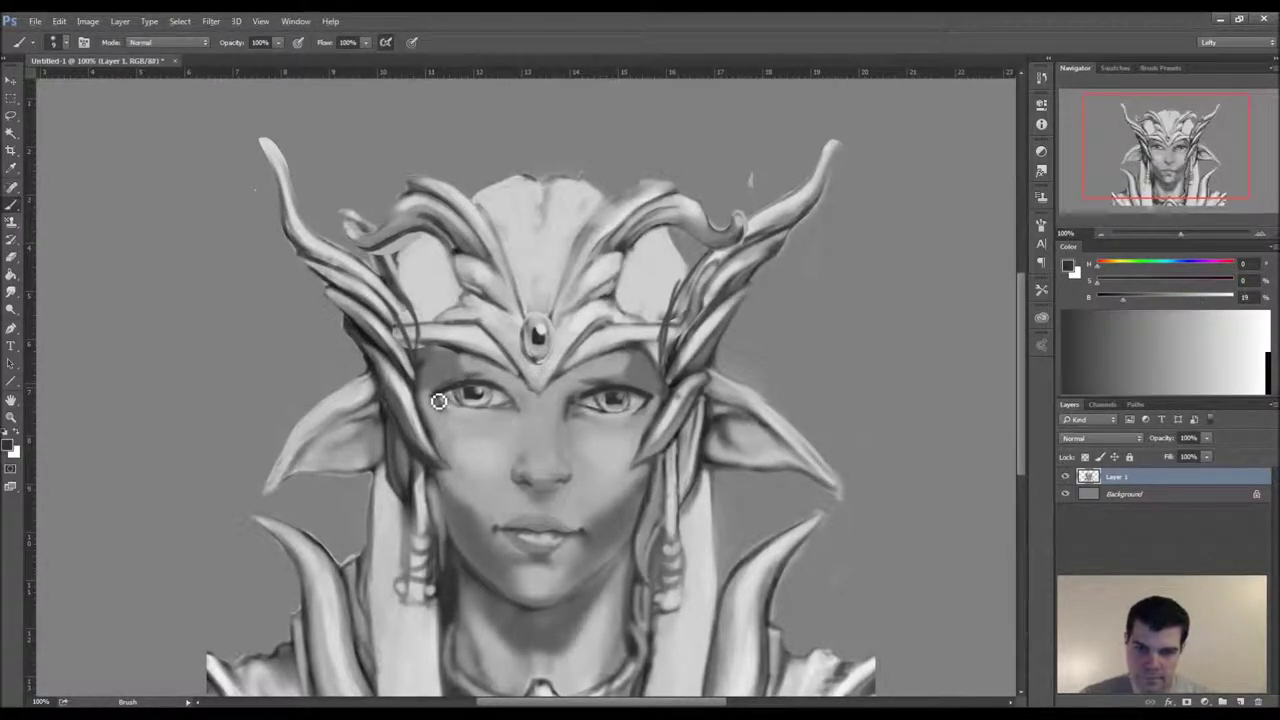
mouse_move(603, 386)
mouse_down()
mouse_move(632, 384)
mouse_move(618, 390)
mouse_up()
alt+click(582, 385)
alt+click(598, 398)
alt+click(625, 403)
drag(500, 384, 467, 387)
alt+click(463, 384)
alt+click(472, 374)
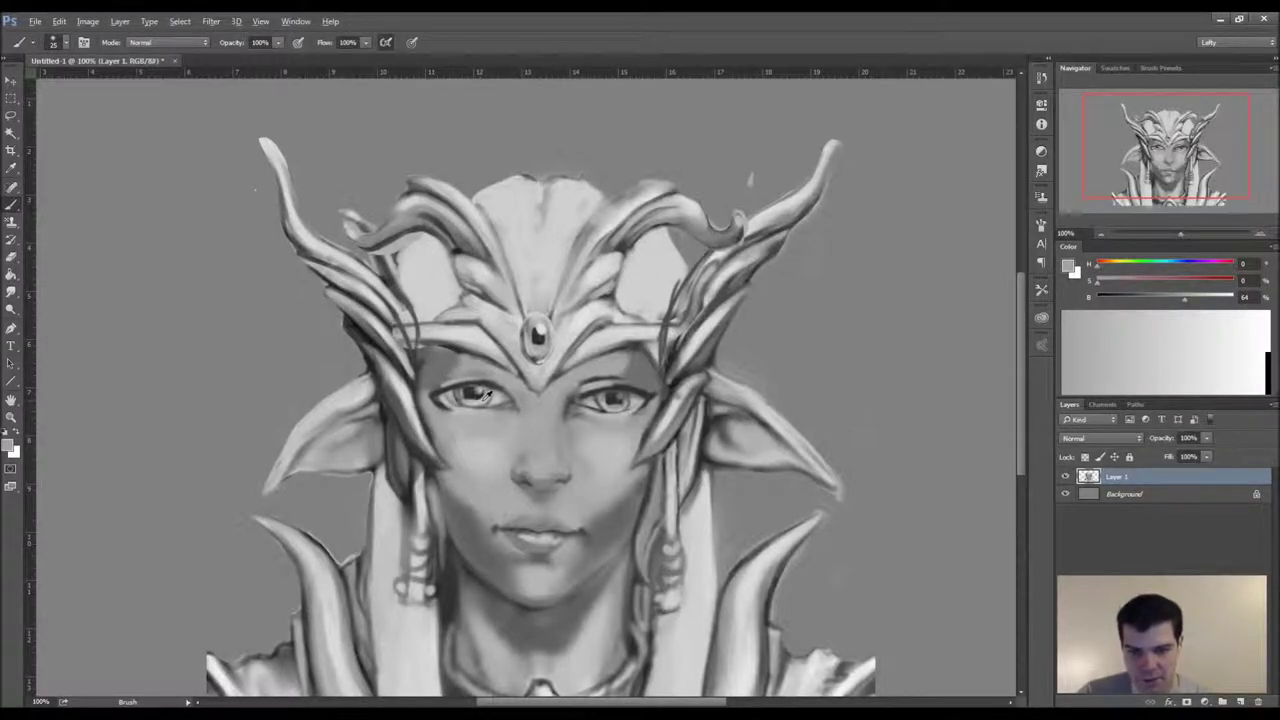
- Highlight the tip of the nose and both cheeks beneath the eyes with 85% grey
alt+click(488, 397)
alt+click(540, 272)
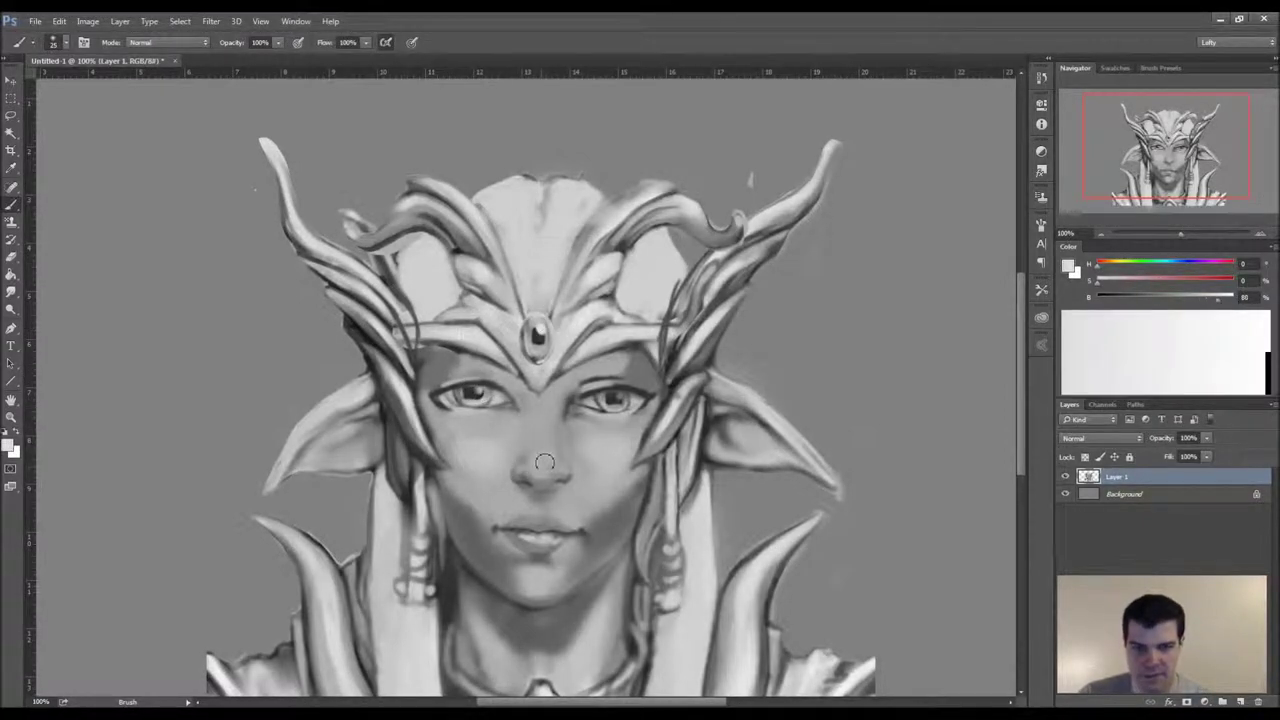
alt+click(545, 460)
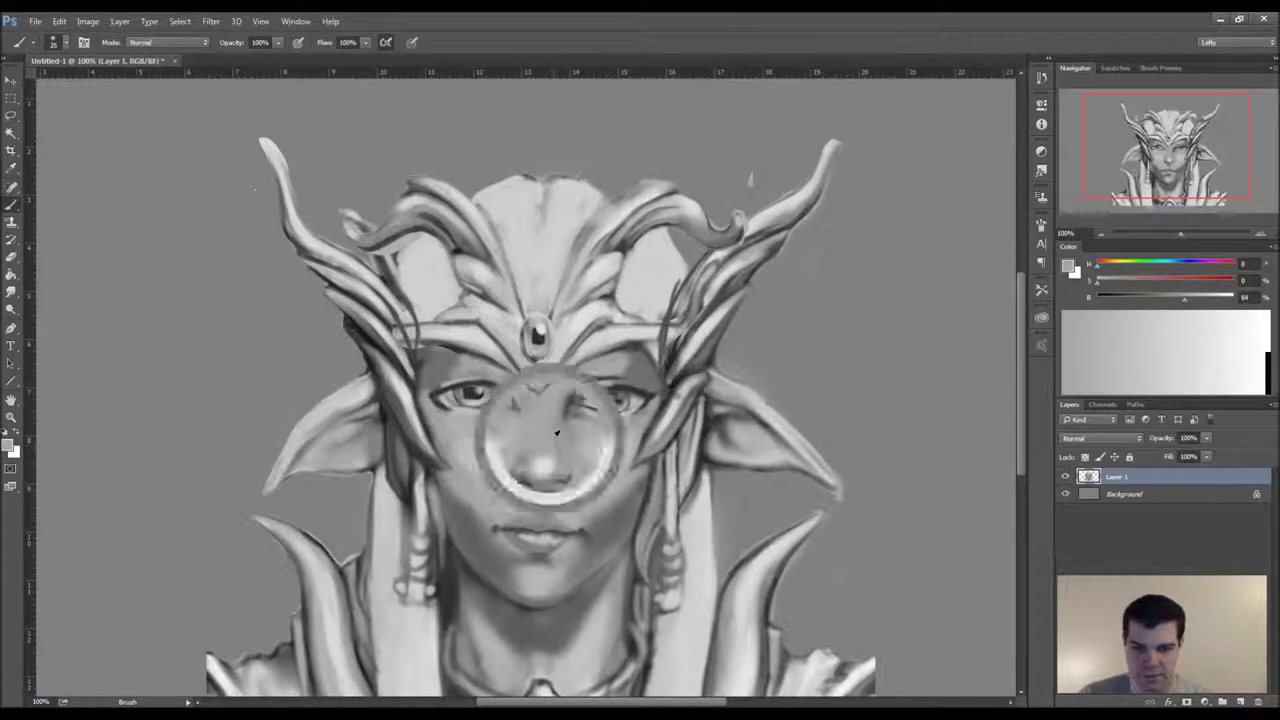
alt+click(545, 462)
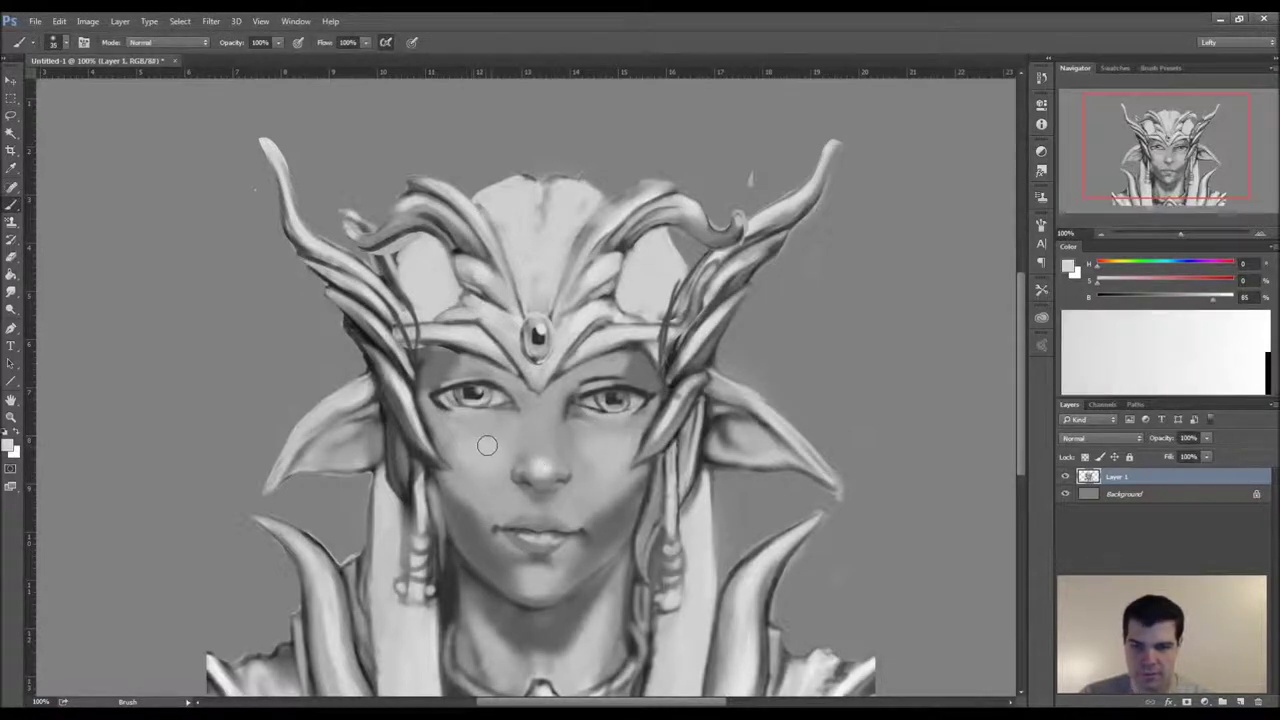
key(bracketleft)
key(bracketleft)
key(bracketleft)
mouse_move(588, 438)
mouse_down()
mouse_move(630, 444)
mouse_move(598, 443)
mouse_move(592, 480)
mouse_move(557, 500)
mouse_move(561, 519)
mouse_move(552, 494)
mouse_move(515, 512)
mouse_move(517, 499)
mouse_move(472, 485)
mouse_up()
- Brighten the bridge of the nose and the chin with 85% grey, using a larger brush
key(bracketright)
key(bracketright)
key(bracketright)
key(bracketright)
drag(543, 430, 543, 458)
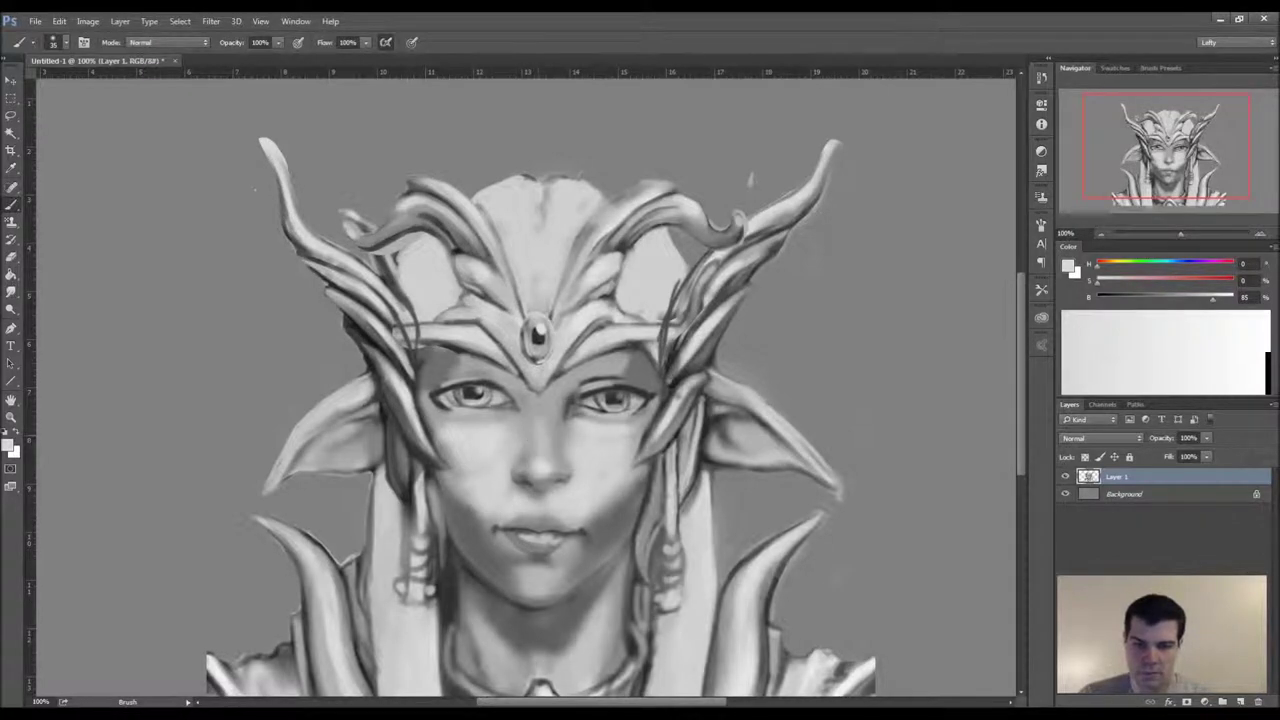
key(bracketleft)
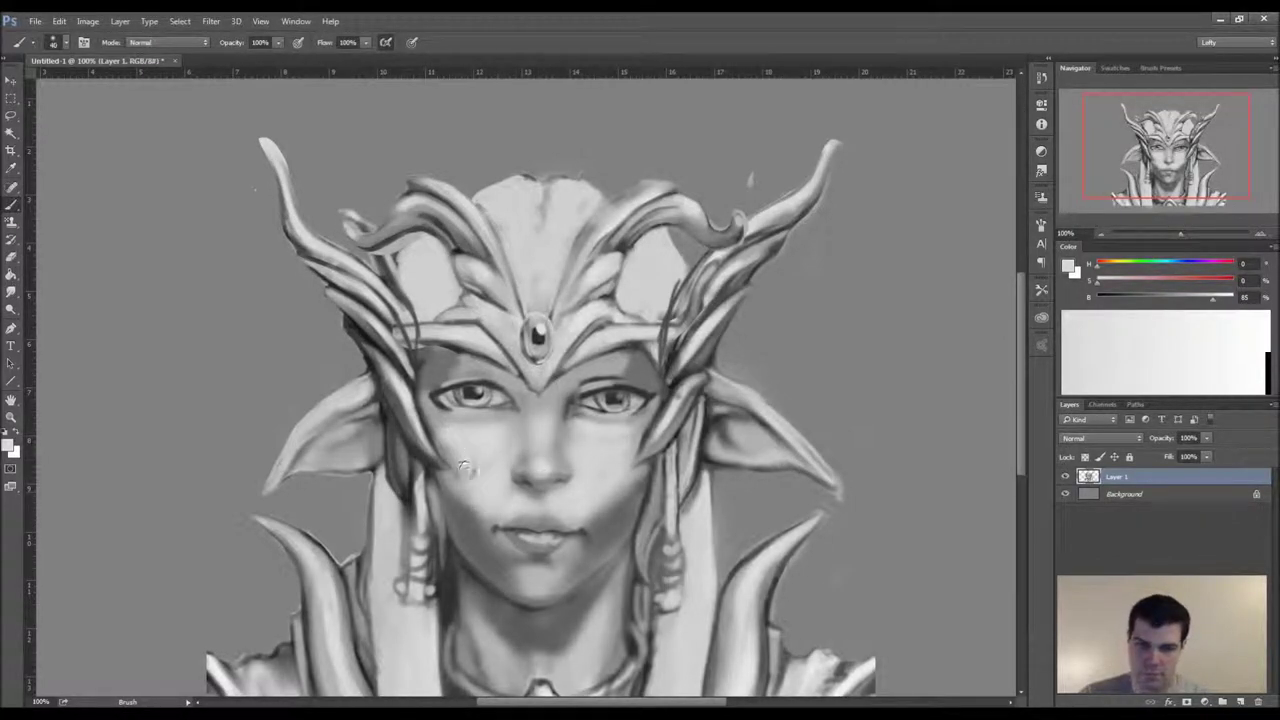
mouse_move(541, 588)
mouse_down()
mouse_move(535, 578)
mouse_move(558, 576)
mouse_move(537, 573)
mouse_up()
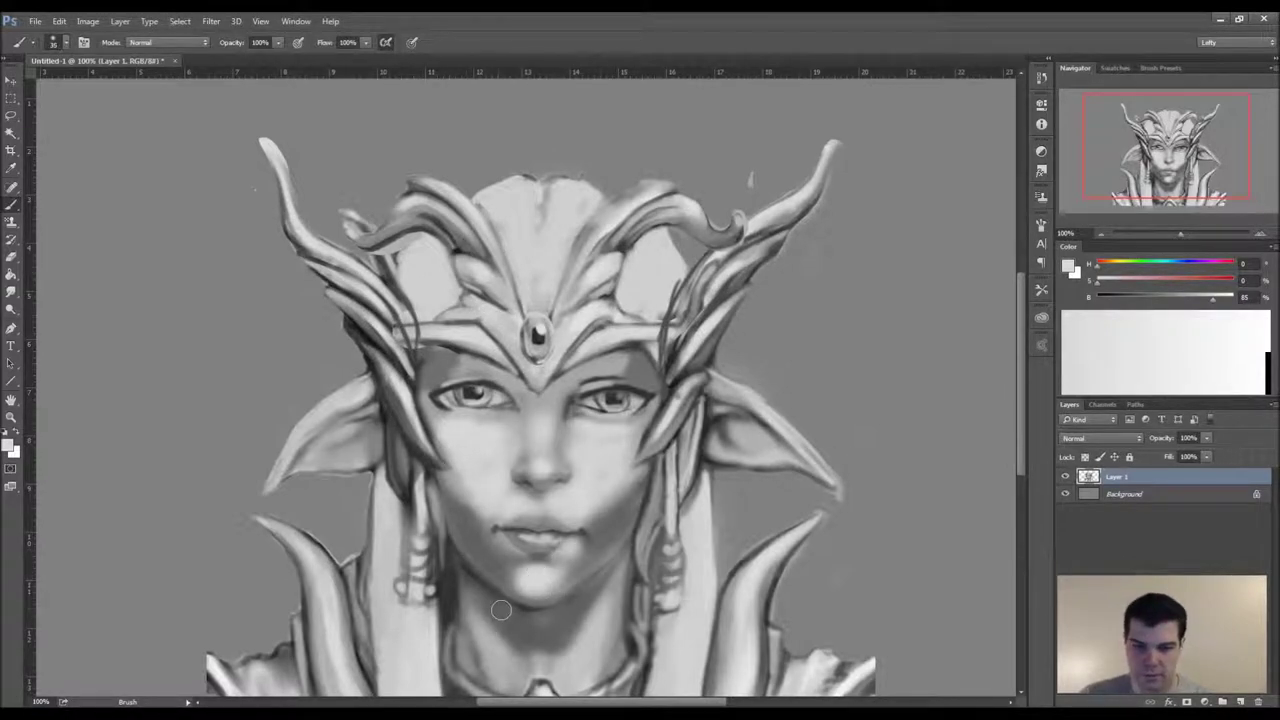
- Blend the lower cheeks on both sides of the mouth down to the jaw with sampled greys around 55%
alt+click(632, 418)
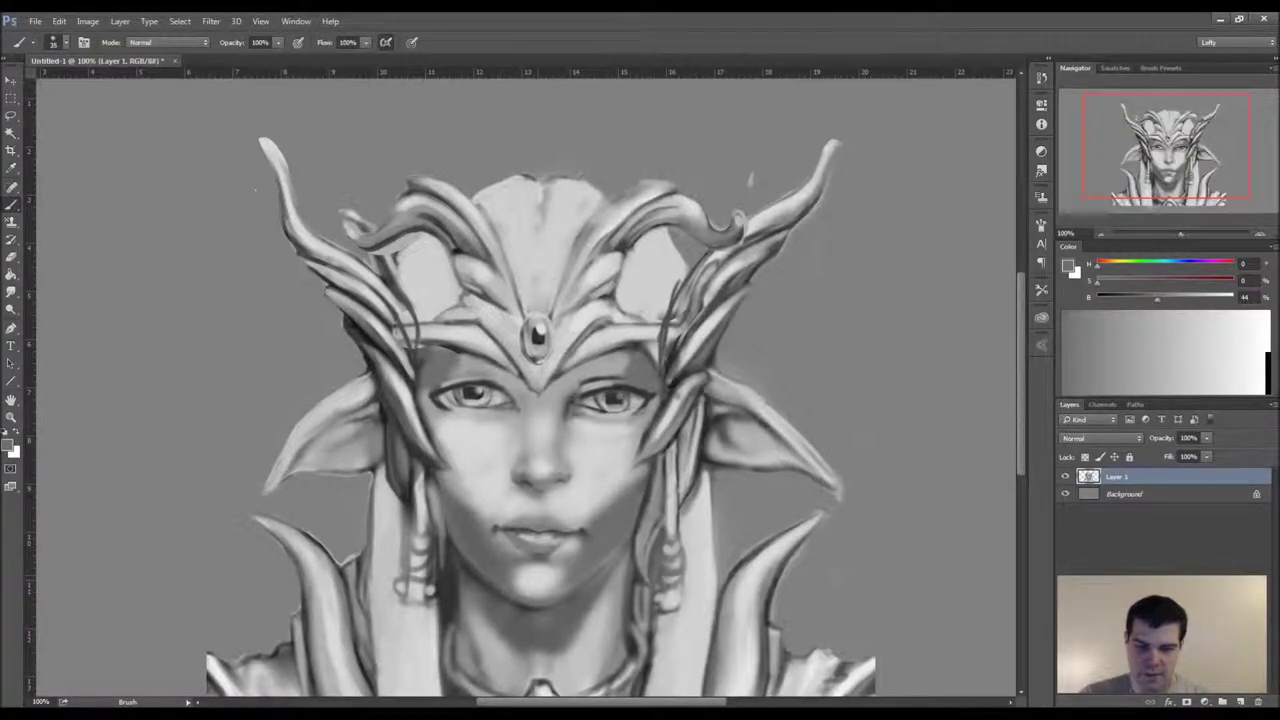
alt+click(510, 423)
mouse_move(475, 545)
mouse_down()
mouse_move(455, 515)
mouse_move(478, 548)
mouse_up()
alt+click(476, 546)
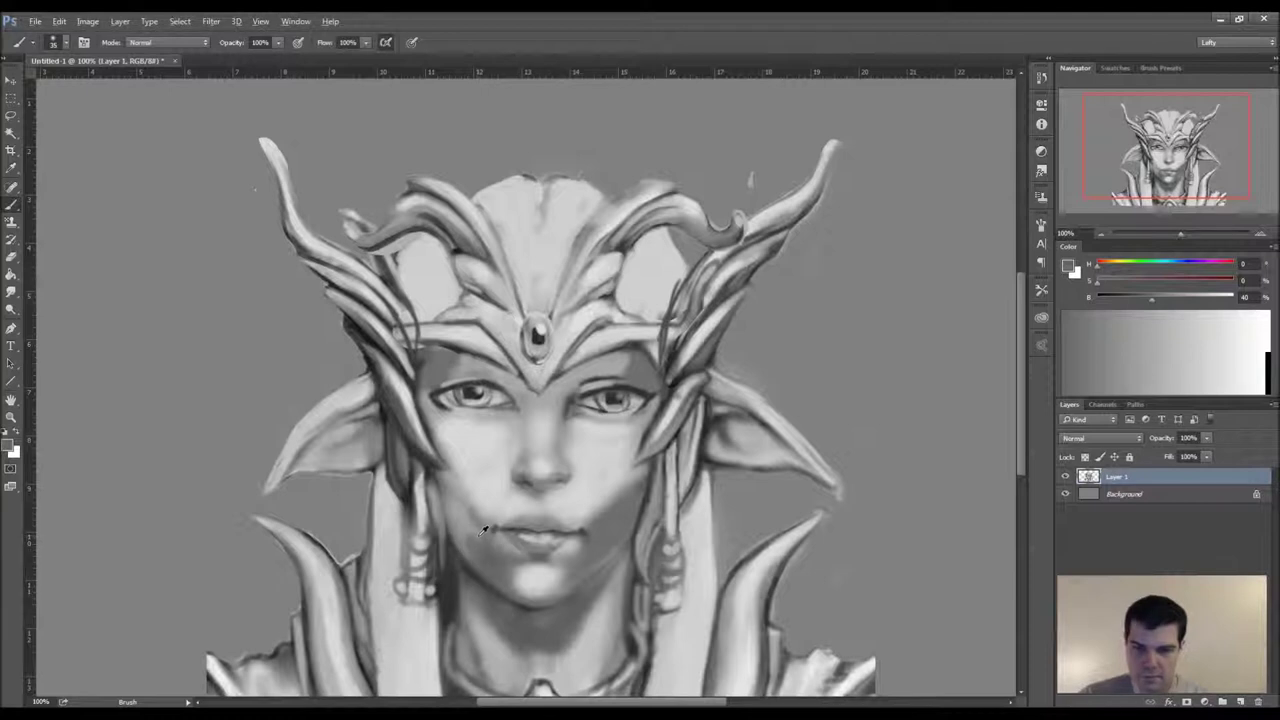
alt+click(478, 533)
mouse_move(472, 540)
mouse_down()
mouse_move(490, 570)
mouse_move(506, 566)
mouse_up()
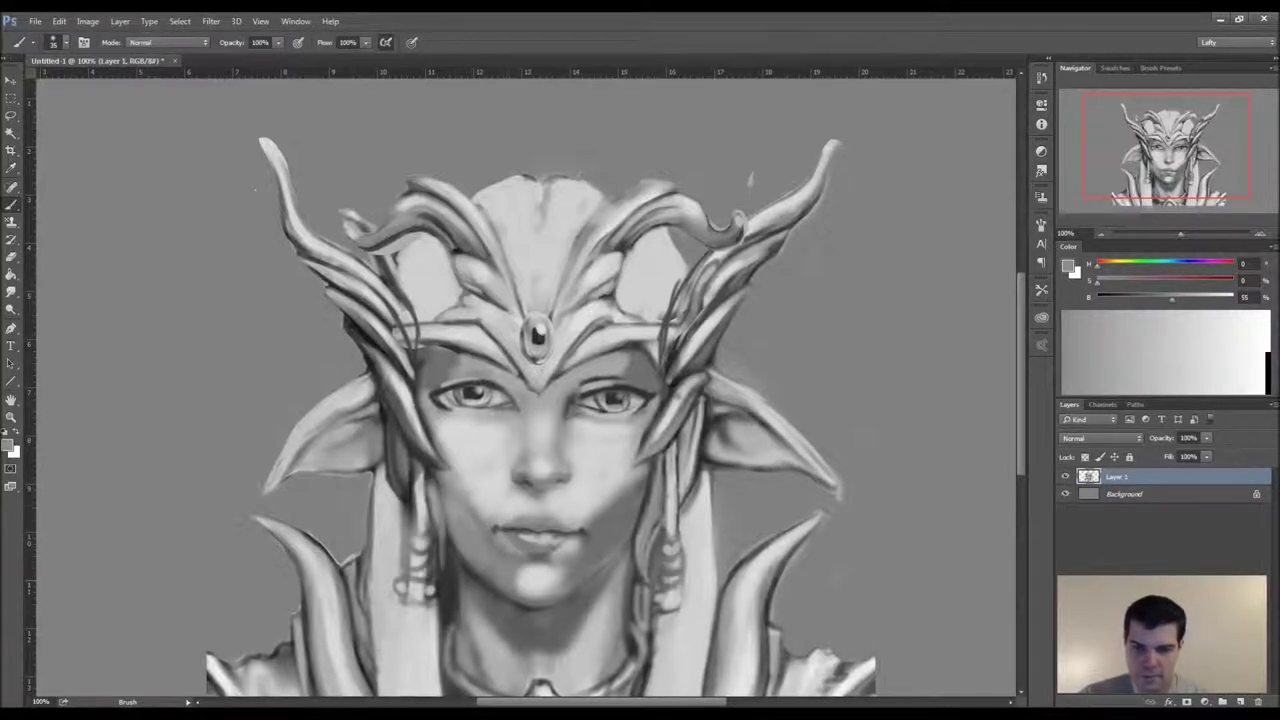
mouse_move(579, 584)
mouse_down()
mouse_move(588, 532)
mouse_move(632, 496)
mouse_move(640, 510)
mouse_up()
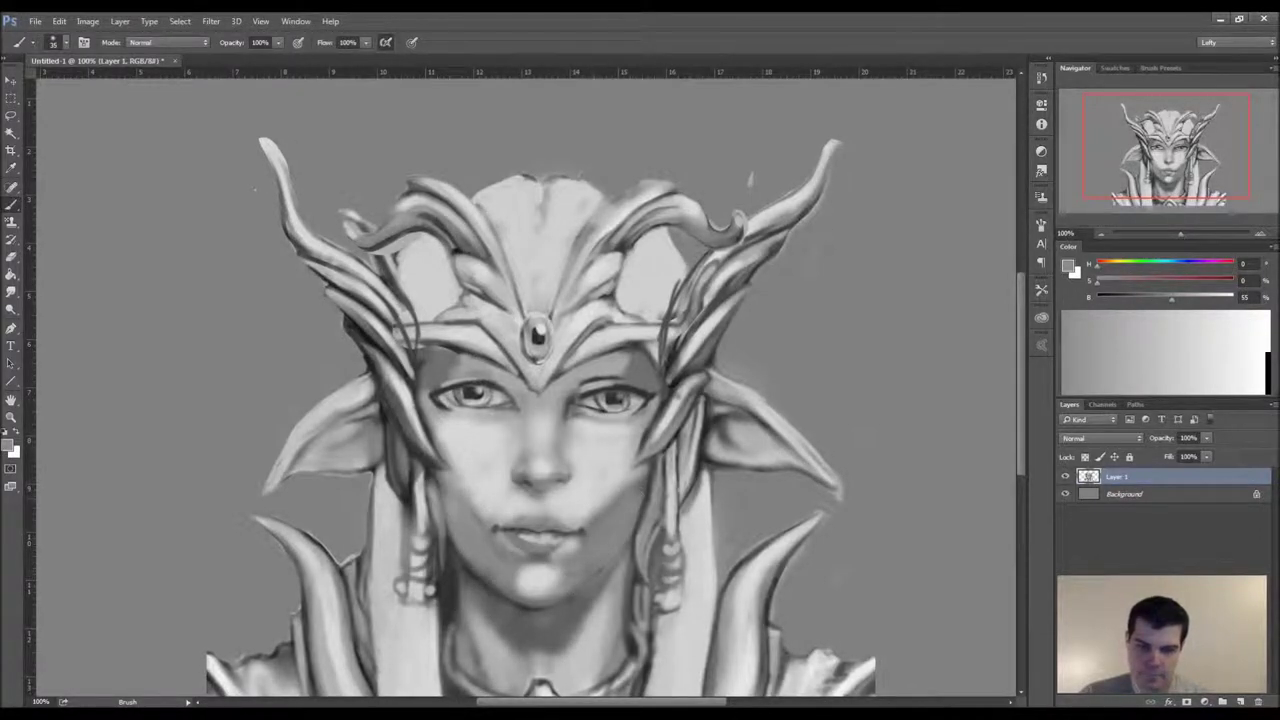
- Darken the jawline, the hollows under both cheekbones and the temple beside the eye with 25% grey
alt+click(476, 552)
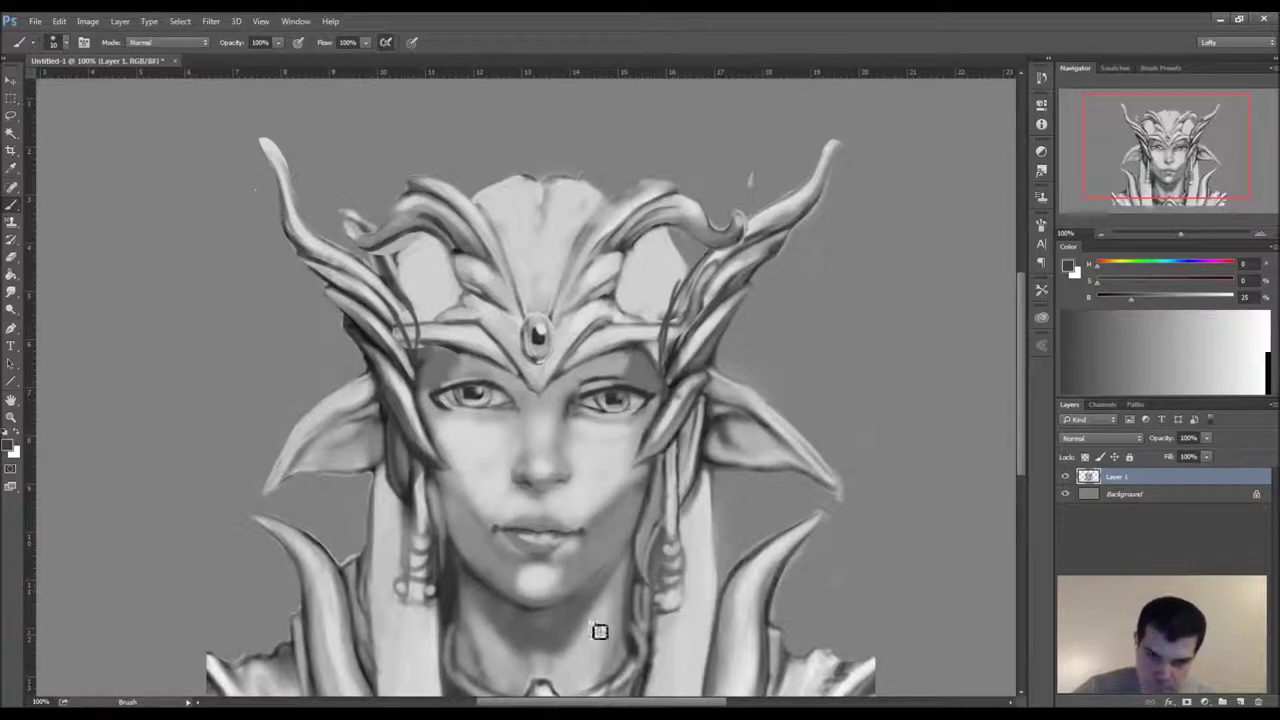
mouse_move(557, 613)
mouse_down()
mouse_move(520, 606)
mouse_move(576, 602)
mouse_up()
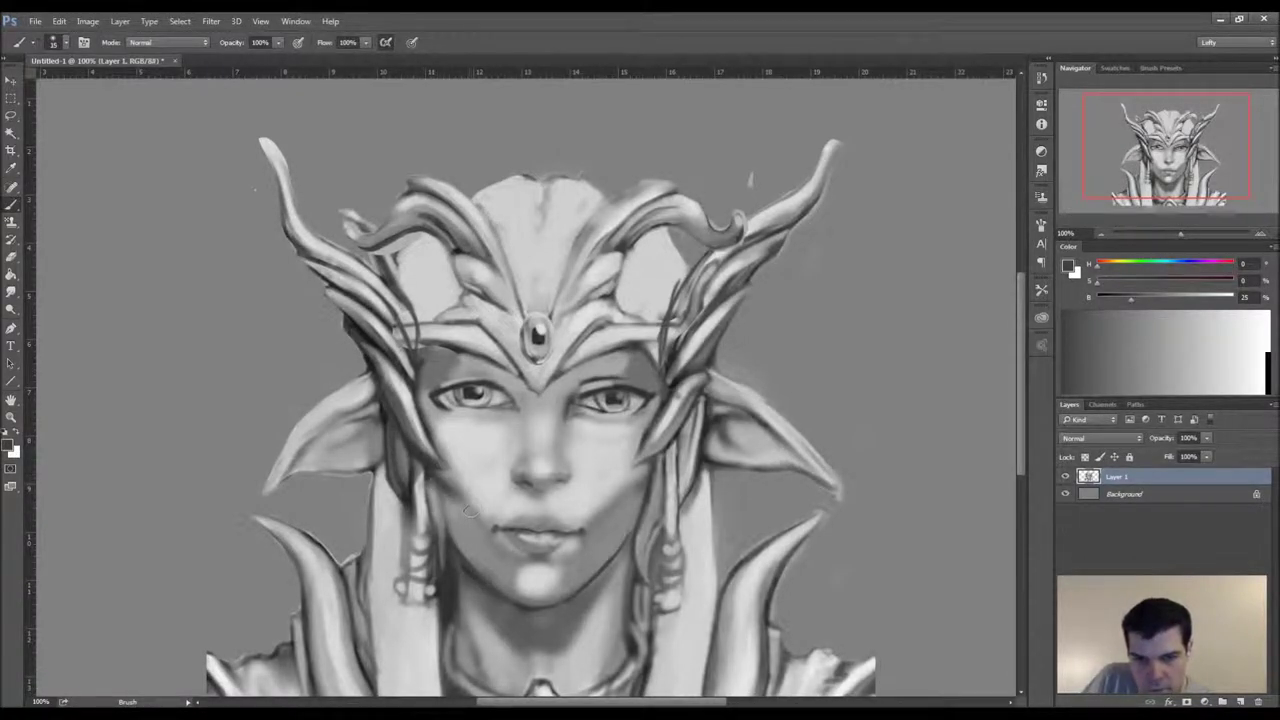
key(bracketleft)
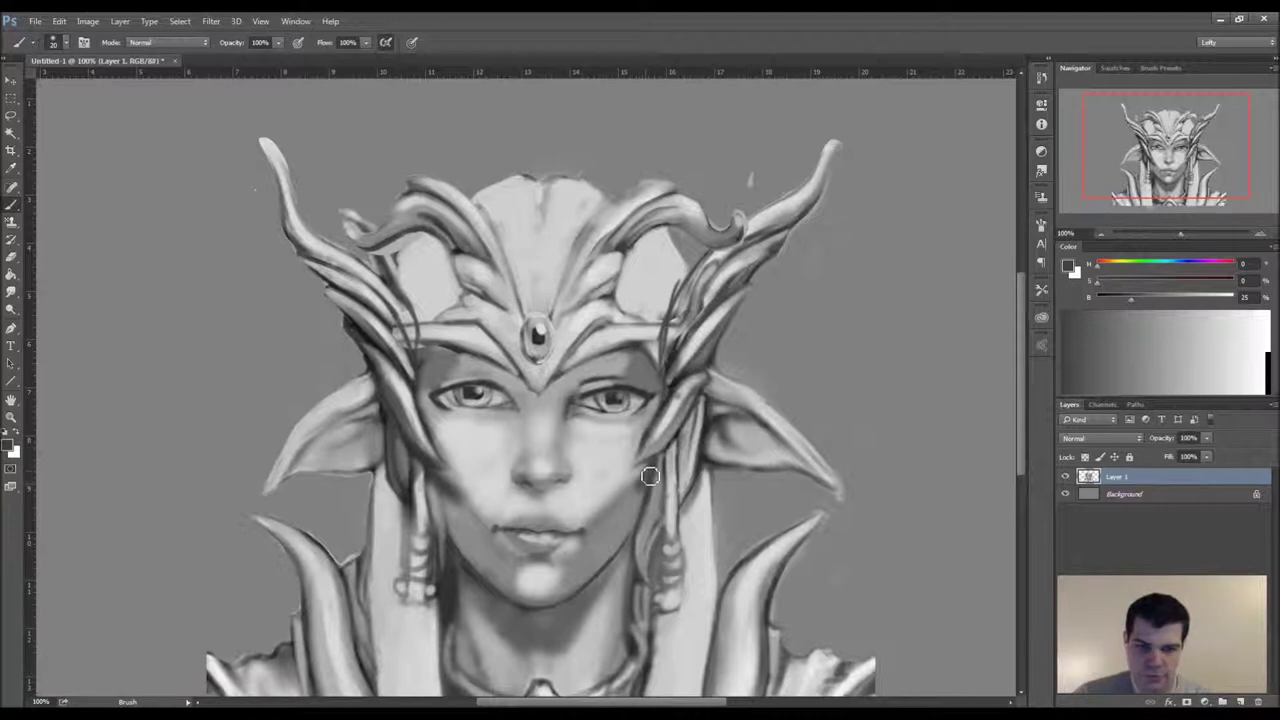
drag(617, 510, 626, 512)
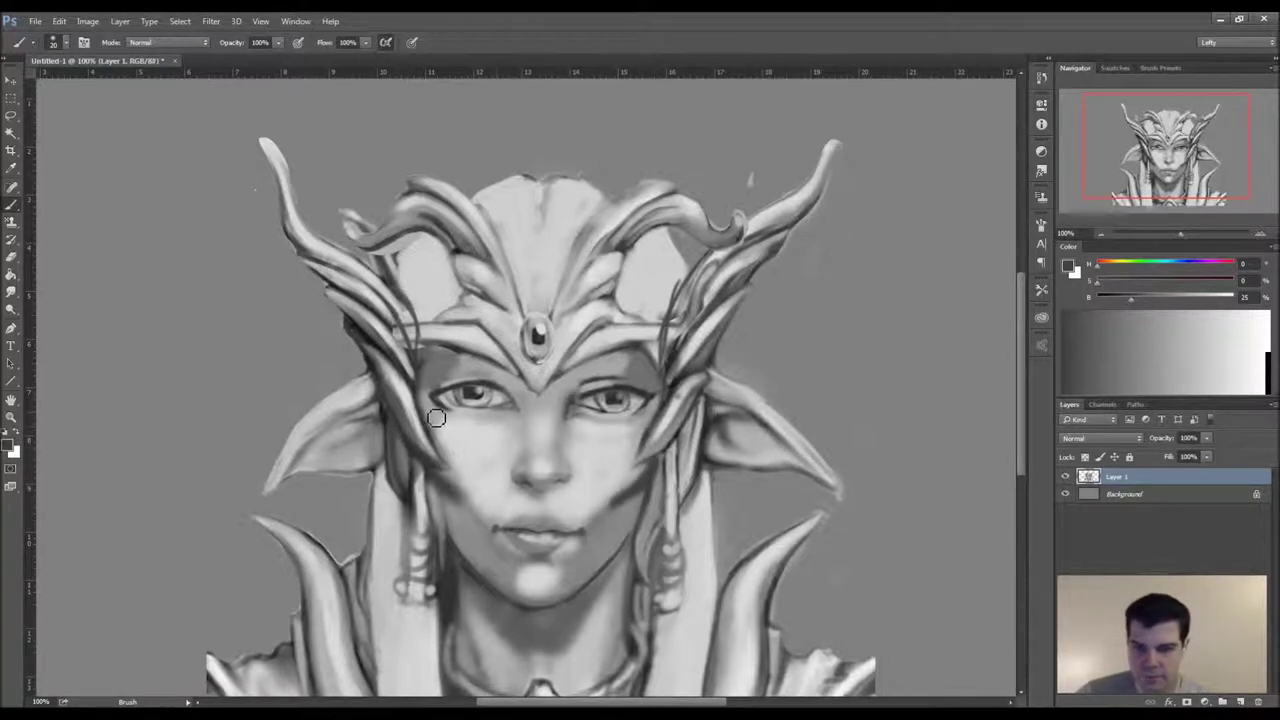
drag(425, 417, 425, 372)
alt+click(380, 338)
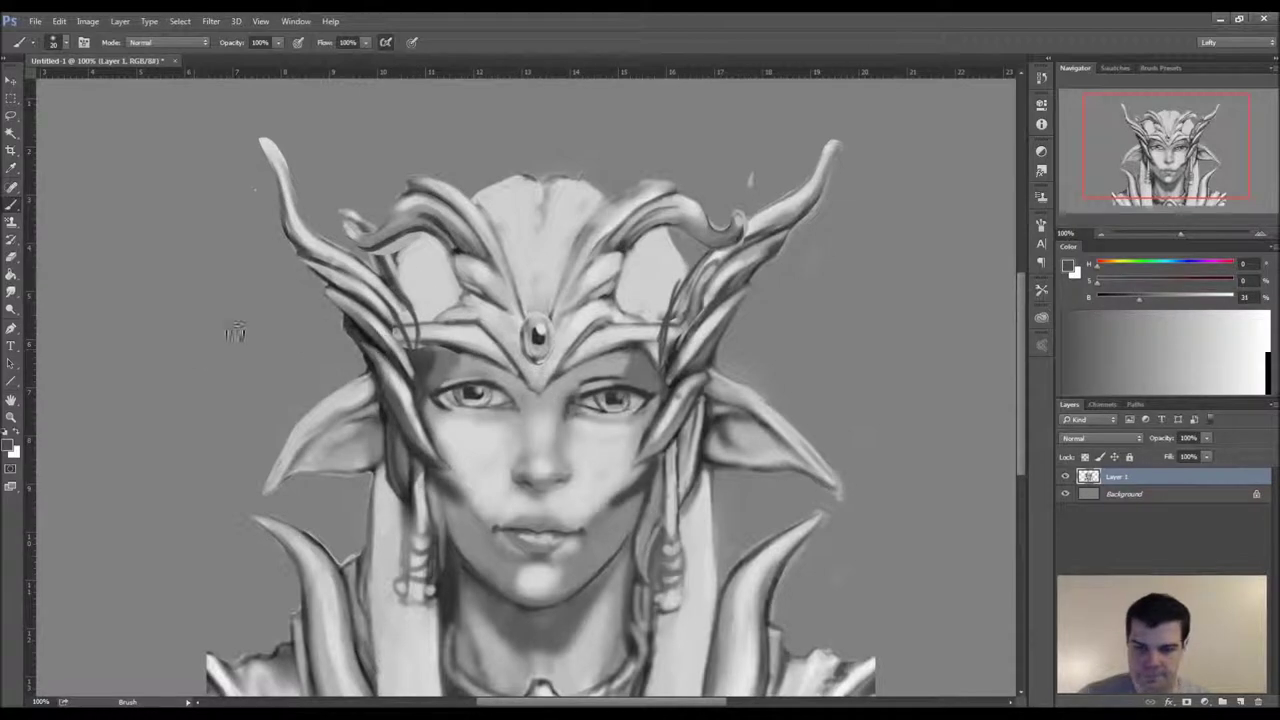
- Paint a near-black helmet-shaped silhouette with flared sides and a pointed base on the empty canvas beside the elf, using 7% grey
mouse_move(195, 389)
mouse_down()
mouse_move(259, 303)
mouse_move(185, 380)
mouse_move(114, 285)
mouse_move(127, 208)
mouse_up()
mouse_move(207, 334)
mouse_down()
mouse_move(217, 198)
mouse_move(145, 225)
mouse_move(100, 297)
mouse_move(128, 318)
mouse_up()
mouse_move(246, 318)
mouse_down()
mouse_move(284, 305)
mouse_move(240, 270)
mouse_up()
mouse_move(168, 340)
mouse_down()
mouse_move(362, 327)
mouse_move(158, 354)
mouse_move(232, 299)
mouse_move(276, 302)
mouse_move(206, 313)
mouse_move(207, 295)
mouse_move(187, 313)
mouse_move(80, 312)
mouse_move(151, 229)
mouse_move(108, 266)
mouse_up()
alt+click(358, 326)
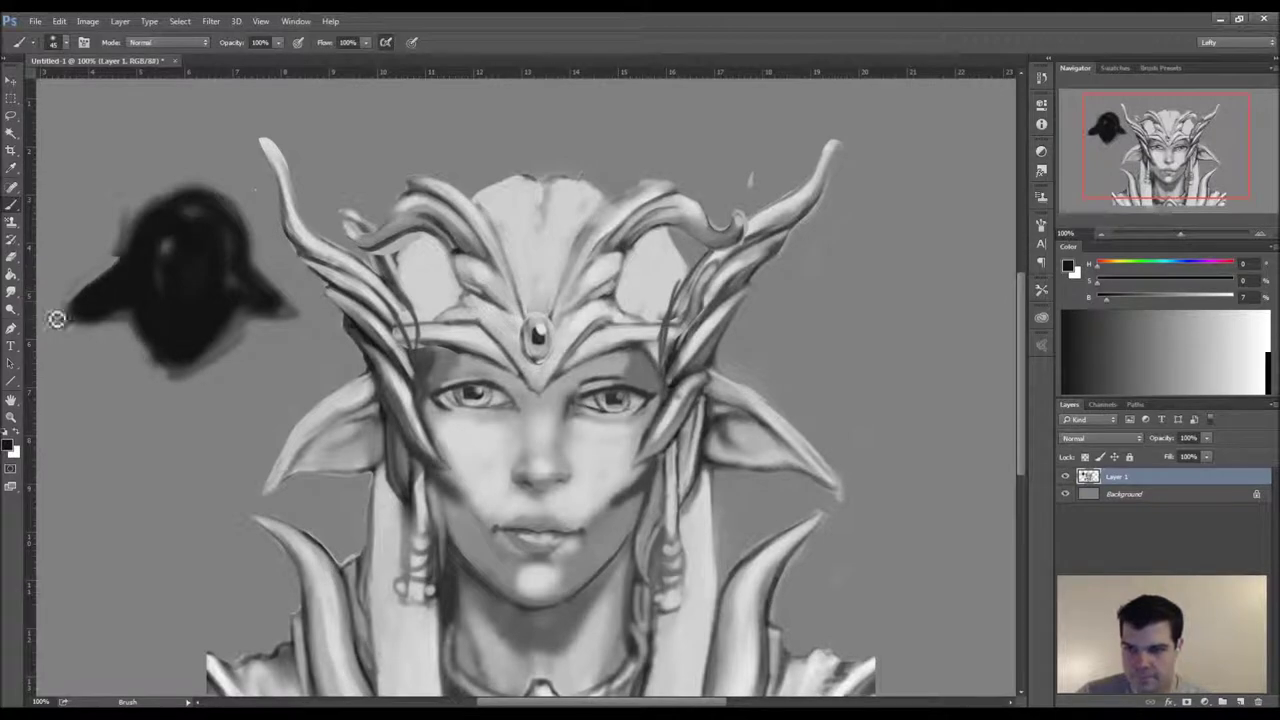
mouse_move(68, 323)
mouse_down()
mouse_move(127, 321)
mouse_move(188, 400)
mouse_move(244, 328)
mouse_move(252, 212)
mouse_up()
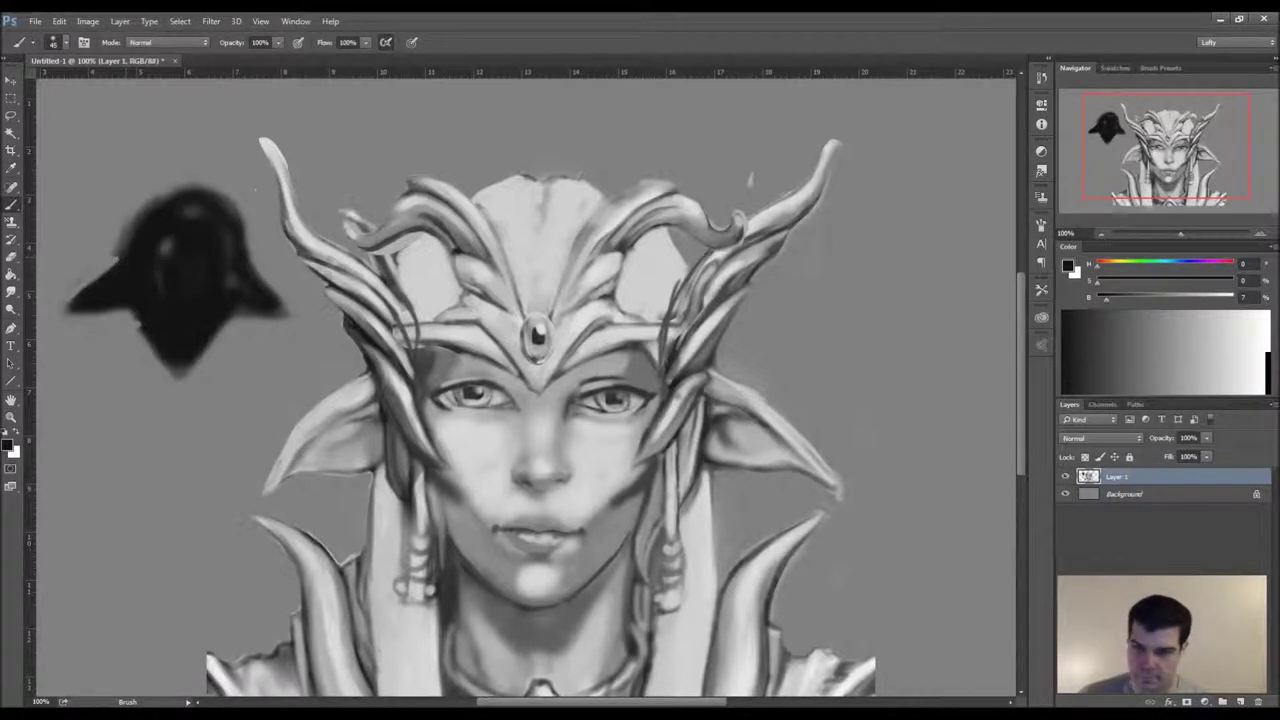
- Shade the hollow of the cheek farther from the helmet sketch and blend it toward the jaw with 70% grey at brush size 50
alt+click(626, 494)
key(bracketright)
key(bracketright)
mouse_move(626, 498)
mouse_down()
mouse_move(582, 588)
mouse_move(558, 598)
mouse_up()
alt+click(611, 488)
drag(616, 498, 580, 552)
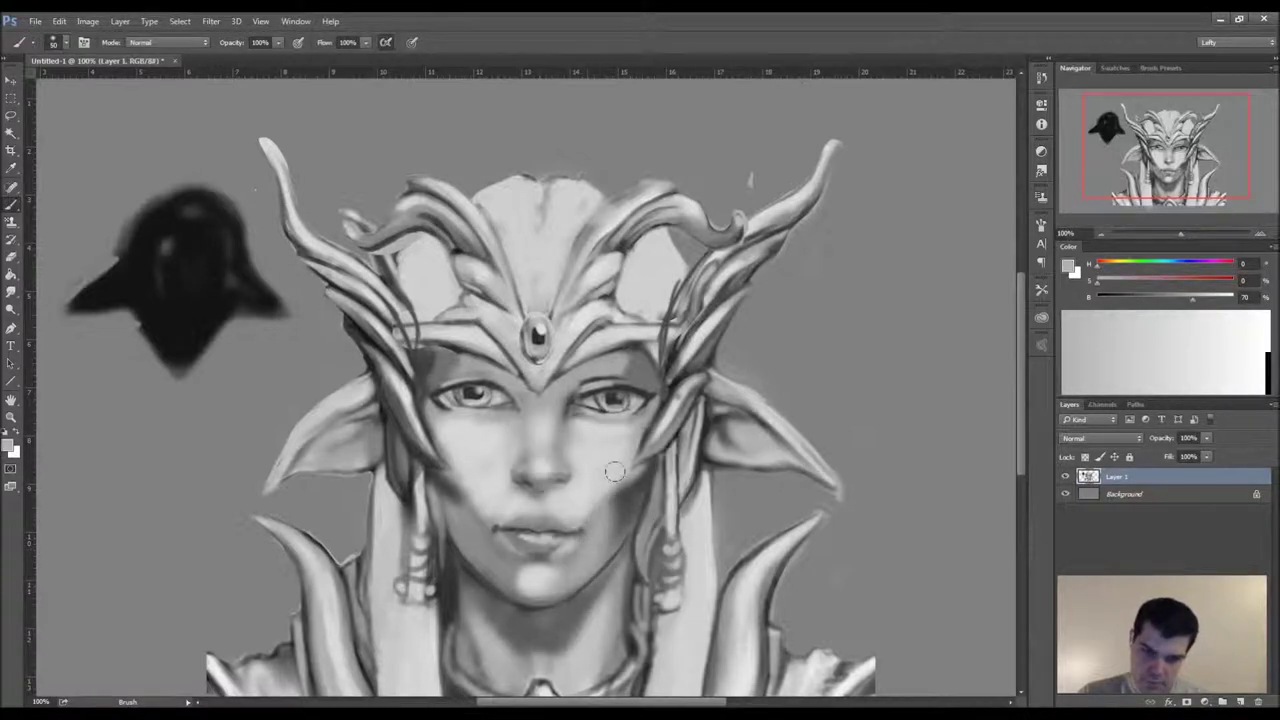
- Shade the hollow of the cheek nearer the helmet sketch with 31% grey, continuing up to the outer eye corner and sampling 63% grey
drag(484, 520, 508, 574)
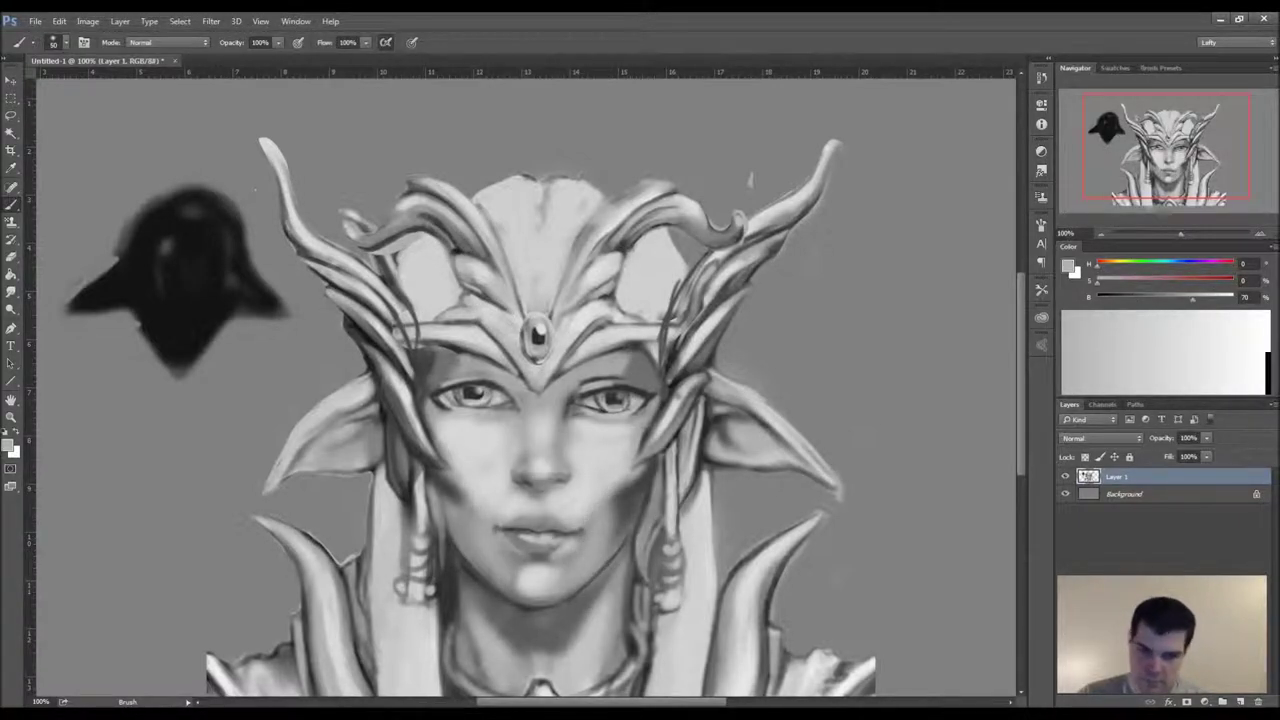
alt+click(448, 488)
mouse_move(447, 508)
mouse_down()
mouse_move(461, 450)
mouse_move(463, 525)
mouse_up()
drag(460, 458, 436, 414)
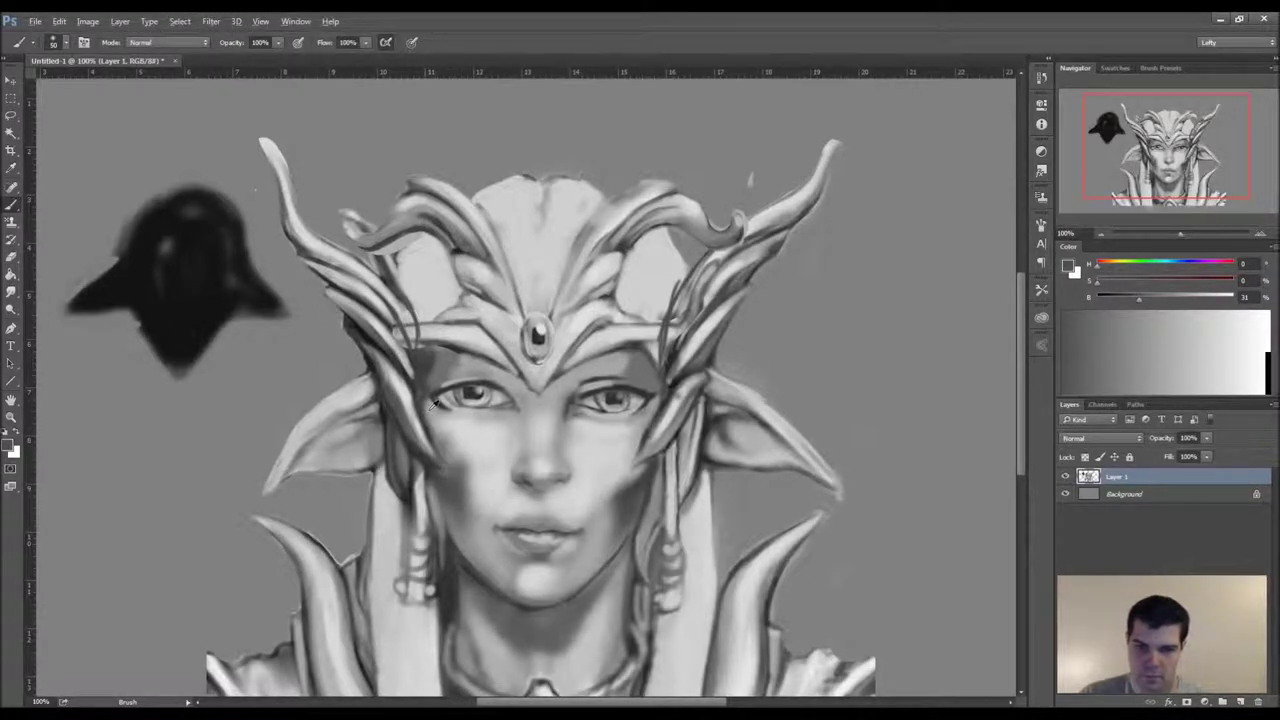
alt+click(430, 410)
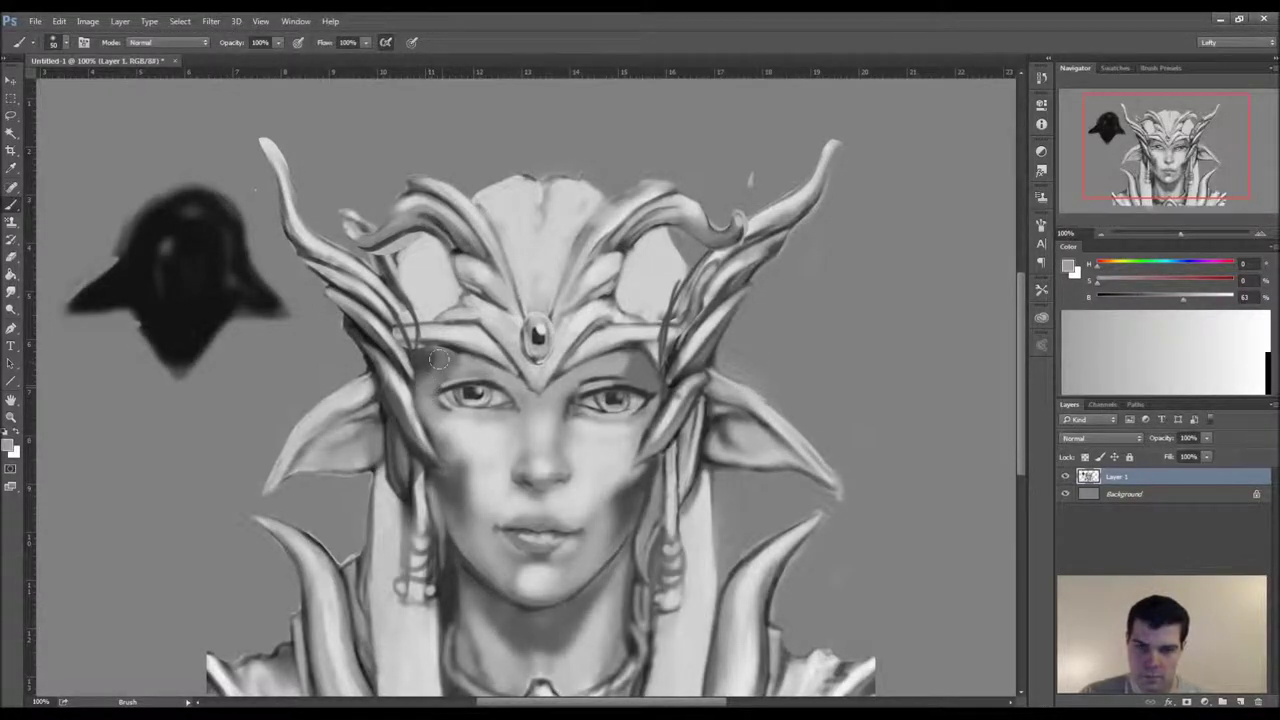
- Draw dark edges along both temples beside the helmet's side plates with 17% grey and a much smaller brush
alt+click(436, 366)
alt+click(454, 347)
key(bracketleft)
key(bracketleft)
key(bracketleft)
key(bracketleft)
key(bracketleft)
mouse_move(450, 350)
mouse_down()
mouse_move(437, 390)
mouse_move(454, 360)
mouse_move(419, 364)
mouse_move(427, 418)
mouse_up()
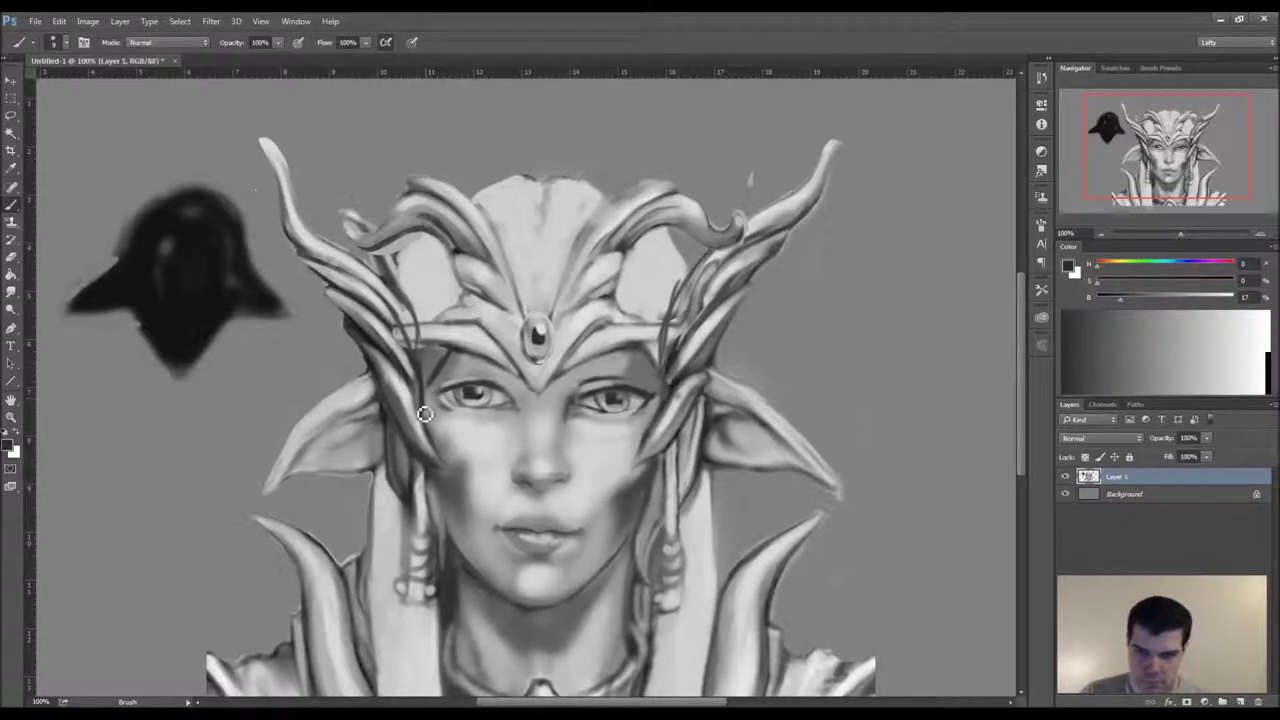
drag(437, 352, 427, 396)
mouse_move(692, 365)
mouse_down()
mouse_move(662, 357)
mouse_move(661, 381)
mouse_move(658, 354)
mouse_move(668, 404)
mouse_move(662, 353)
mouse_move(646, 352)
mouse_move(680, 316)
mouse_move(662, 363)
mouse_move(690, 290)
mouse_move(746, 247)
mouse_move(673, 326)
mouse_move(671, 356)
mouse_move(676, 298)
mouse_up()
- Repaint the inner side plates of the helmet beside both temples with 69% grey, covering the loose sketch lines
alt+click(664, 330)
drag(708, 260, 663, 334)
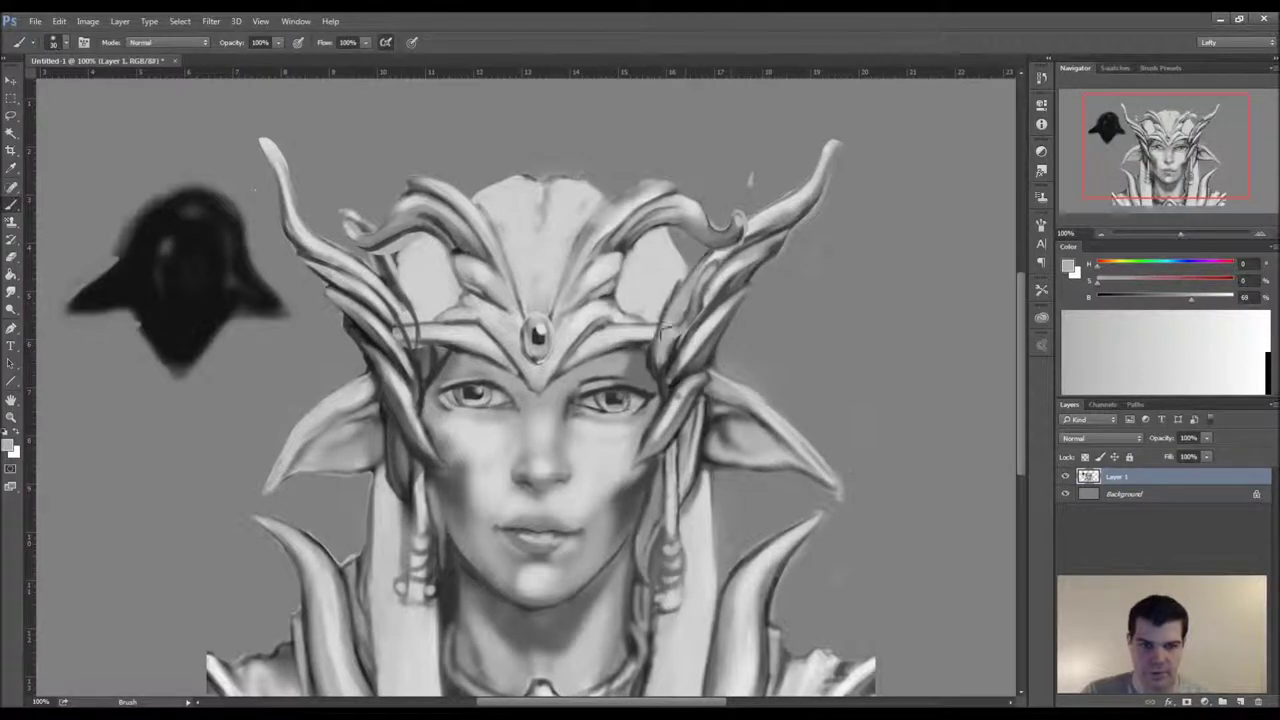
key(bracketleft)
key(bracketleft)
key(bracketleft)
mouse_move(406, 318)
mouse_down()
mouse_move(434, 384)
mouse_move(428, 372)
mouse_up()
key(bracketright)
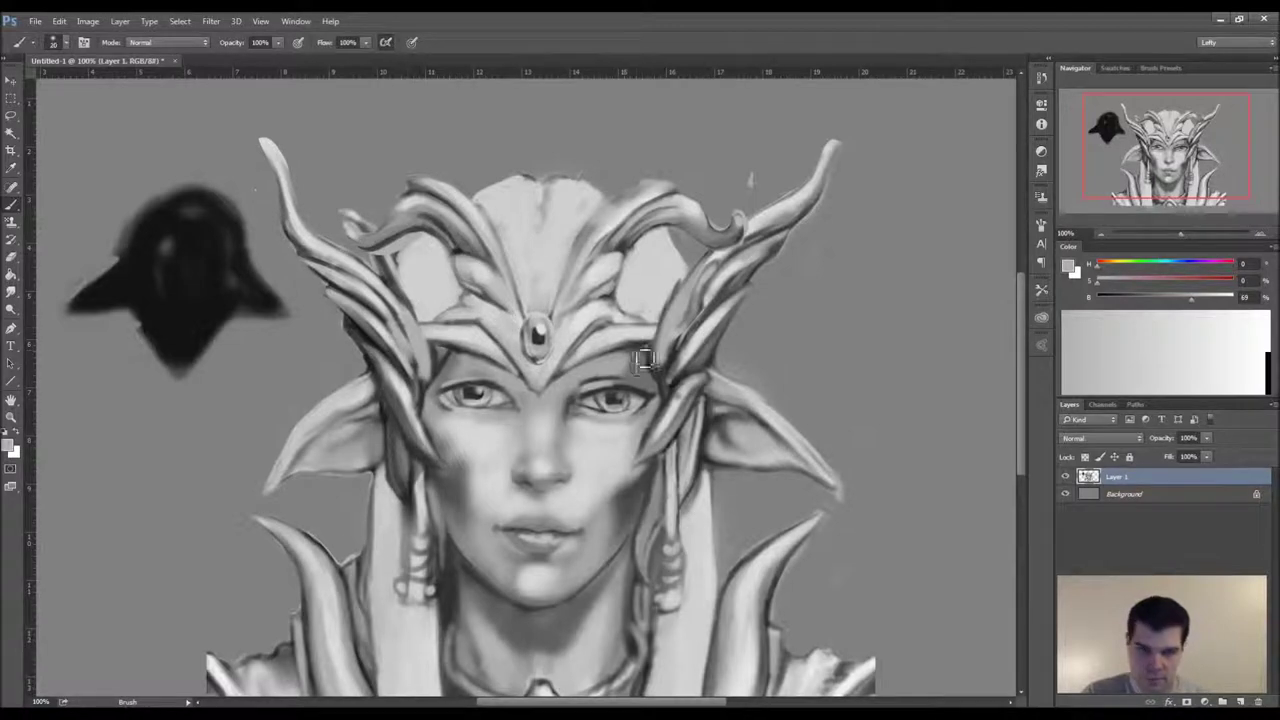
- Blend the shadows at both temples under the crown band, and soften both cheek hollows with 79% grey at brush size 70
alt+click(662, 357)
key(bracketright)
key(bracketright)
mouse_move(640, 352)
mouse_down()
mouse_move(660, 374)
mouse_move(641, 346)
mouse_up()
drag(450, 364, 467, 358)
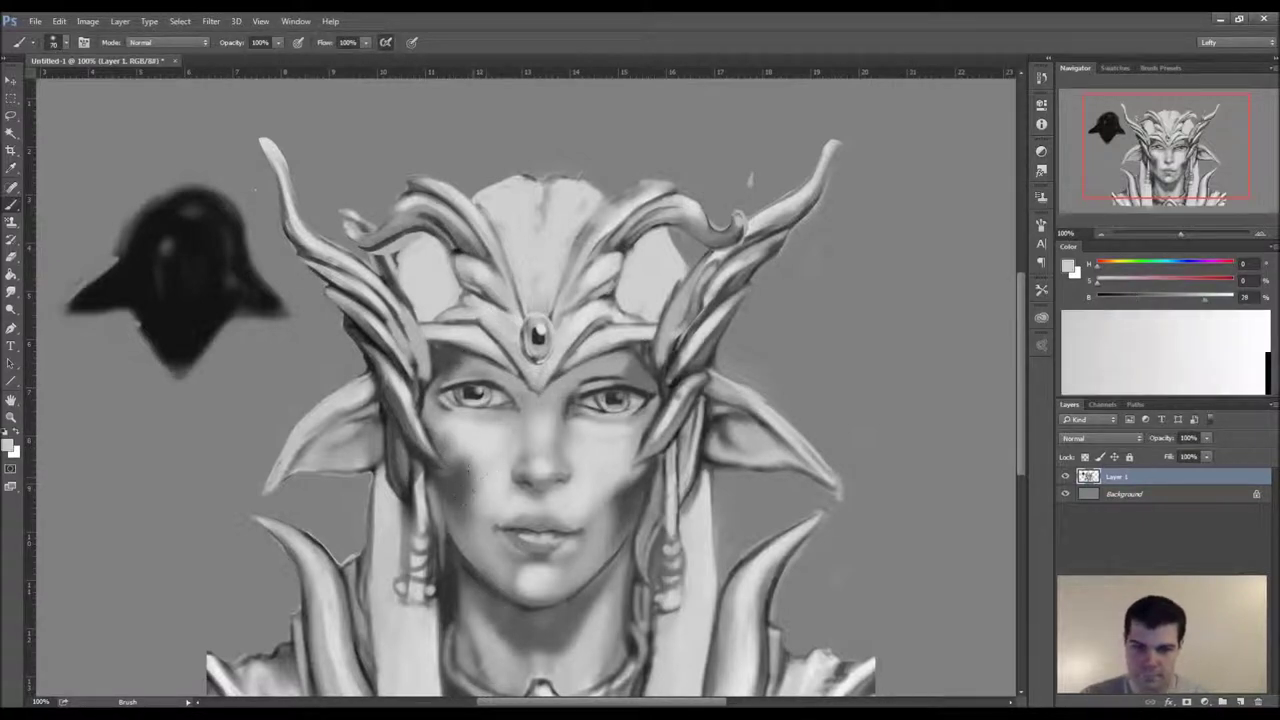
alt+click(466, 484)
drag(605, 478, 640, 520)
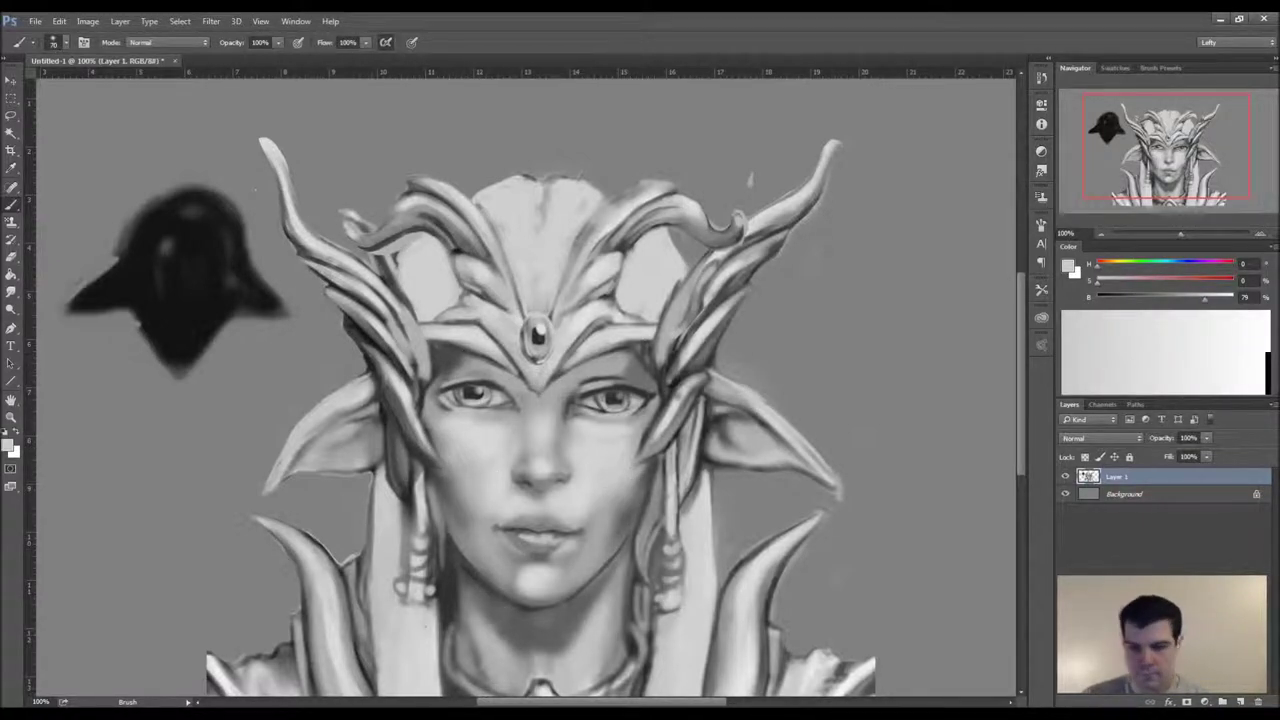
- Paint thin light strands of hair down both temples beneath the crown band with 81% grey and a small brush
alt+click(453, 358)
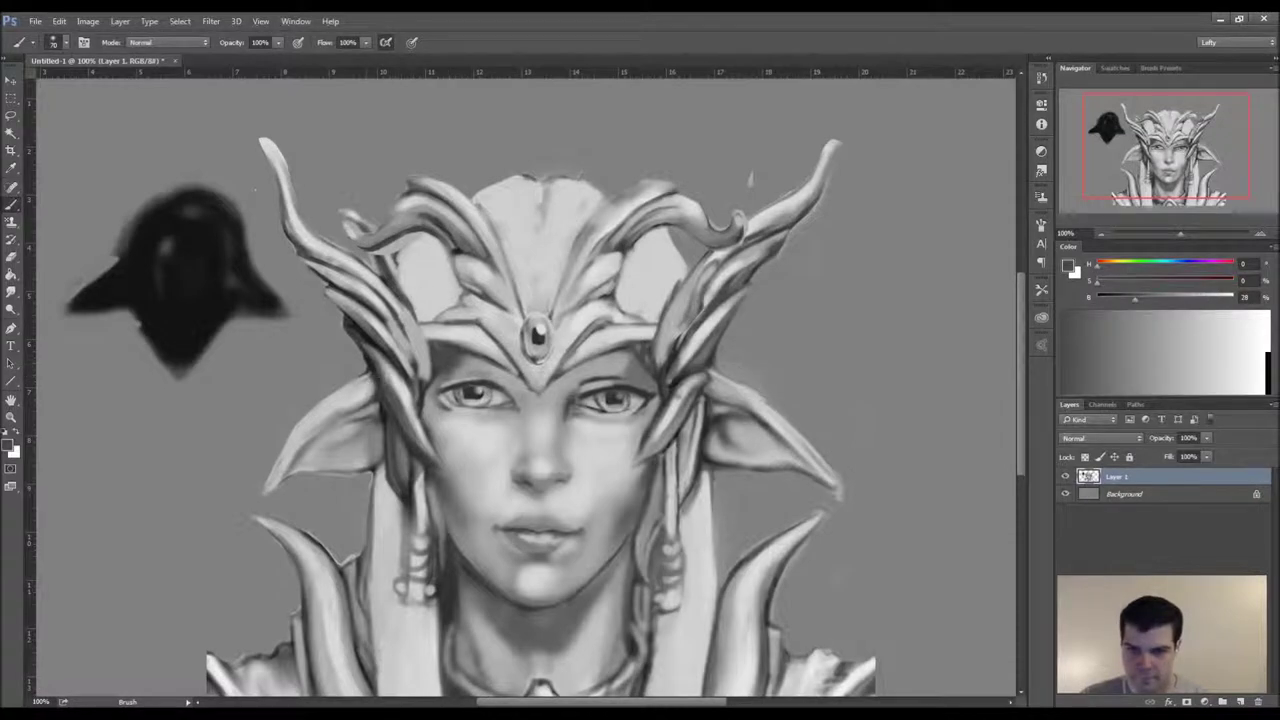
alt+click(434, 376)
alt+click(431, 382)
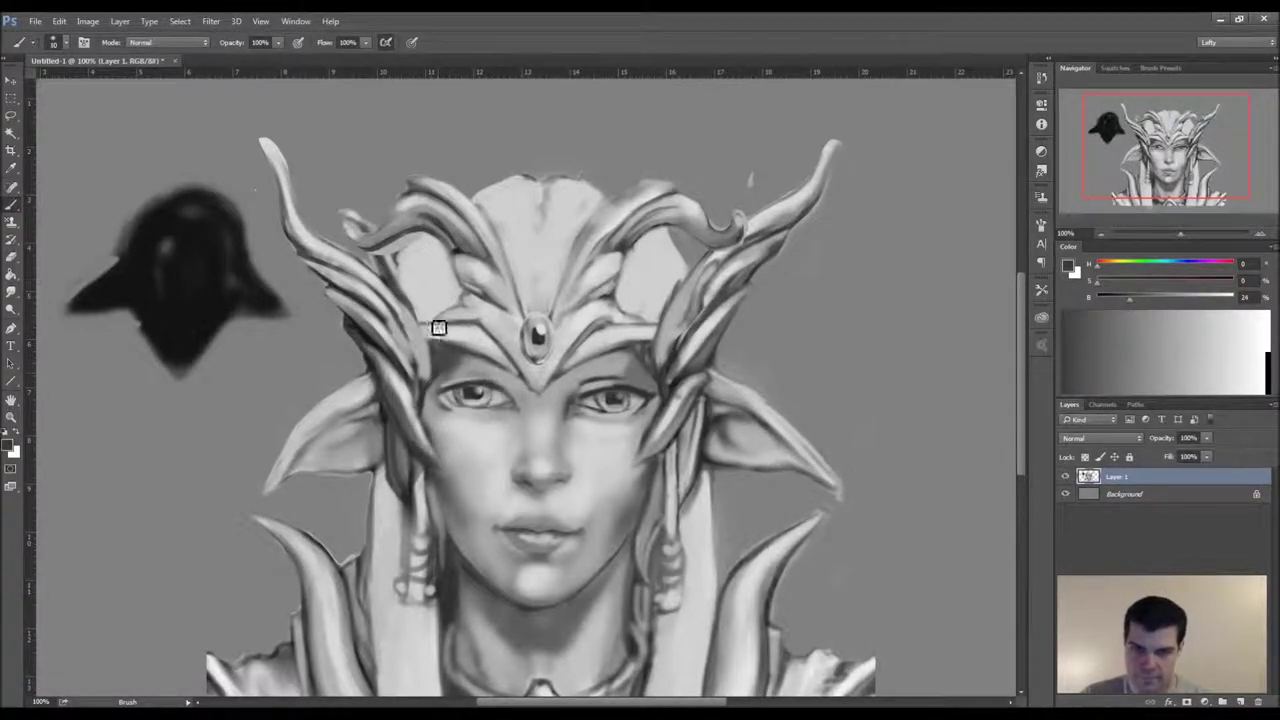
alt+click(445, 364)
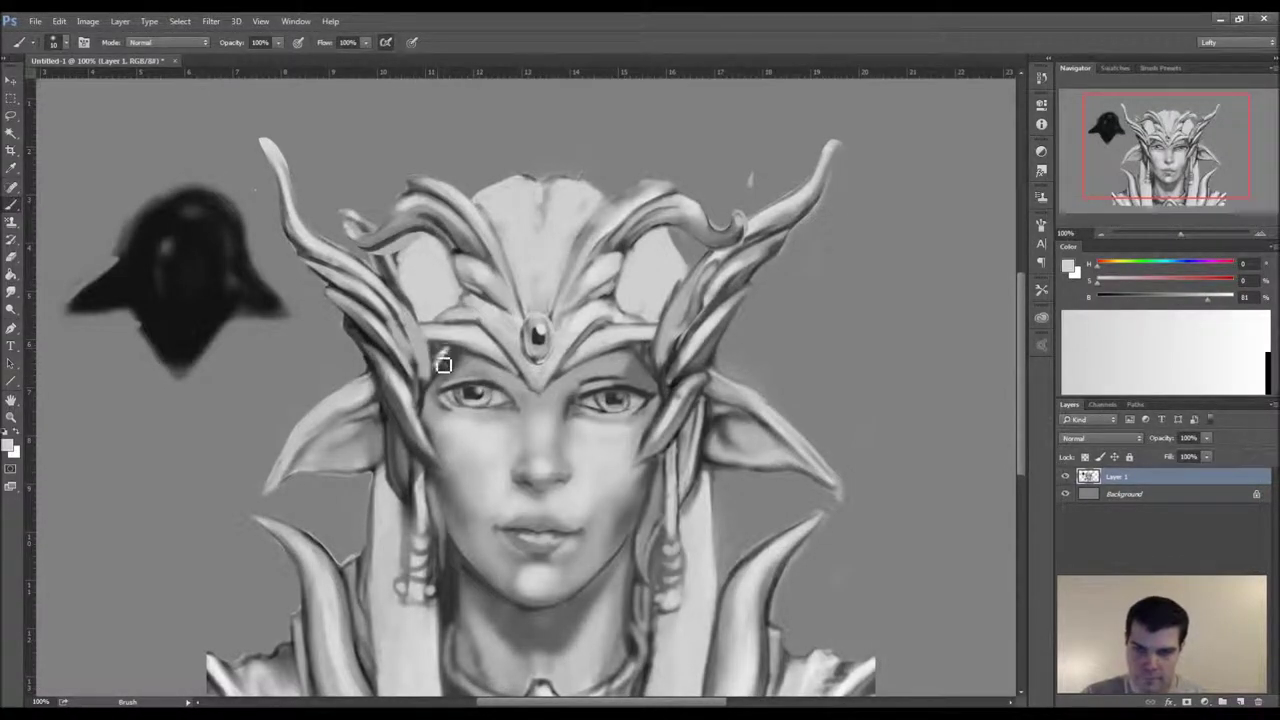
drag(447, 355, 431, 434)
drag(436, 349, 447, 370)
key([)
key([)
drag(638, 349, 671, 425)
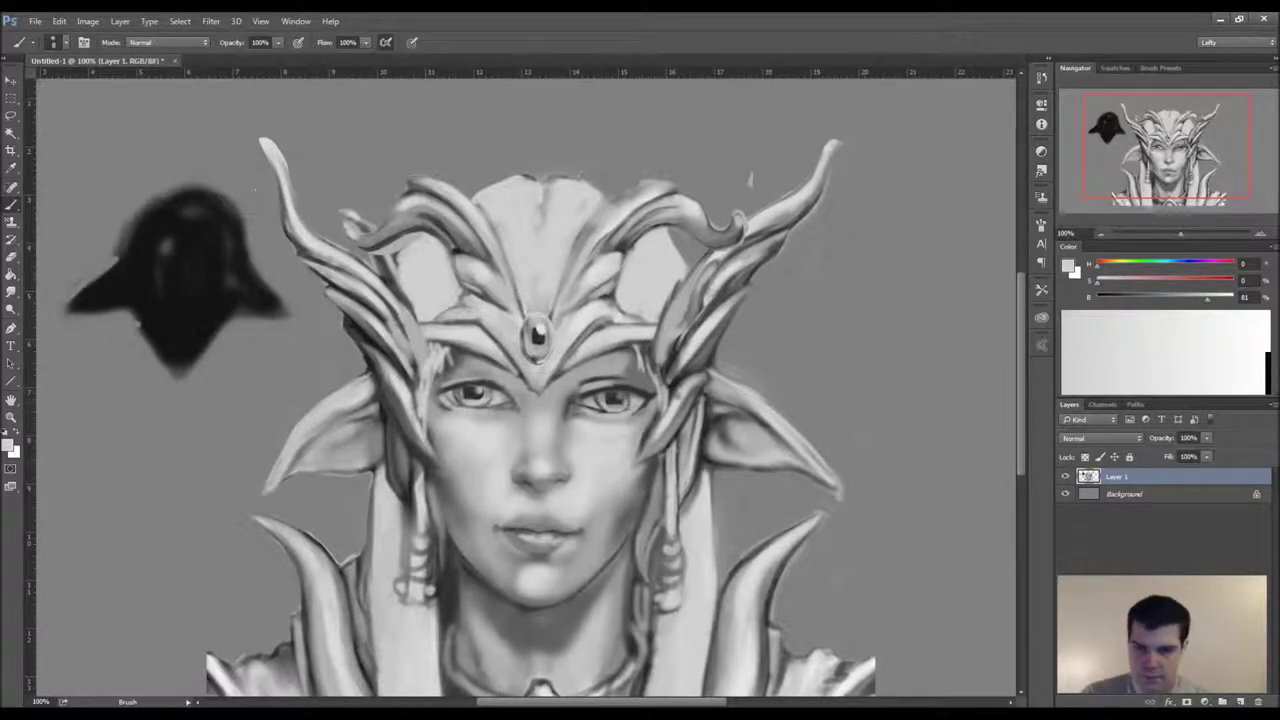
- Darken the area between the jaw, neck and hair on the side away from the helmet sketch with 22% grey
alt+click(412, 395)
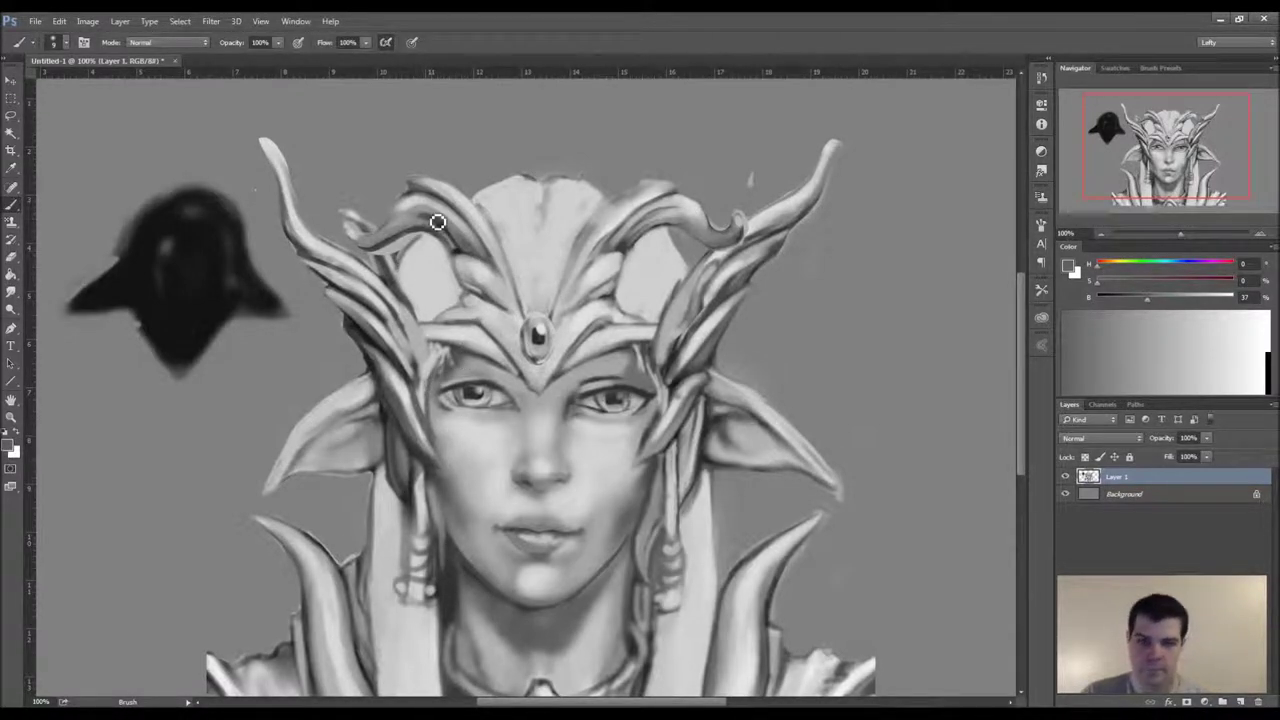
alt+click(618, 545)
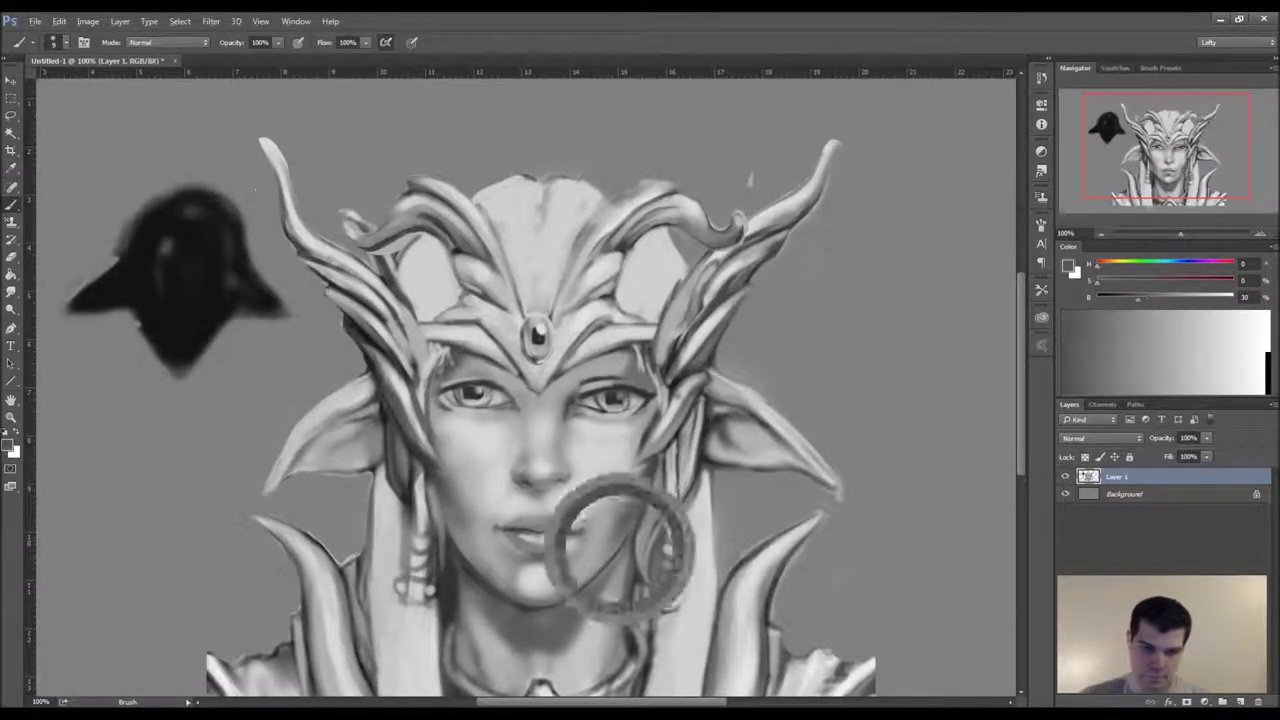
alt+click(491, 587)
key(bracketright)
key(bracketright)
key(bracketright)
drag(634, 557, 638, 648)
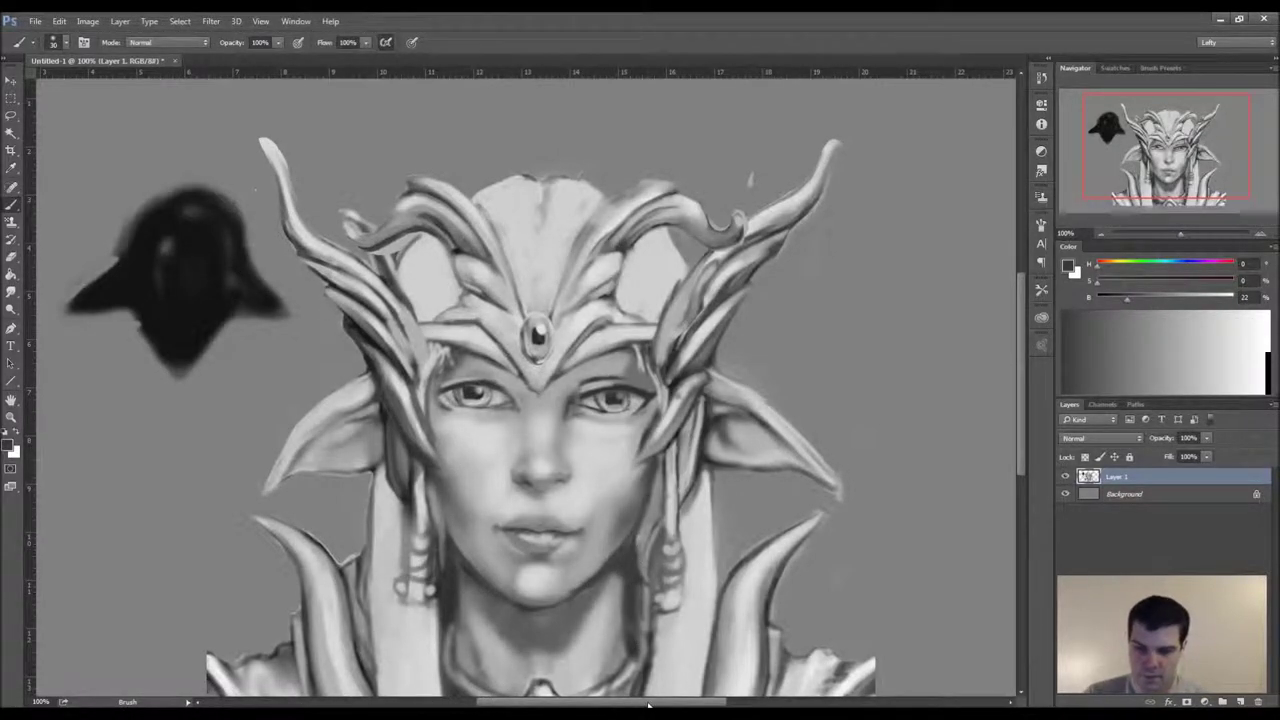
- Flip the canvas horizontally back and forth to check the symmetry of the face
key(ctrl+shift+h)
key(h)
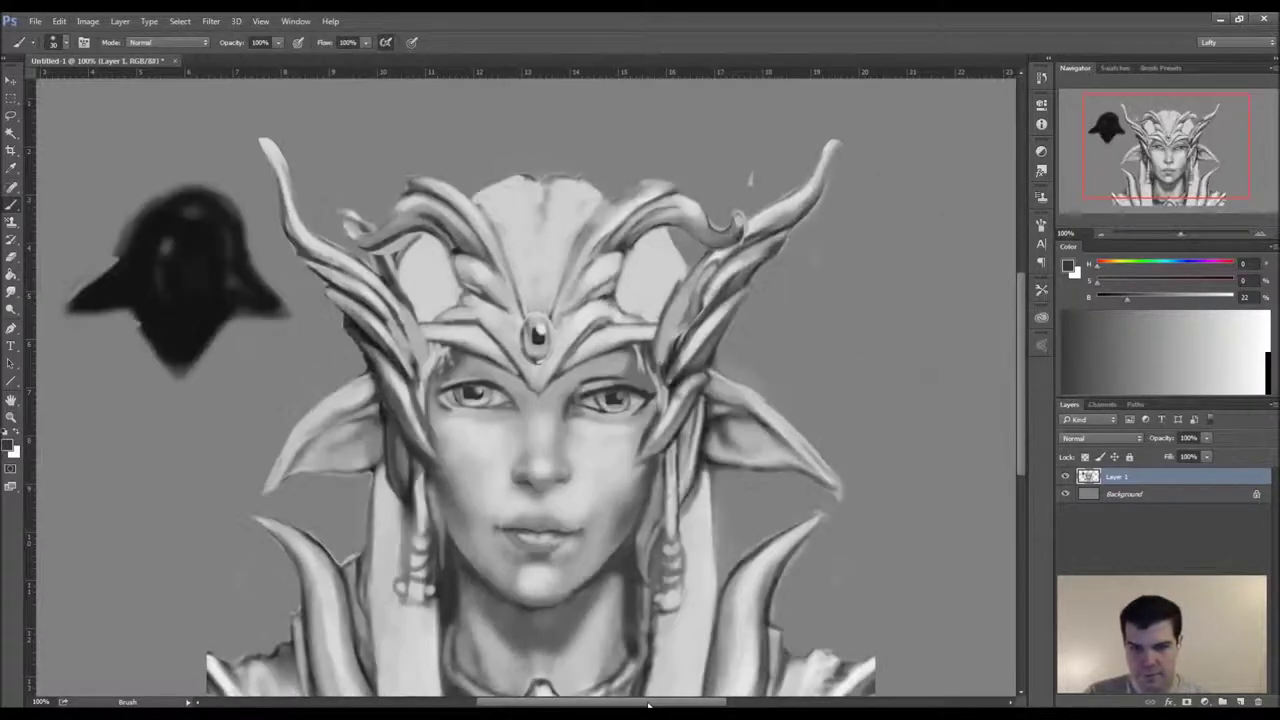
key(h)
key(h)
key(h)
key(h)
key(h)
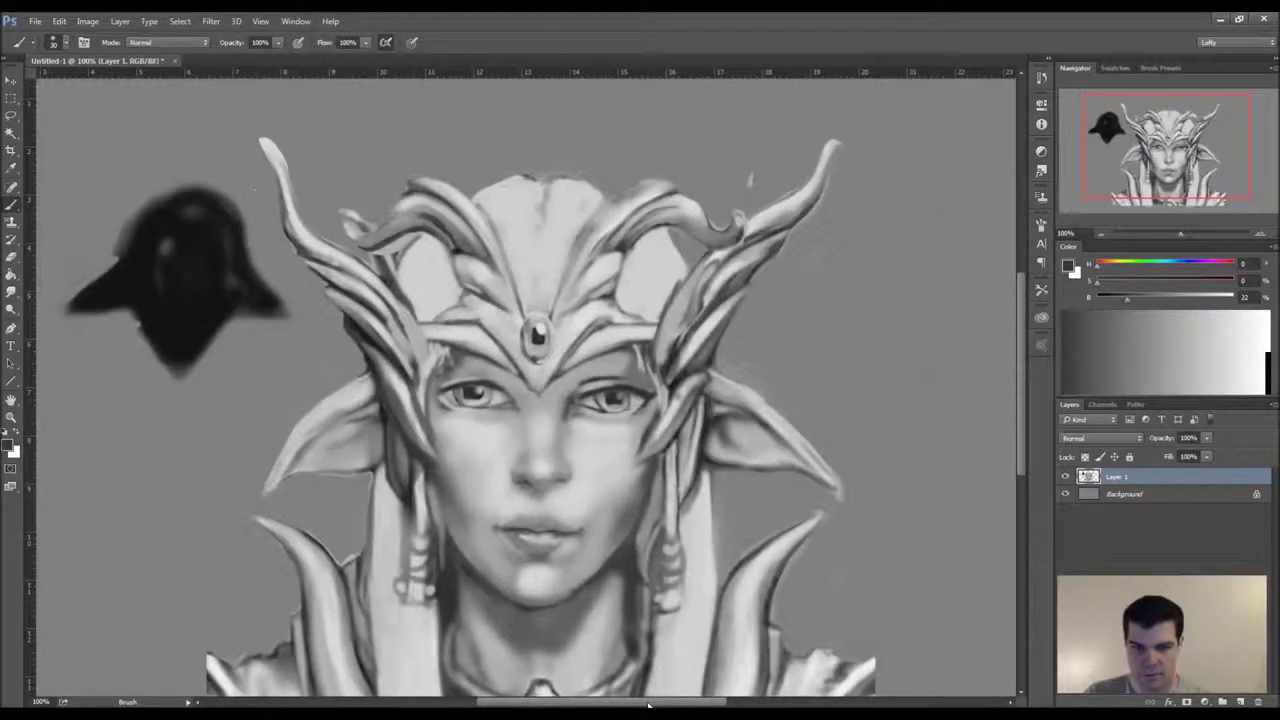
key(h)
key(h)
key(h)
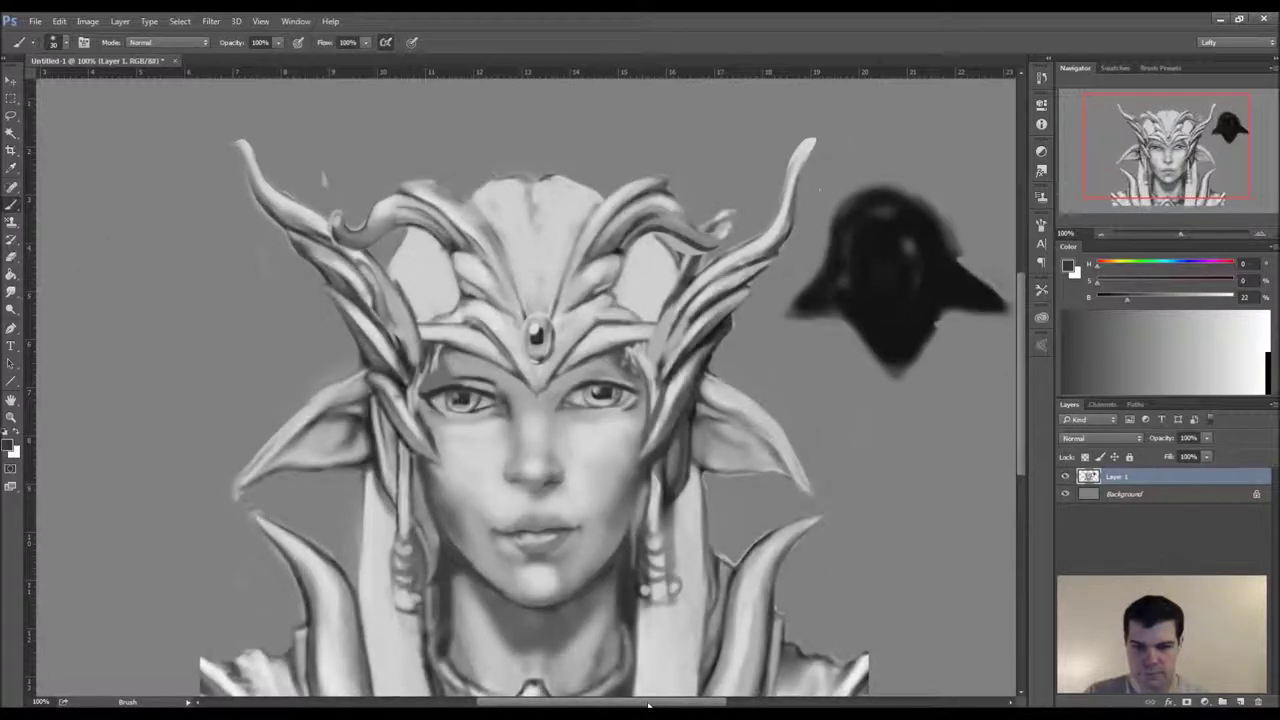
key(h)
- Use Liquify to nudge the cheek and eye farther from the helmet sketch, starting at brush size 100 and going smaller
click(211, 21)
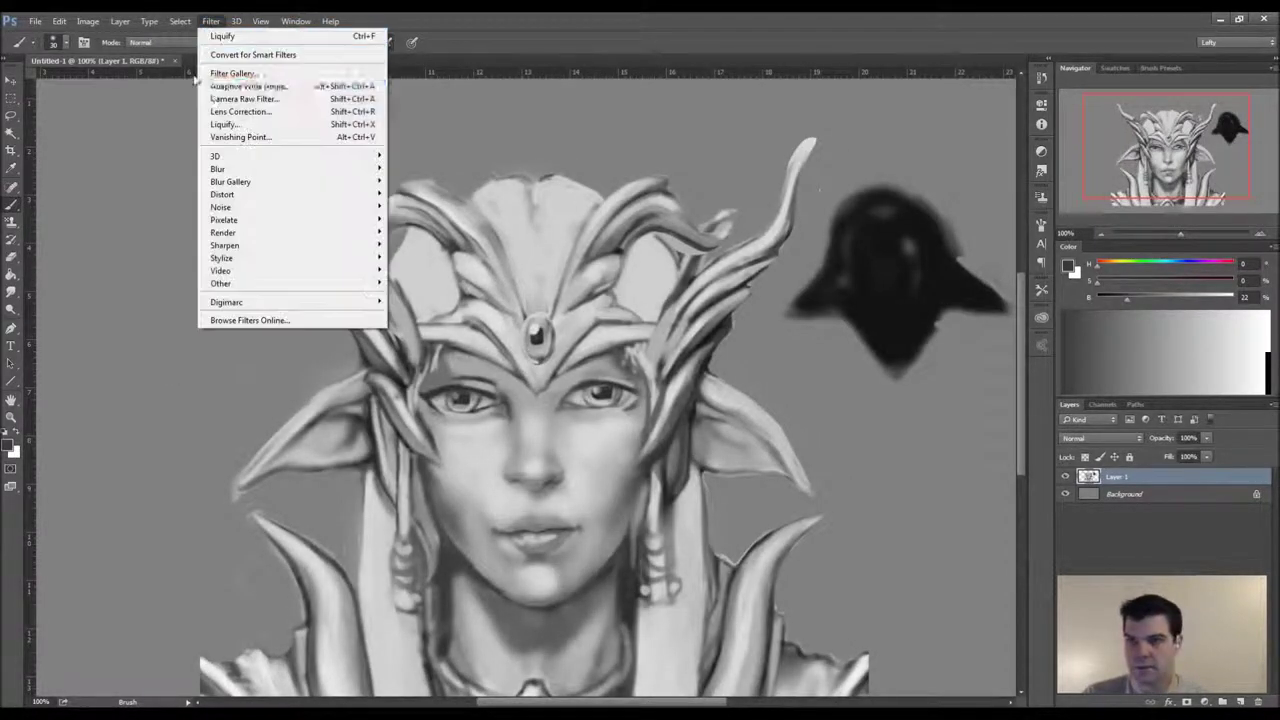
click(230, 116)
key(bracketright)
key(bracketright)
drag(346, 437, 357, 430)
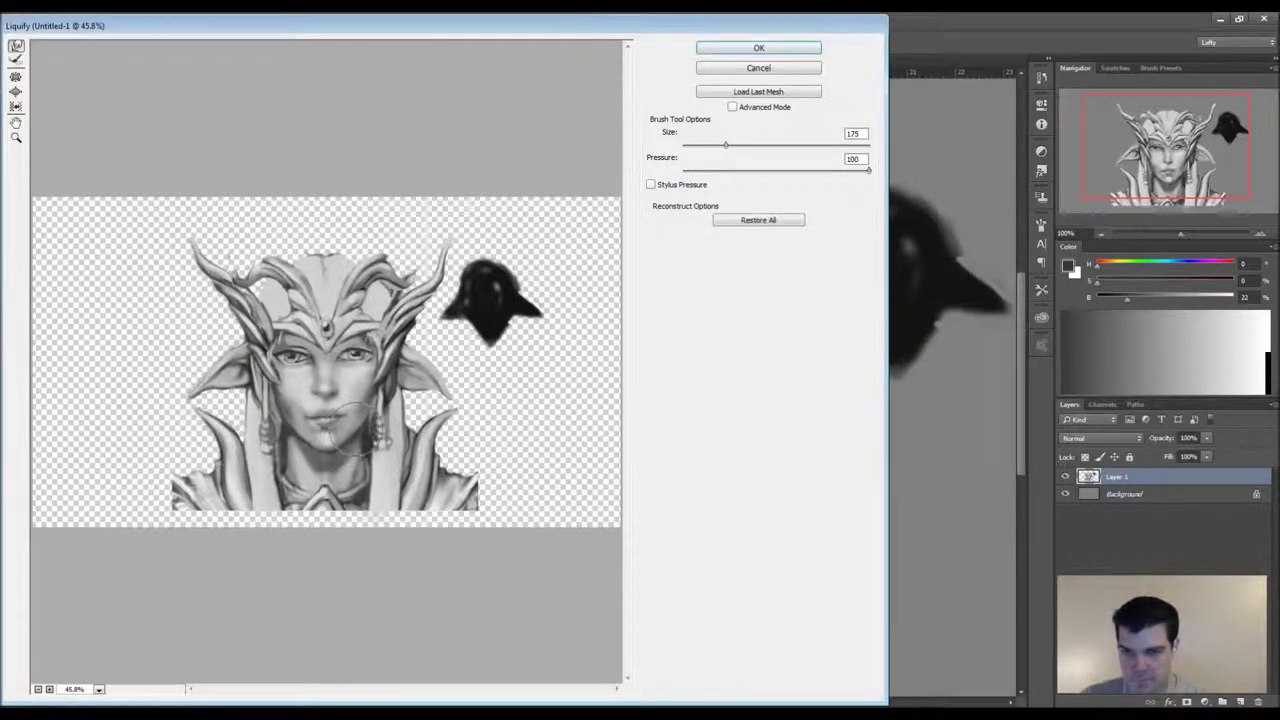
key(ctrl+z)
key(bracketleft)
key(bracketleft)
key(bracketleft)
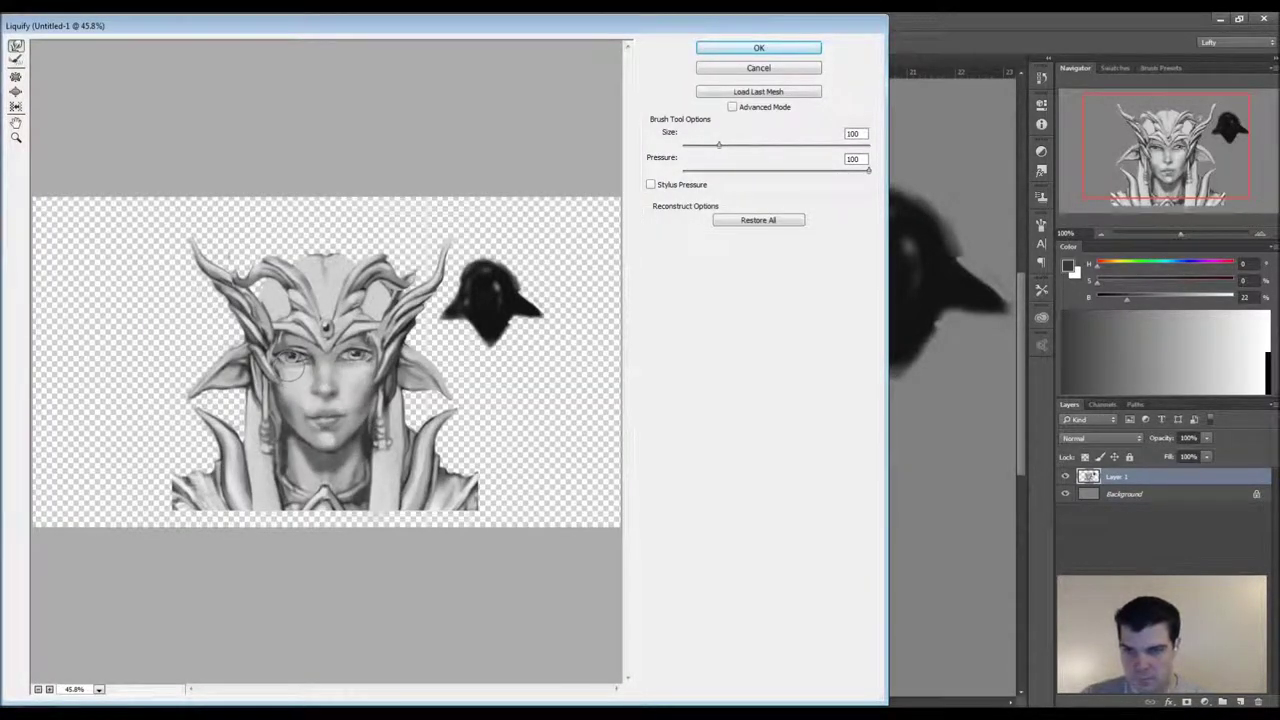
drag(288, 366, 320, 372)
key(bracketleft)
key(bracketleft)
drag(291, 354, 297, 350)
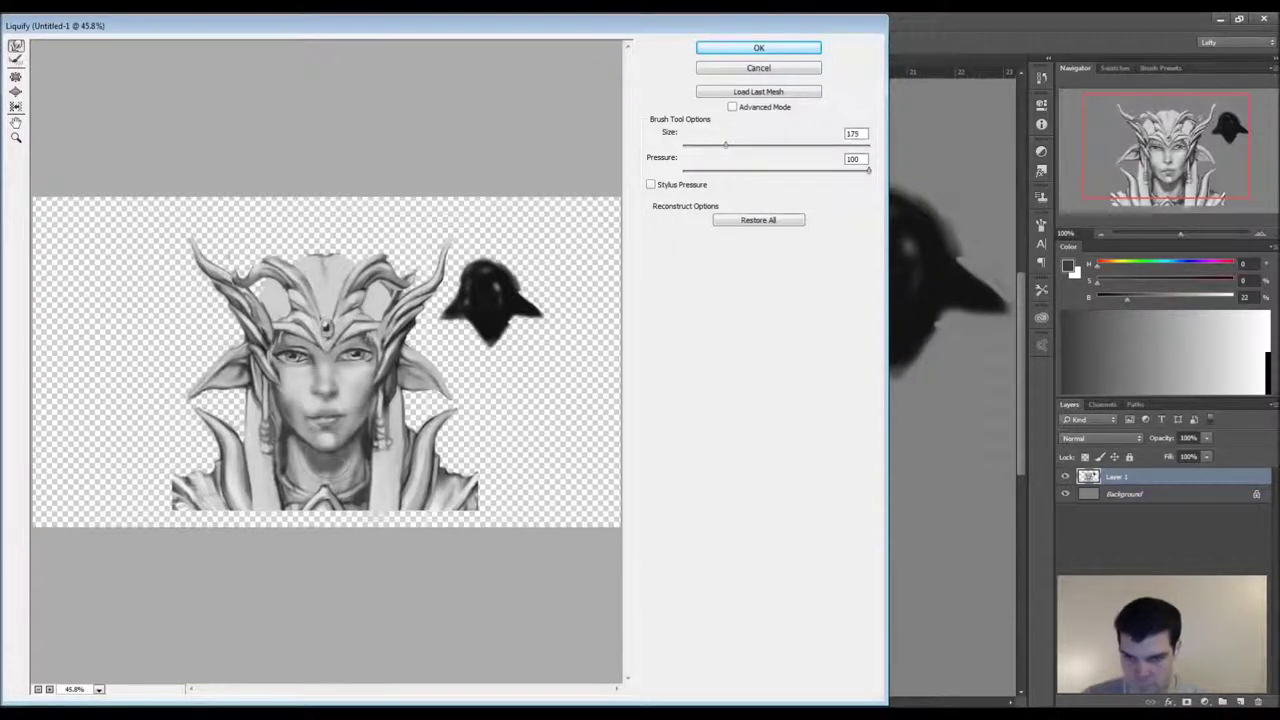
- Push the outer corners of both eyes slightly up and inward at brush size 175, apply Liquify and check the face mirrored
key(bracketright)
key(bracketleft)
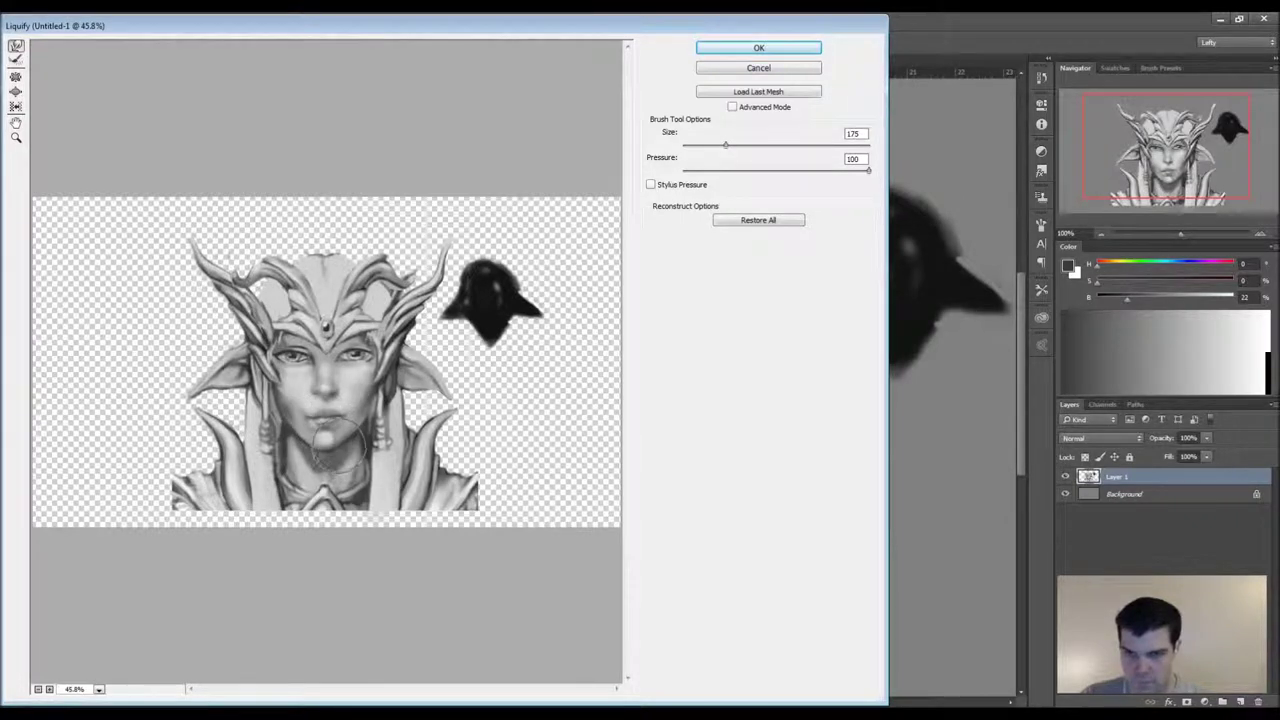
key(bracketleft)
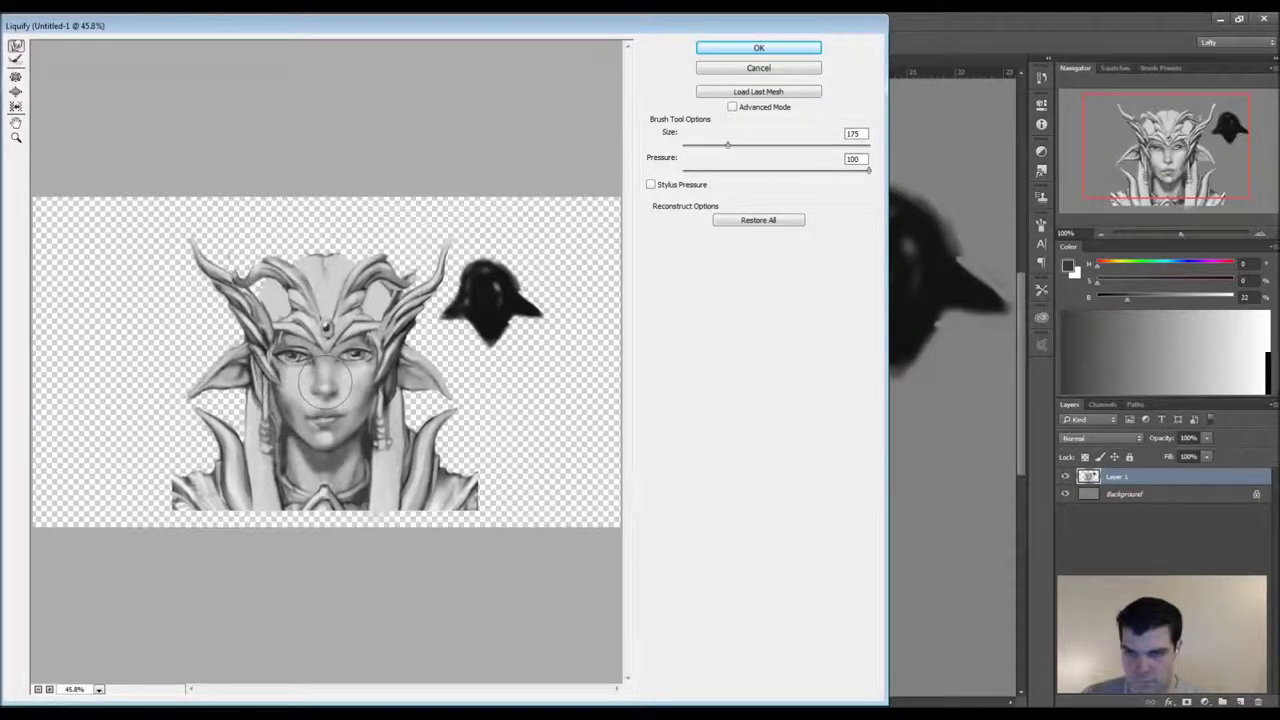
drag(272, 353, 276, 348)
drag(374, 353, 371, 350)
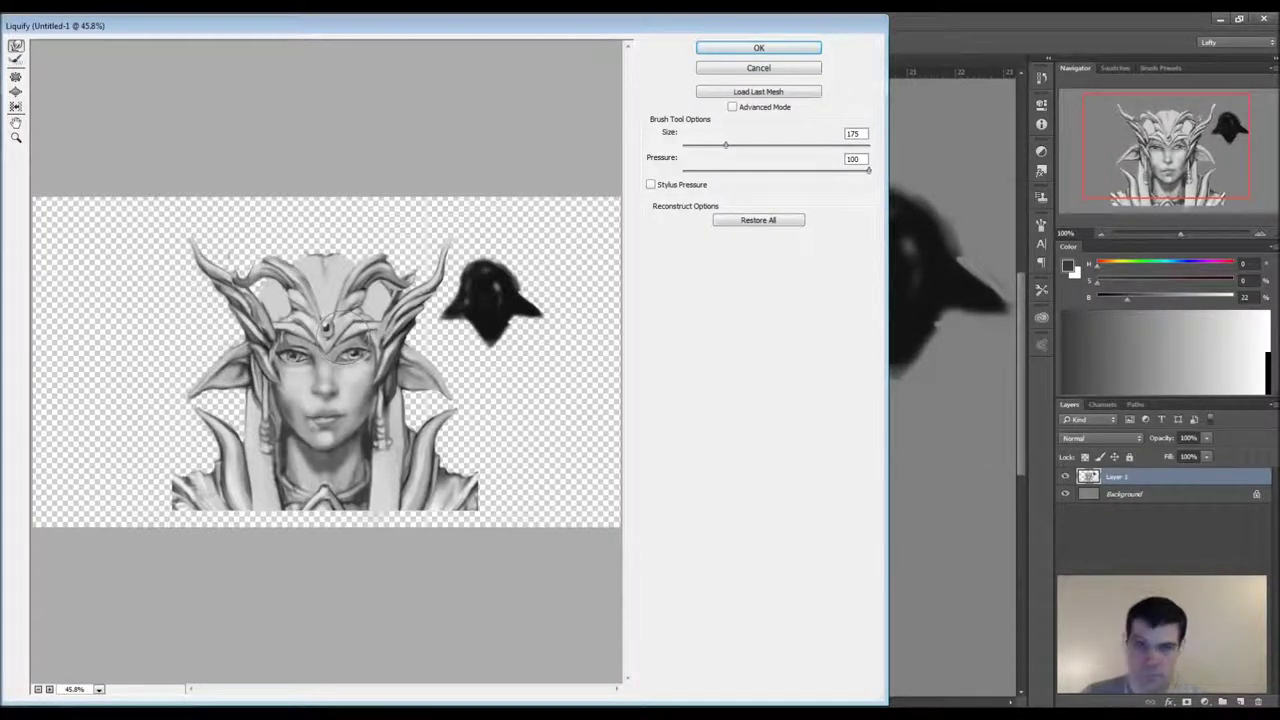
click(715, 50)
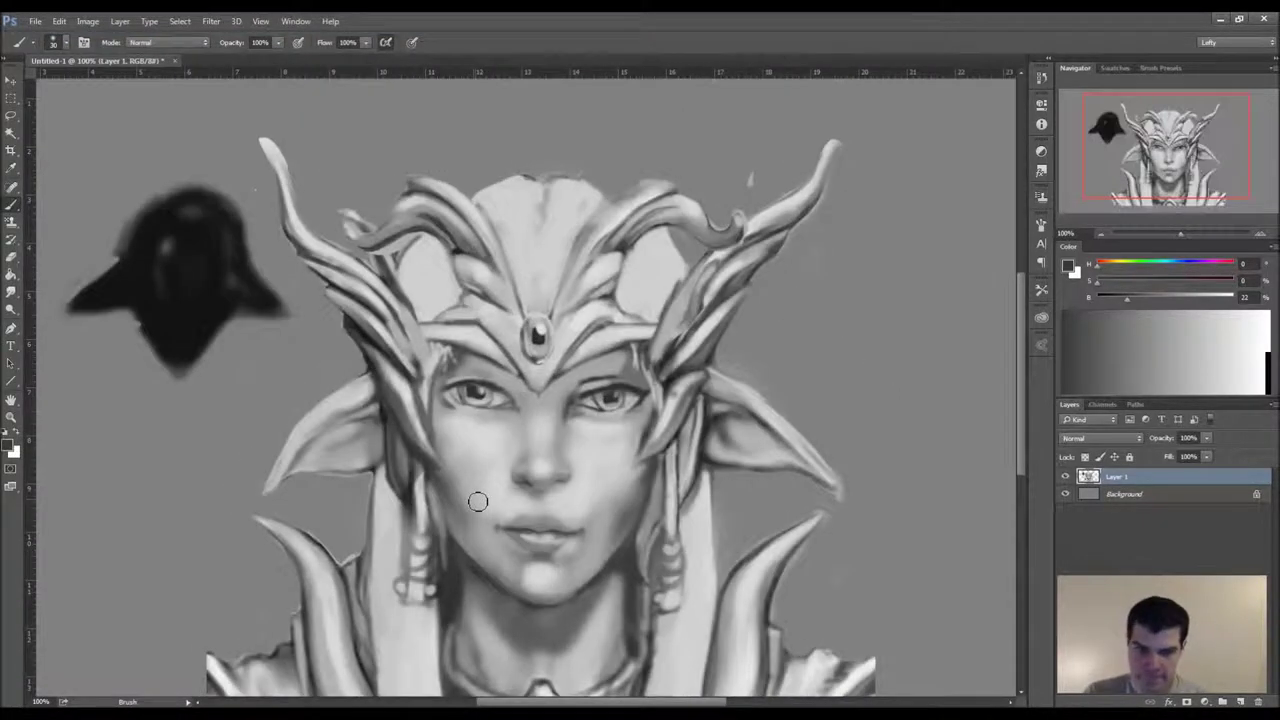
key(ctrl+shift+h)
key(ctrl+shift+h)
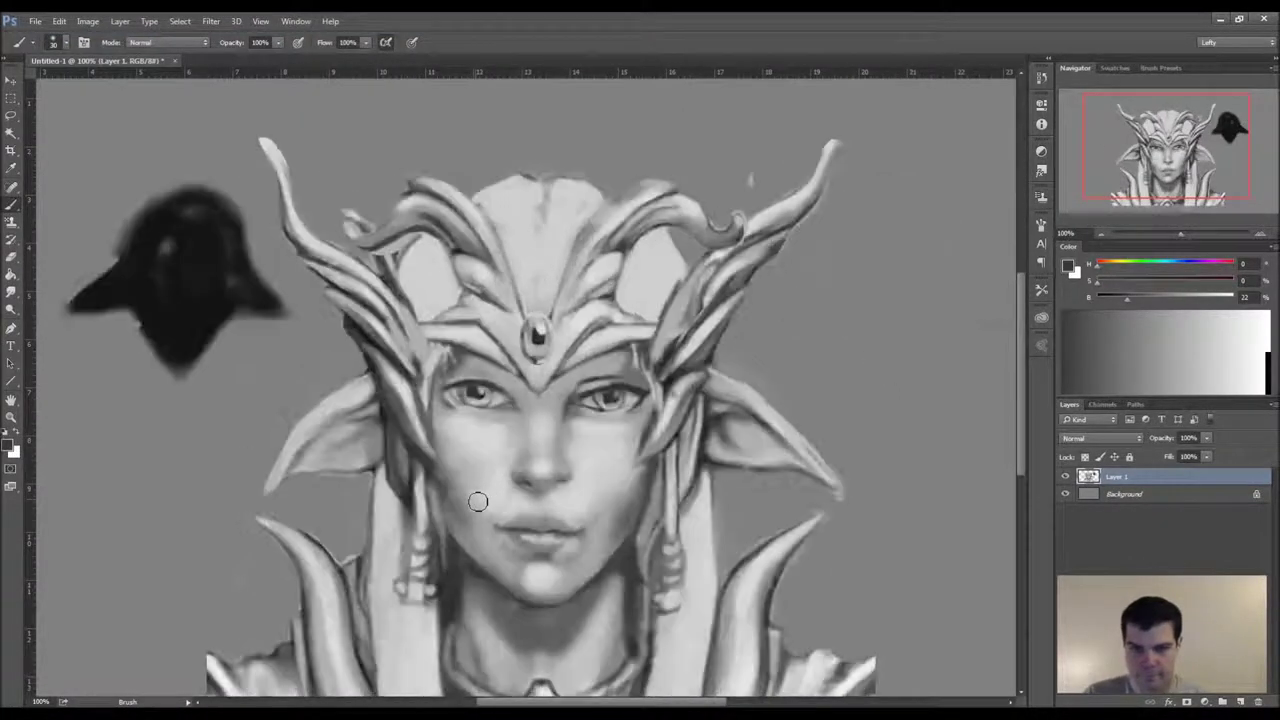
key(ctrl+shift+h)
key(ctrl+shift+h)
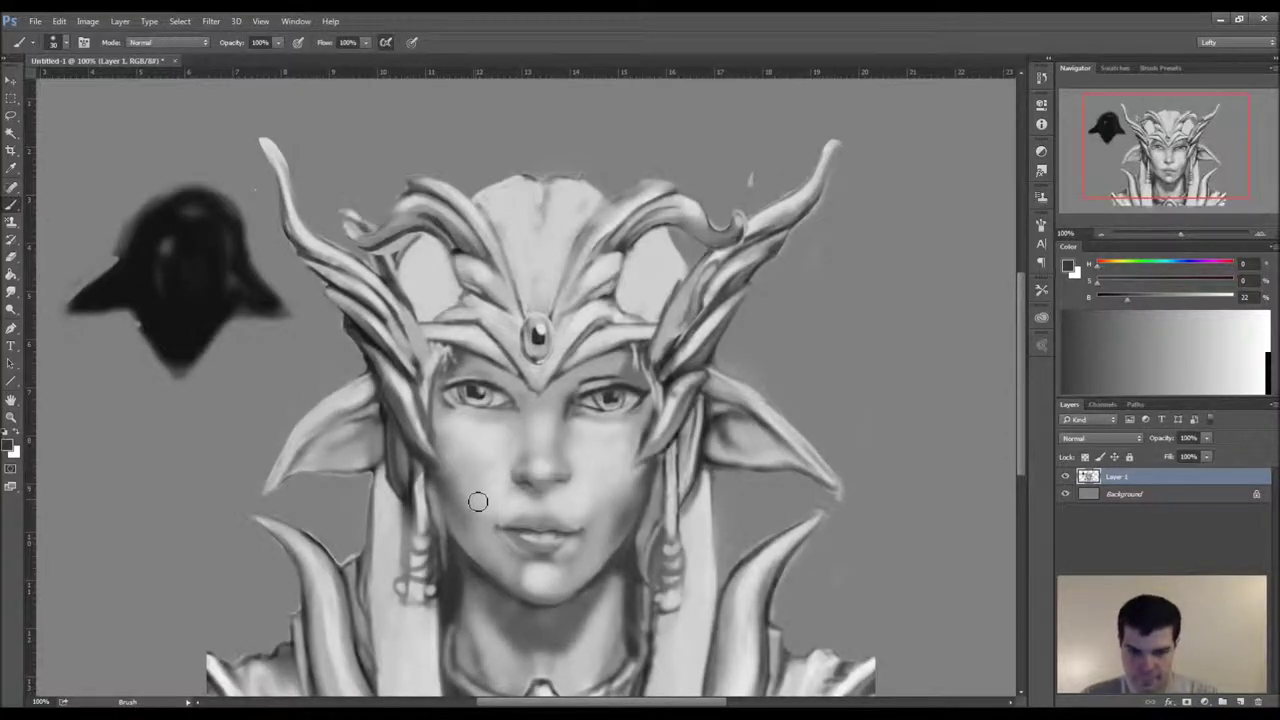
- Paint over the irises and pupils of both eyes with light grey sampled from the eye area
scroll(478, 507, up, 4)
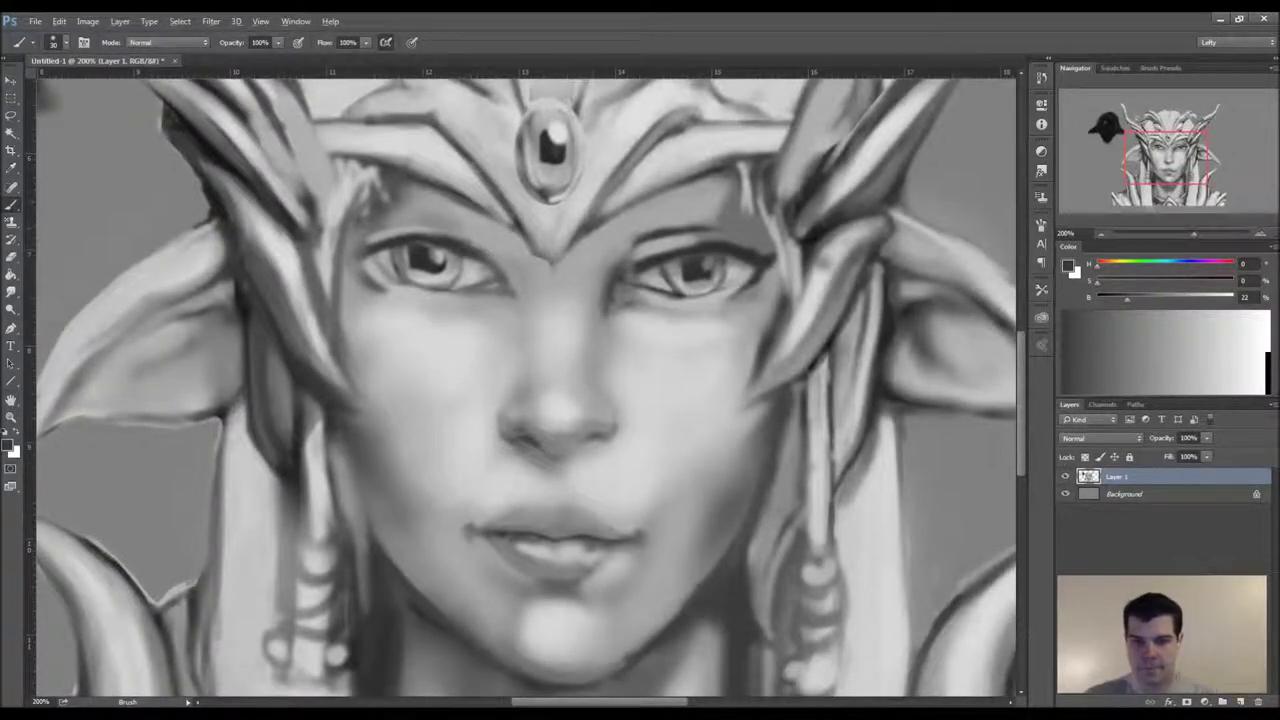
alt+click(430, 257)
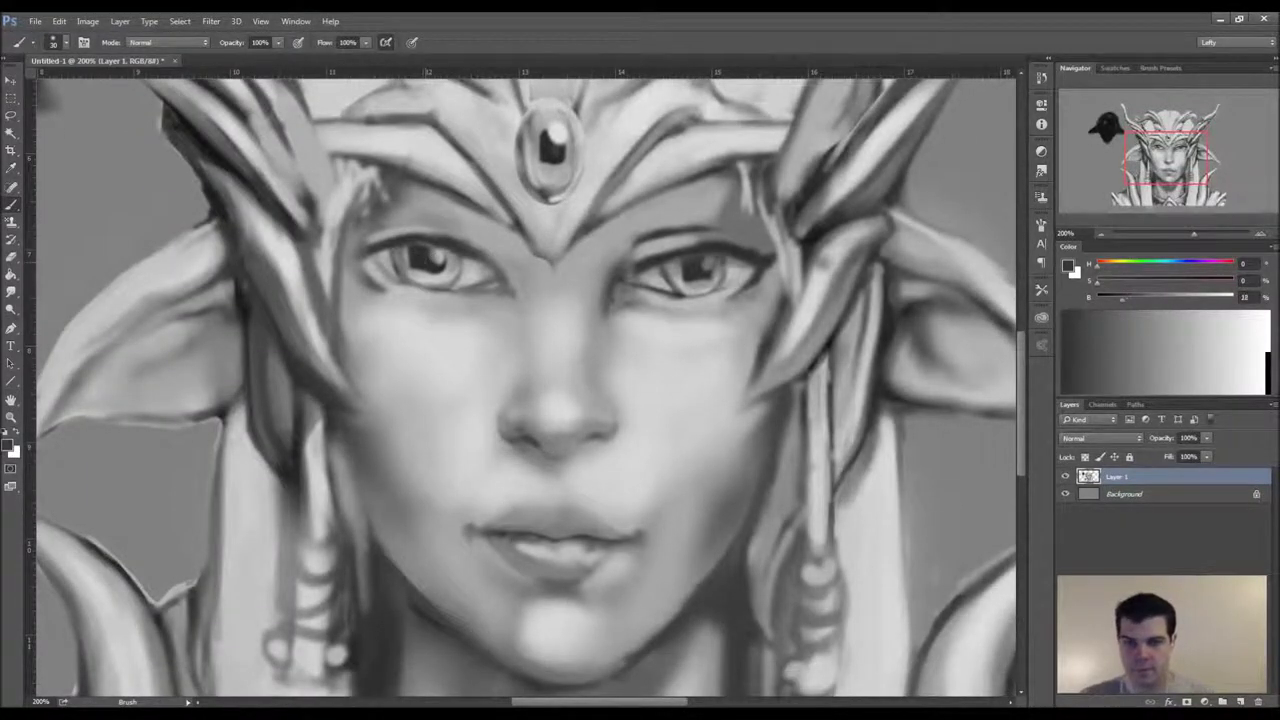
alt+click(464, 266)
alt+click(438, 262)
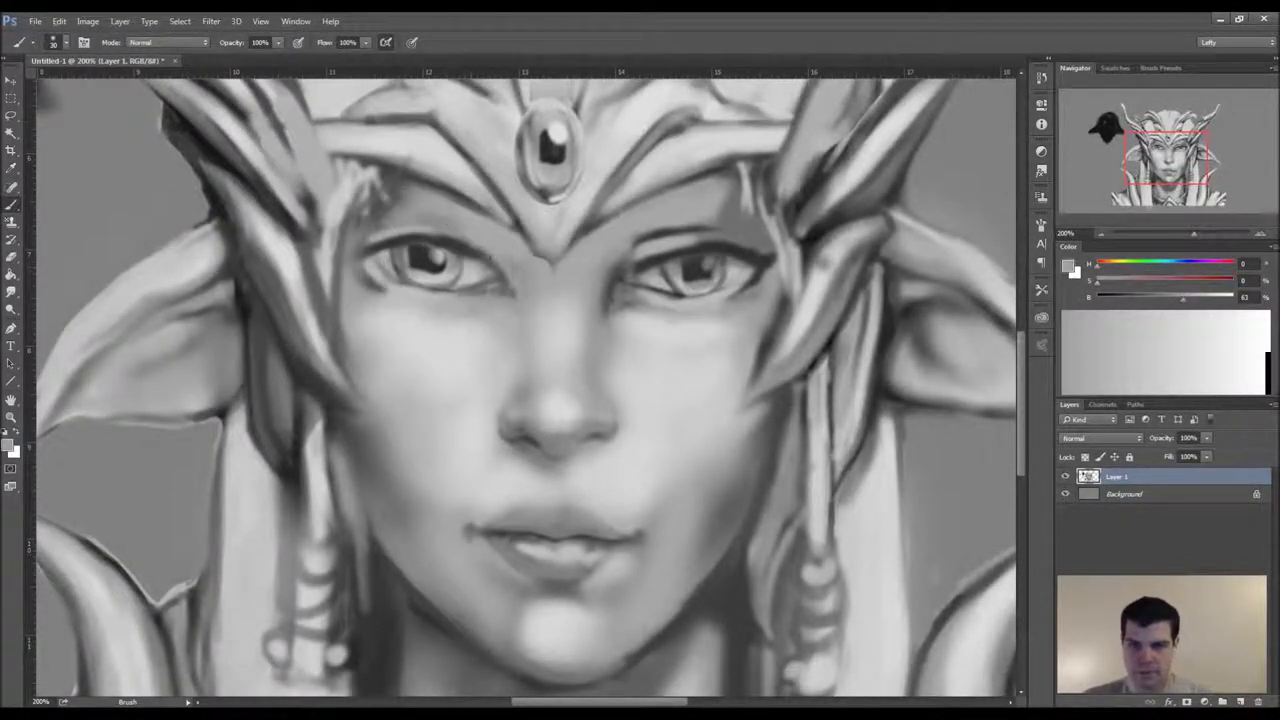
alt+click(472, 271)
mouse_move(412, 256)
mouse_down()
mouse_move(452, 270)
mouse_move(470, 254)
mouse_up()
mouse_move(668, 264)
mouse_down()
mouse_move(722, 276)
mouse_move(666, 288)
mouse_move(728, 240)
mouse_move(716, 236)
mouse_move(740, 246)
mouse_up()
- Surround both blank eyes with broad dark shading along the upper lids and inner corners, sampling 23% grey
alt+click(722, 244)
mouse_move(460, 236)
mouse_down()
mouse_move(506, 270)
mouse_move(438, 228)
mouse_move(352, 262)
mouse_move(446, 224)
mouse_up()
mouse_move(482, 268)
mouse_down()
mouse_move(508, 286)
mouse_move(435, 312)
mouse_move(498, 292)
mouse_up()
mouse_move(624, 285)
mouse_down()
mouse_move(688, 322)
mouse_move(770, 270)
mouse_move(726, 224)
mouse_up()
alt+click(565, 280)
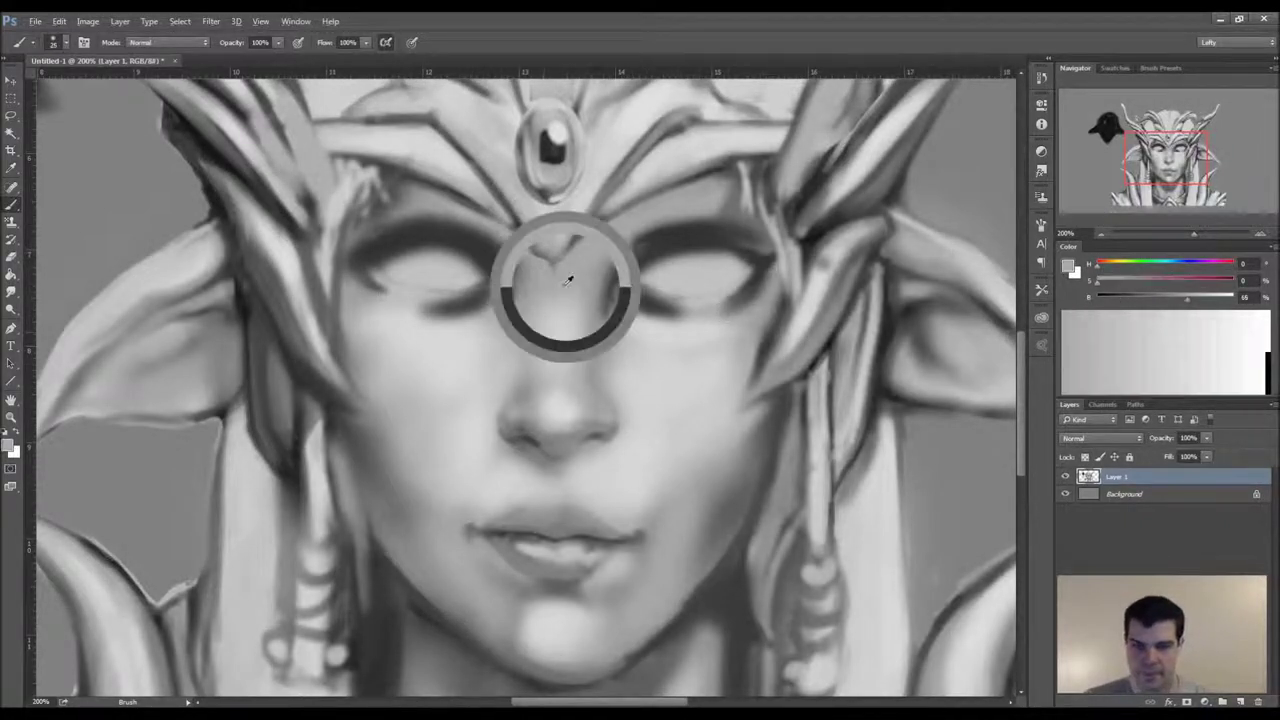
alt+click(650, 251)
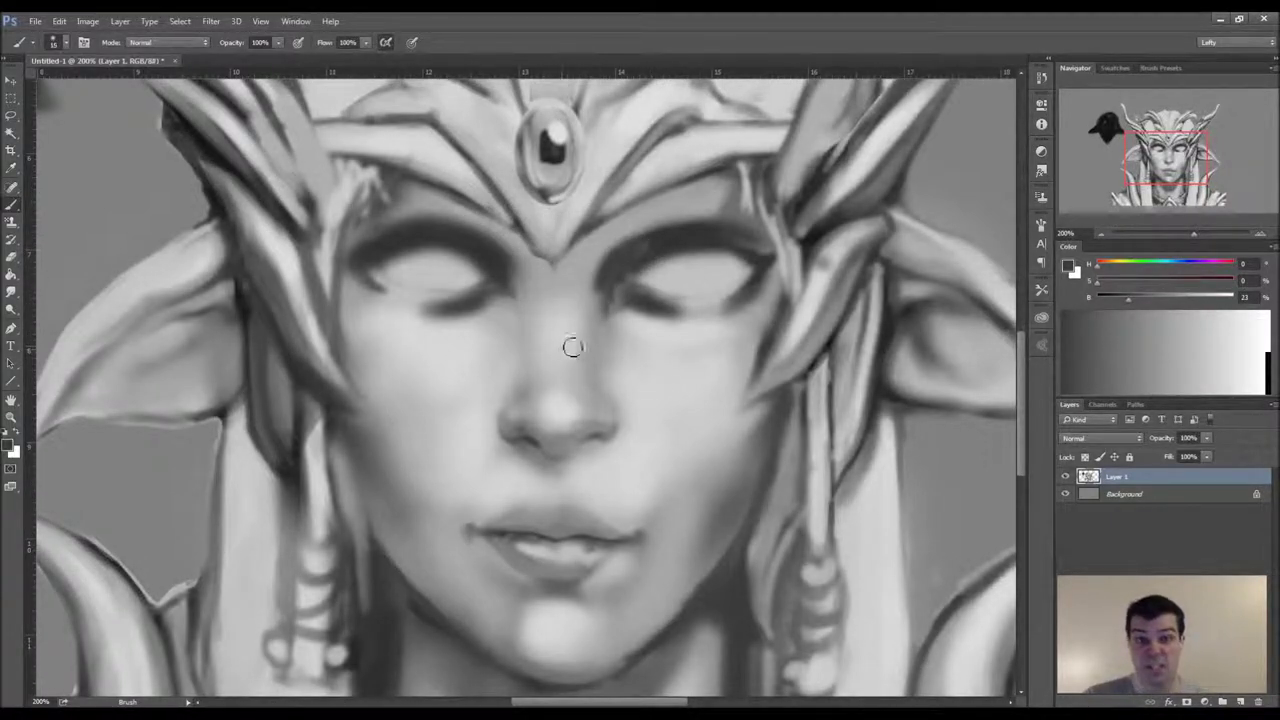
- Reshape the blank eye nearer the helmet sketch with 69% grey and define its lower lid with 29% grey
alt+click(657, 265)
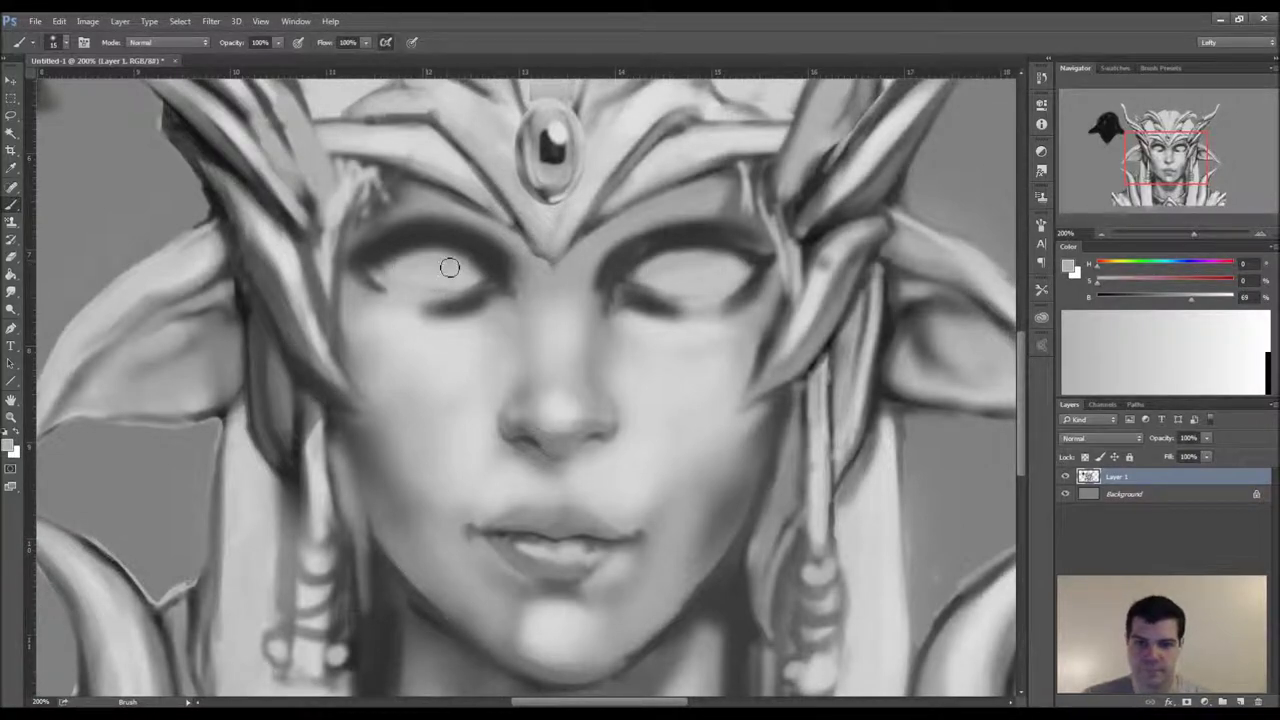
mouse_move(390, 265)
mouse_down()
mouse_move(466, 262)
mouse_move(439, 258)
mouse_move(485, 282)
mouse_up()
alt+click(447, 307)
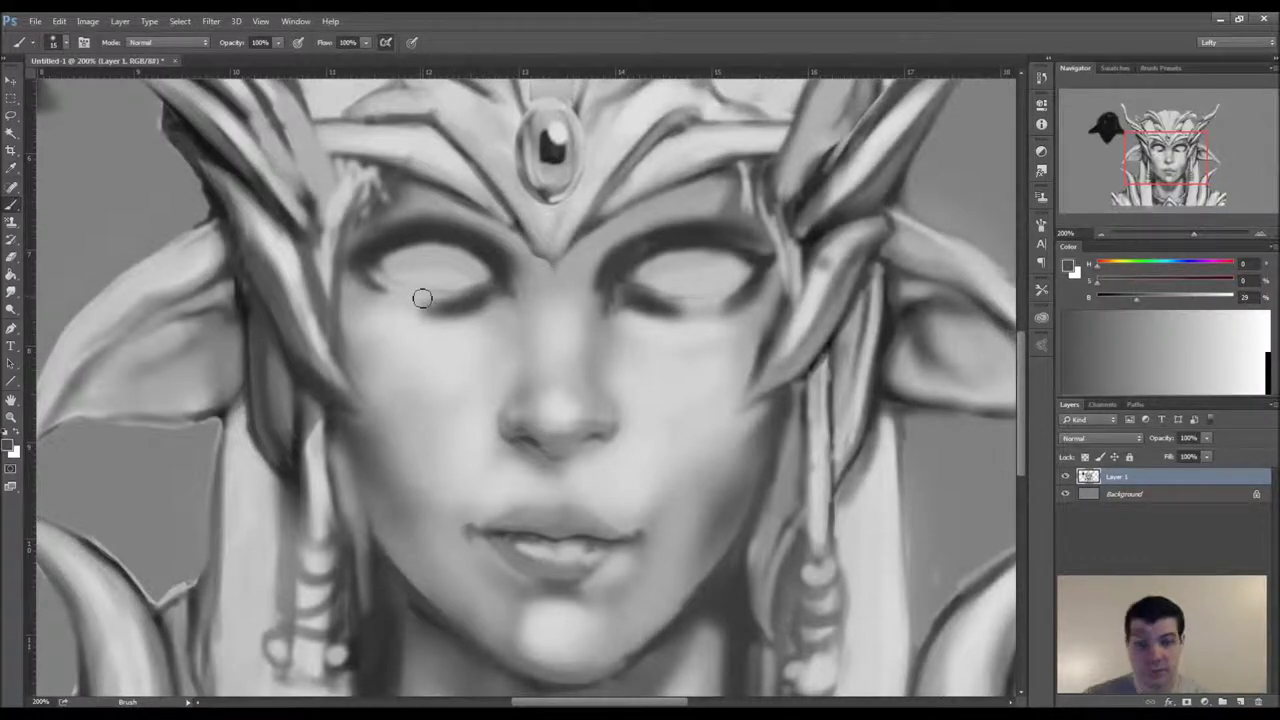
mouse_move(466, 303)
mouse_down()
mouse_move(374, 286)
mouse_move(424, 318)
mouse_up()
- Touch up the nostril edge nearer the helmet sketch with 47% and 63% grey
alt+click(515, 420)
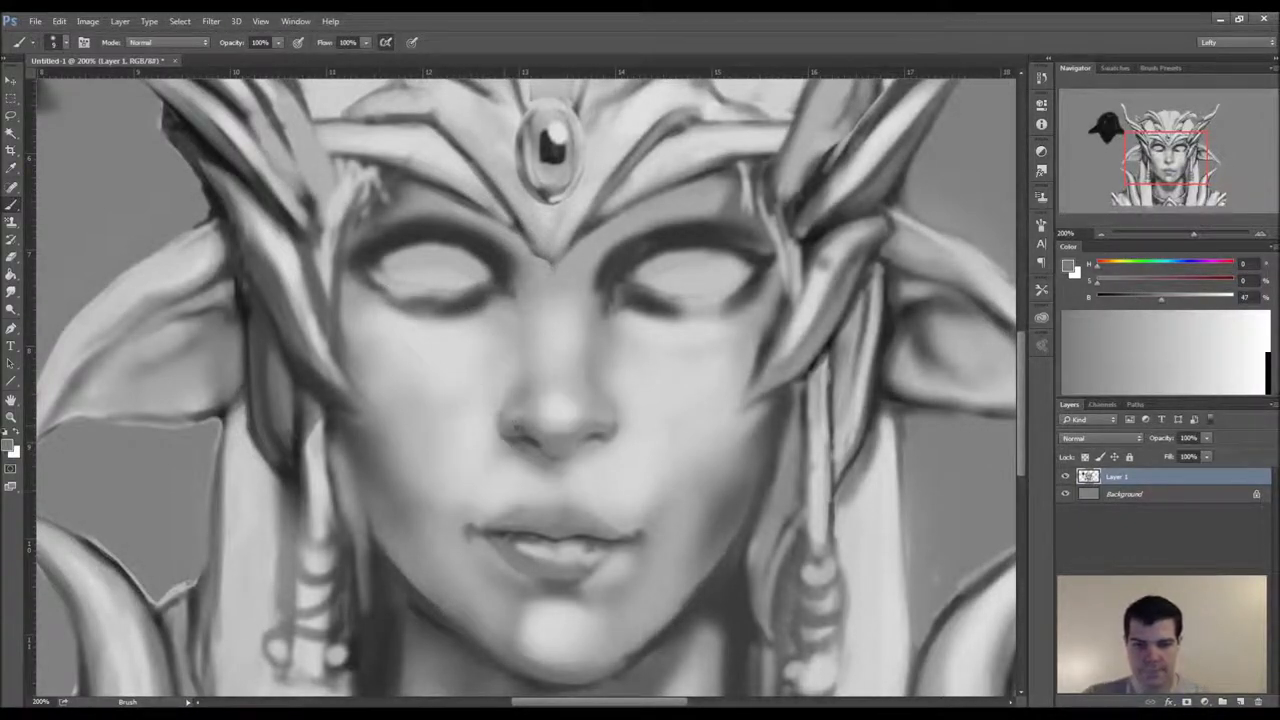
alt+click(510, 412)
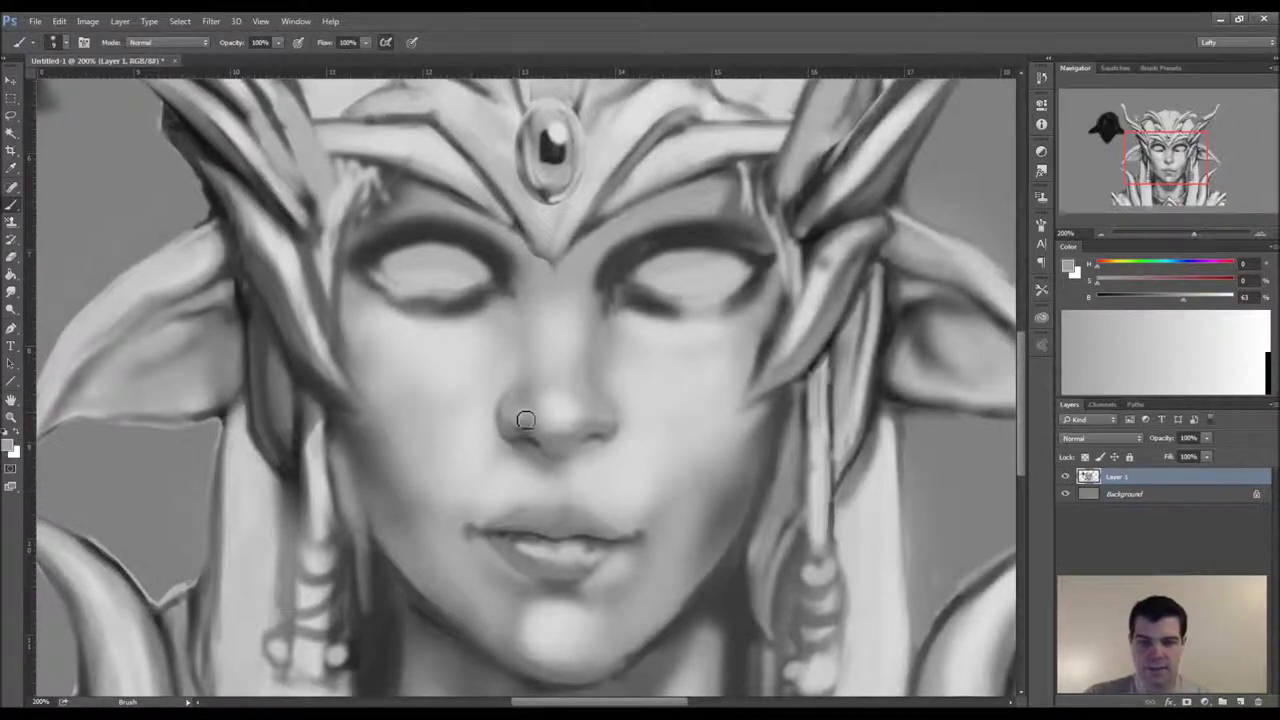
alt+click(669, 240)
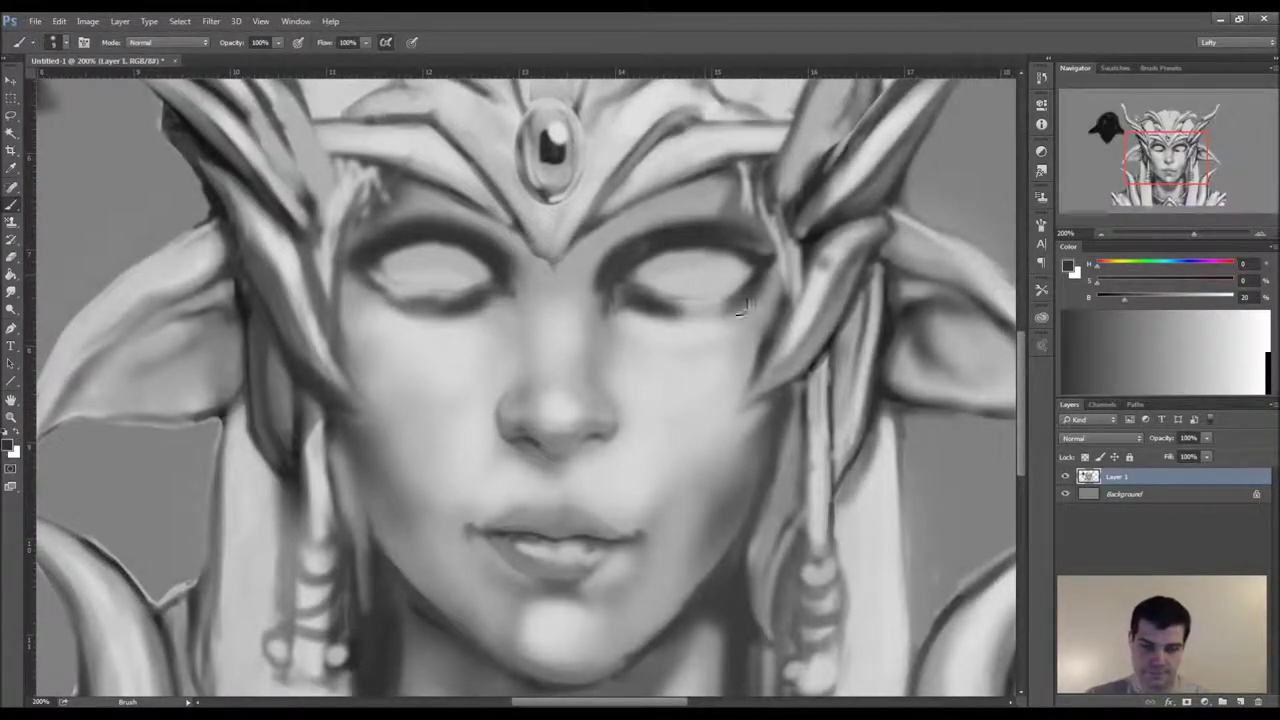
- Paint thin 57% grey lines along the upper lids of both blank eyes and check the face mirrored
alt+click(438, 210)
mouse_move(393, 256)
mouse_down()
mouse_move(423, 238)
mouse_move(394, 250)
mouse_move(465, 240)
mouse_up()
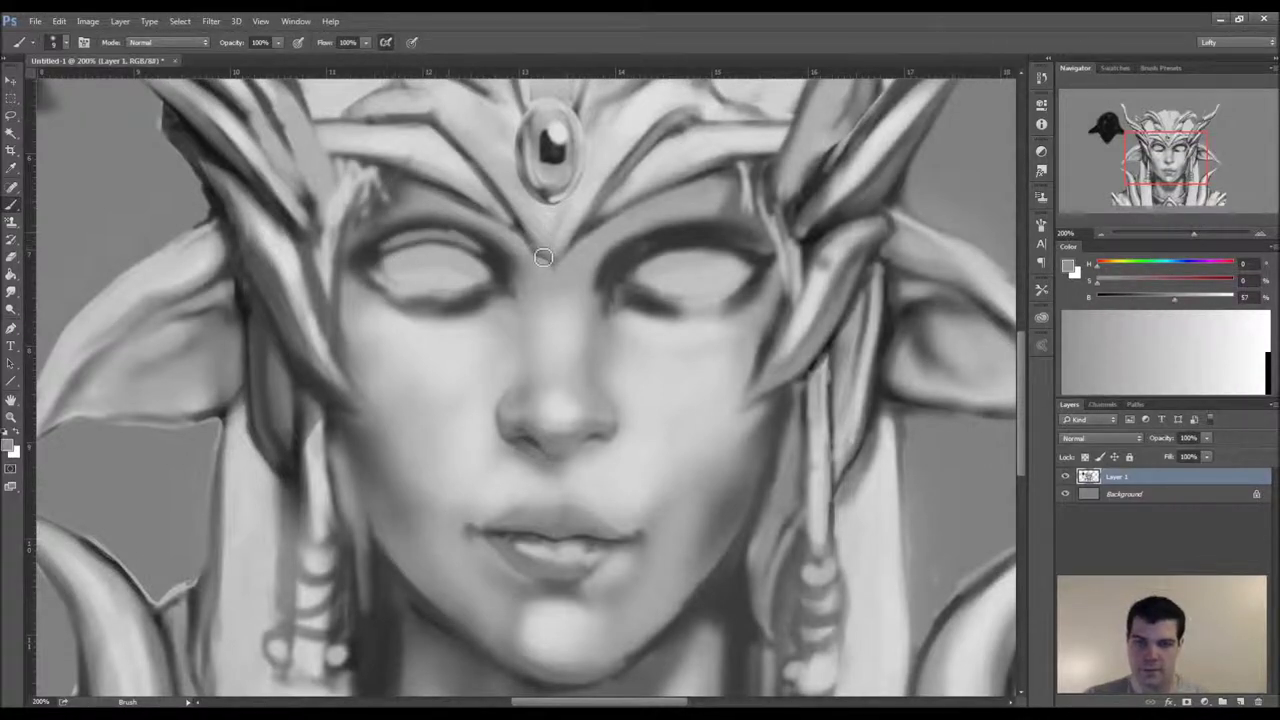
mouse_move(650, 255)
mouse_down()
mouse_move(730, 250)
mouse_move(650, 262)
mouse_up()
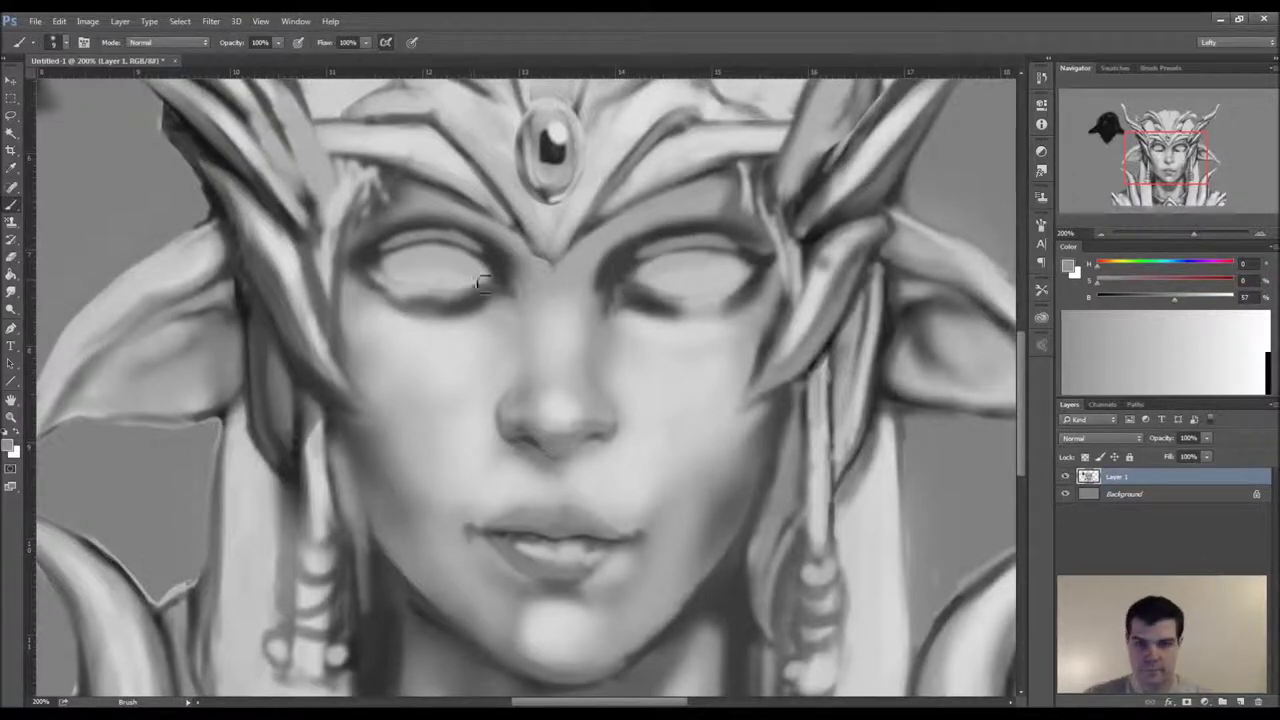
key(ctrl+shift+h)
key(ctrl+shift+h)
key(ctrl+shift+h)
key(ctrl+shift+h)
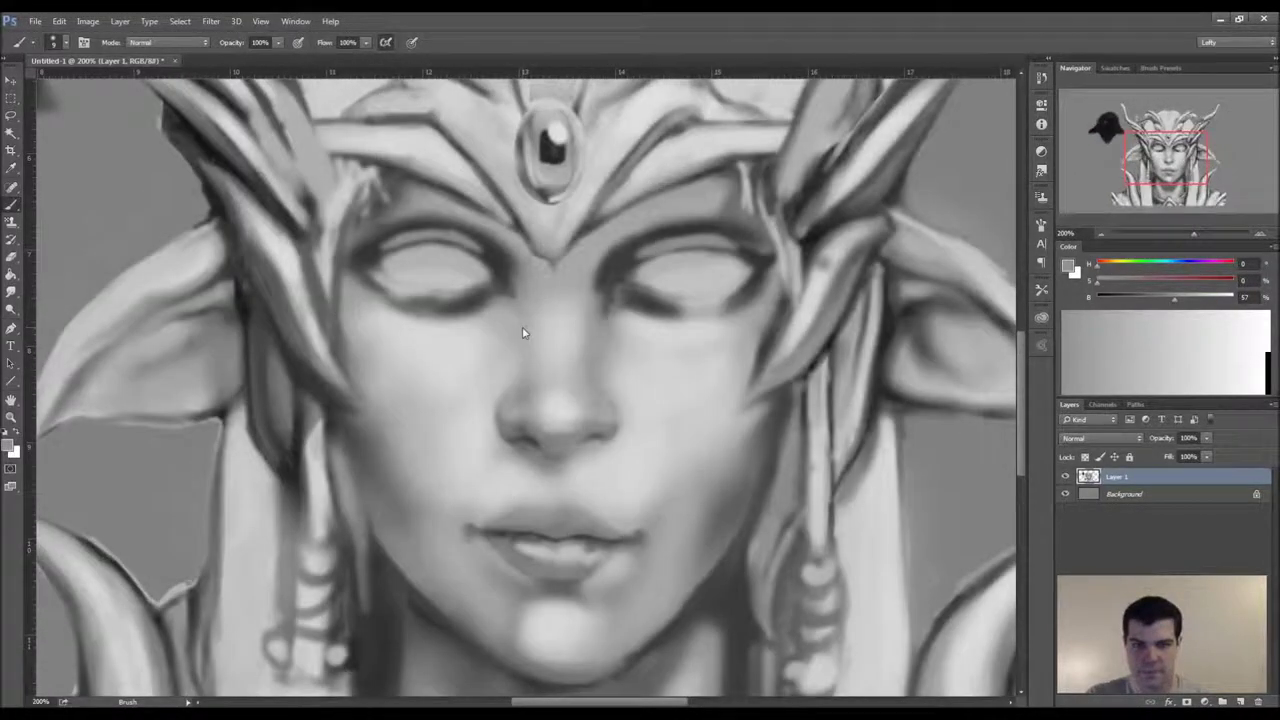
key(h)
key(h)
- Darken the lower lids of both blank eyes with 34% grey and soften the shading above the eye nearer the helmet sketch
alt+click(738, 297)
mouse_move(680, 309)
mouse_down()
mouse_move(733, 308)
mouse_move(714, 308)
mouse_move(770, 277)
mouse_move(671, 315)
mouse_move(751, 291)
mouse_move(683, 313)
mouse_move(736, 303)
mouse_up()
key(bracketright)
drag(383, 295, 440, 302)
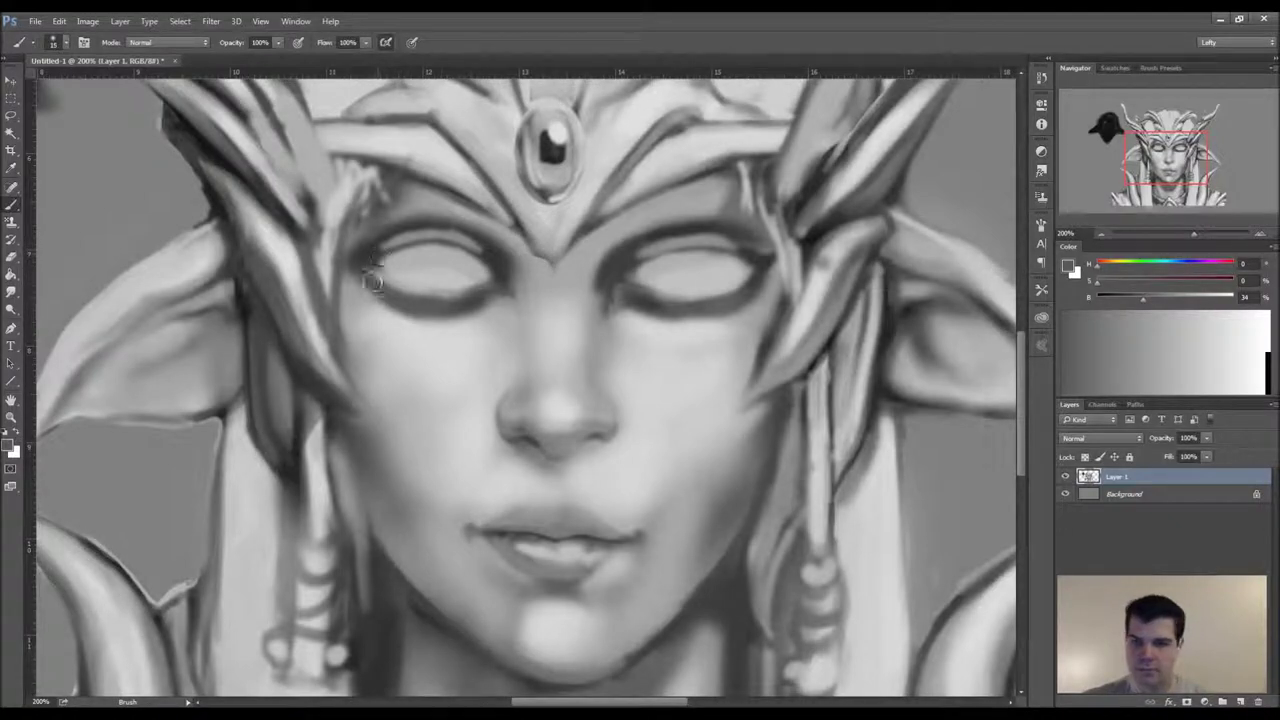
drag(386, 229, 466, 224)
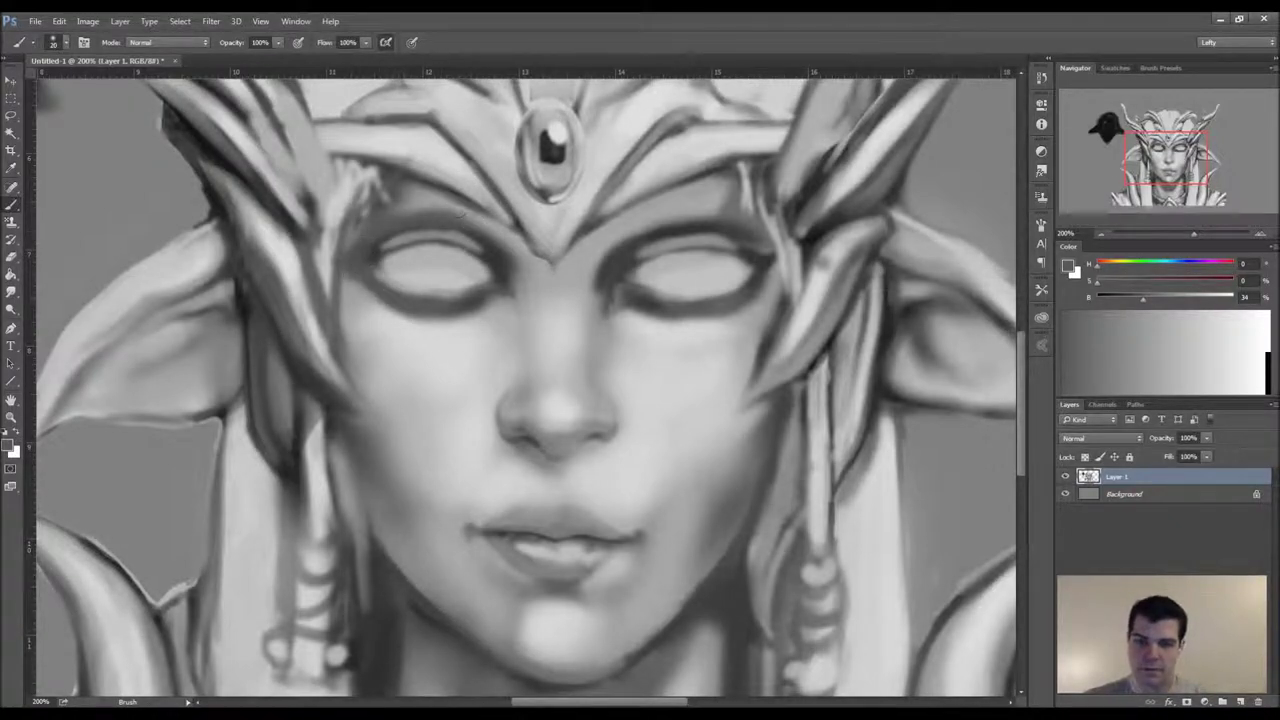
- Paint light tear ducts and inner lid edges on both eyes, using 67% grey sampled beside the nose bridge
alt+click(500, 236)
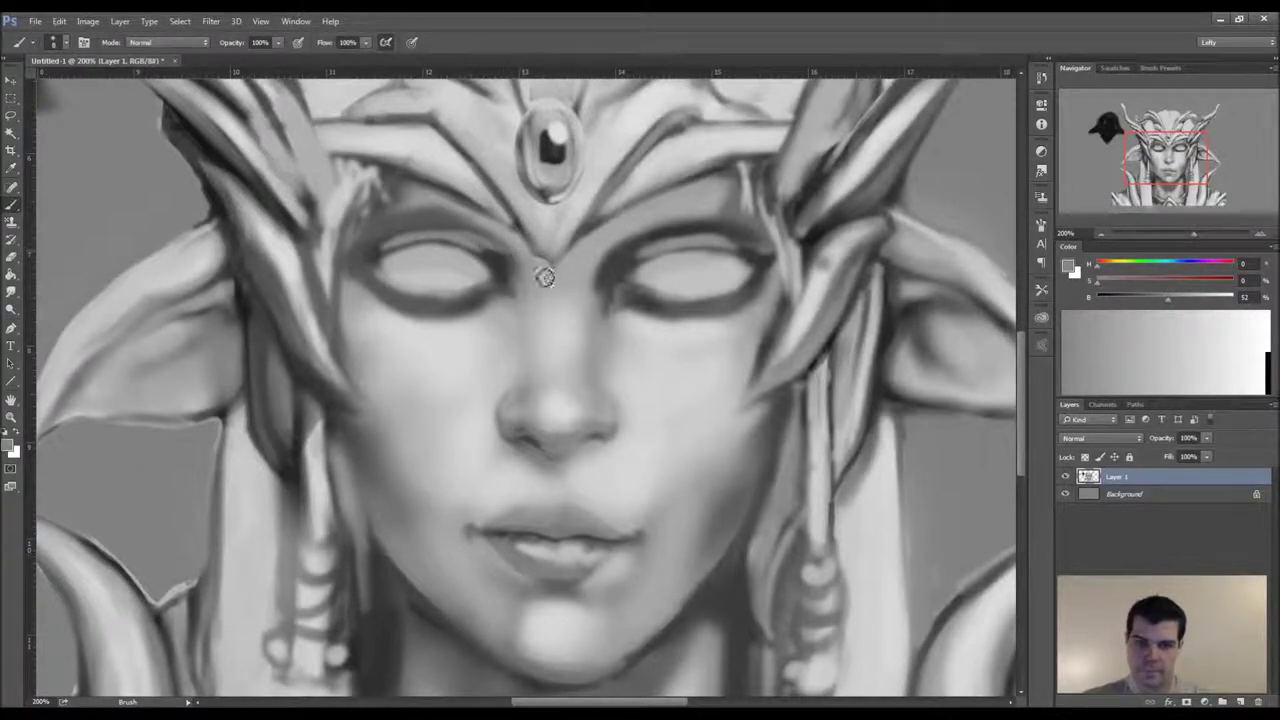
alt+click(499, 256)
alt+click(522, 290)
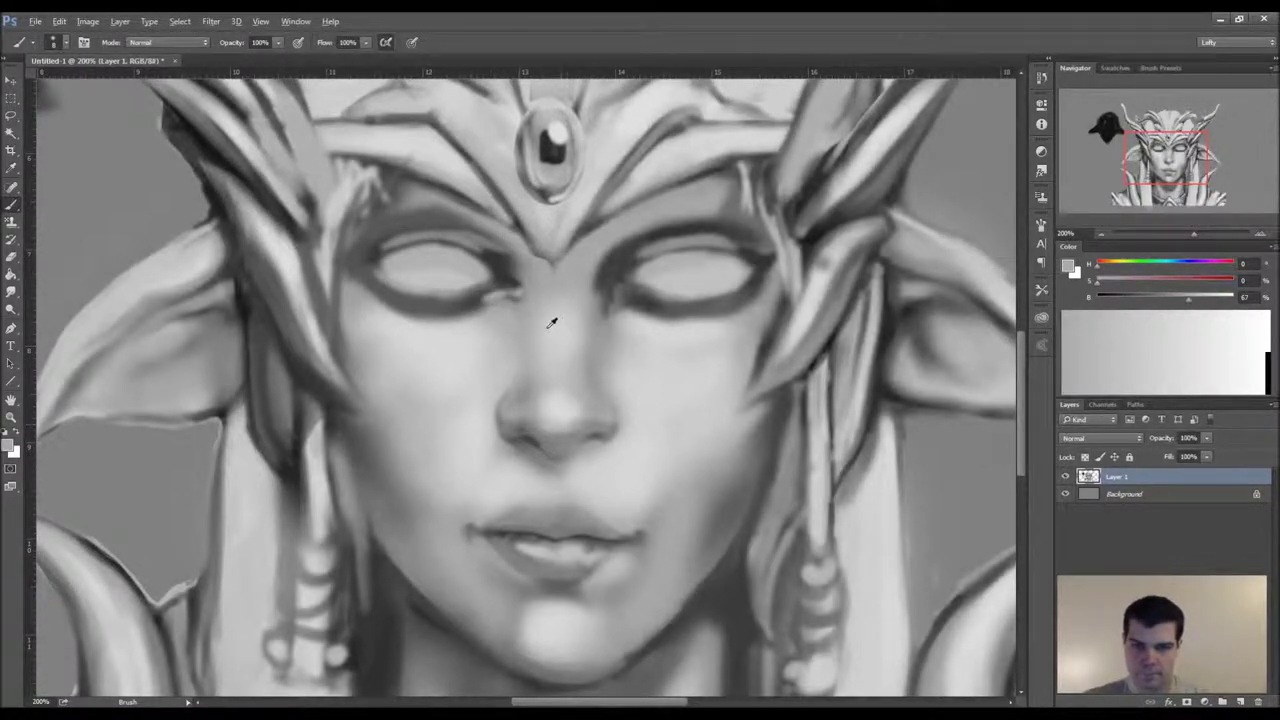
alt+click(515, 295)
drag(510, 299, 519, 293)
key([)
drag(606, 300, 642, 248)
drag(510, 283, 472, 250)
- Redefine the dark inner edge of the upper lid with 25% grey on the eye farther from the helmet sketch
alt+click(618, 246)
key(])
drag(613, 274, 640, 248)
key(bracketleft)
key(bracketleft)
key(bracketleft)
key(bracketleft)
key(bracketleft)
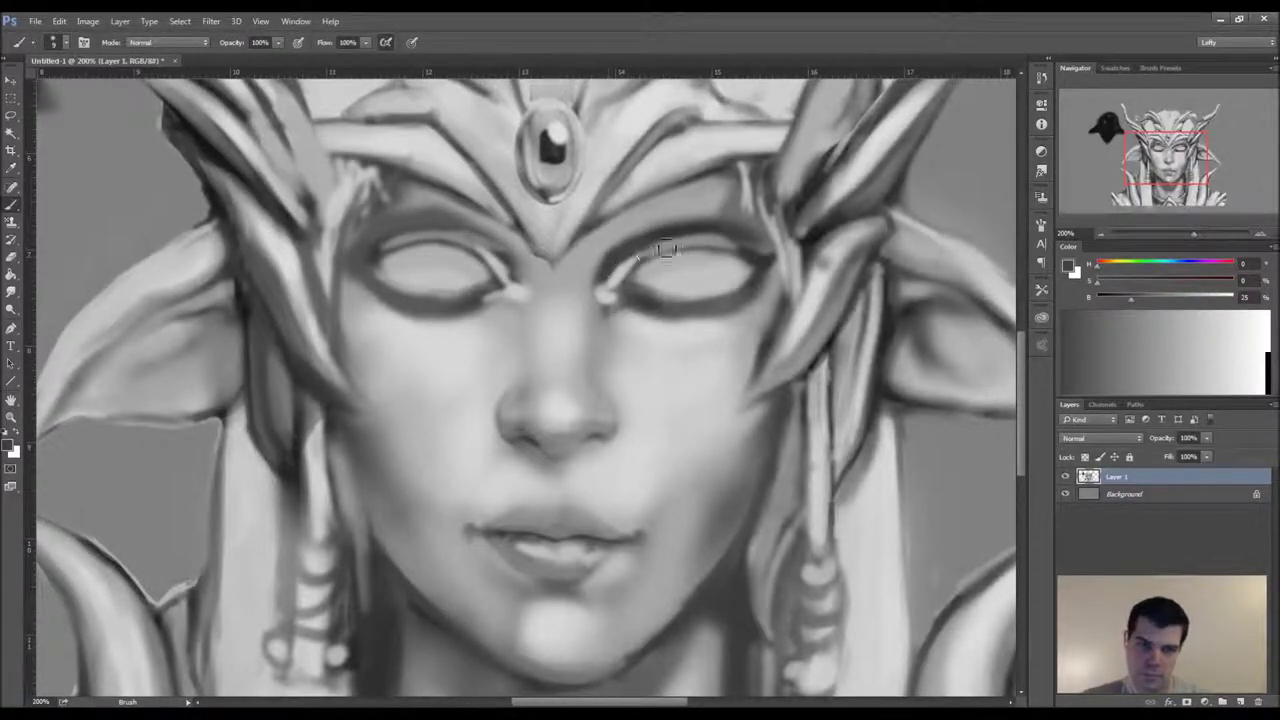
- Lighten the dark shading above both upper lids and inner corners with a larger brush and grey sampled beside the nose bridge
key(bracketright)
key(bracketright)
key(bracketright)
key(bracketright)
key(bracketright)
key(bracketright)
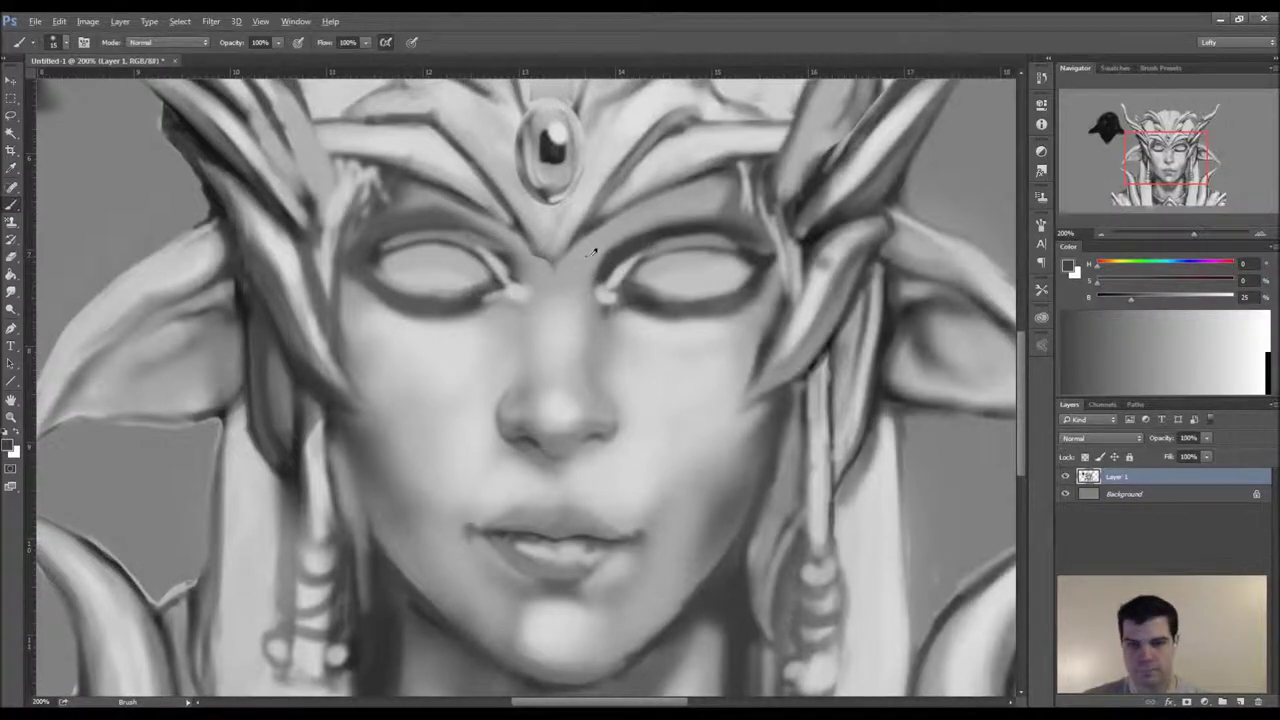
alt+click(590, 253)
key(bracketright)
mouse_move(590, 280)
mouse_down()
mouse_move(611, 244)
mouse_move(640, 233)
mouse_up()
mouse_move(522, 278)
mouse_down()
mouse_move(474, 226)
mouse_move(436, 210)
mouse_move(474, 233)
mouse_up()
mouse_move(612, 272)
mouse_down()
mouse_move(655, 232)
mouse_move(705, 218)
mouse_up()
drag(478, 244, 397, 205)
- Outline the crown's central point between the brows with 16% grey at brush size 7
key([)
key([)
key([)
key([)
key([)
alt+click(519, 224)
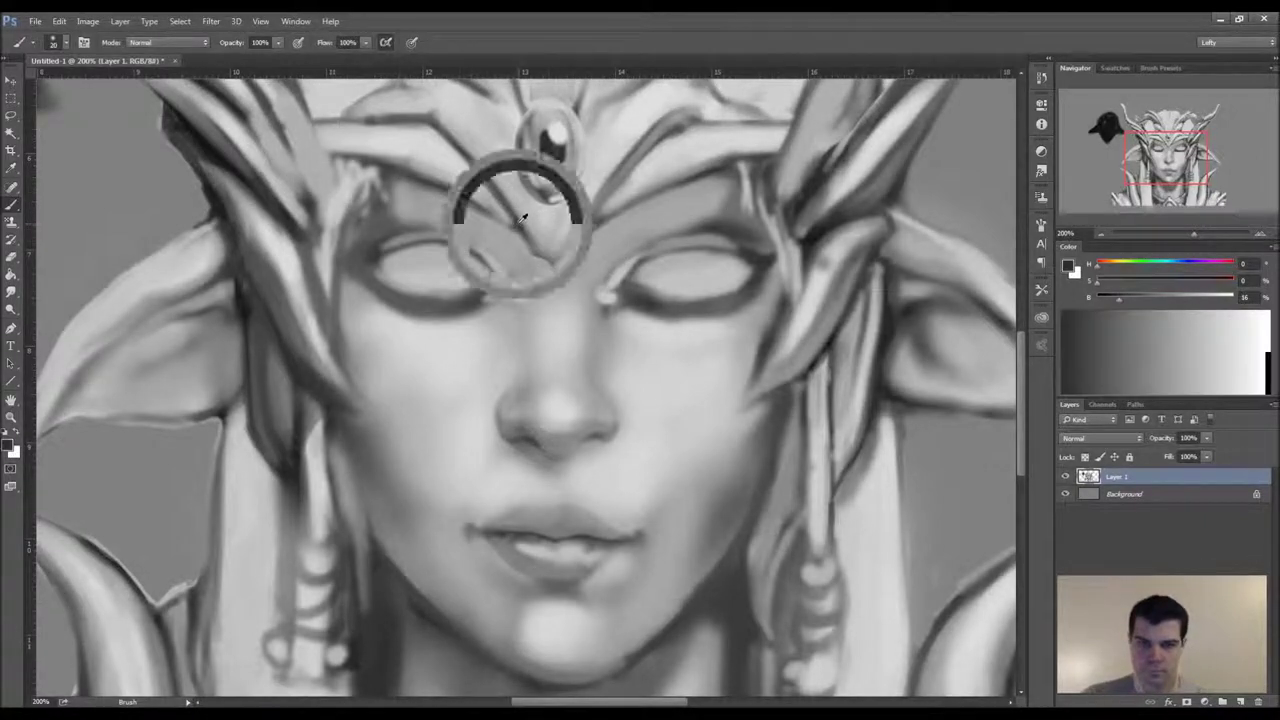
drag(518, 223, 563, 260)
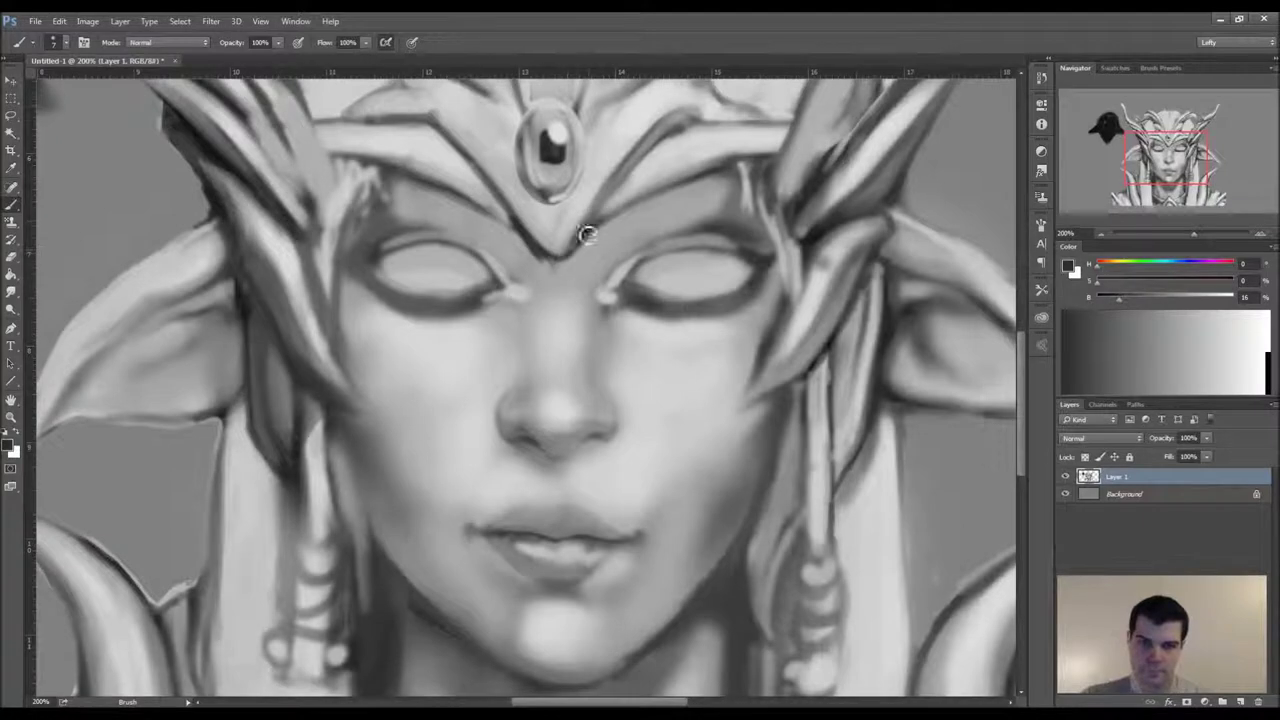
alt+click(586, 238)
mouse_move(518, 218)
mouse_down()
mouse_move(546, 260)
mouse_move(560, 257)
mouse_up()
- Broaden and even out the crown's central point beneath the gem with 76% grey
key(])
key(])
key(])
key(])
key(])
mouse_move(500, 180)
mouse_down()
mouse_move(540, 246)
mouse_move(574, 237)
mouse_move(616, 168)
mouse_up()
key(bracketleft)
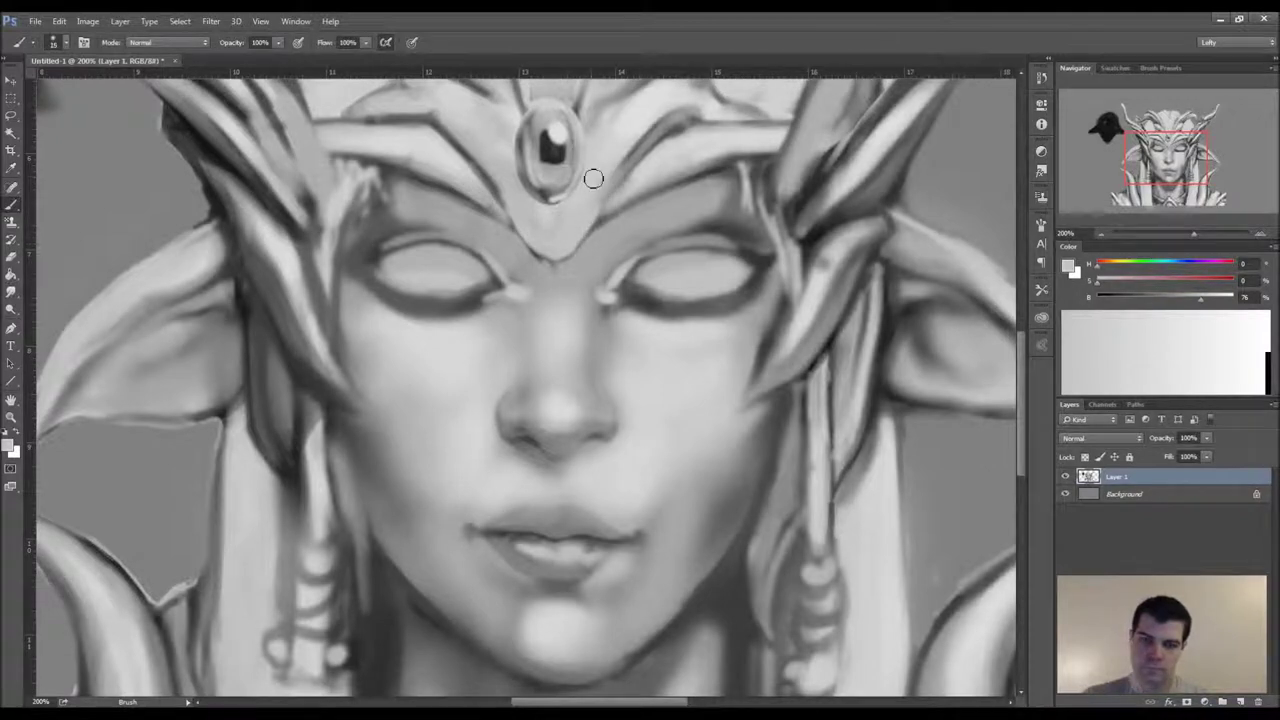
- Paint a lower dark lash line across both blank eyes with 26% grey to bring the upper lids down
alt+click(379, 252)
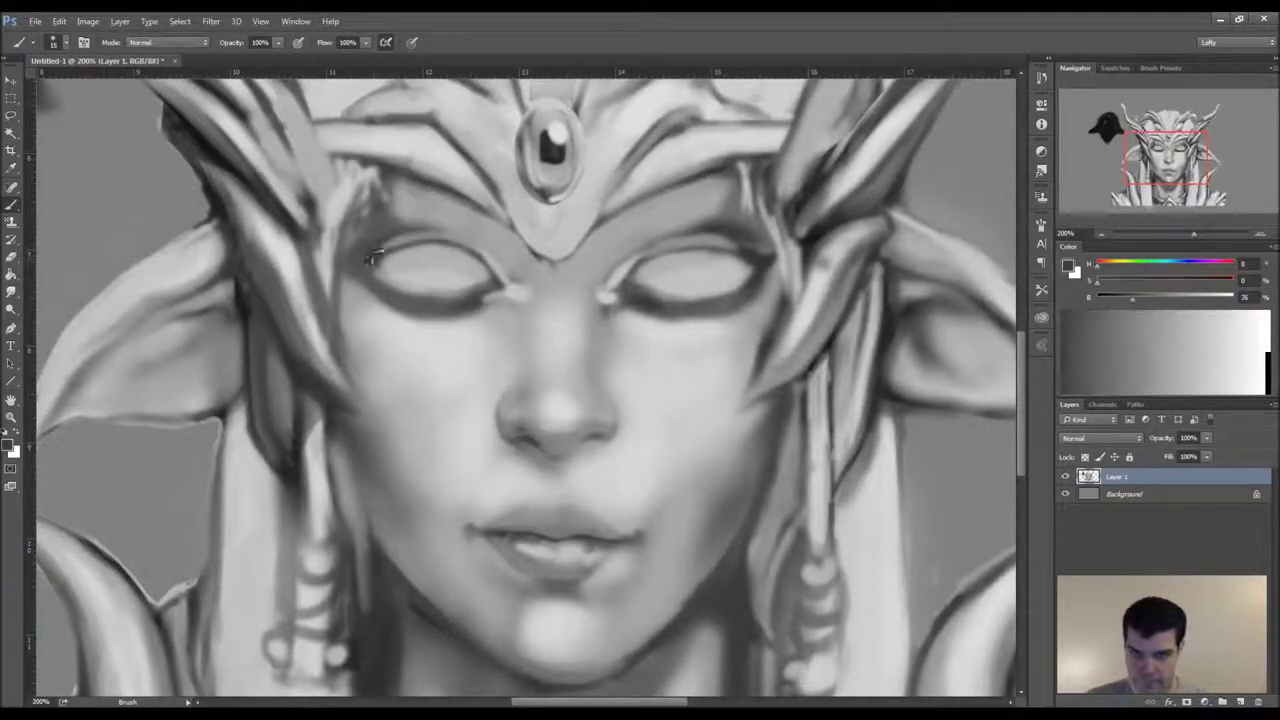
drag(384, 255, 492, 268)
mouse_move(640, 281)
mouse_down()
mouse_move(680, 272)
mouse_move(653, 270)
mouse_move(762, 273)
mouse_up()
key(])
mouse_move(638, 286)
mouse_down()
mouse_move(666, 274)
mouse_move(637, 271)
mouse_move(649, 260)
mouse_move(639, 270)
mouse_move(697, 248)
mouse_up()
- Fill the upper lid nearer the helmet sketch with 72% grey and strengthen the dark lash line beneath it
alt+click(705, 238)
alt+click(629, 270)
key(])
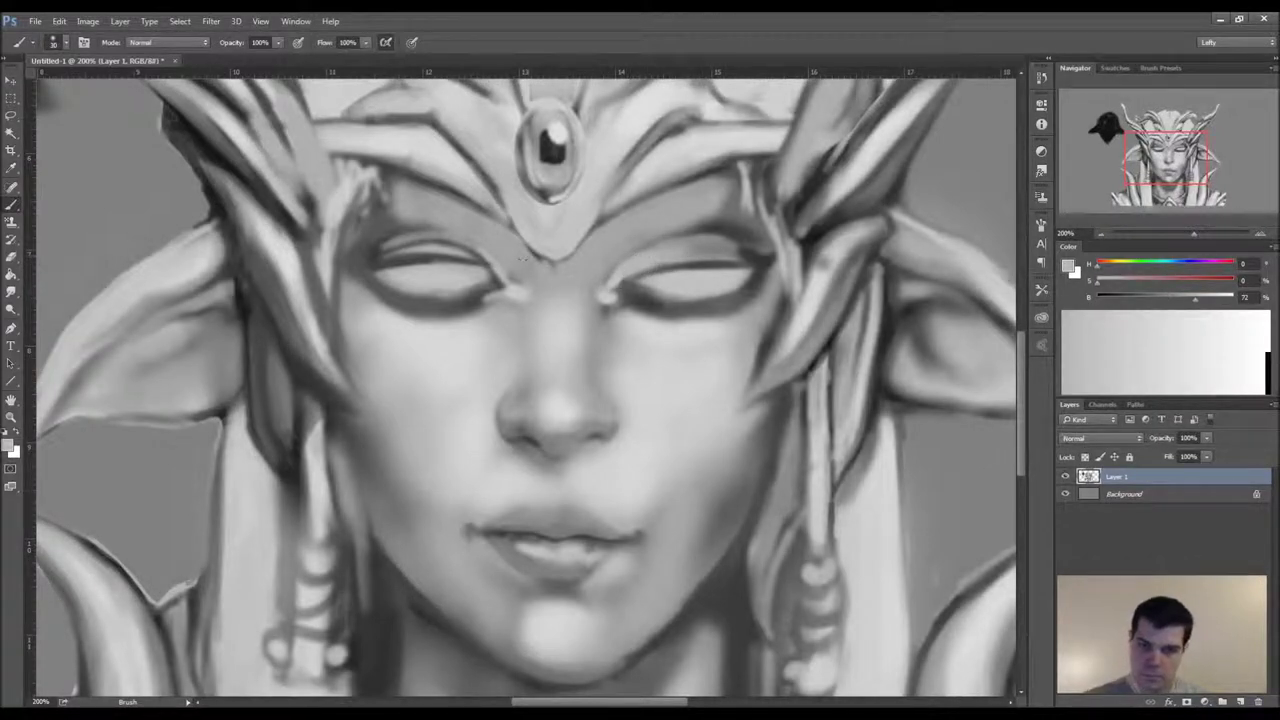
mouse_move(388, 252)
mouse_down()
mouse_move(462, 244)
mouse_move(404, 258)
mouse_move(507, 270)
mouse_up()
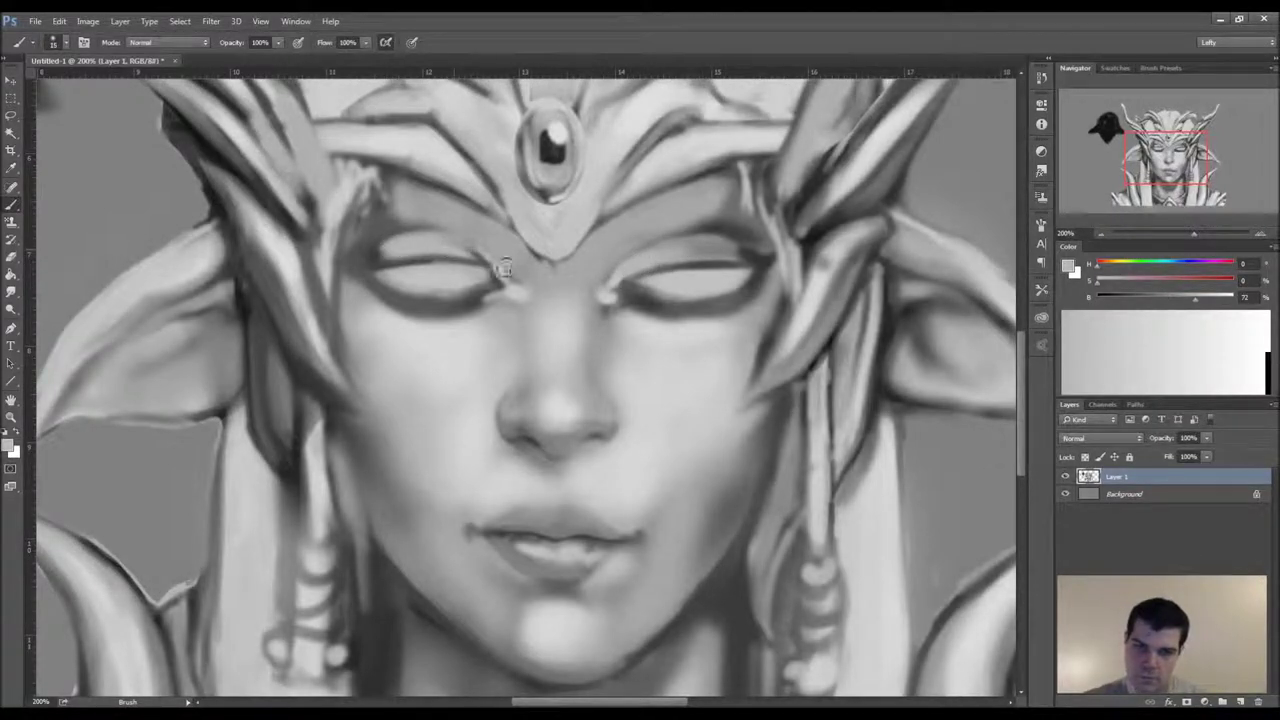
alt+click(378, 262)
mouse_move(390, 266)
mouse_down()
mouse_move(480, 264)
mouse_move(493, 271)
mouse_move(460, 274)
mouse_move(490, 278)
mouse_up()
alt+click(480, 262)
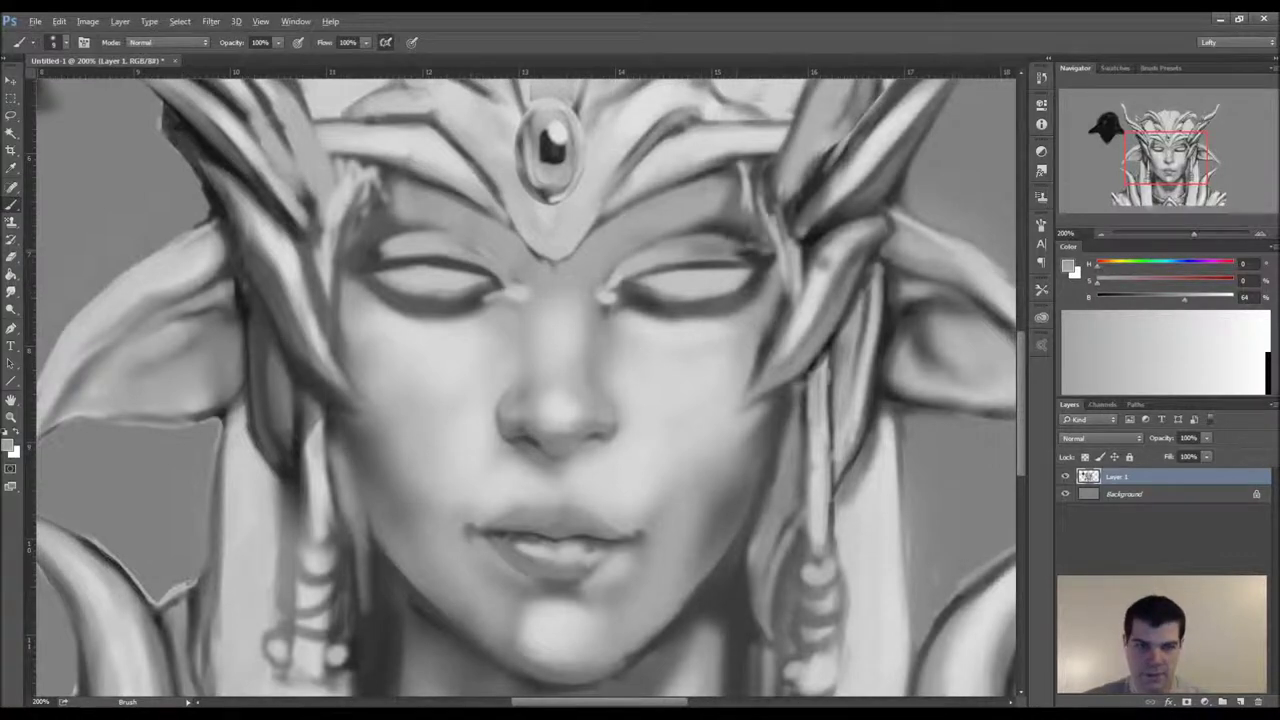
- Shade the outer ends of both upper lids with 31% grey and even out the brow area above with 60% grey
alt+click(744, 250)
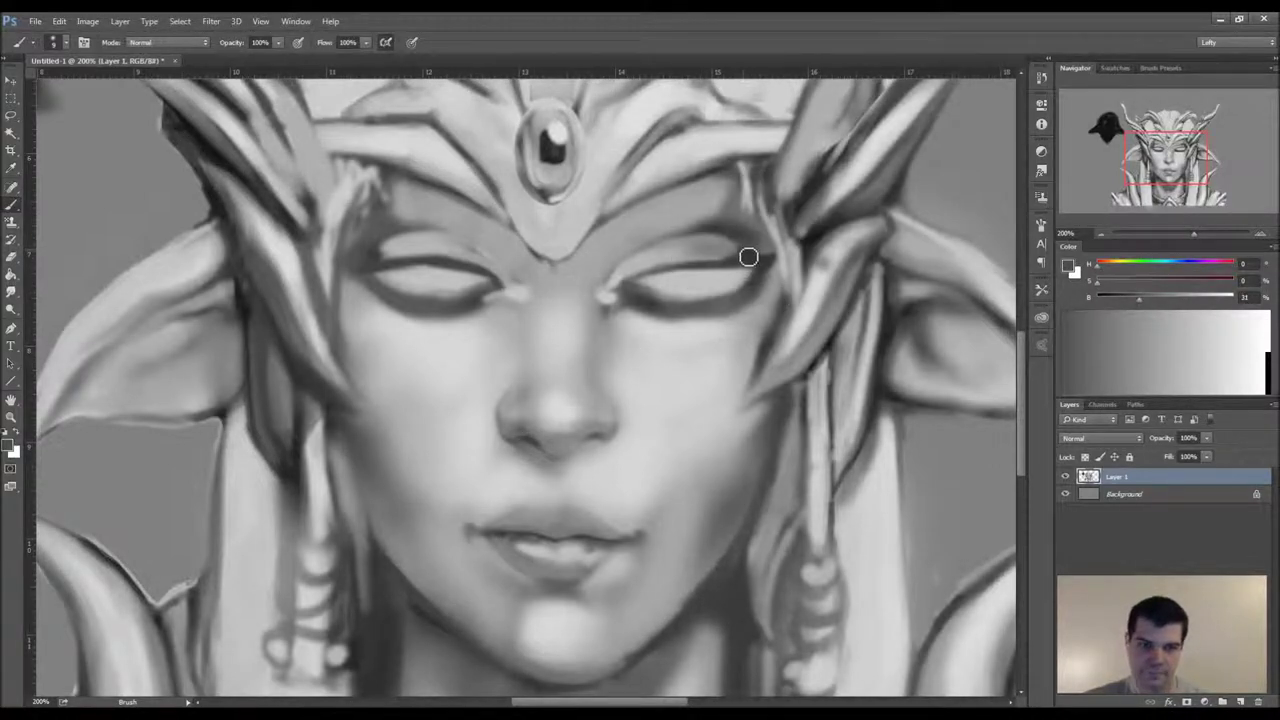
drag(719, 245, 722, 242)
key(bracketleft)
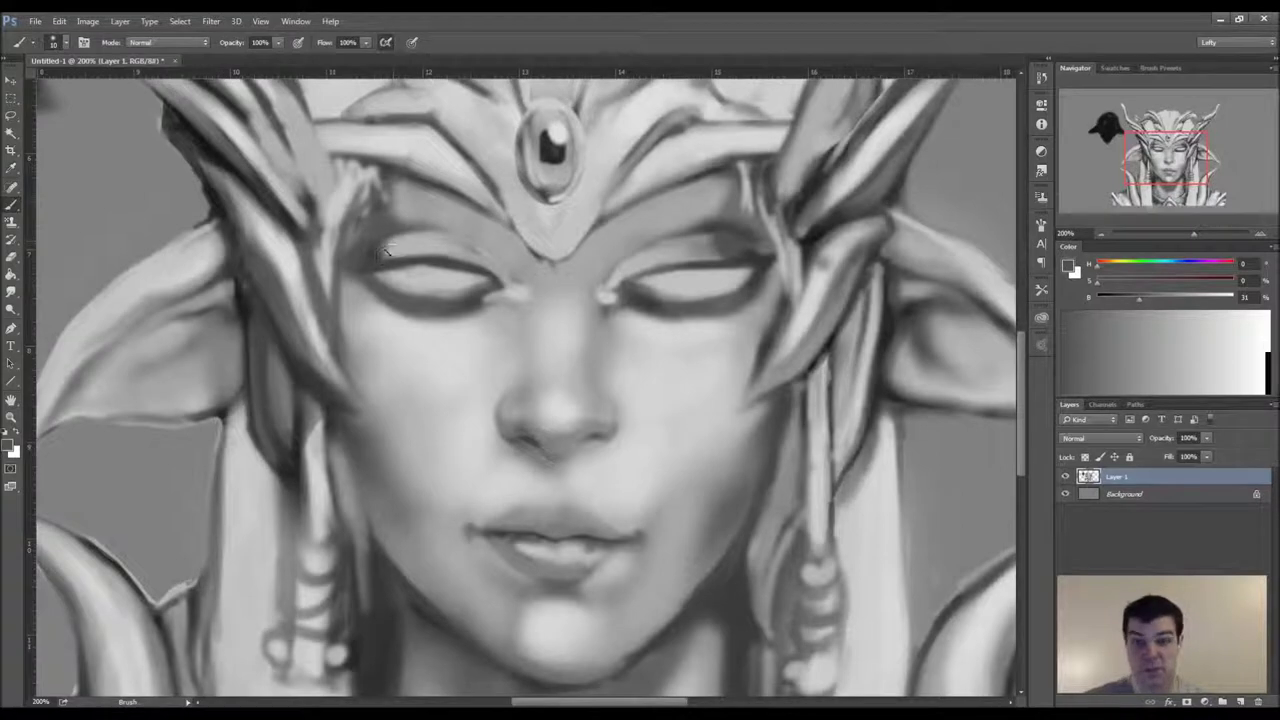
drag(390, 258, 400, 238)
alt+click(712, 235)
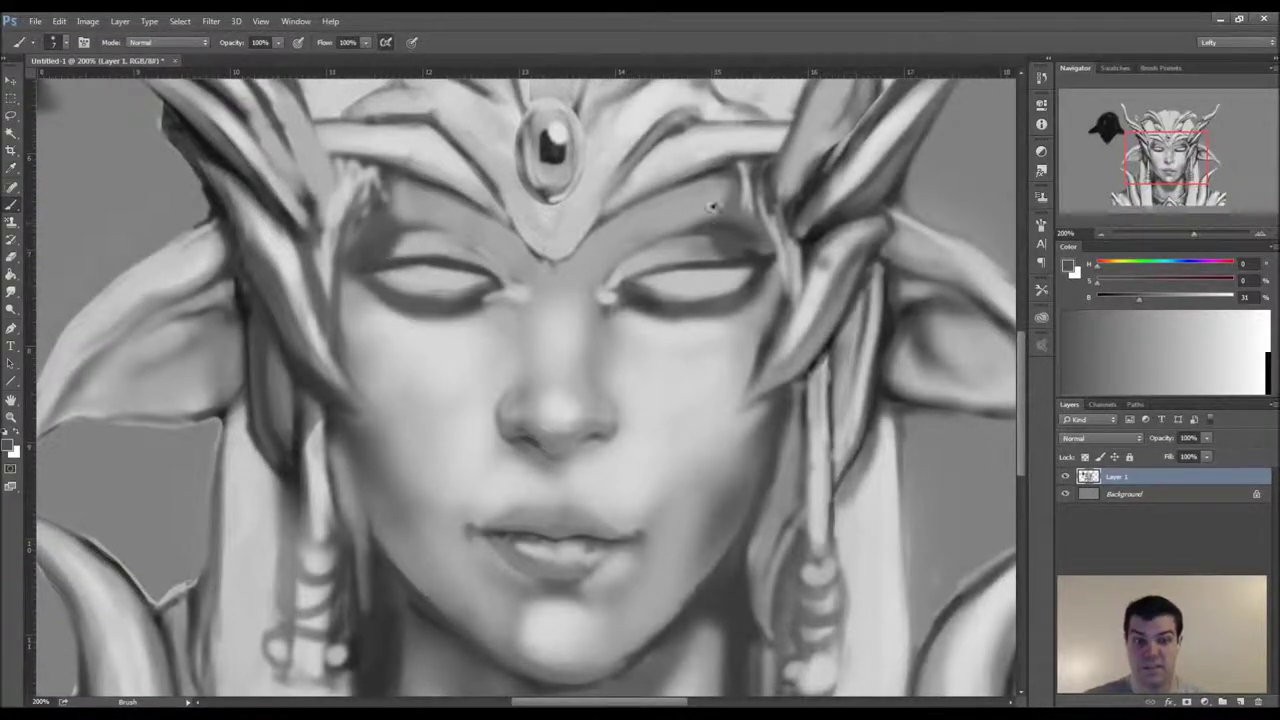
alt+click(700, 231)
drag(700, 231, 727, 190)
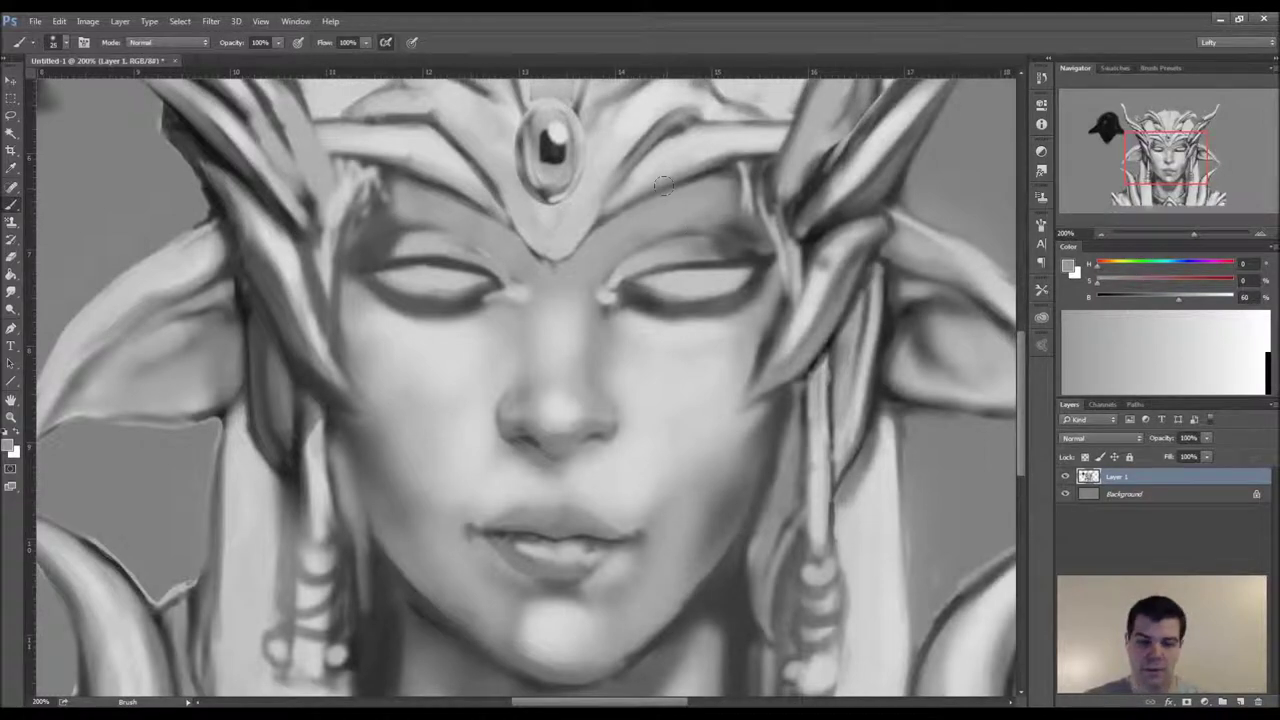
- Sharpen the lash line of the eye nearer the helmet sketch with 27% grey and clean up its eyeball with 75% grey
alt+click(433, 260)
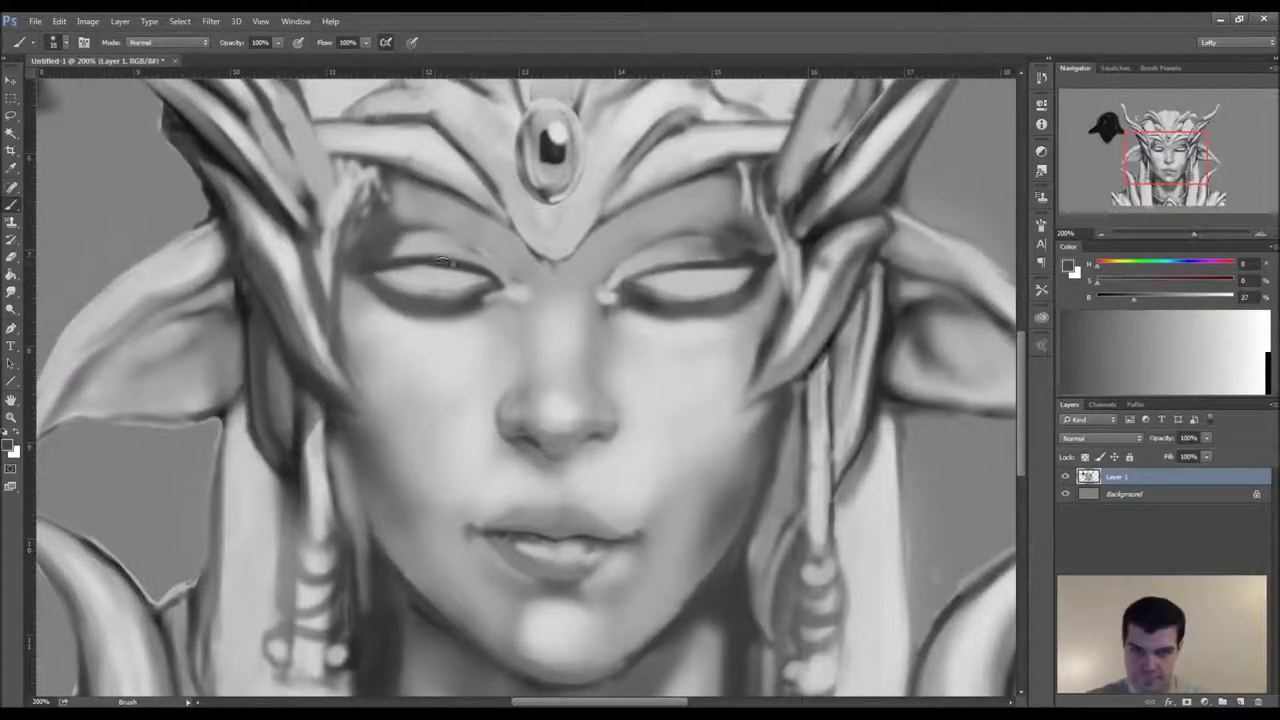
mouse_move(400, 265)
mouse_down()
mouse_move(374, 264)
mouse_move(386, 276)
mouse_move(474, 277)
mouse_move(484, 293)
mouse_up()
alt+click(416, 273)
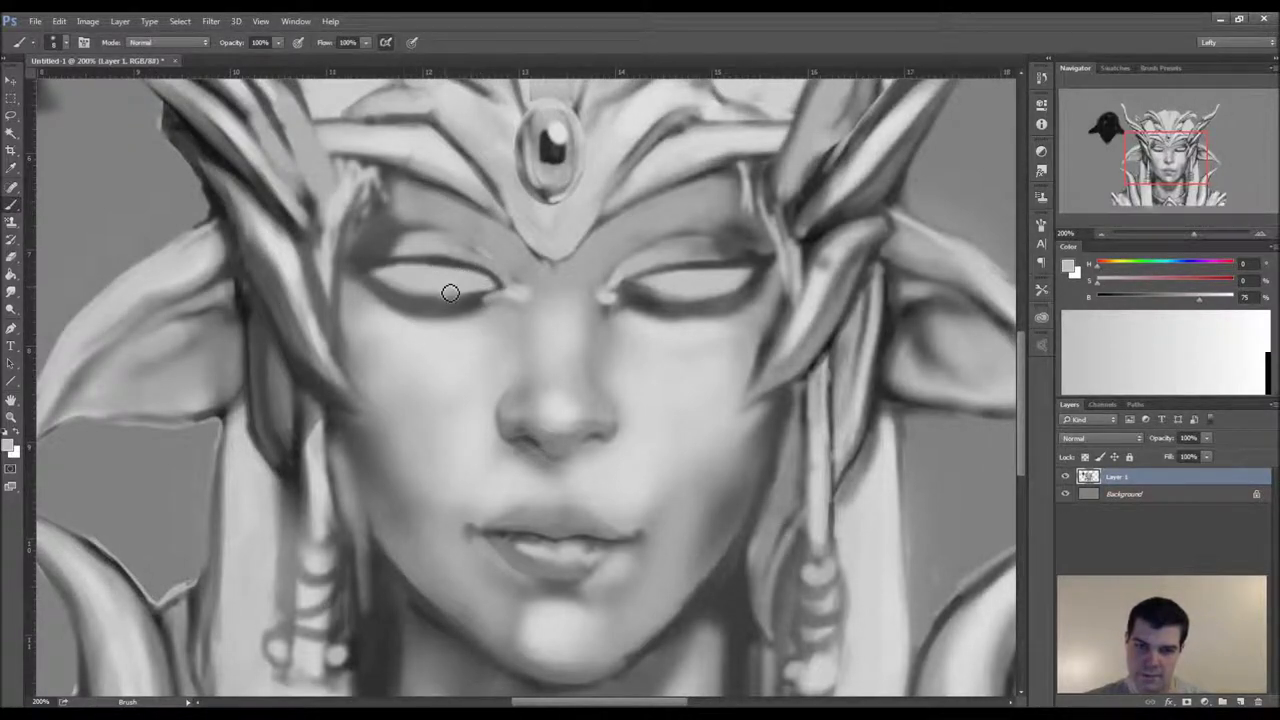
- Refine the lower lid of the eye nearer the helmet sketch with 82% and 36% grey
alt+click(474, 311)
alt+click(398, 340)
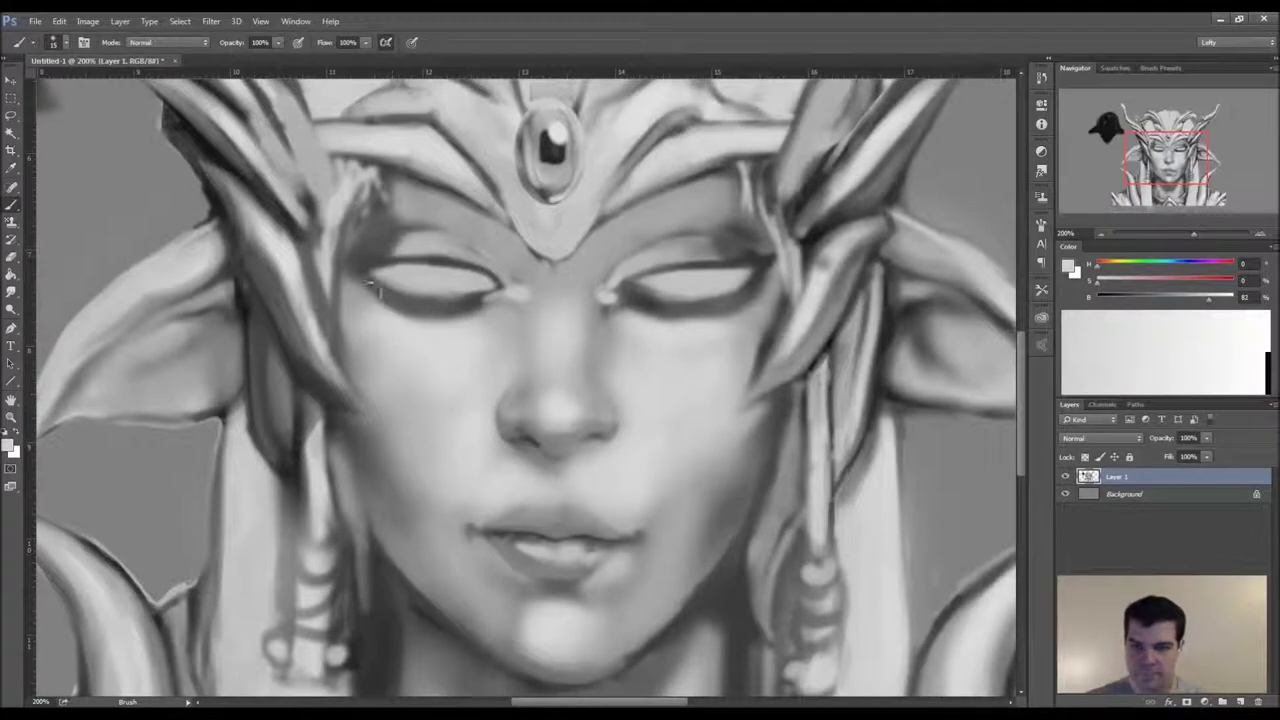
alt+click(393, 294)
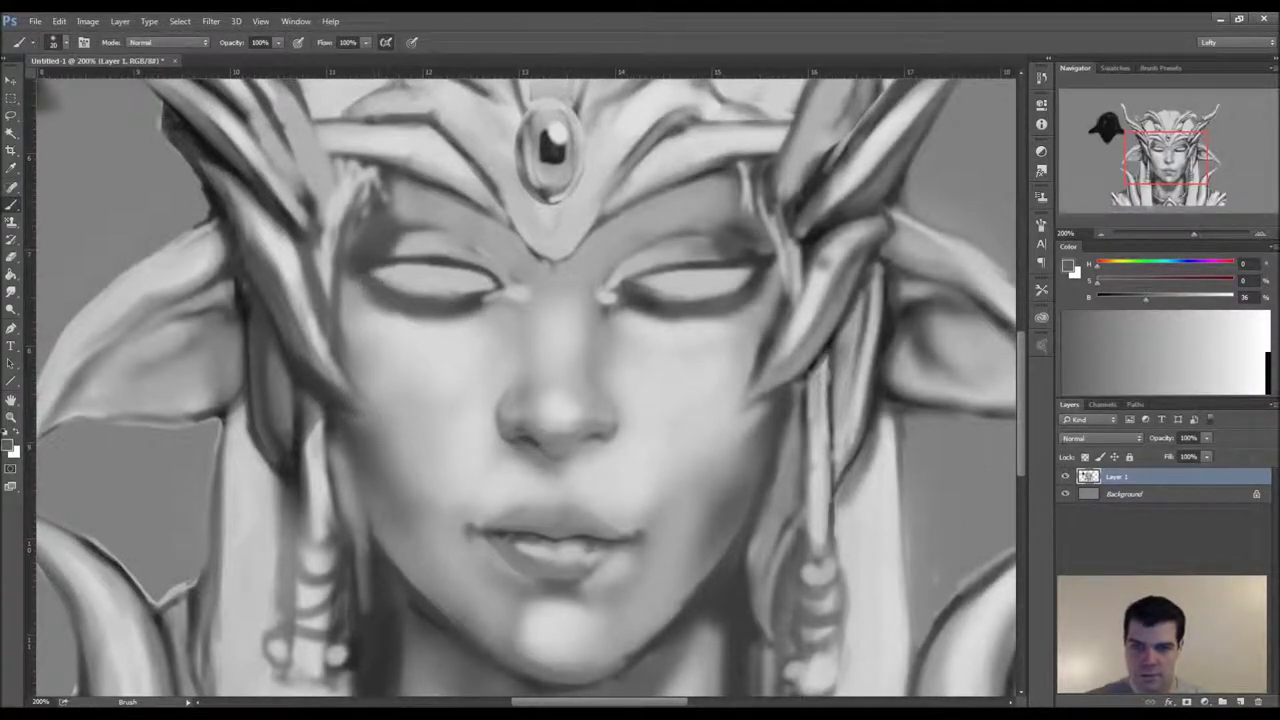
- Blend the skin below the inner corner of the eye farther from the helmet sketch with 84% and 69% grey
alt+click(464, 328)
mouse_move(620, 312)
mouse_down()
mouse_move(684, 332)
mouse_move(610, 332)
mouse_up()
key(])
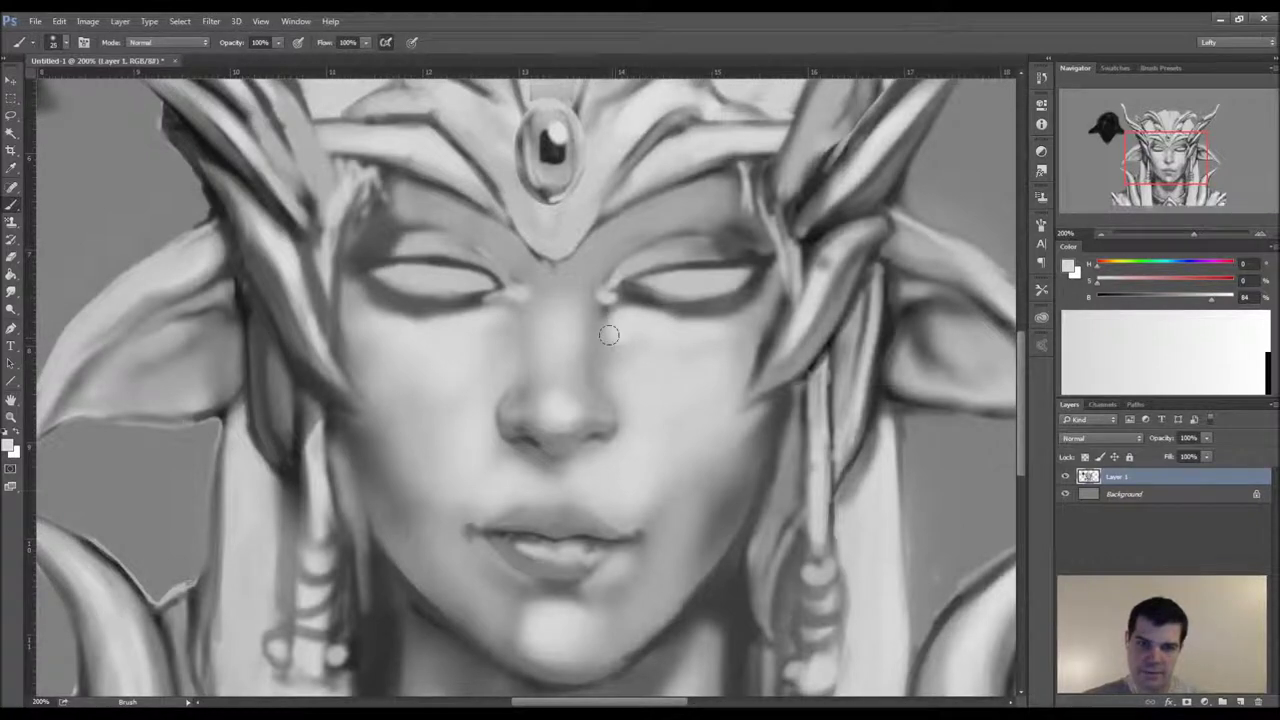
alt+click(610, 332)
key(bracketright)
key(bracketright)
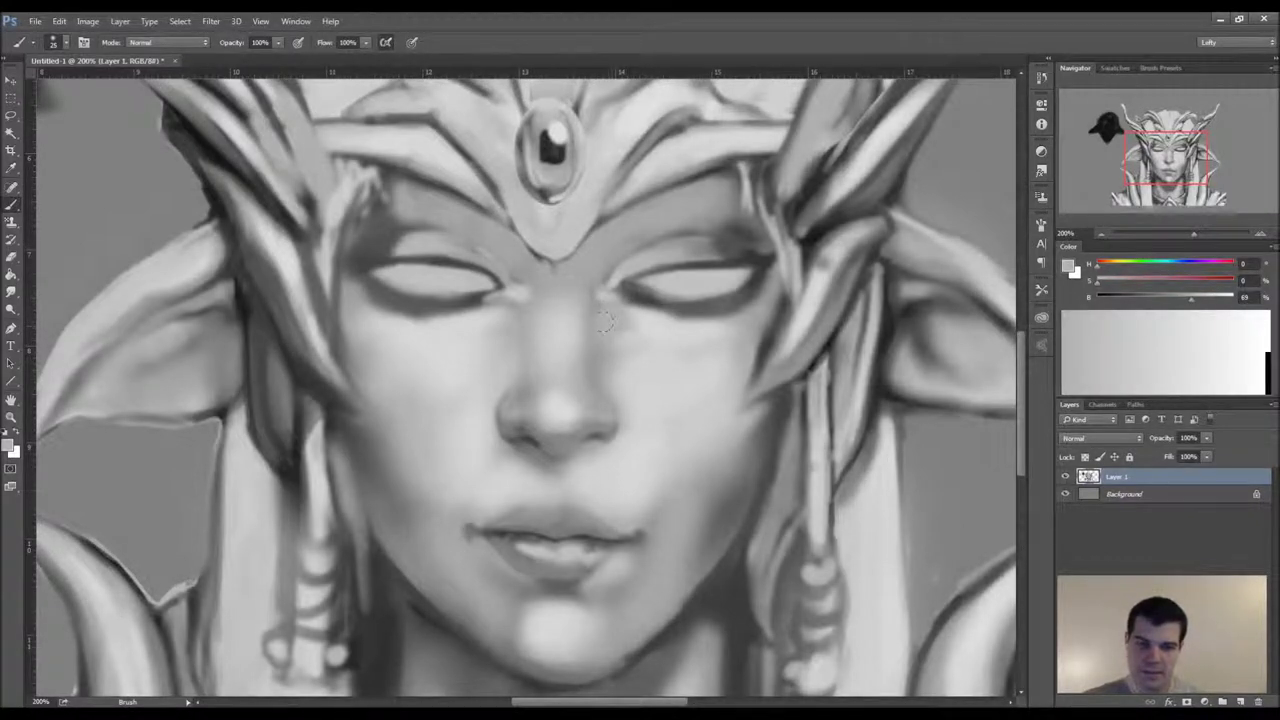
drag(630, 325, 651, 333)
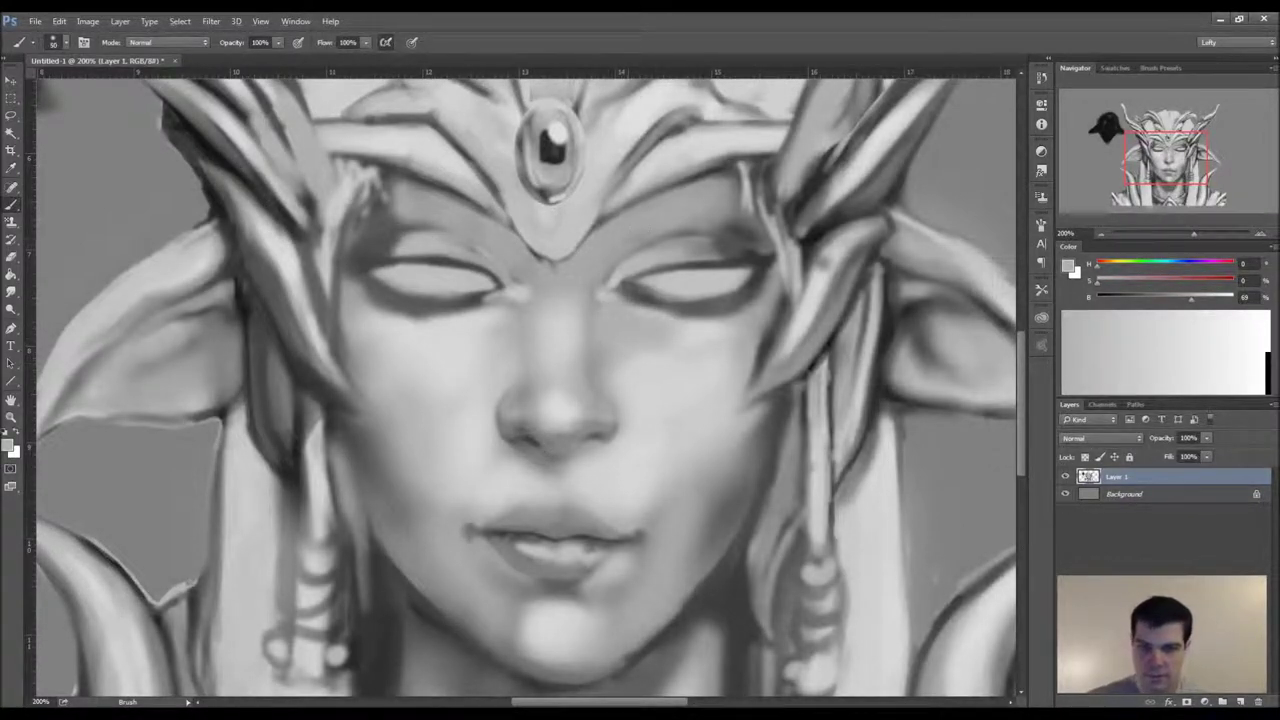
- Outline the irises of both blank eyes and fill them with solid 31% grey
alt+click(425, 256)
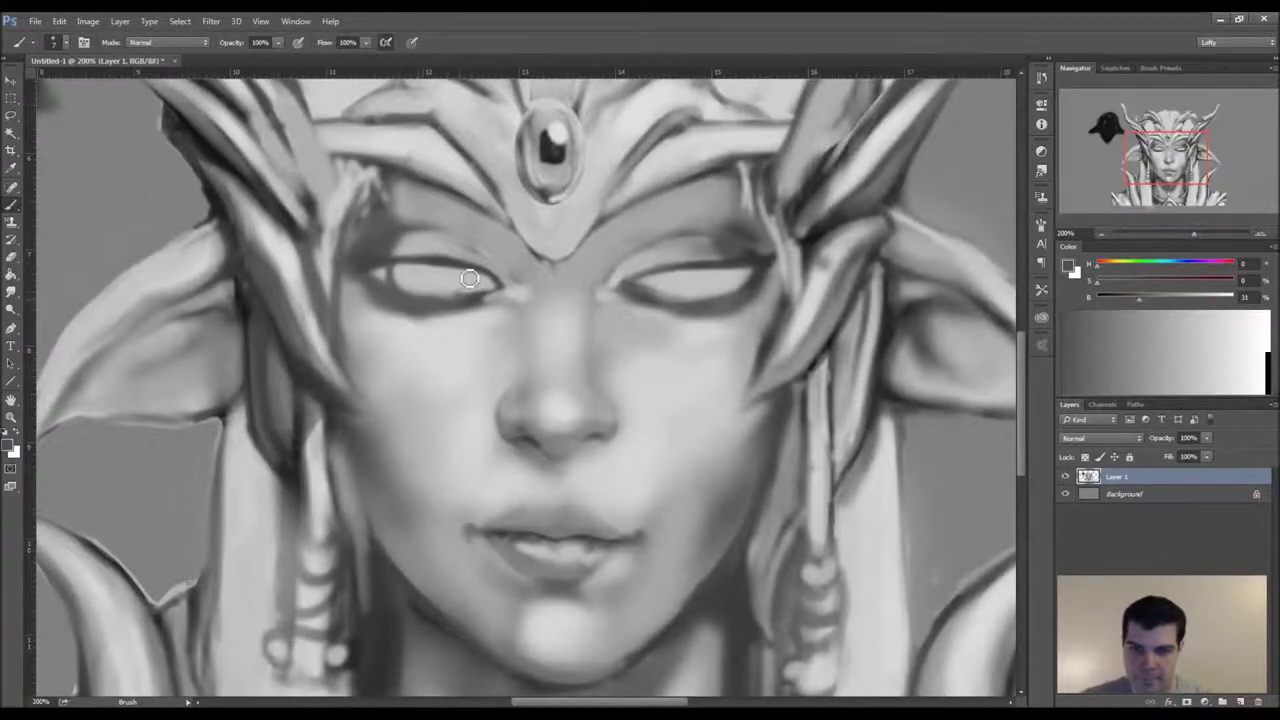
drag(467, 270, 461, 293)
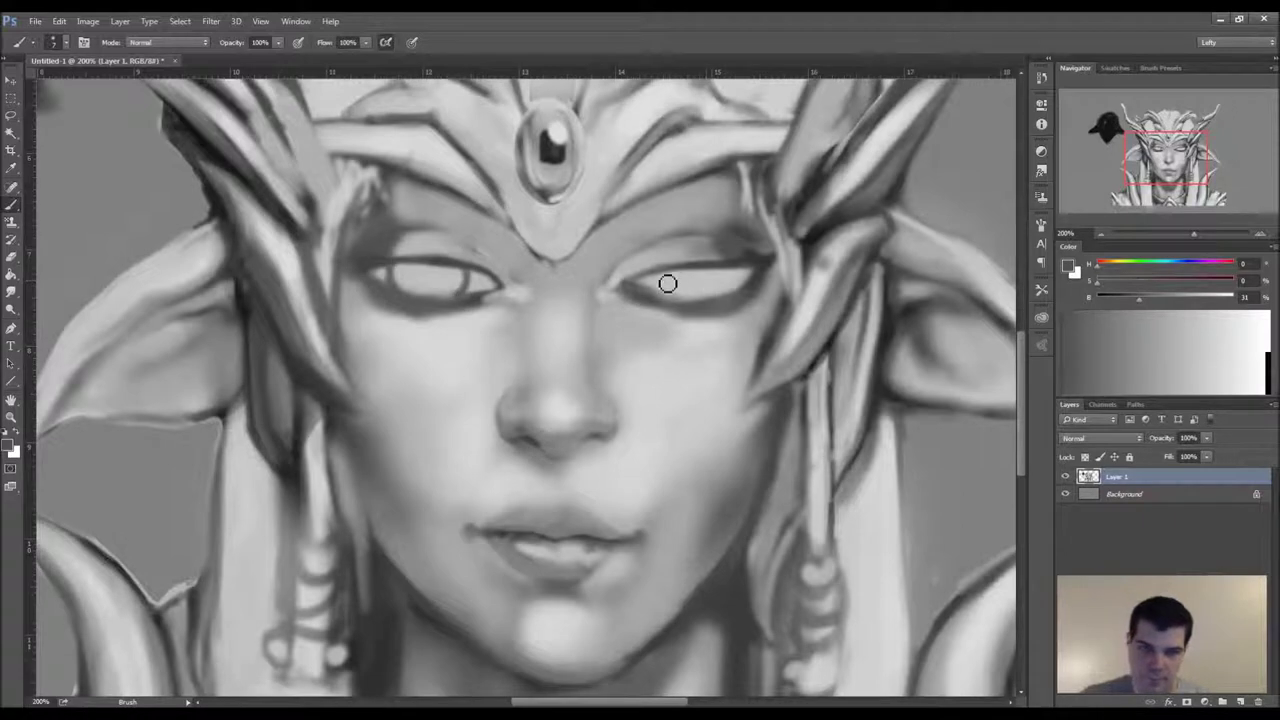
mouse_move(670, 282)
mouse_down()
mouse_move(719, 304)
mouse_move(730, 278)
mouse_move(708, 311)
mouse_move(726, 270)
mouse_up()
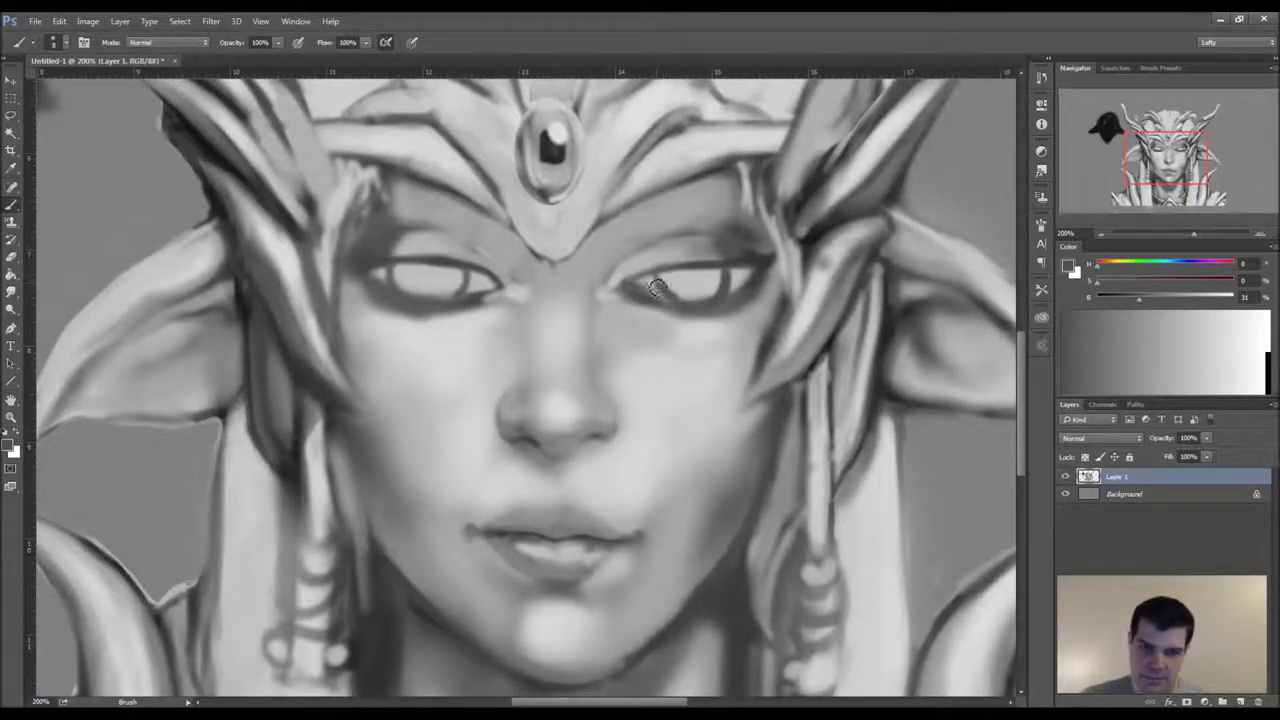
mouse_move(682, 305)
mouse_down()
mouse_move(695, 286)
mouse_move(713, 299)
mouse_up()
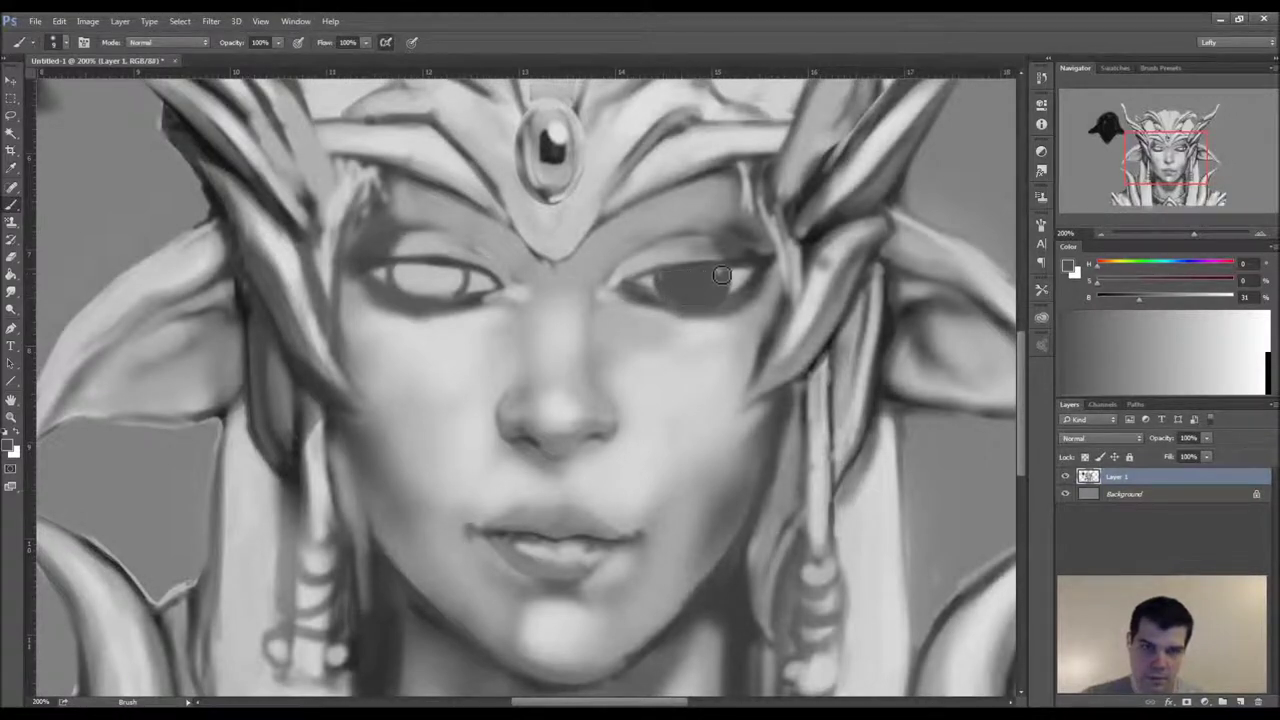
mouse_move(410, 279)
mouse_down()
mouse_move(459, 286)
mouse_move(427, 277)
mouse_up()
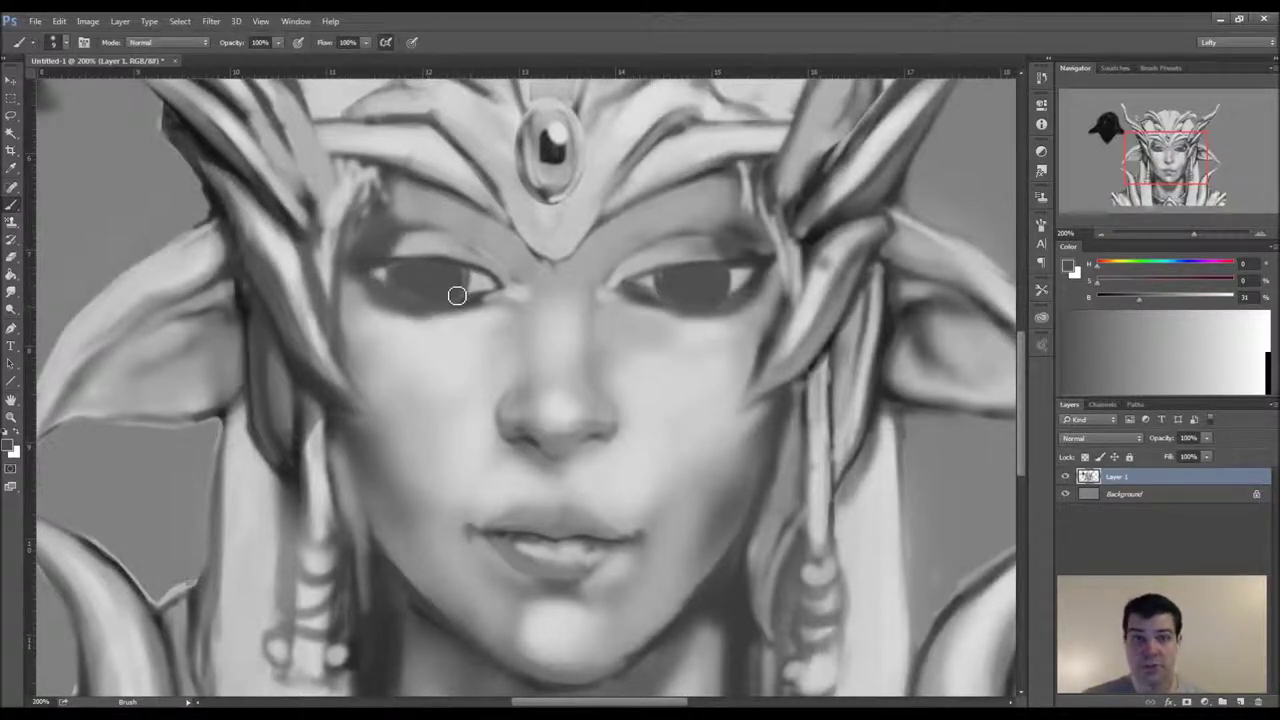
- Round out the iris nearer the helmet sketch and darken the upper lash lines of both eyes with 18% grey
drag(400, 284, 423, 297)
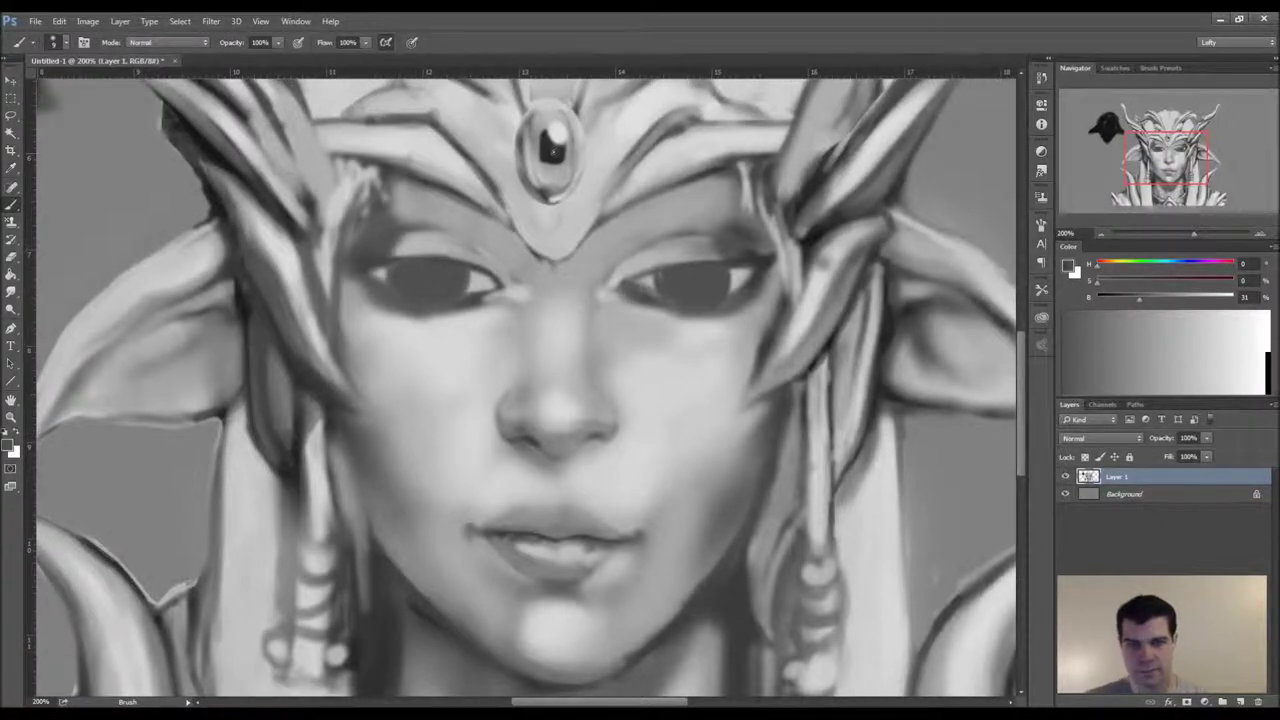
alt+click(718, 267)
mouse_move(630, 287)
mouse_down()
mouse_move(674, 277)
mouse_move(651, 280)
mouse_up()
mouse_move(496, 288)
mouse_down()
mouse_move(462, 266)
mouse_move(367, 271)
mouse_up()
drag(626, 289, 767, 265)
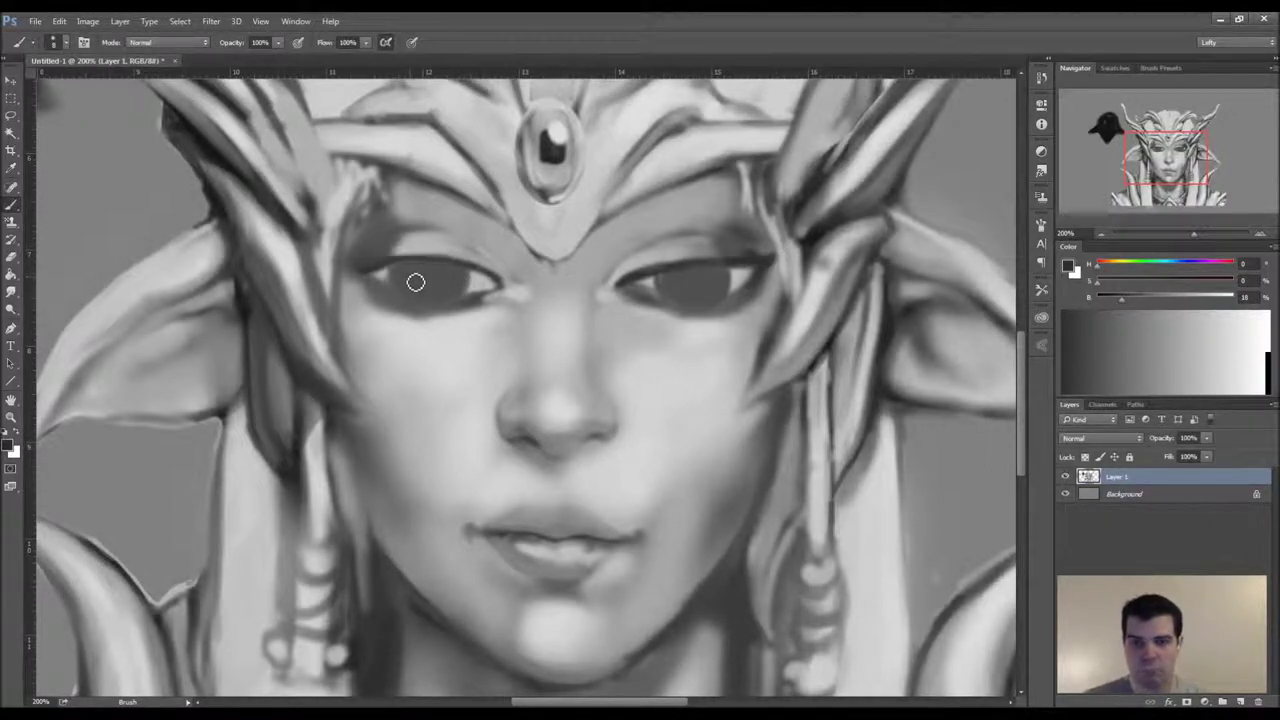
- Paint dark pupils in both irises with 18% grey and add small catchlights with 83% grey
mouse_move(435, 279)
mouse_down()
mouse_move(418, 280)
mouse_move(443, 285)
mouse_up()
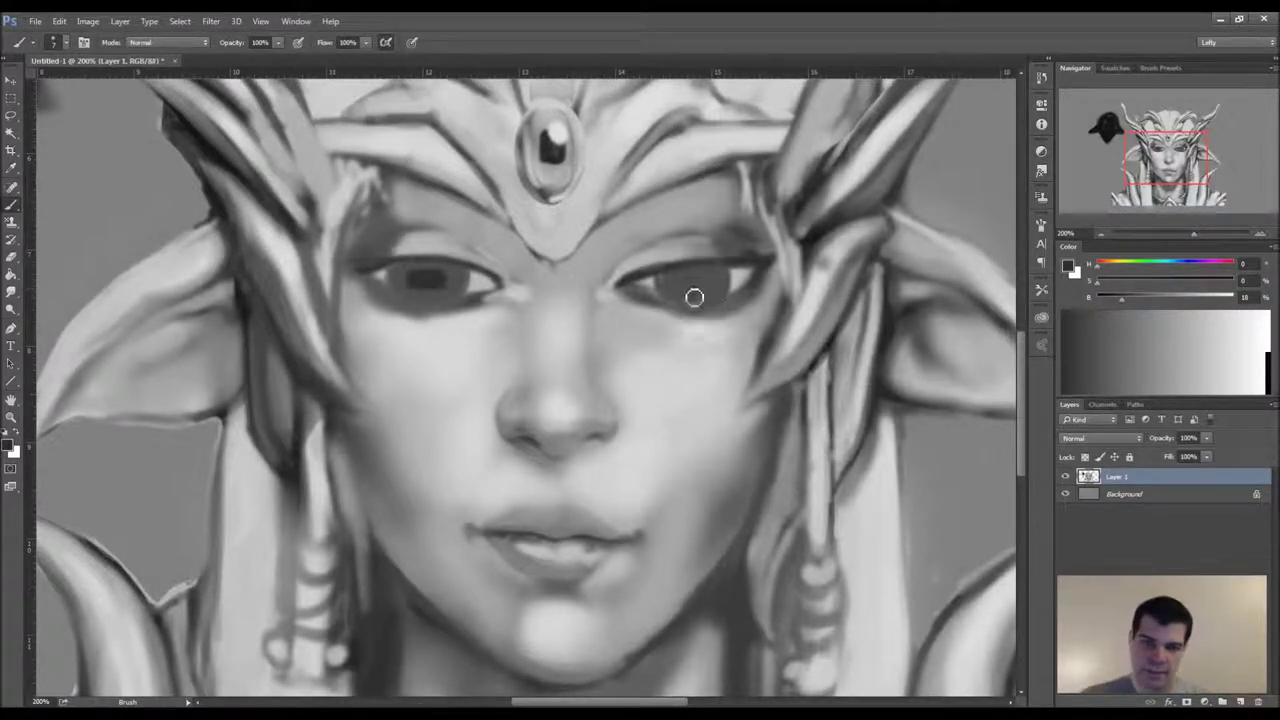
mouse_move(690, 296)
mouse_down()
mouse_move(717, 291)
mouse_move(683, 283)
mouse_move(704, 290)
mouse_up()
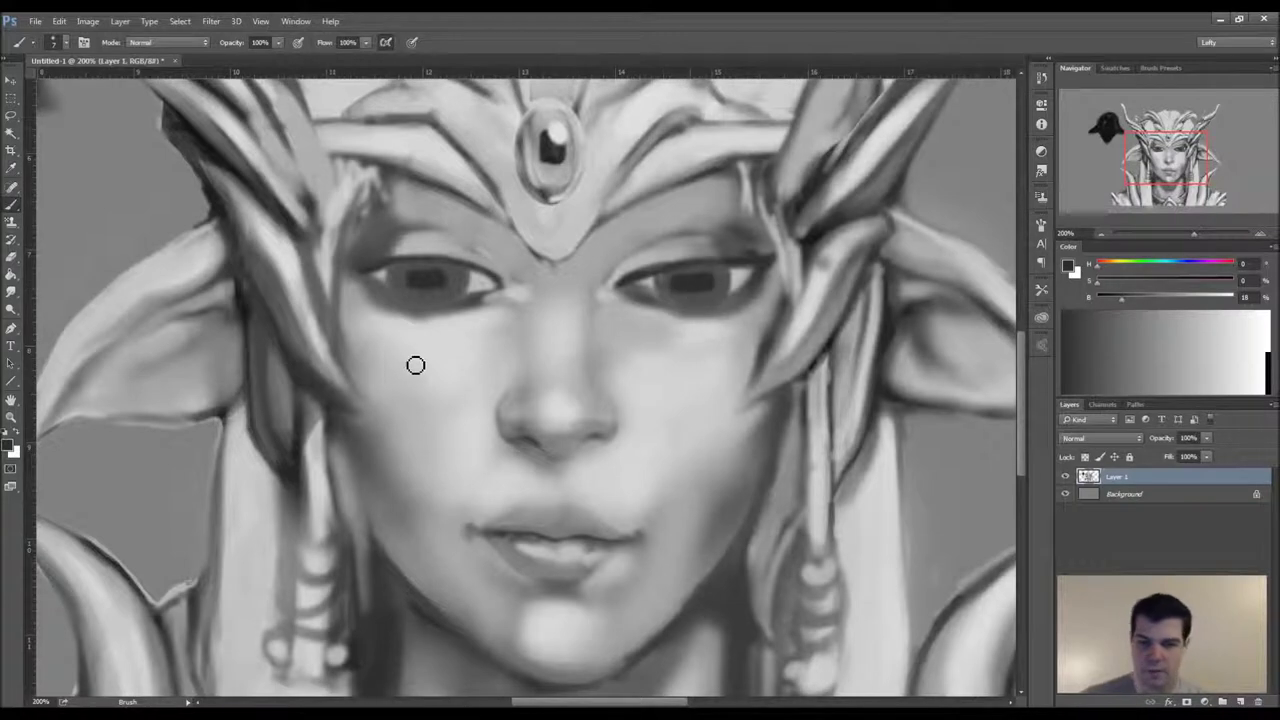
alt+click(435, 389)
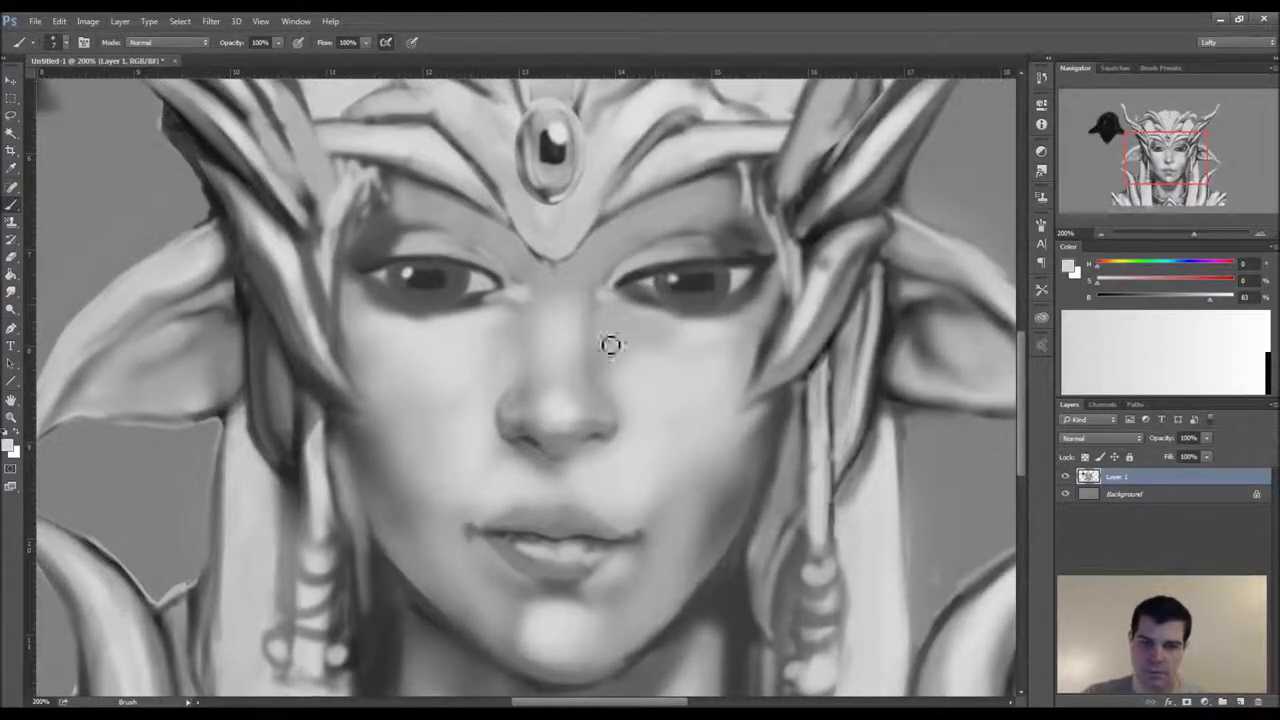
- Paint thin light crescents along the lower outer rims of both eyes with 76% grey using a smaller brush
alt+click(680, 343)
key([)
mouse_move(711, 314)
mouse_down()
mouse_move(758, 281)
mouse_move(728, 310)
mouse_move(700, 314)
mouse_up()
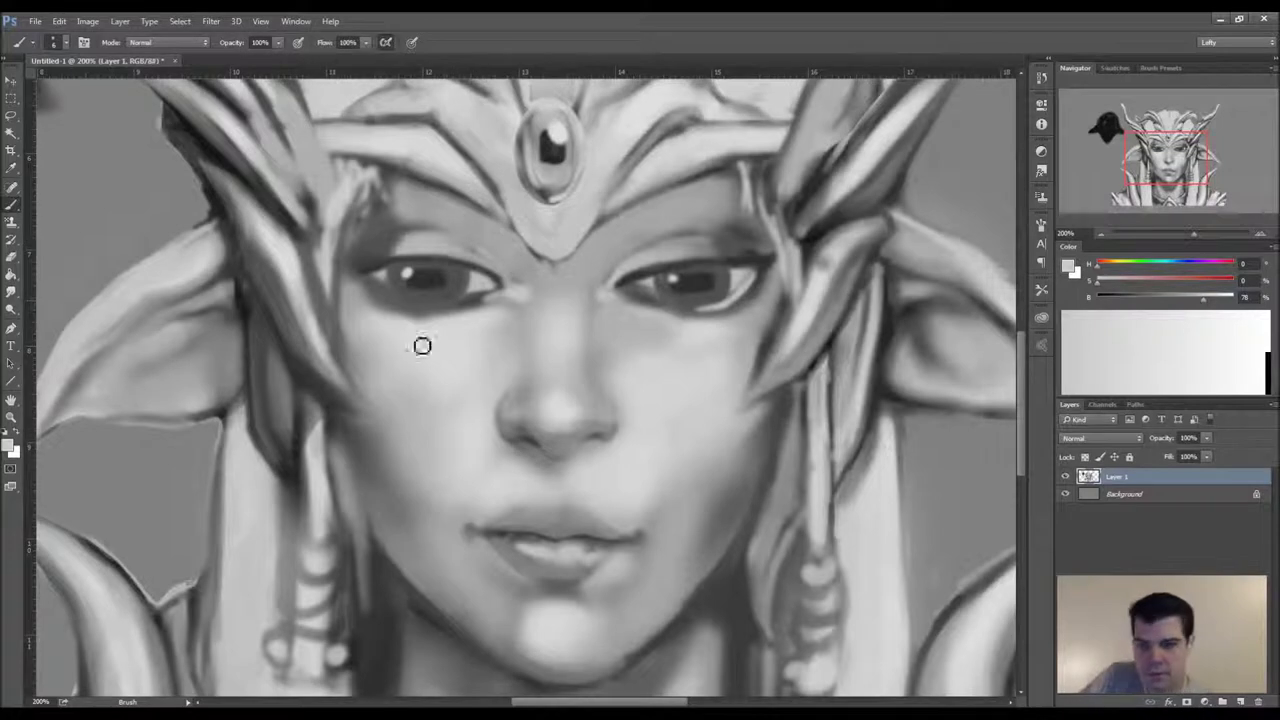
drag(384, 286, 423, 306)
- Shade the upper eyeballs and corners of both eyes beneath the lash lines with 20% grey
alt+click(384, 272)
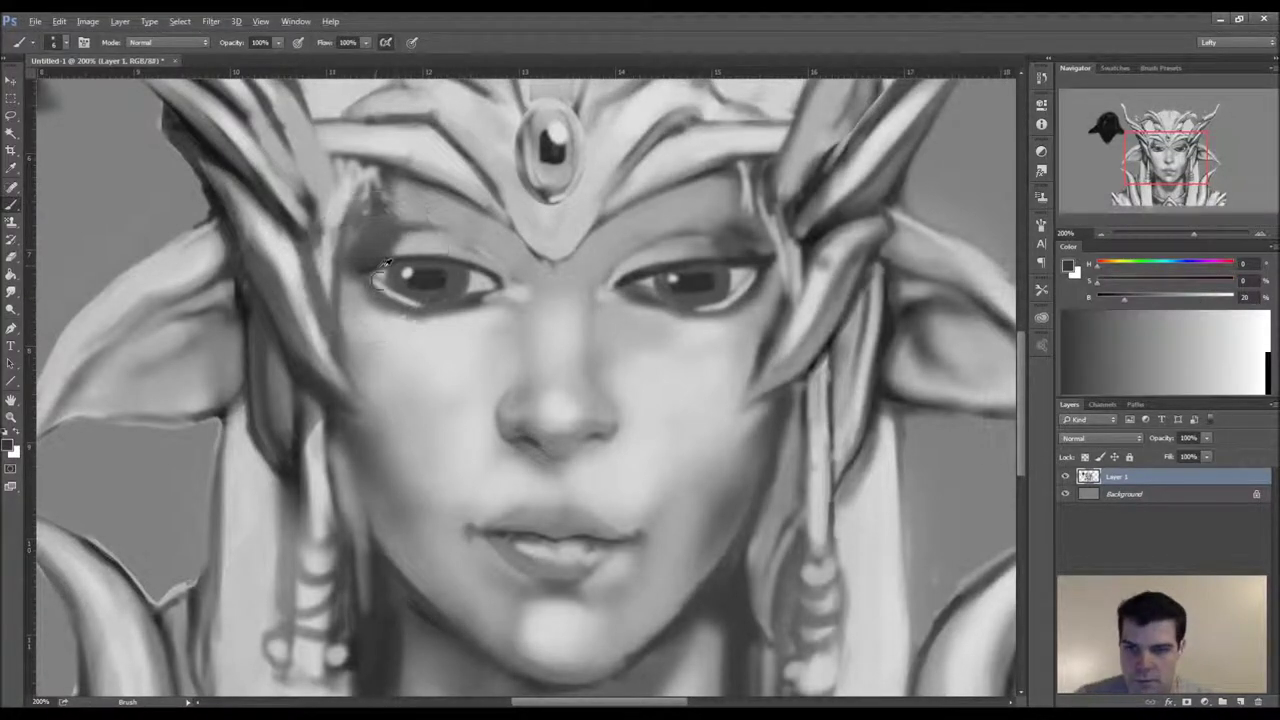
drag(406, 270, 488, 281)
mouse_move(651, 271)
mouse_down()
mouse_move(760, 266)
mouse_move(748, 274)
mouse_up()
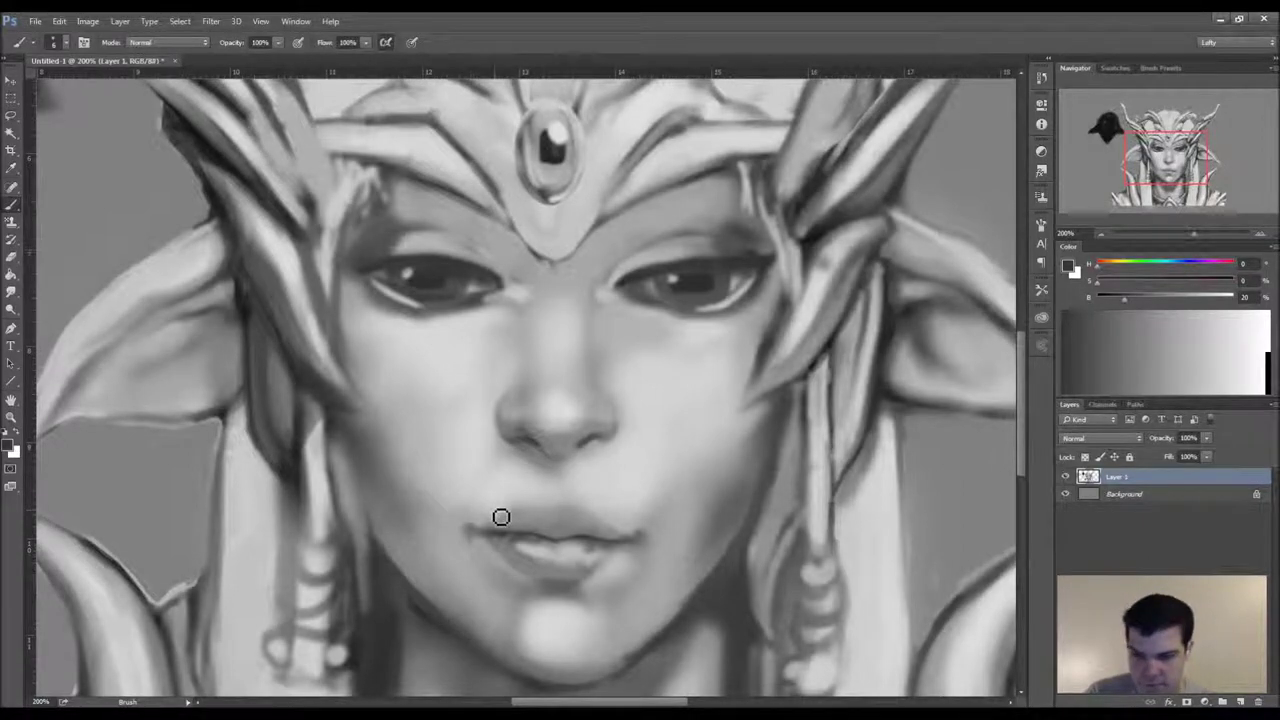
key(ctrl+shift+h)
key(h)
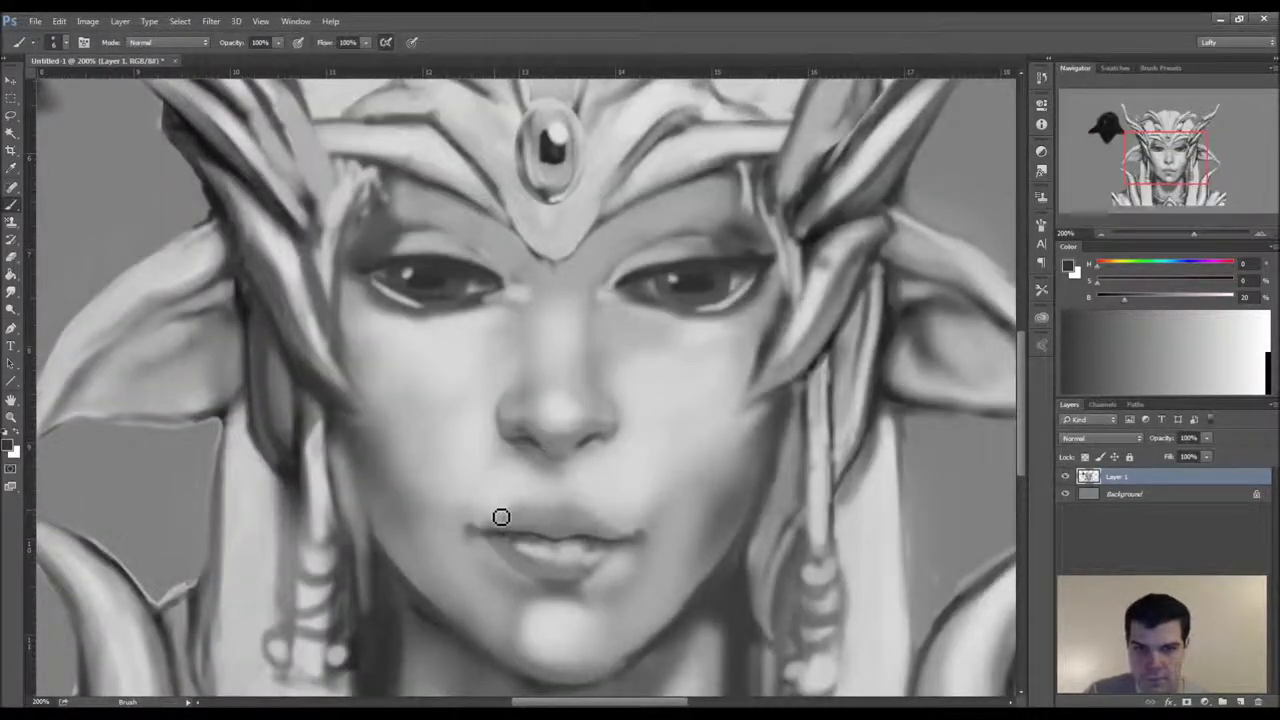
key(h)
key(h)
- Soften the upper lid crease of the eye farther from the helmet sketch with a larger brush and 51% grey
key(bracketright)
key(bracketright)
key(bracketright)
key(bracketright)
mouse_move(678, 262)
mouse_down()
mouse_move(745, 272)
mouse_move(755, 255)
mouse_move(728, 209)
mouse_move(712, 244)
mouse_up()
alt+click(742, 243)
key(bracketright)
key(bracketright)
key(bracketright)
key(bracketright)
alt+click(728, 209)
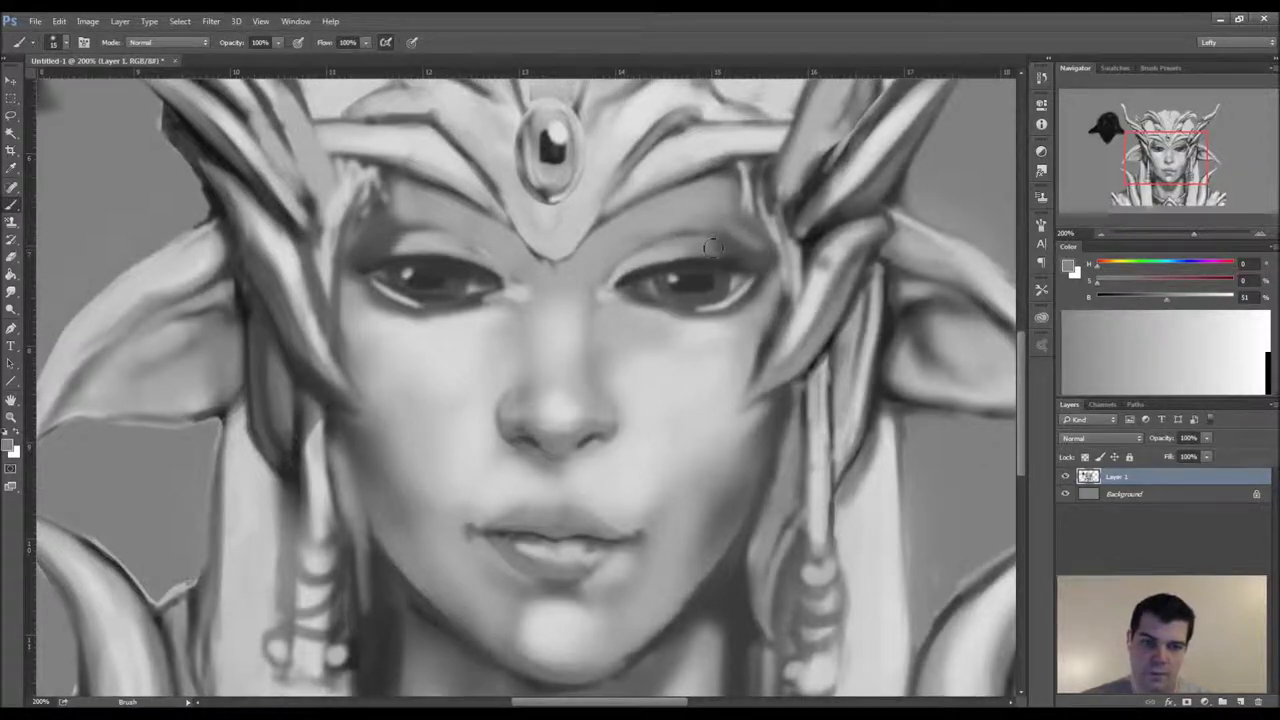
- Blend the skin between the outer lid and the crown on the eye farther from the helmet sketch with 60% grey
alt+click(720, 230)
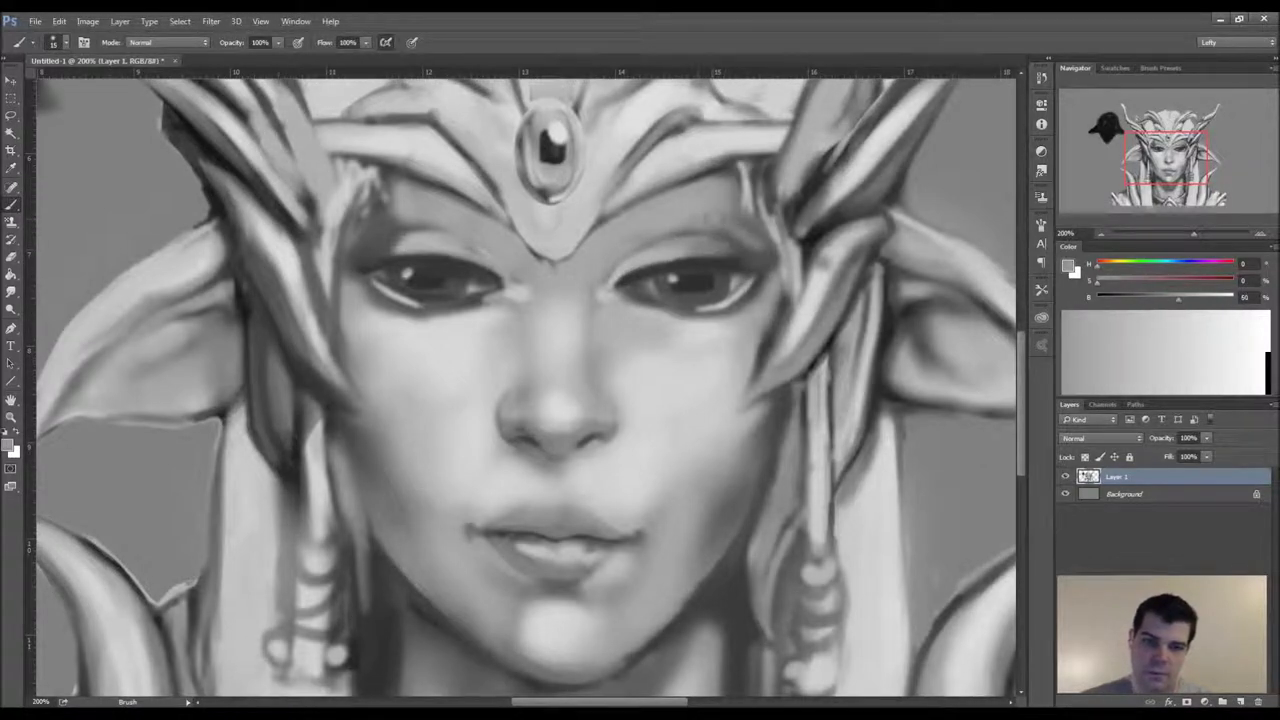
alt+click(758, 250)
alt+click(720, 220)
alt+click(719, 219)
drag(735, 227, 737, 184)
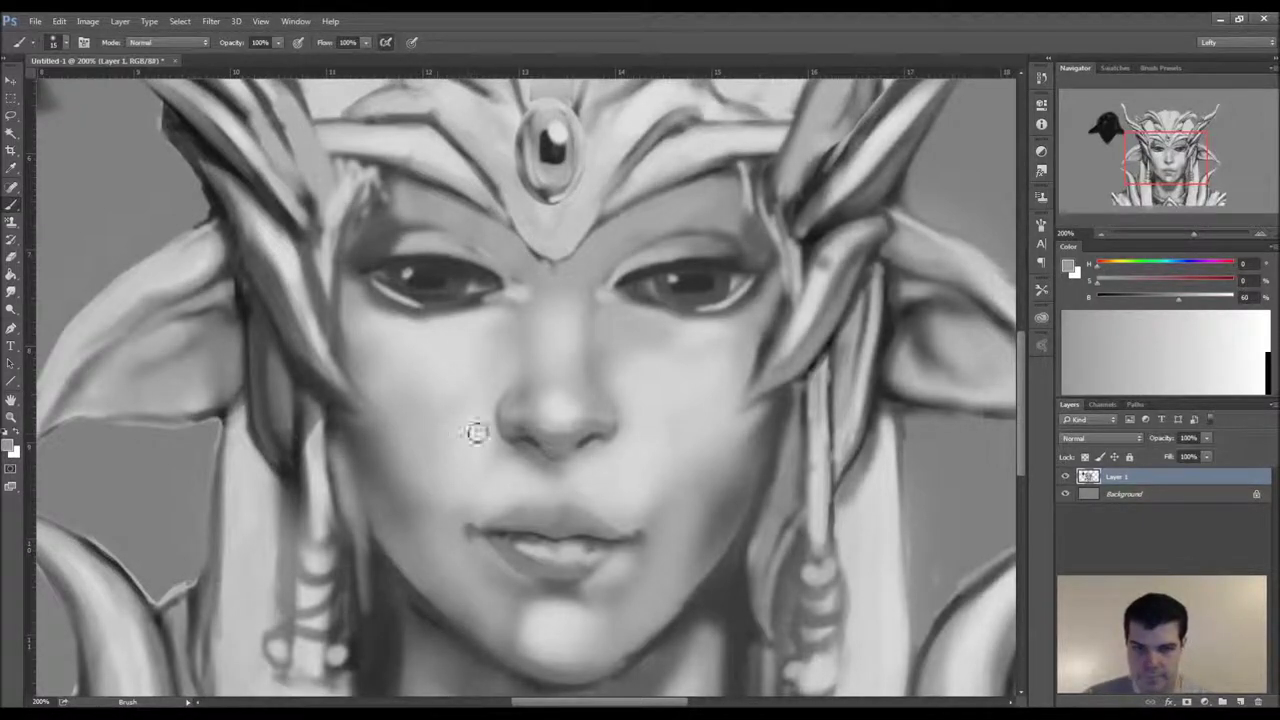
- Soften the nostrils and extend the shadow beneath the nose with 42% and 44% grey, blending the surrounding skin with 83% grey
alt+click(522, 446)
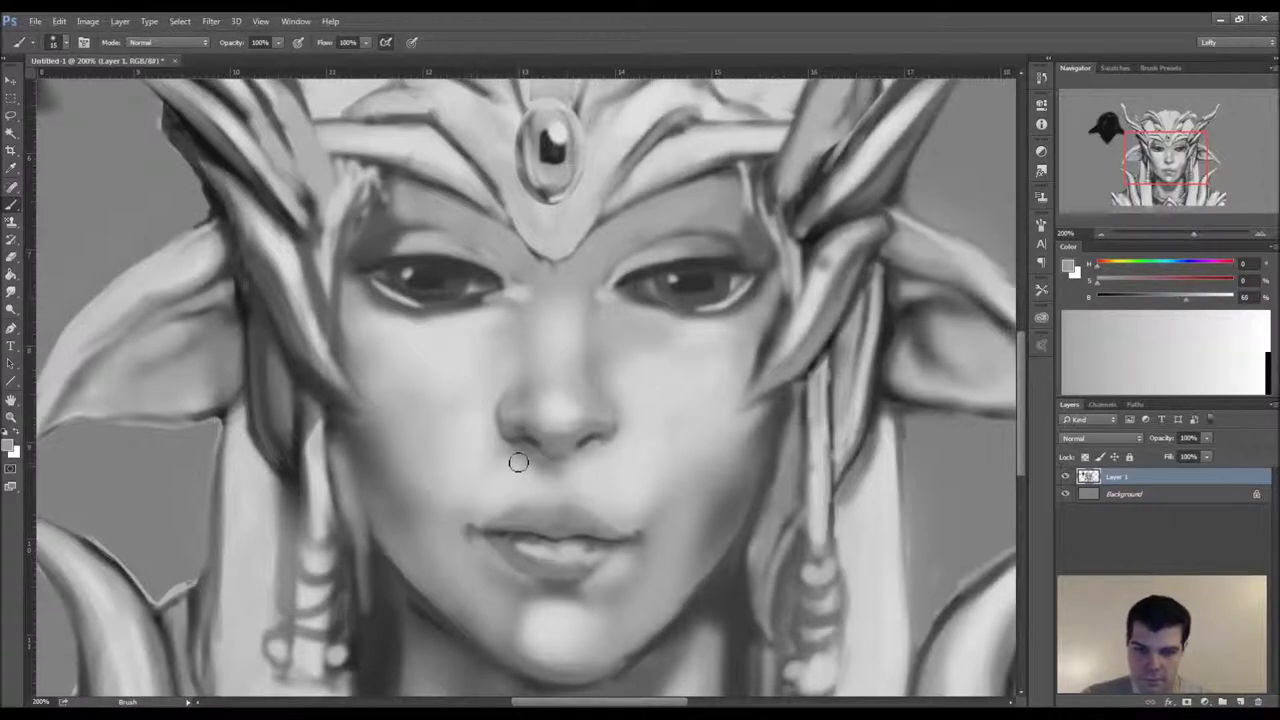
alt+click(528, 450)
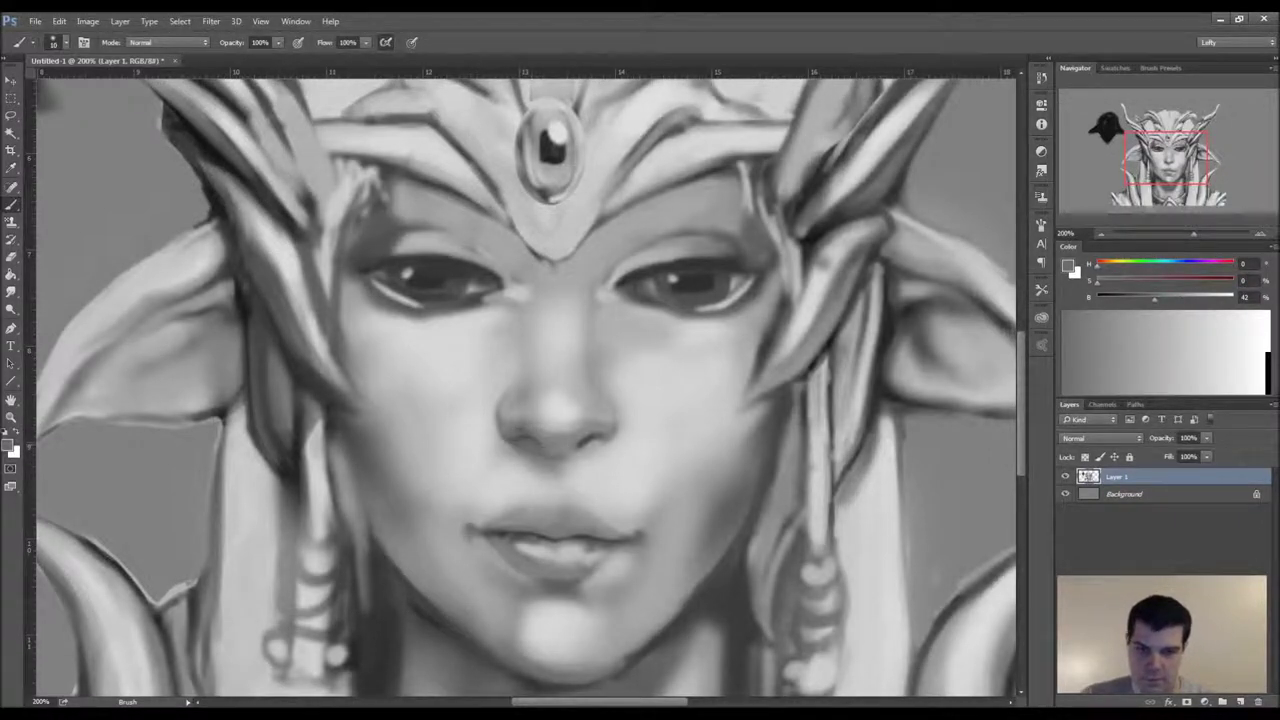
mouse_move(590, 452)
mouse_down()
mouse_move(531, 456)
mouse_move(575, 456)
mouse_up()
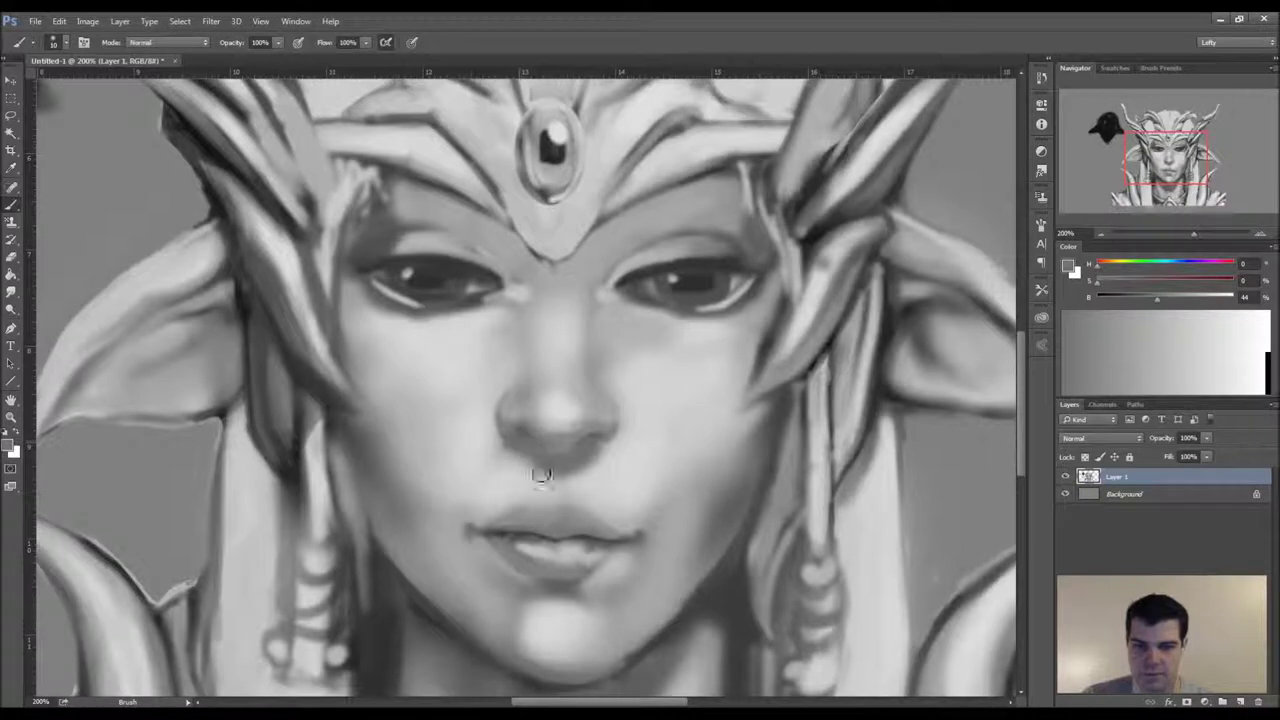
alt+click(514, 476)
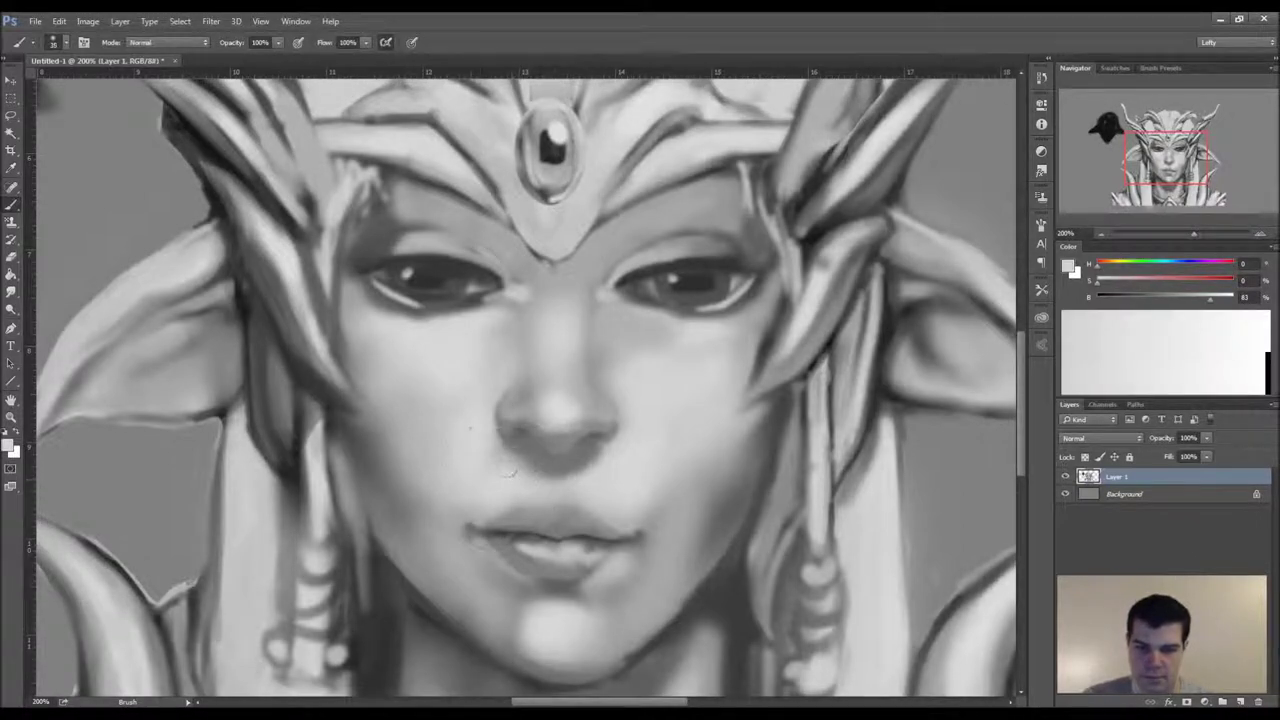
- Redefine the line between the lips and shade the upper lip with 31%, 18% and 38% grey
alt+click(537, 517)
alt+click(501, 536)
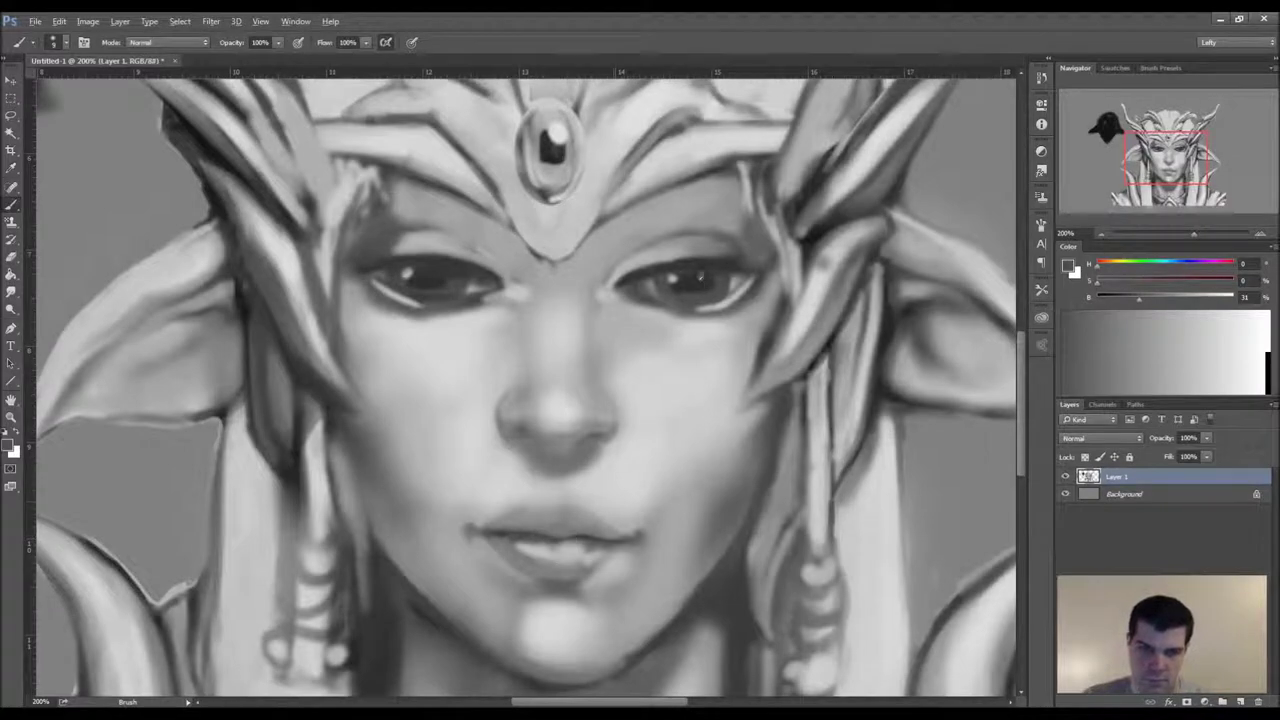
alt+click(524, 520)
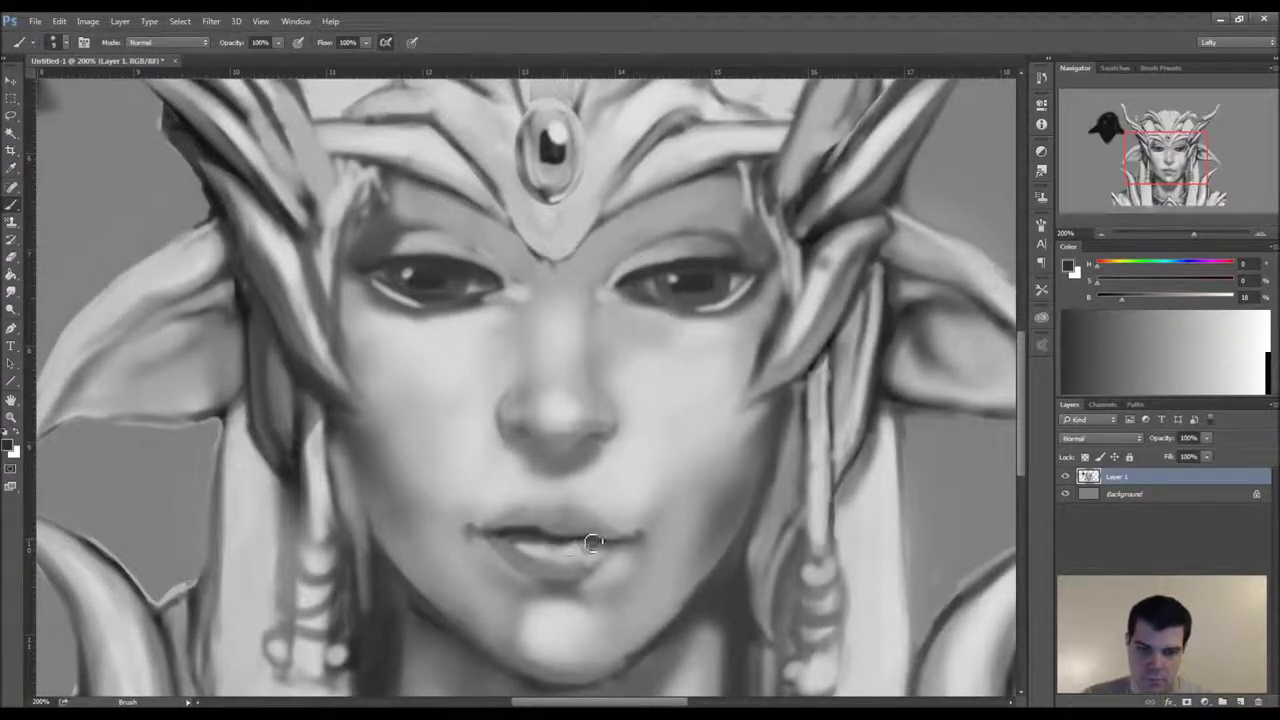
alt+click(560, 528)
alt+click(515, 530)
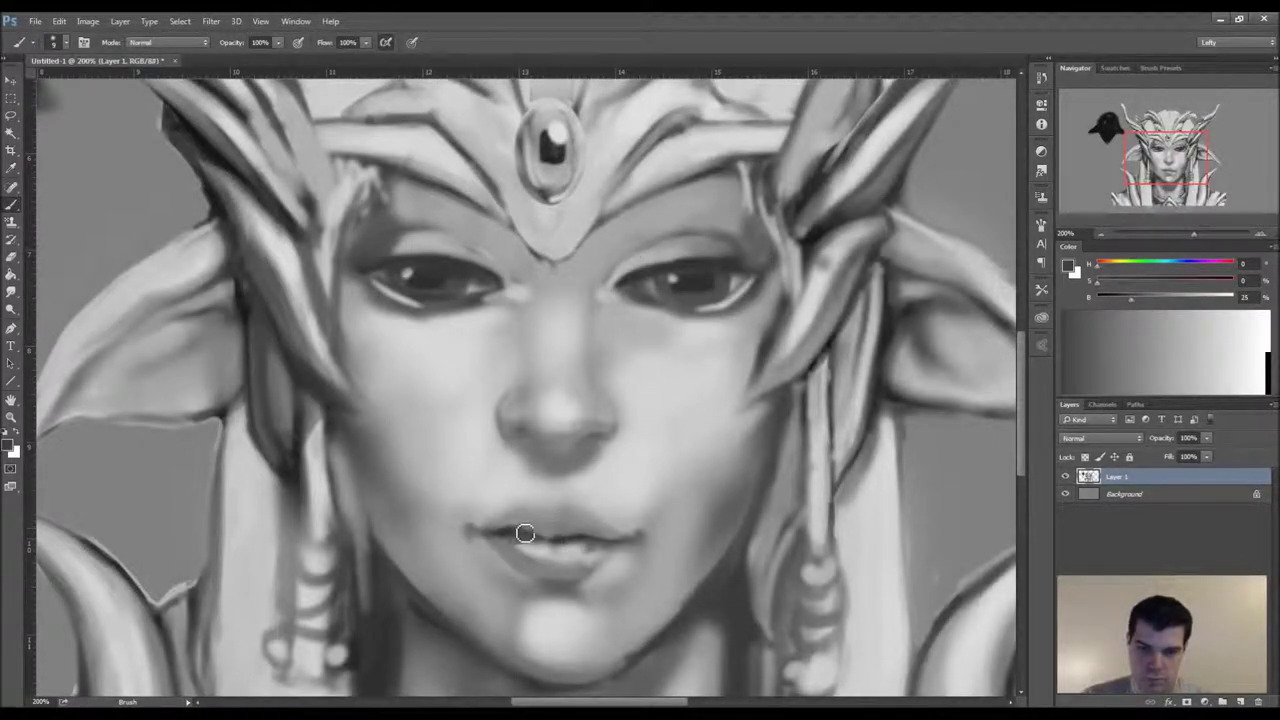
alt+click(525, 535)
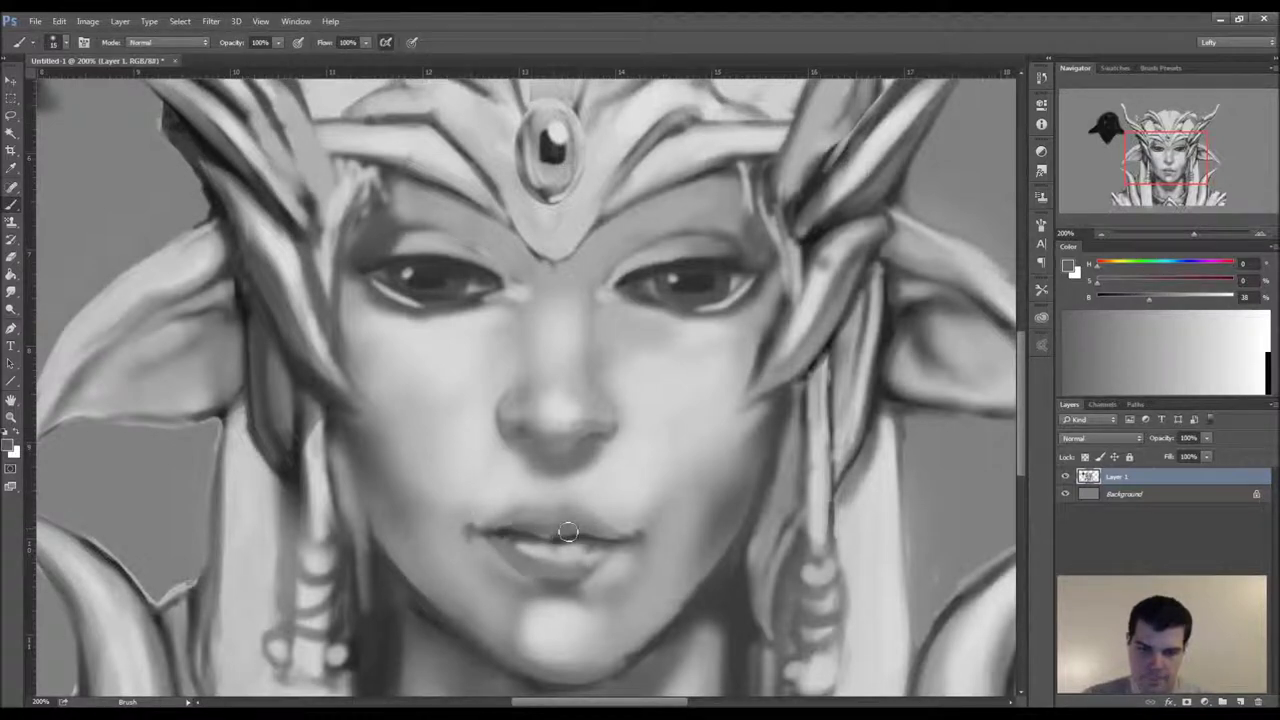
mouse_move(568, 532)
mouse_down()
mouse_move(512, 530)
mouse_move(584, 522)
mouse_move(613, 536)
mouse_move(525, 527)
mouse_move(601, 529)
mouse_move(528, 552)
mouse_up()
alt+click(515, 526)
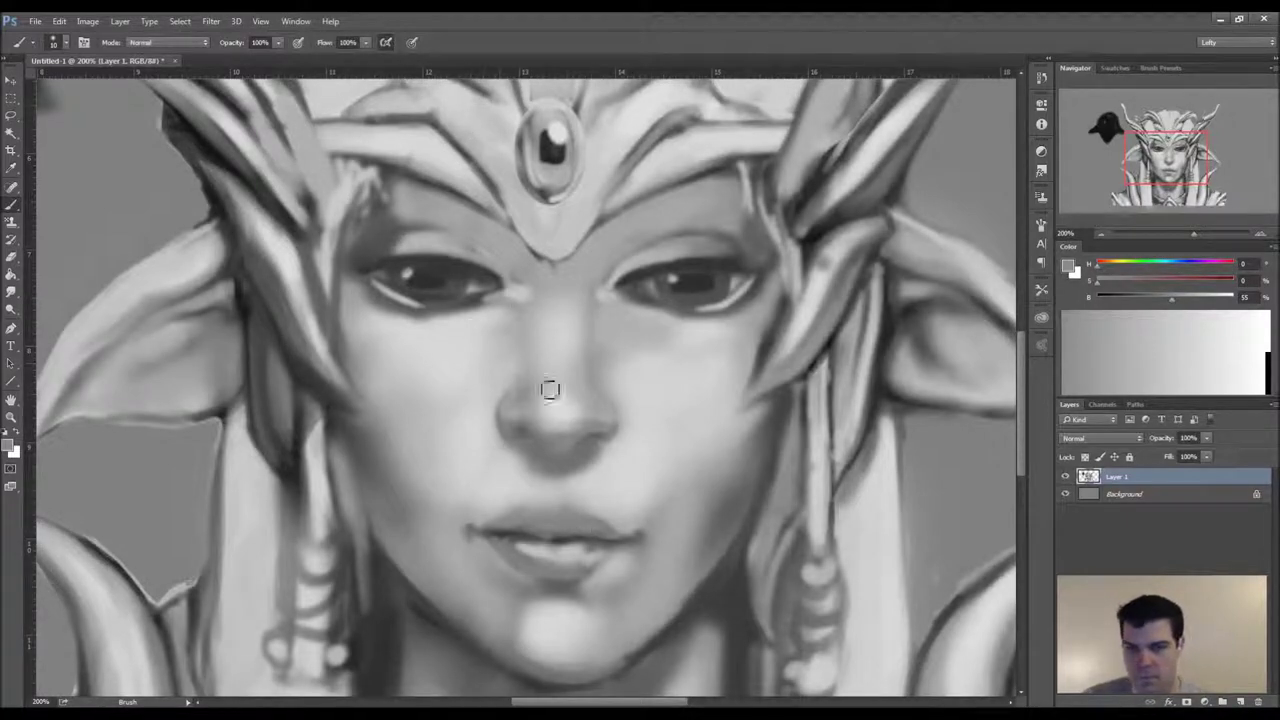
- Tone down the inner corner and the skin under the eye nearer the helmet sketch with 76% and 70% grey
alt+click(509, 309)
alt+click(519, 291)
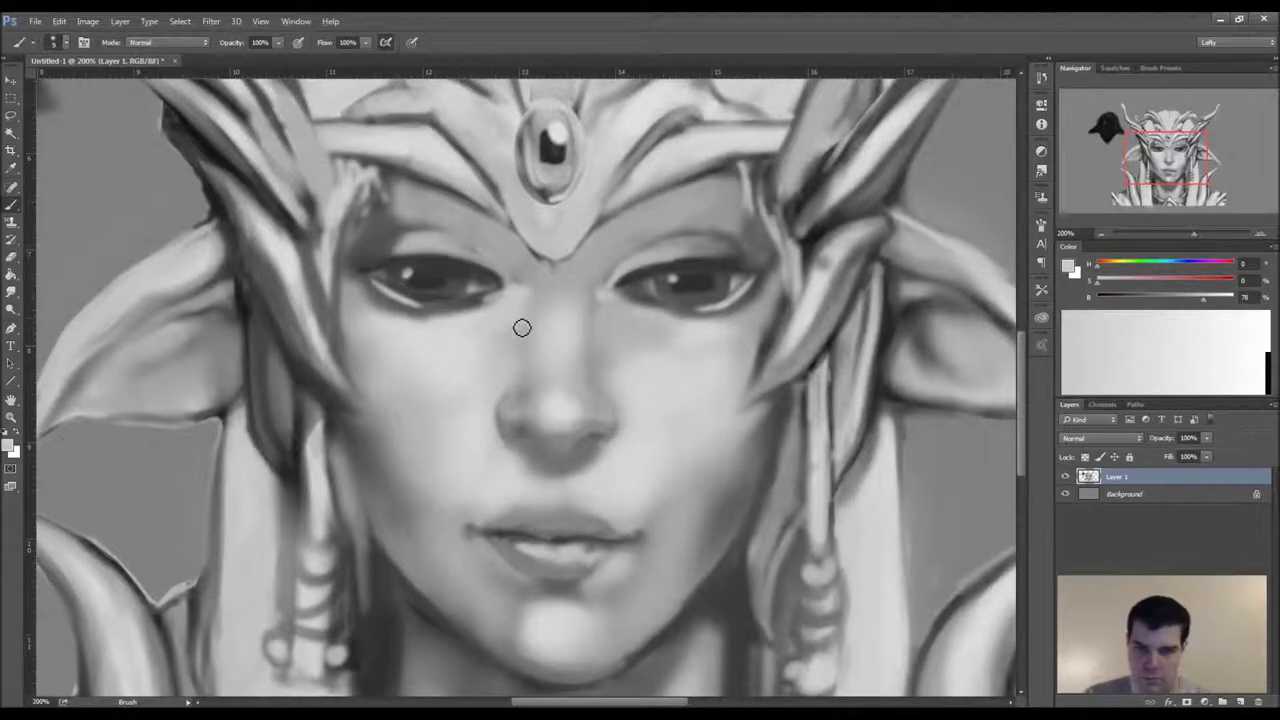
alt+click(514, 330)
alt+click(527, 310)
key(bracketright)
key(bracketright)
key(bracketright)
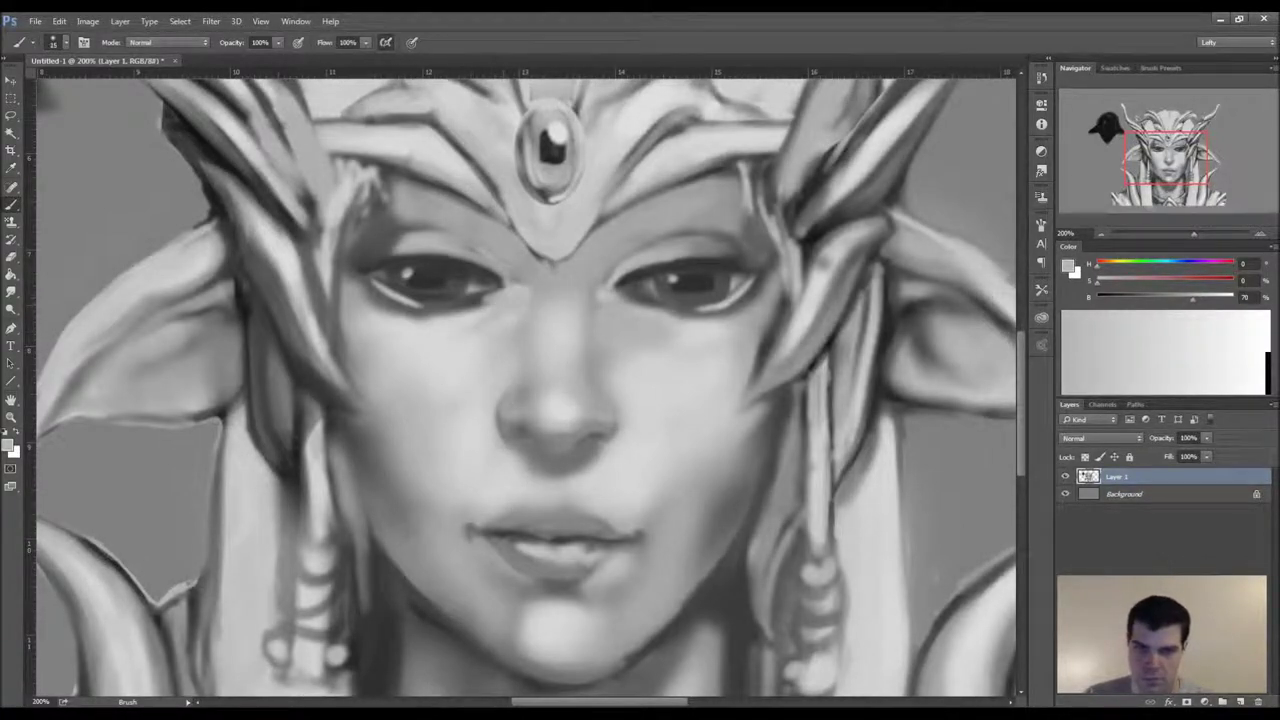
drag(486, 318, 442, 336)
- Blend the skin under the eye farther from the helmet sketch and smooth the nose bridge and its sides with 82% grey
alt+click(657, 350)
alt+click(665, 372)
mouse_move(616, 329)
mouse_down()
mouse_move(601, 312)
mouse_move(612, 350)
mouse_up()
mouse_move(515, 324)
mouse_down()
mouse_move(503, 356)
mouse_move(508, 334)
mouse_move(523, 364)
mouse_up()
key(bracketright)
key(bracketright)
drag(542, 312, 537, 332)
mouse_move(593, 378)
mouse_down()
mouse_move(592, 314)
mouse_move(562, 290)
mouse_up()
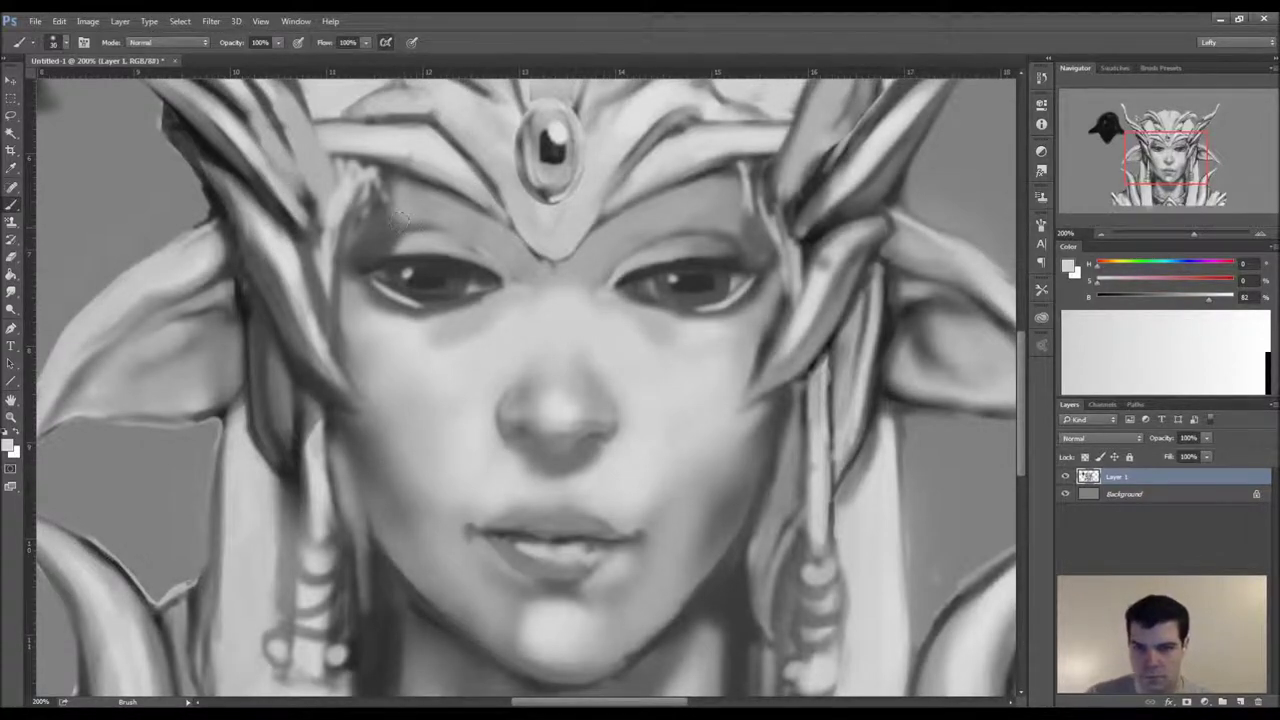
- Even out the shading above the outer lids of both eyes with 65% grey
alt+click(421, 230)
alt+click(388, 206)
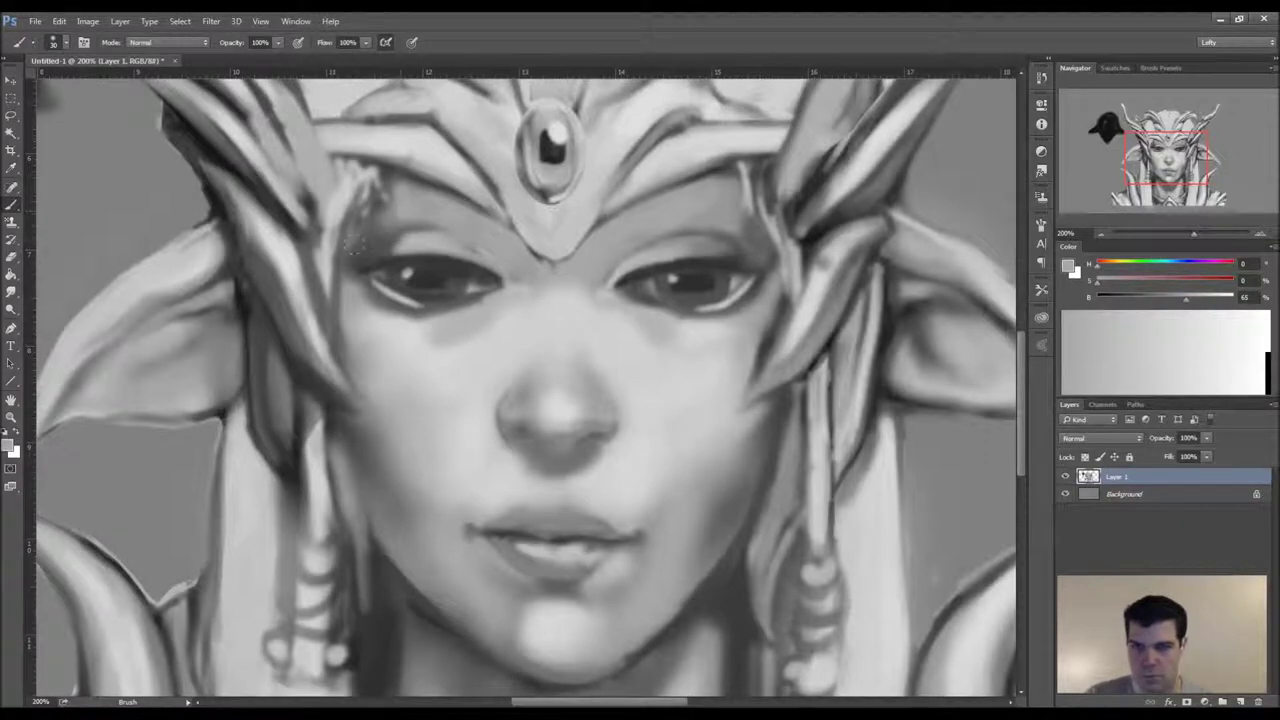
drag(391, 206, 358, 236)
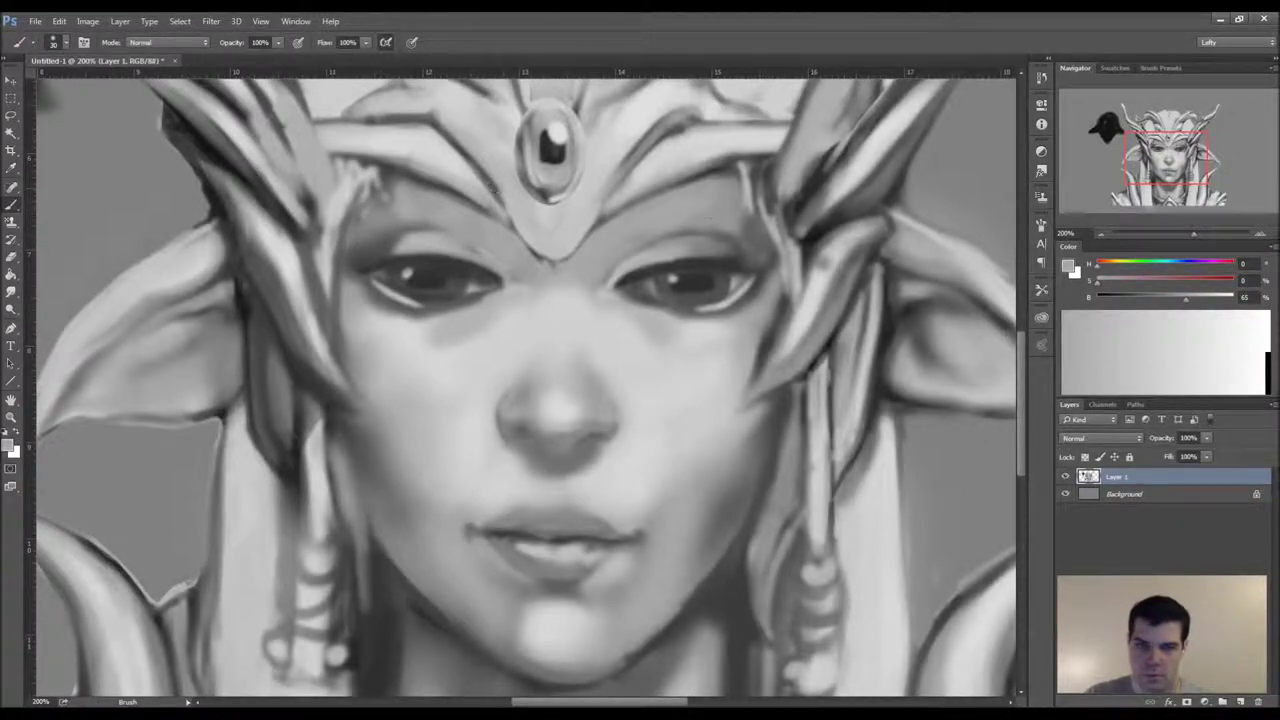
drag(735, 218, 758, 246)
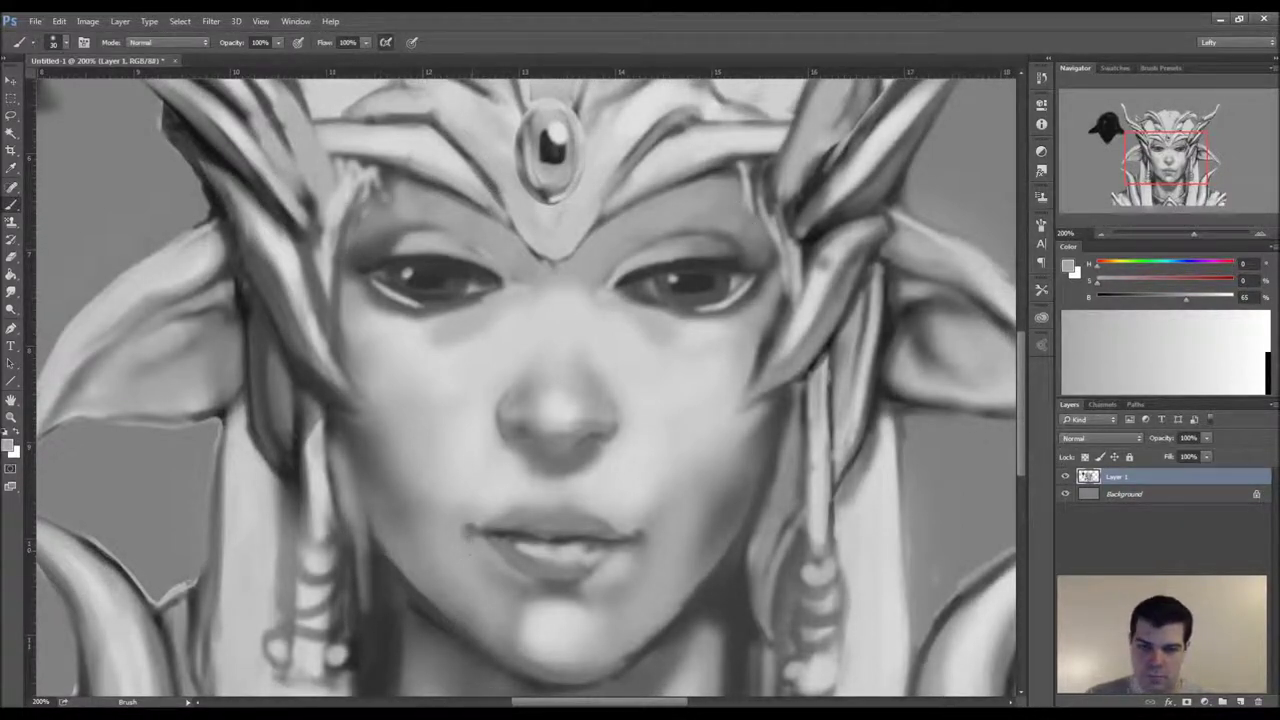
- Paint dark eyebrows above both eyes along the crown's lower edge with 20% grey
alt+click(662, 251)
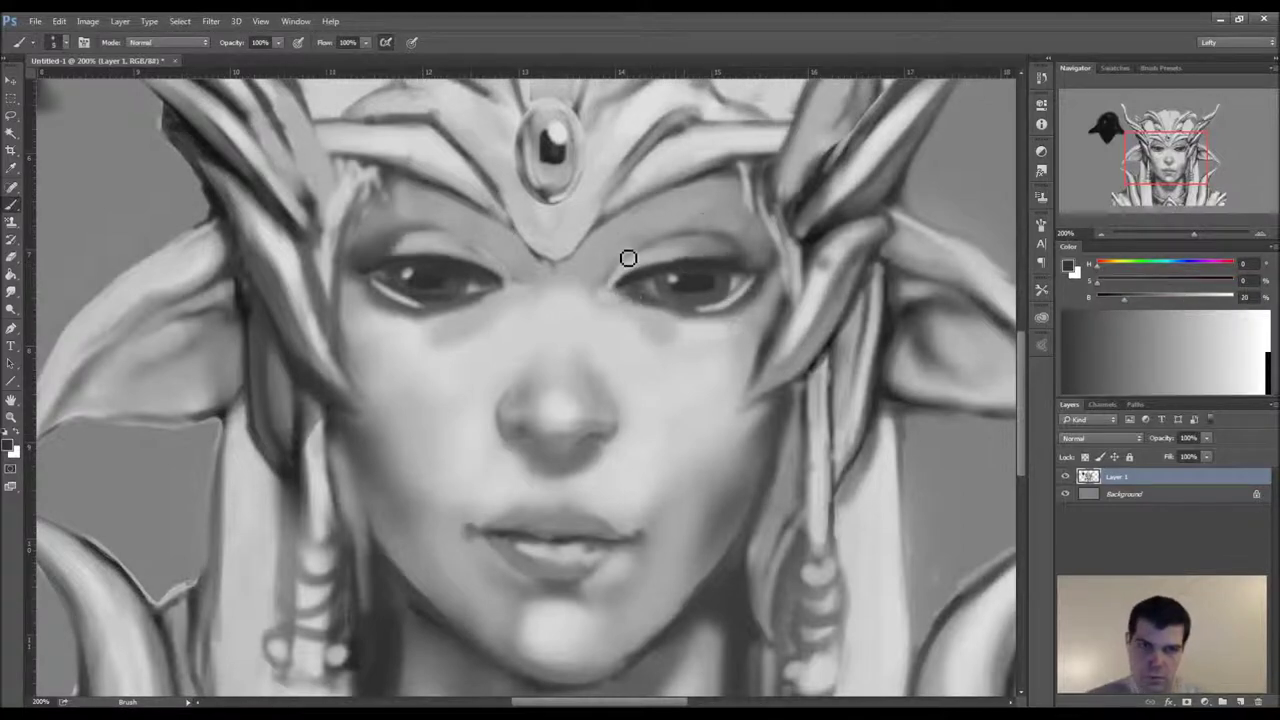
mouse_move(630, 243)
mouse_down()
mouse_move(614, 248)
mouse_move(690, 202)
mouse_move(652, 224)
mouse_move(720, 200)
mouse_move(608, 248)
mouse_up()
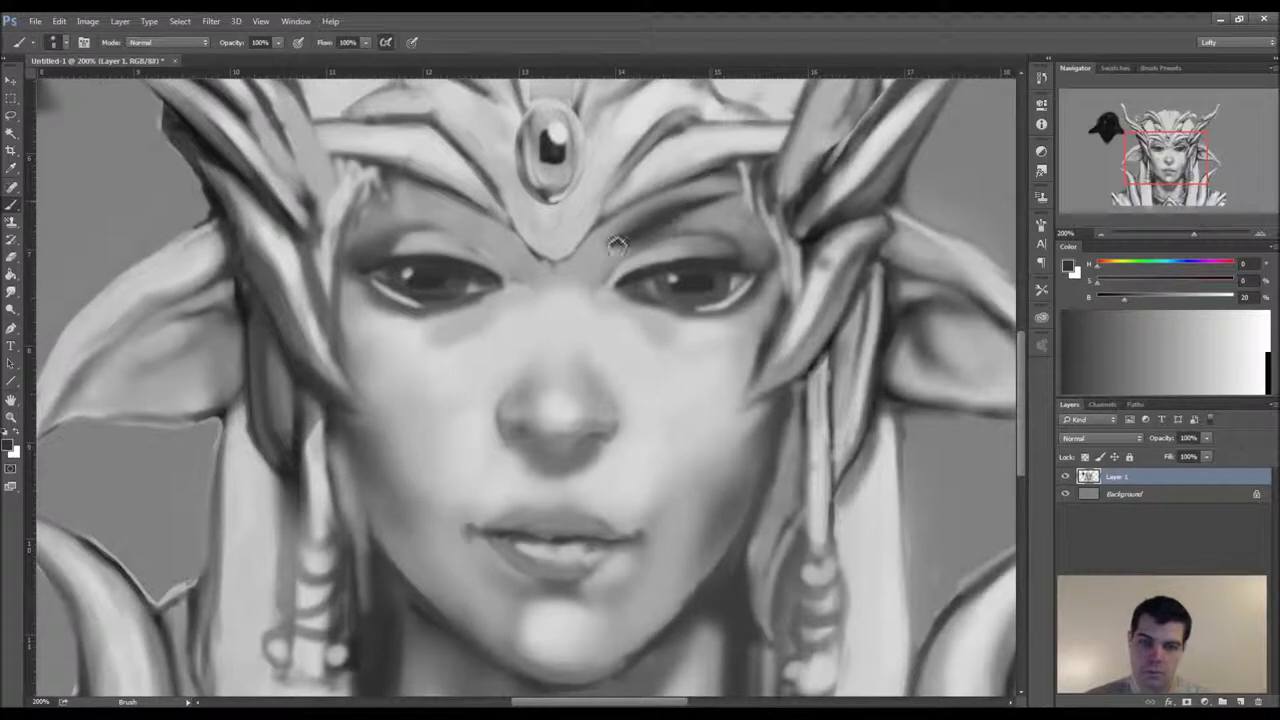
mouse_move(462, 240)
mouse_down()
mouse_move(507, 239)
mouse_move(448, 213)
mouse_move(469, 224)
mouse_move(330, 214)
mouse_up()
key([)
key([)
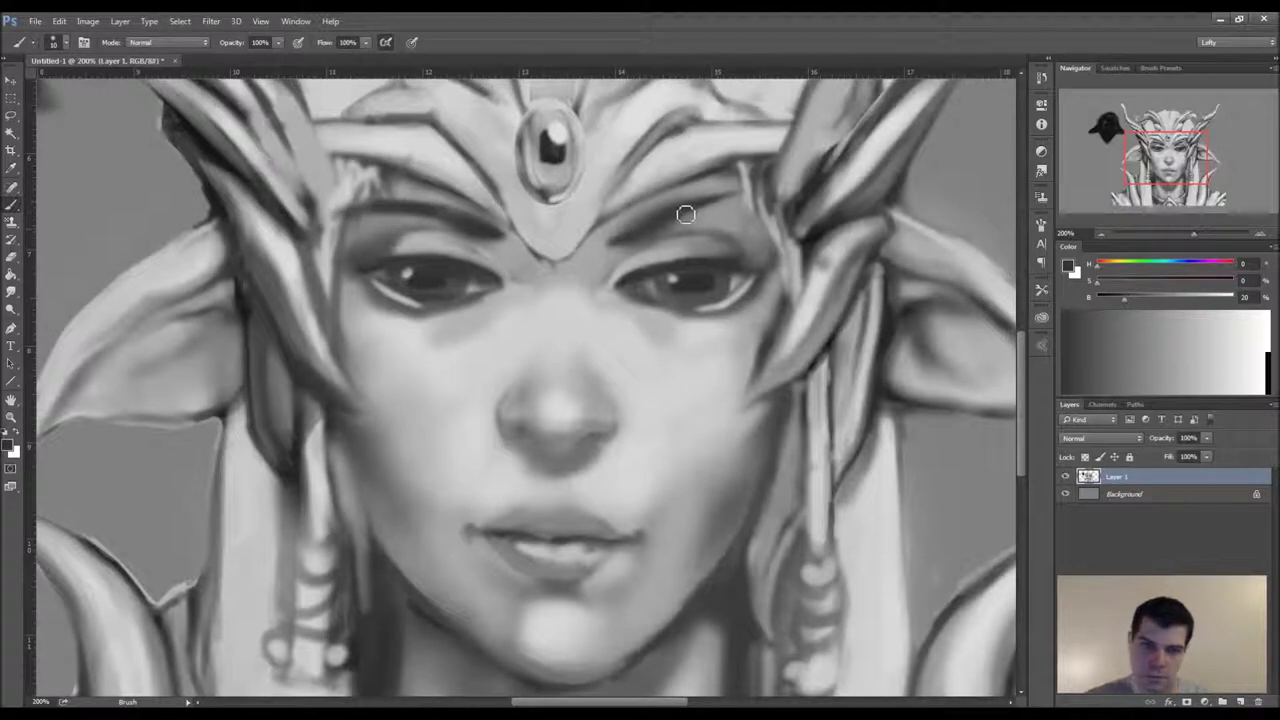
- Clean up the skin at the brow's inner end and repaint the edges of the crown's central point with 73% and 53% grey
alt+click(590, 251)
mouse_move(545, 250)
mouse_down()
mouse_move(537, 265)
mouse_move(512, 234)
mouse_up()
alt+click(492, 185)
key(bracketleft)
key(bracketleft)
key(bracketleft)
key(bracketleft)
mouse_move(492, 185)
mouse_down()
mouse_move(539, 240)
mouse_move(478, 186)
mouse_move(513, 215)
mouse_up()
alt+click(470, 171)
alt+click(510, 172)
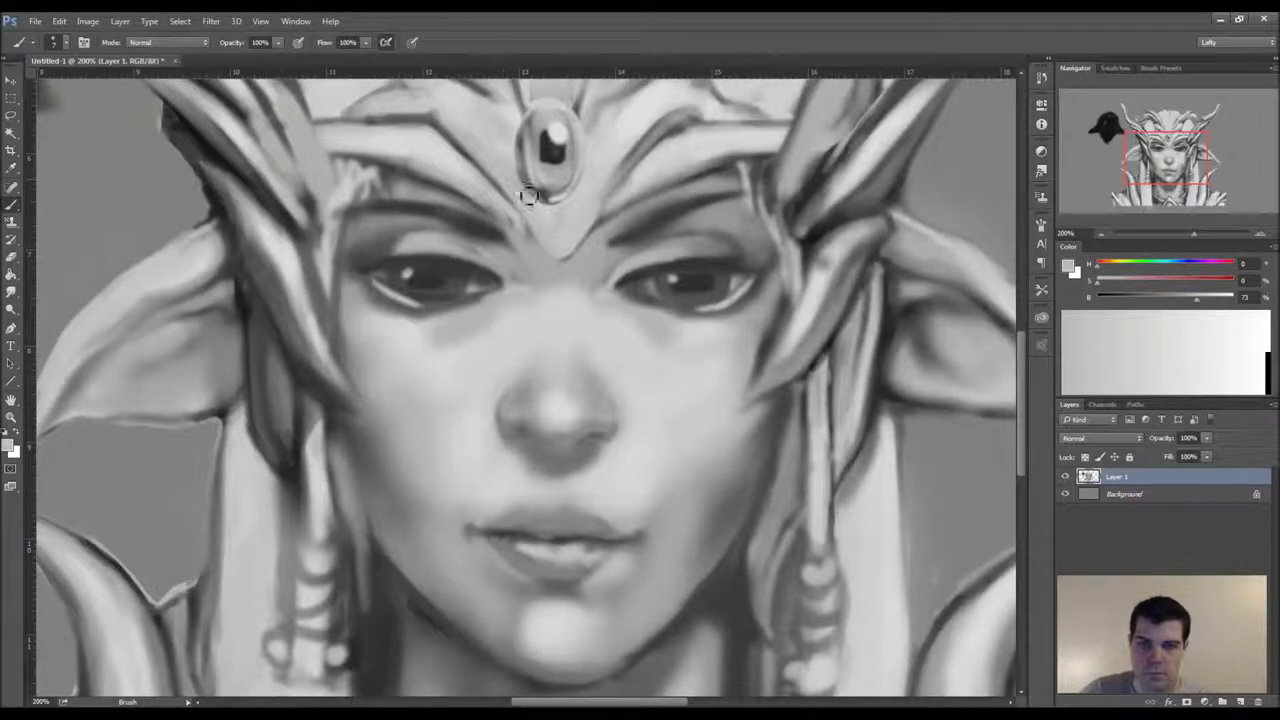
alt+click(627, 172)
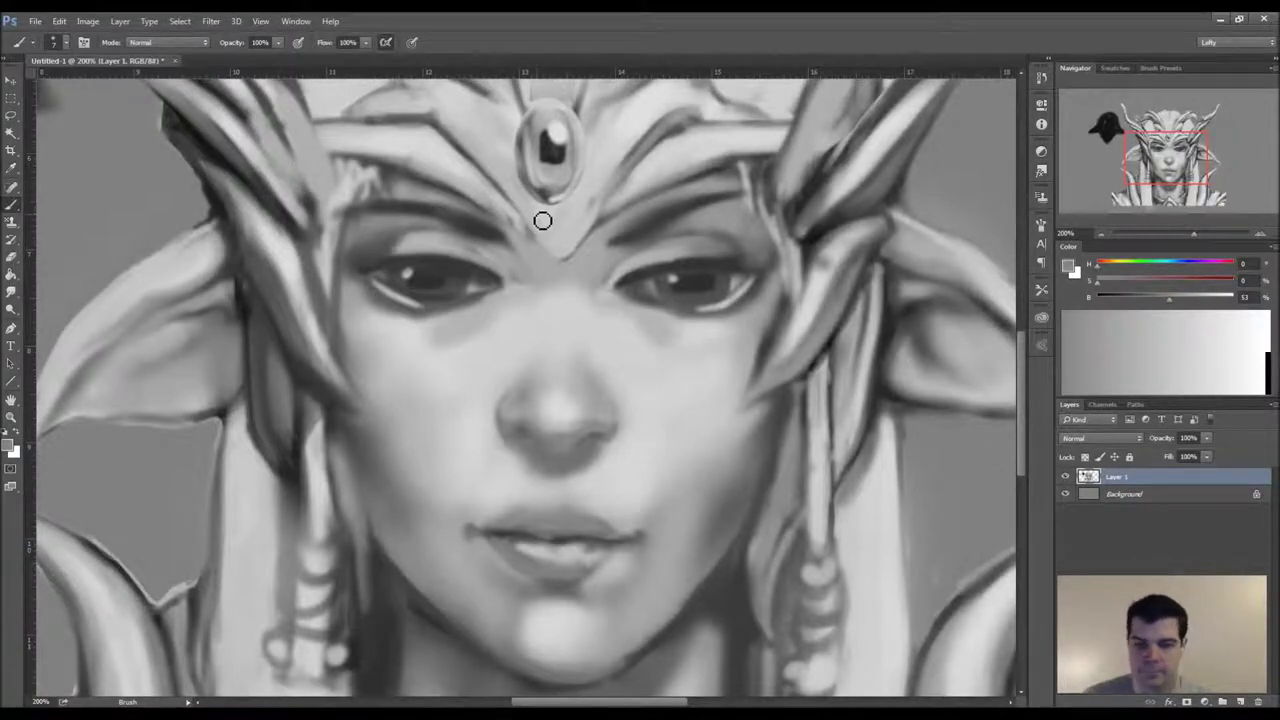
- Deepen the dark edge between the helmet's side plate and the ear nearer the helmet sketch with 12% grey
key(ctrl+minus)
key(ctrl+minus)
key(ctrl+minus)
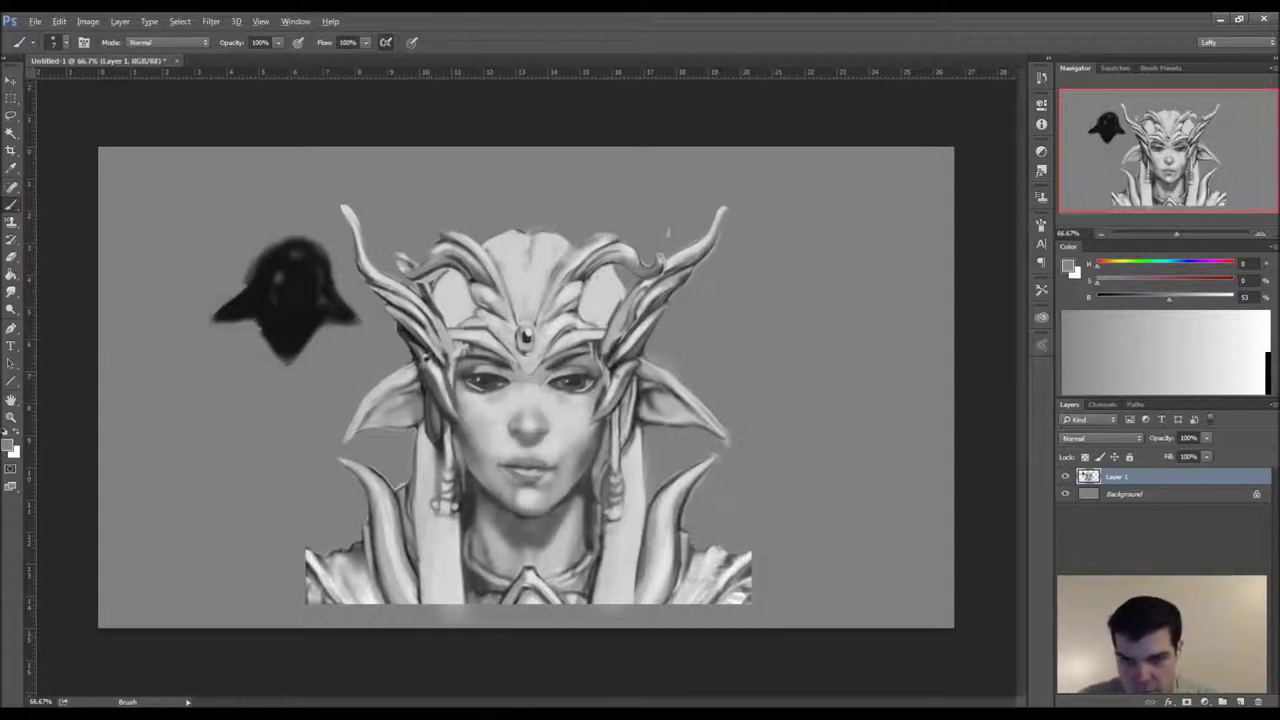
alt+click(421, 358)
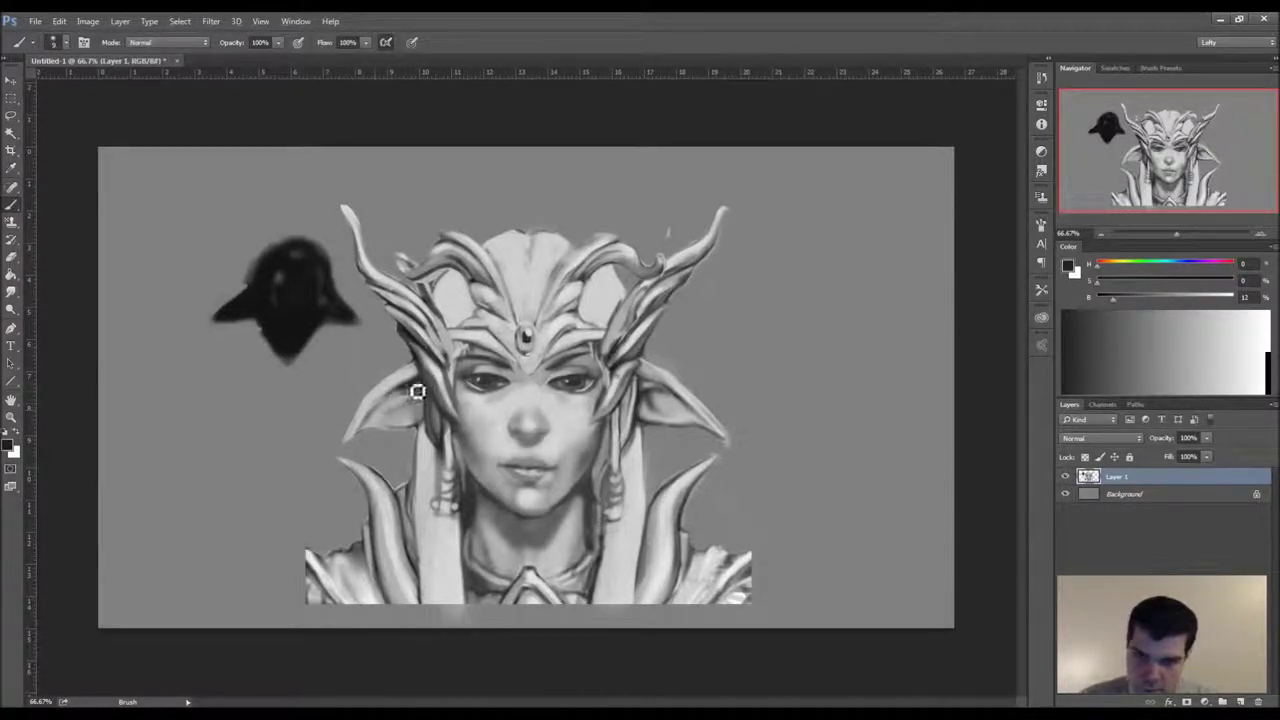
alt+click(466, 362)
alt+click(425, 388)
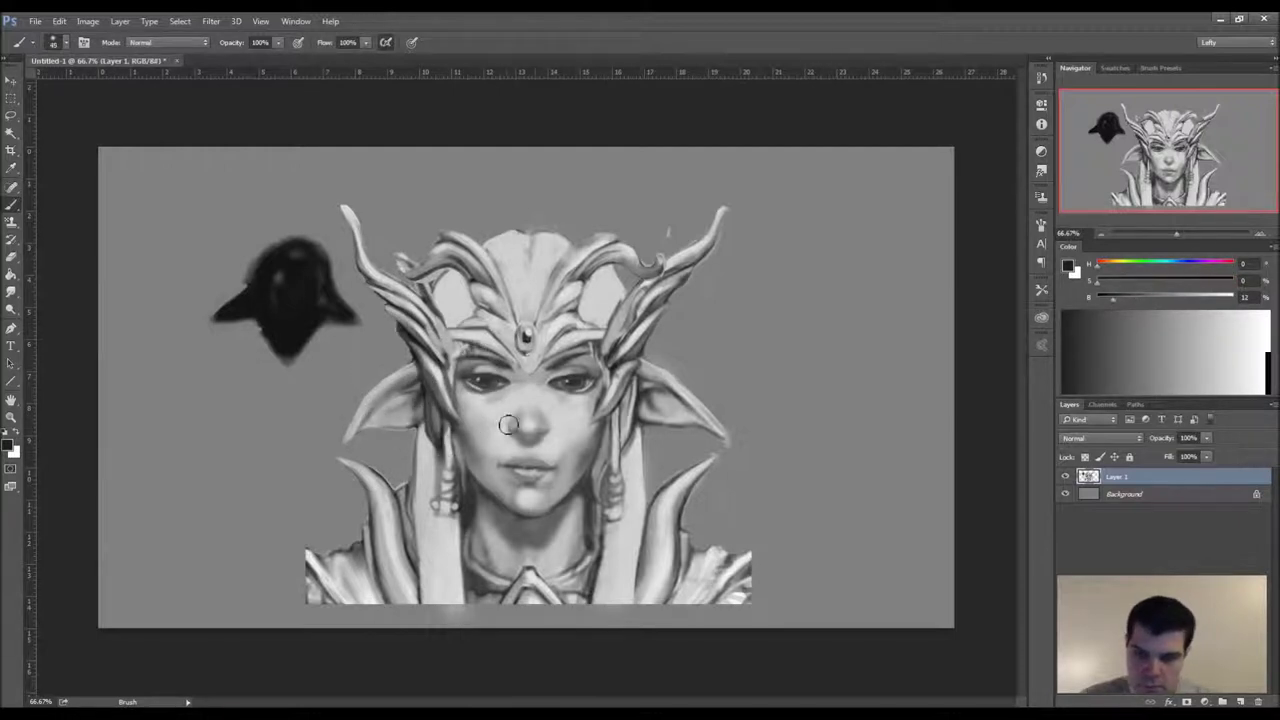
- Flip the canvas horizontally back and forth to check the face's symmetry, leaving the portrait mirrored with the helmet sketch on the other side
key(ctrl+shift+h)
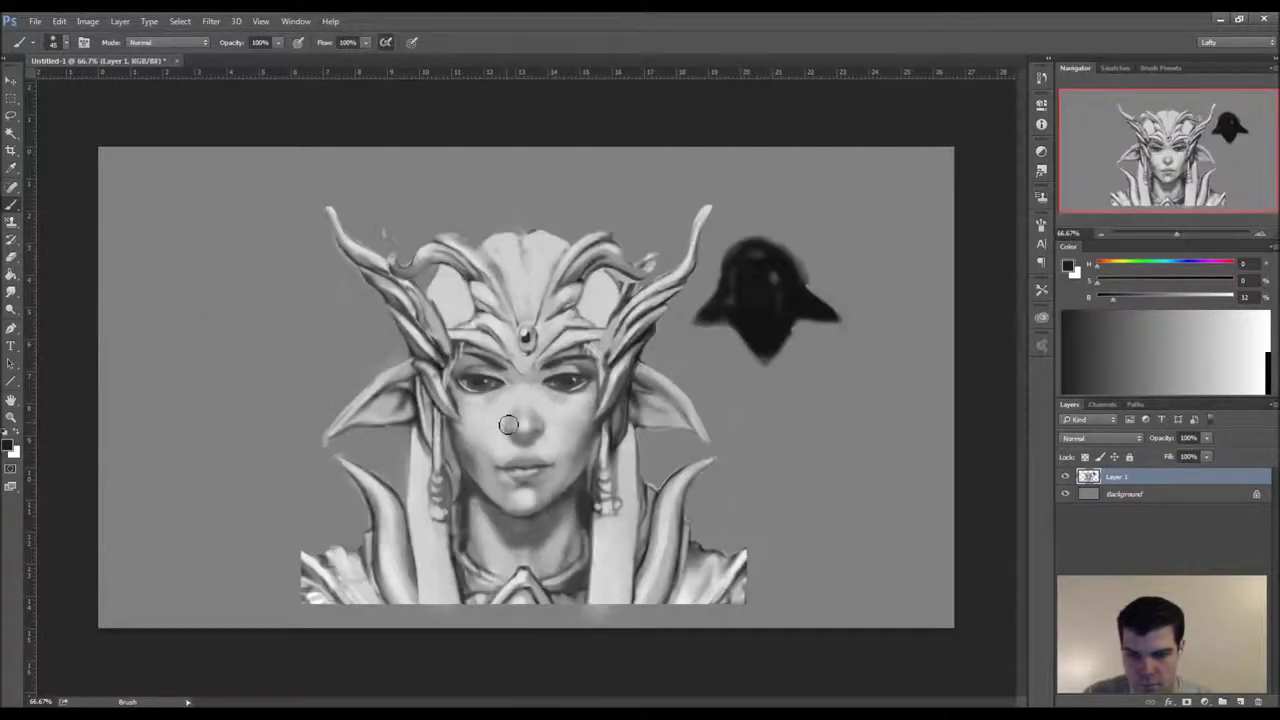
key(ctrl+shift+h)
key(ctrl+shift+h)
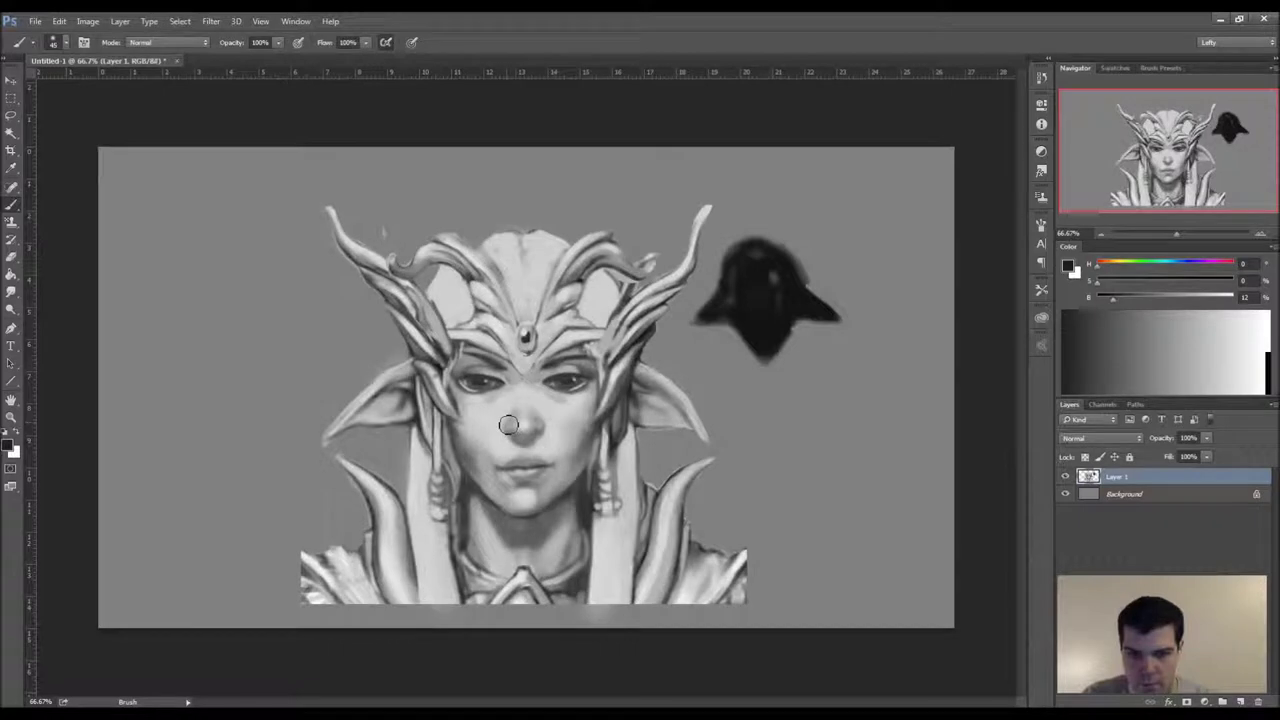
key(ctrl+shift+h)
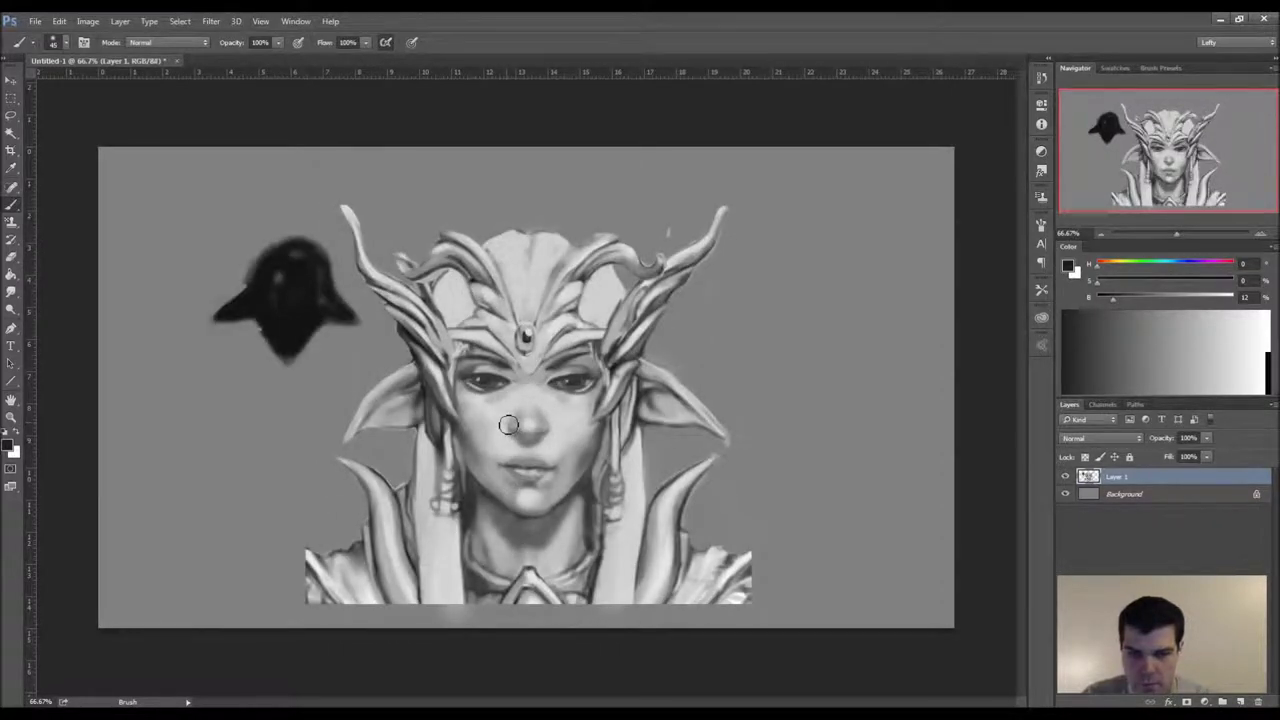
key(ctrl+shift+h)
- Refine the chin and jaw shading with 82% and 62% grey, lowering the brush opacity to 68%
alt+click(526, 506)
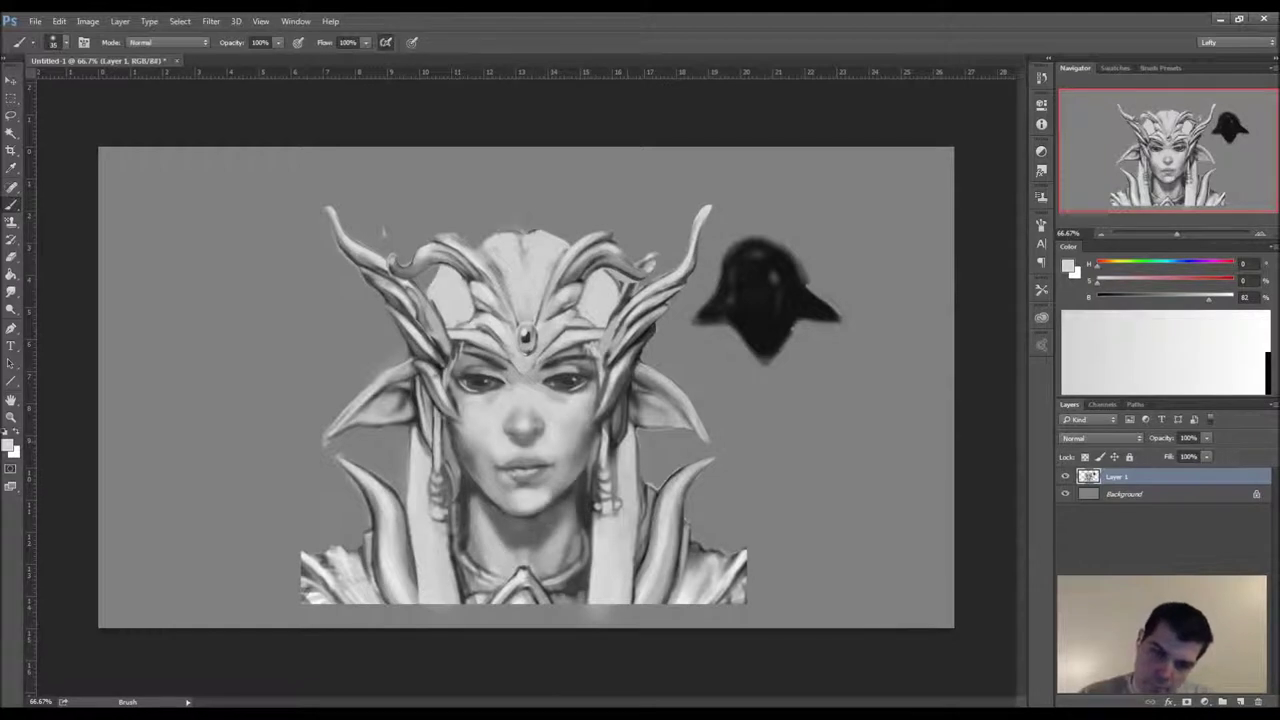
alt+click(548, 492)
drag(278, 43, 257, 57)
click(497, 126)
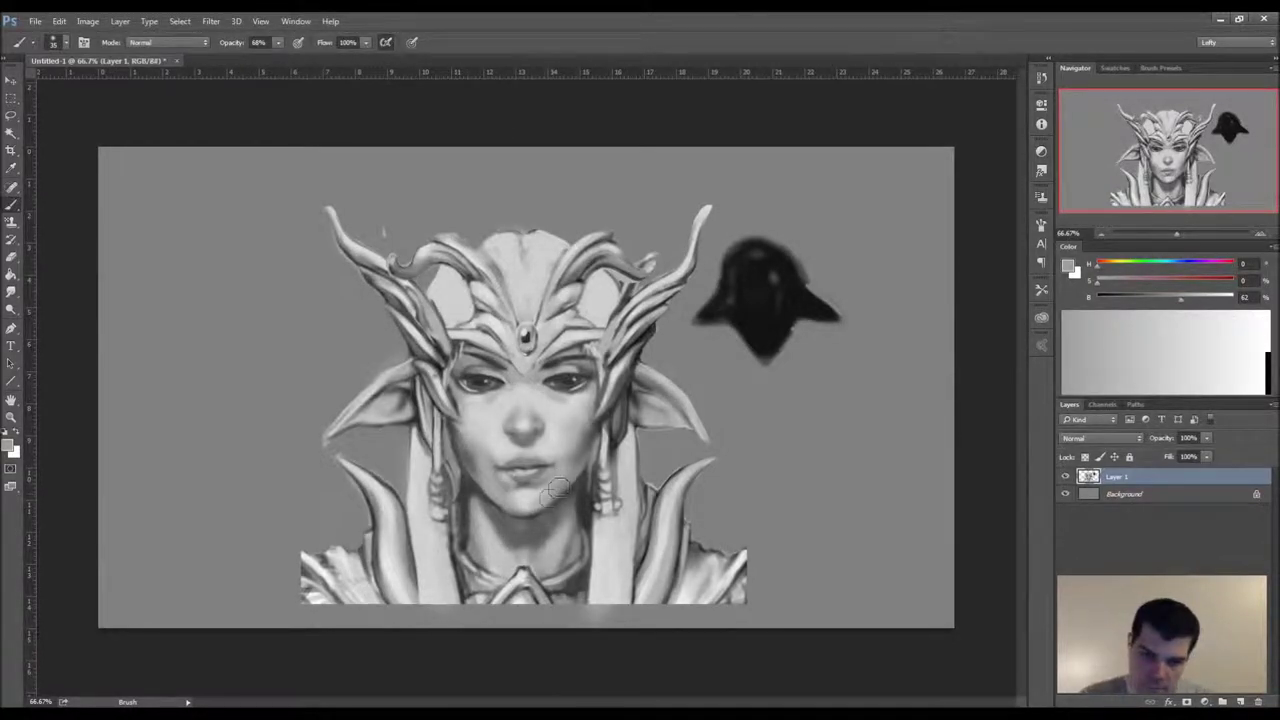
- Clean up the shadow under the chin and jawline with a smaller brush in 42% grey
alt+click(530, 522)
key(bracketleft)
key(bracketleft)
key(bracketleft)
key(bracketleft)
key(bracketleft)
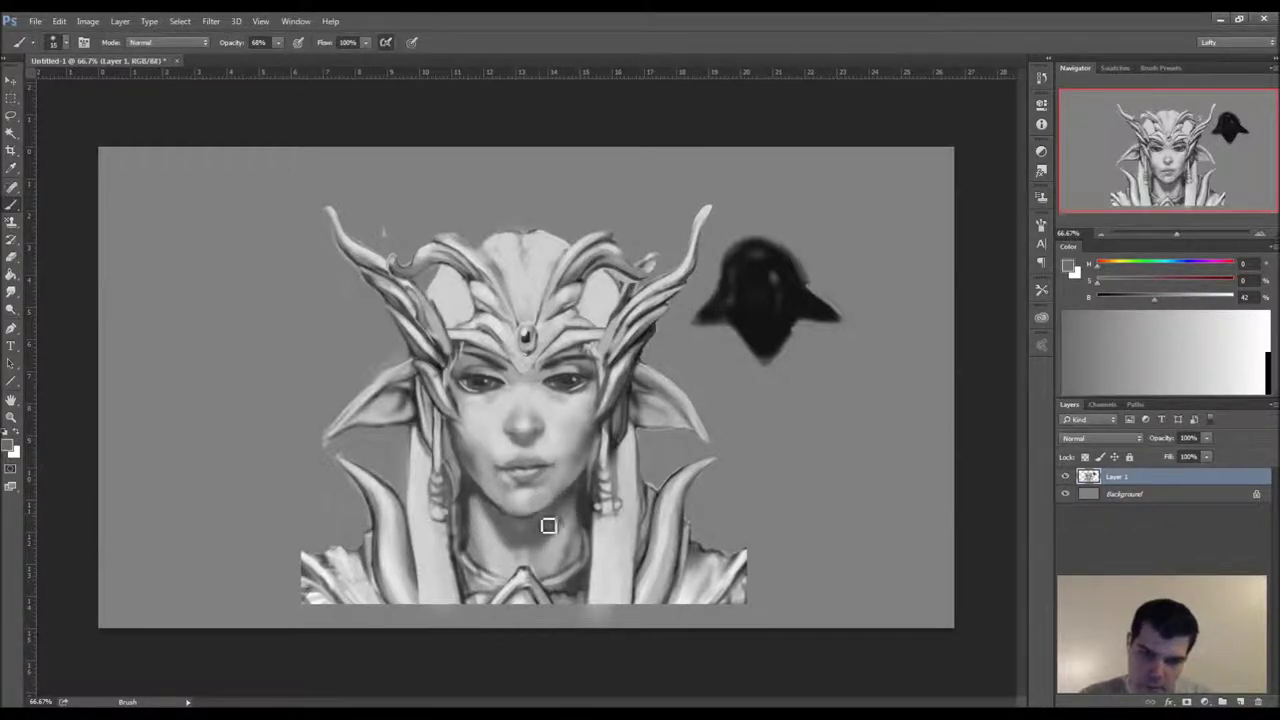
key(bracketright)
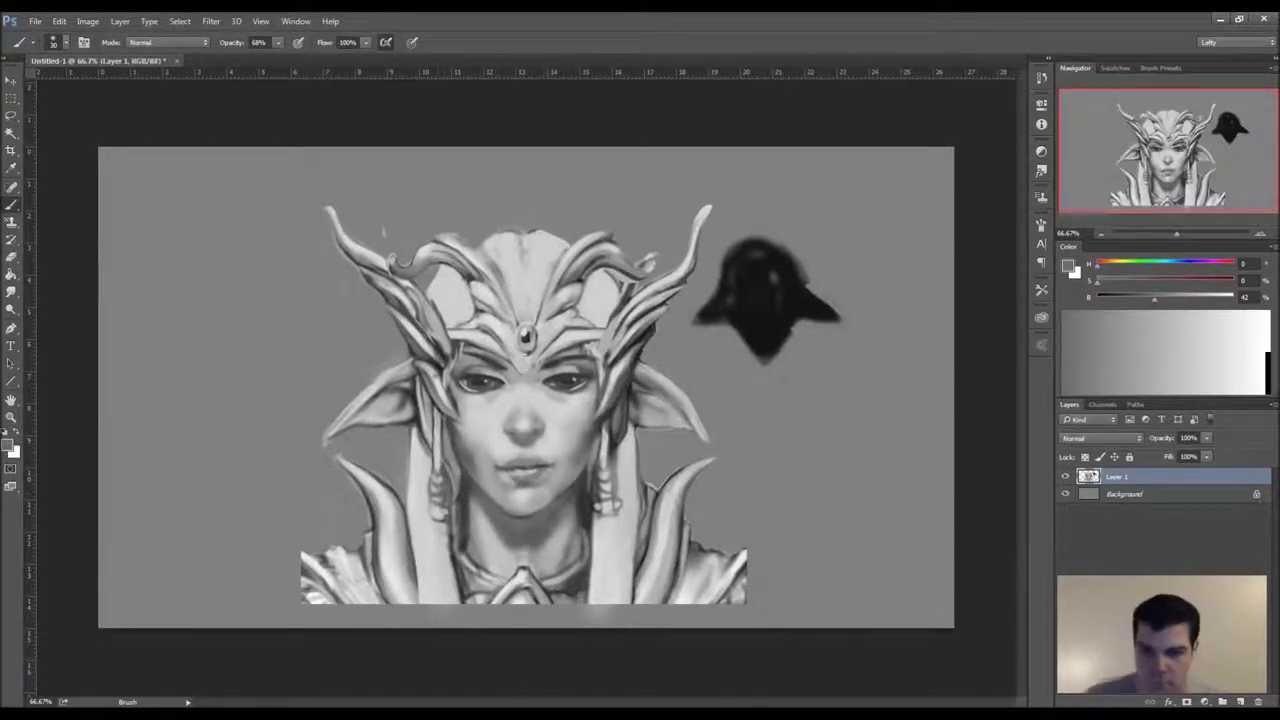
- Touch up the dark edge beside the ear and the shading of the neck, nostrils and jaw with 23%, 37%, 18% and 65% grey
alt+click(415, 393)
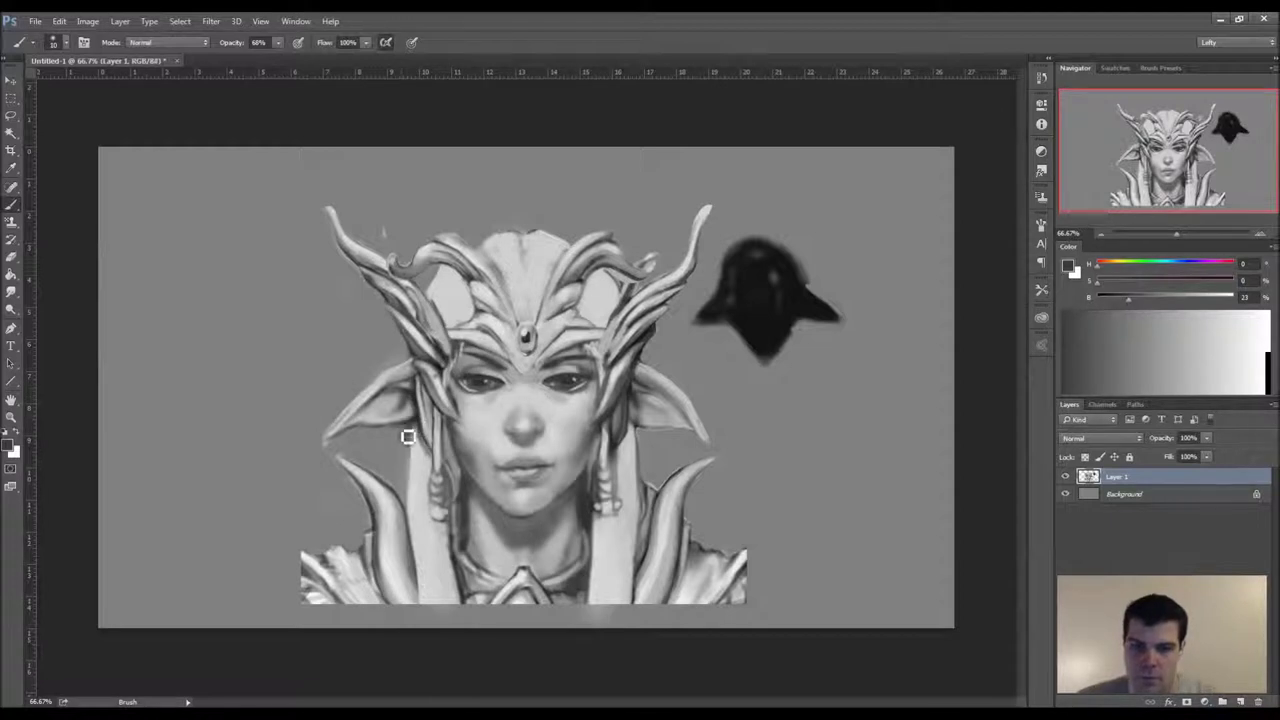
alt+click(515, 530)
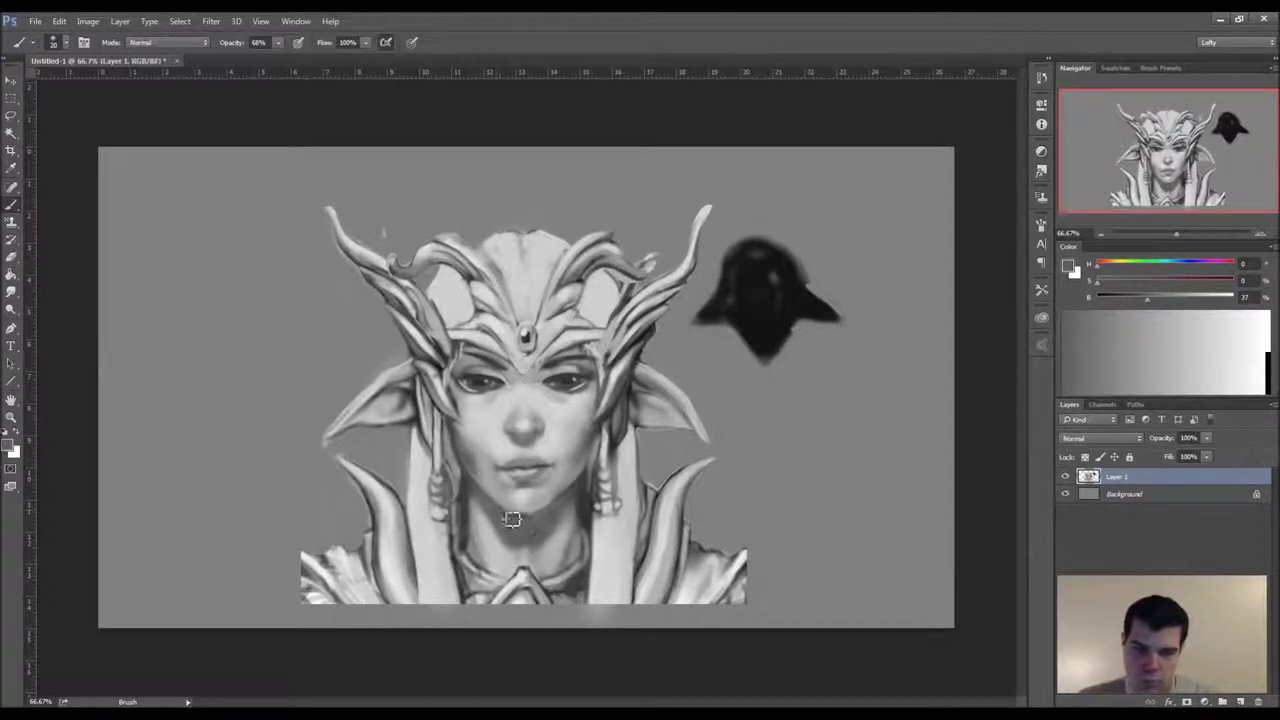
alt+click(539, 444)
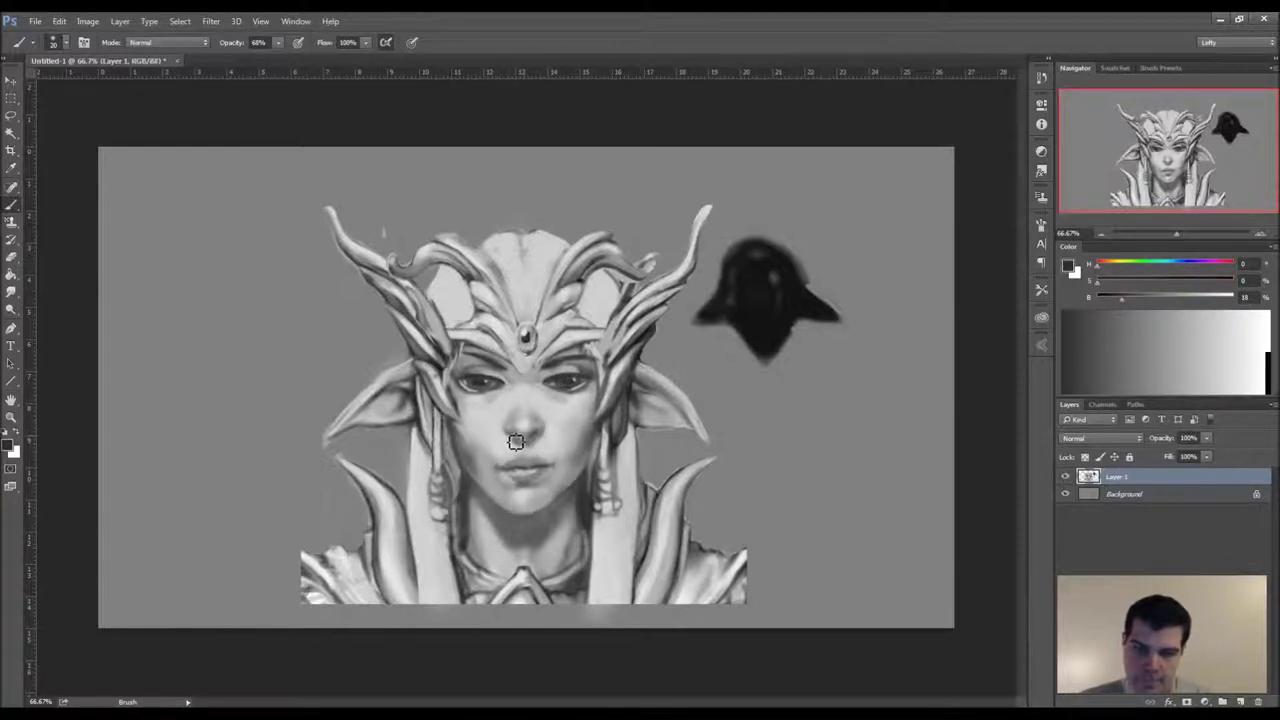
alt+click(557, 505)
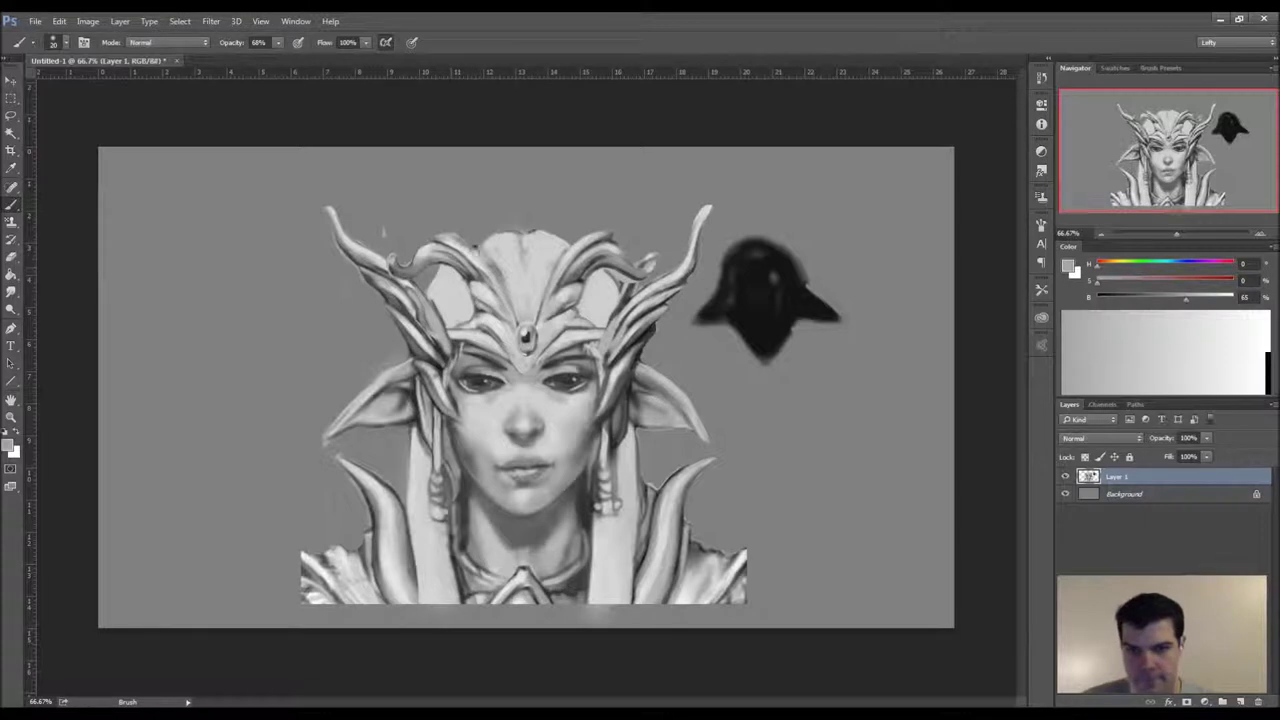
- Smooth the rounded top of the head between the crown's horns and its light side openings with 81% grey
alt+click(500, 245)
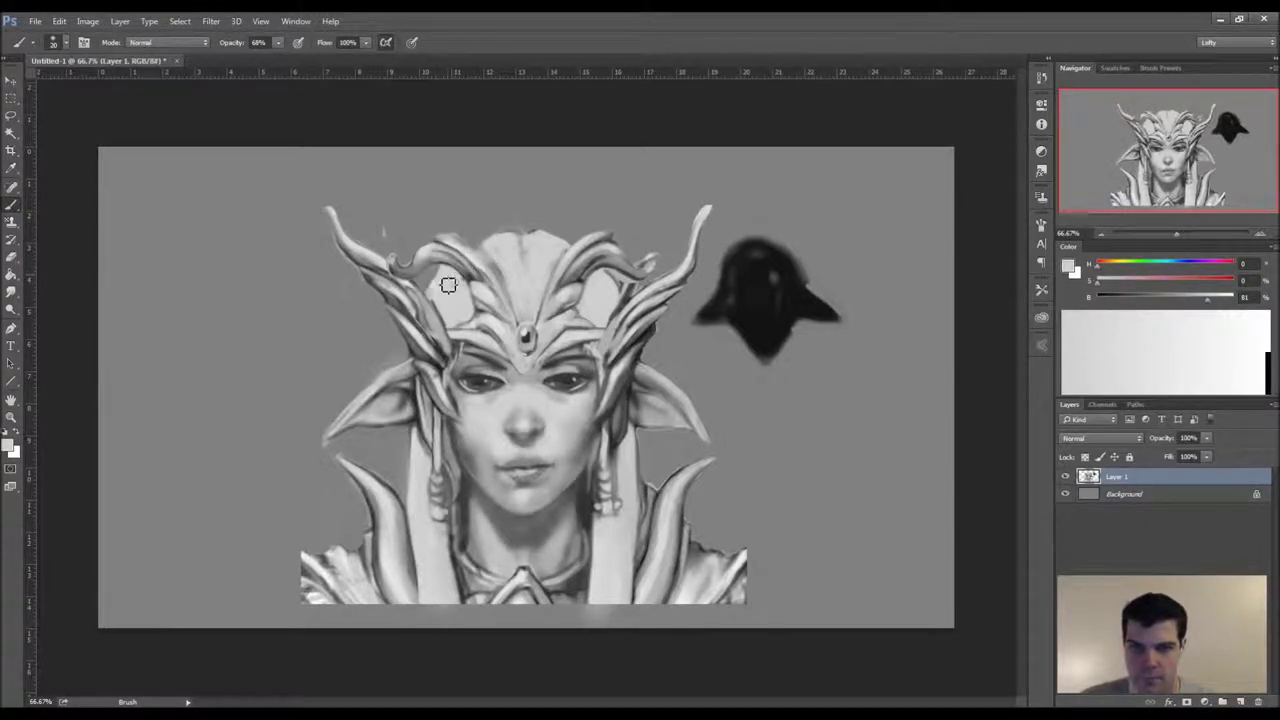
mouse_move(435, 307)
mouse_down()
mouse_move(451, 278)
mouse_move(439, 284)
mouse_up()
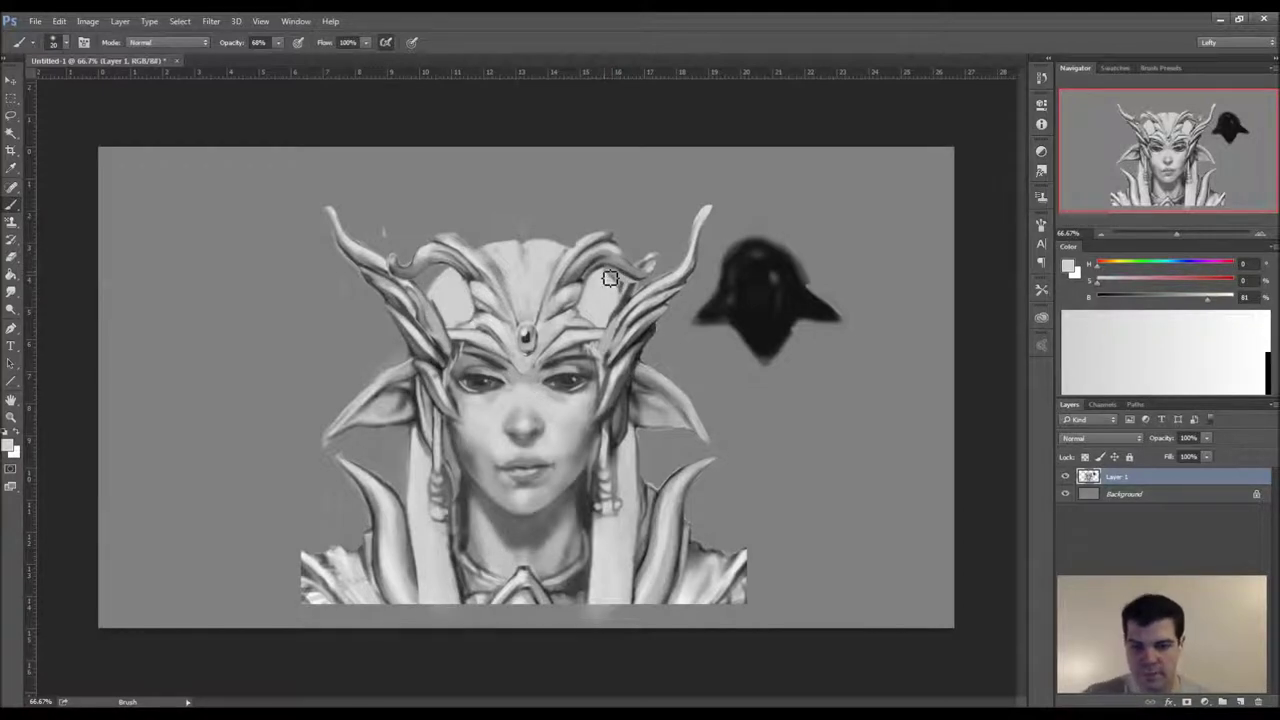
key(alt)
- Trim the tips of the ears and remove the black helmet sketch beside the portrait
mouse_move(331, 437)
mouse_down()
mouse_move(351, 417)
mouse_move(331, 437)
mouse_up()
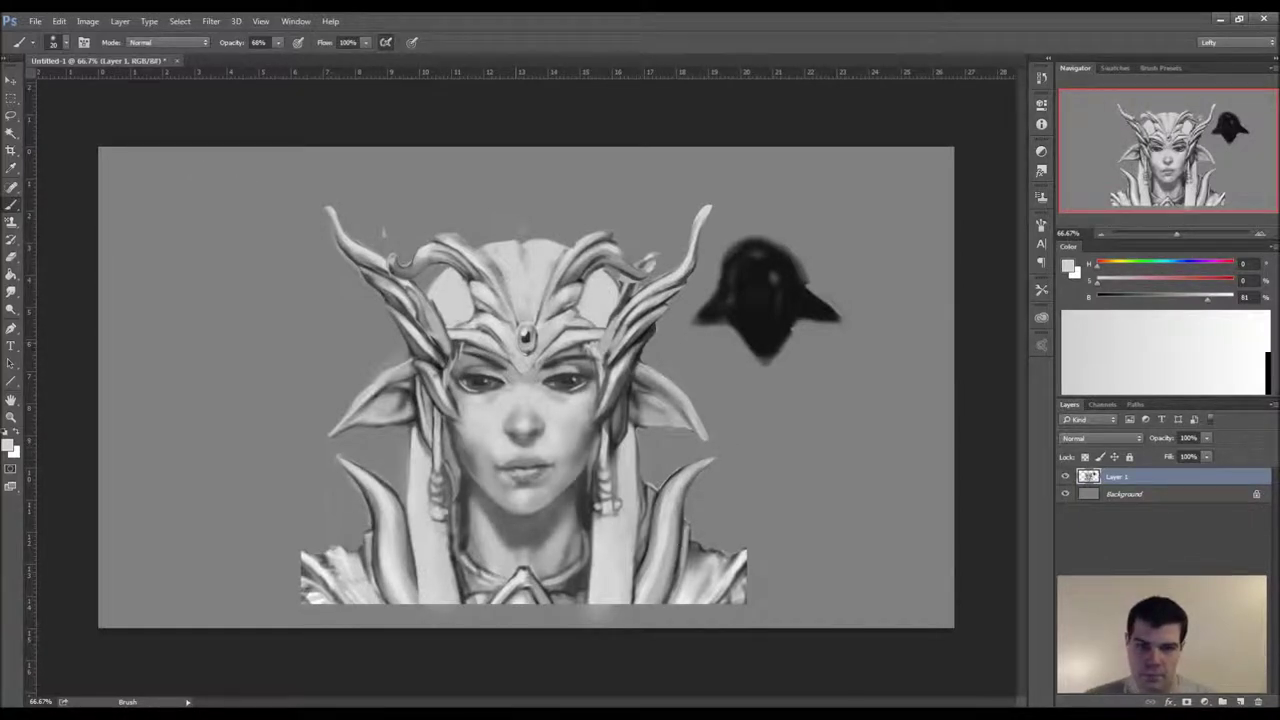
mouse_move(827, 330)
mouse_down()
mouse_move(766, 358)
mouse_move(786, 240)
mouse_move(705, 300)
mouse_up()
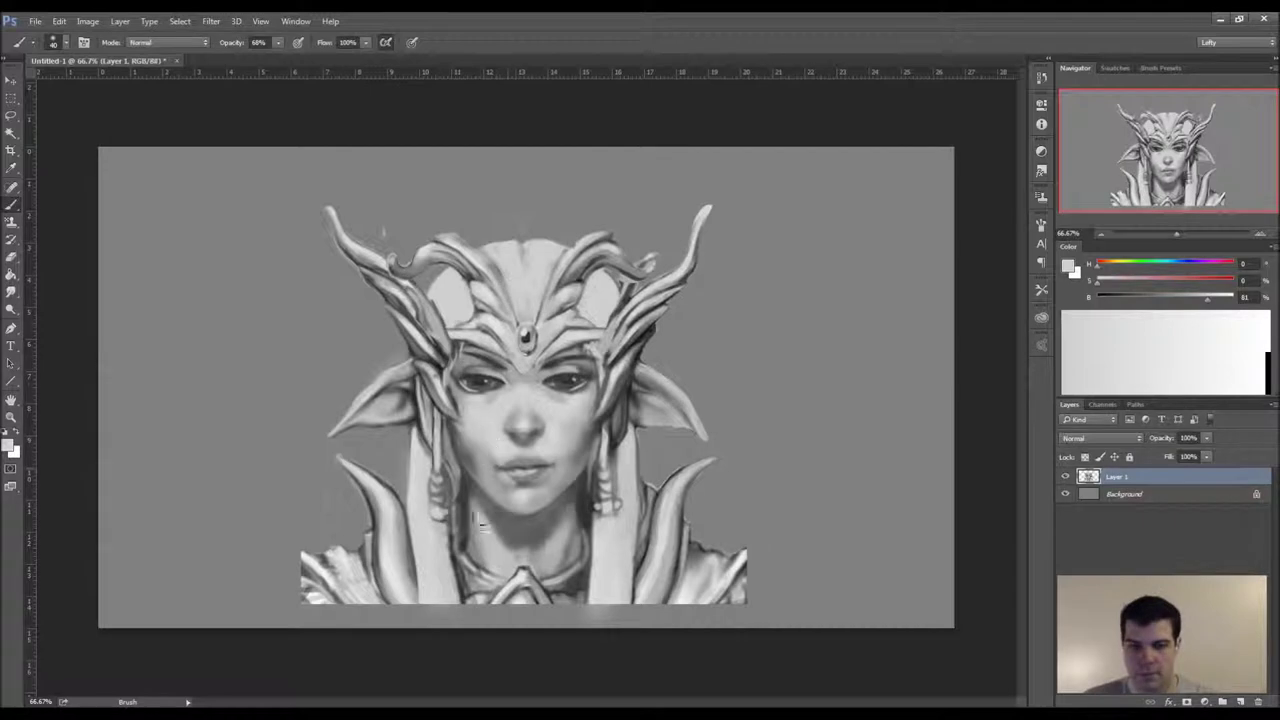
- Open the original elf portrait HighElf.jpg from the Artwork > OpenSourceArt folder
click(35, 21)
click(45, 48)
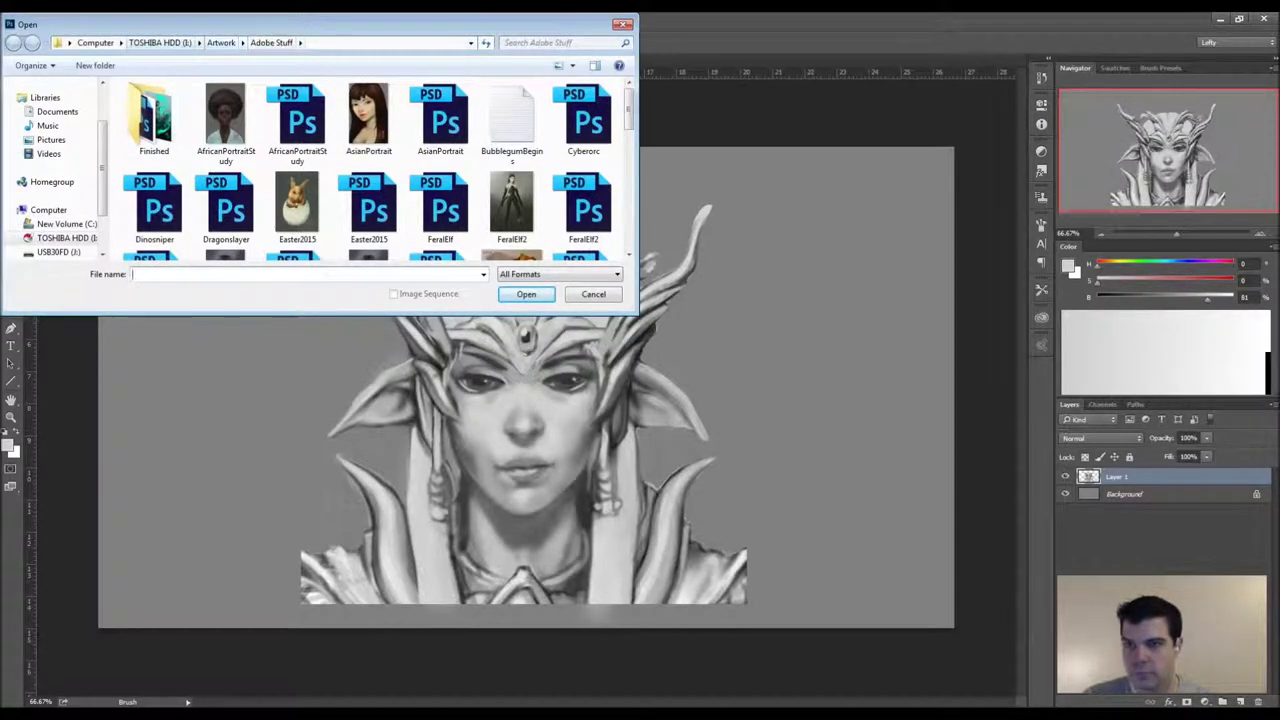
click(221, 43)
double_click(163, 132)
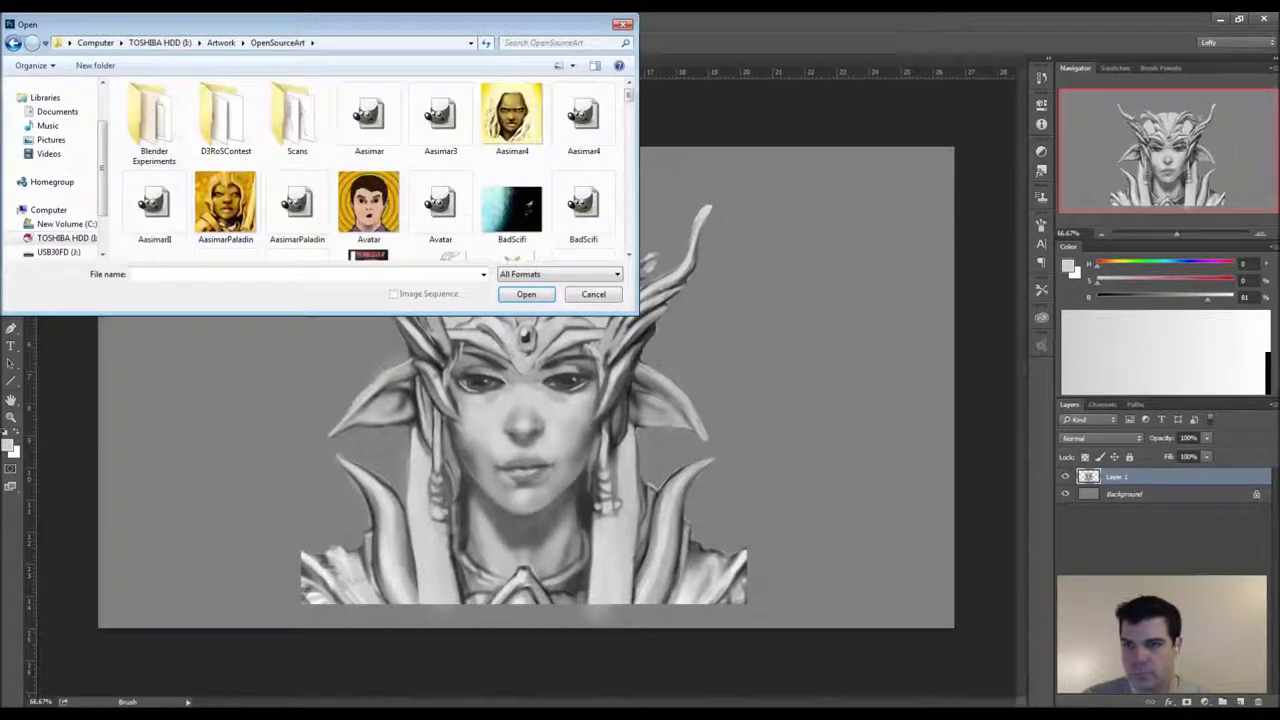
scroll(366, 165, down, 10)
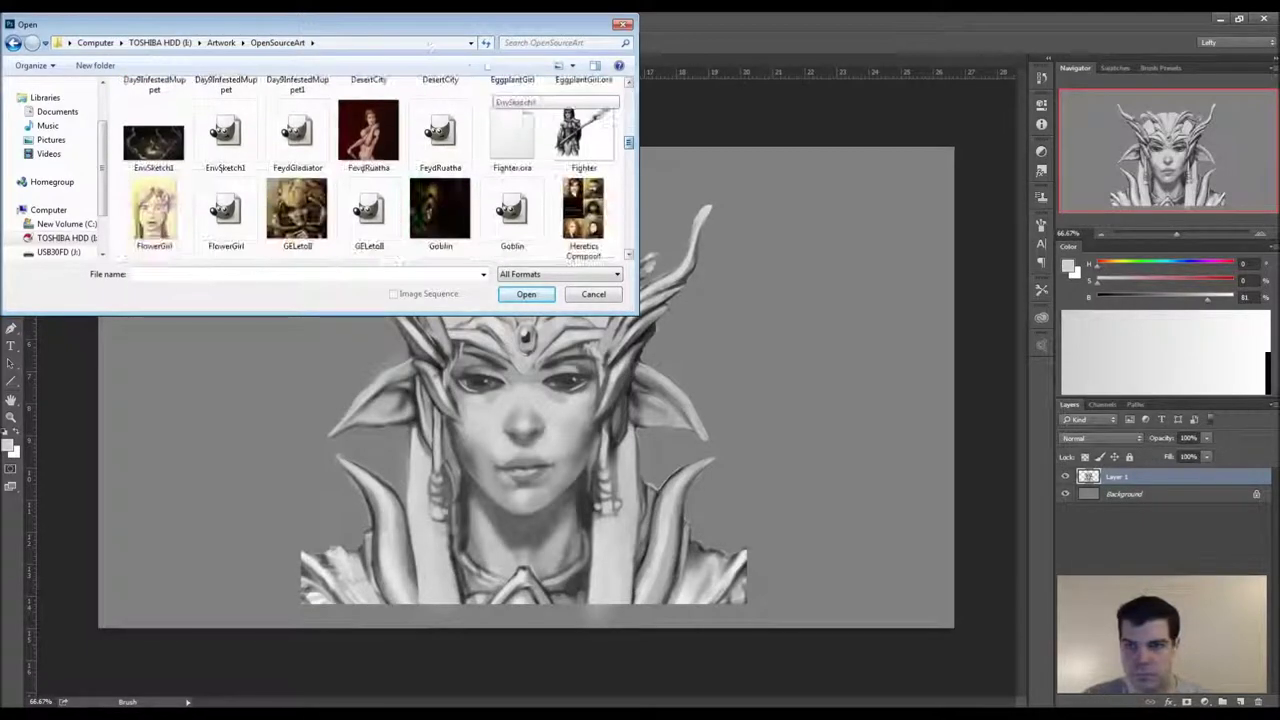
double_click(226, 108)
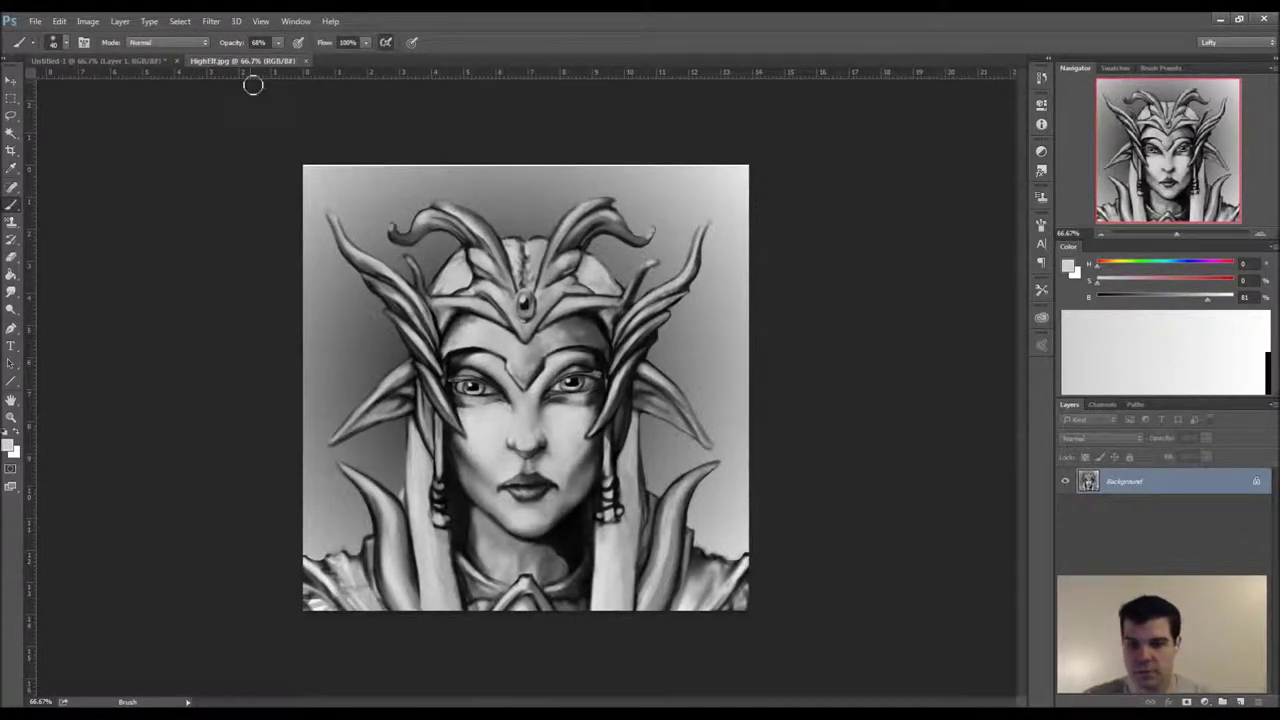
- Compare the repainted portrait with the original HighElf.jpg by switching back and forth between the two documents
click(111, 63)
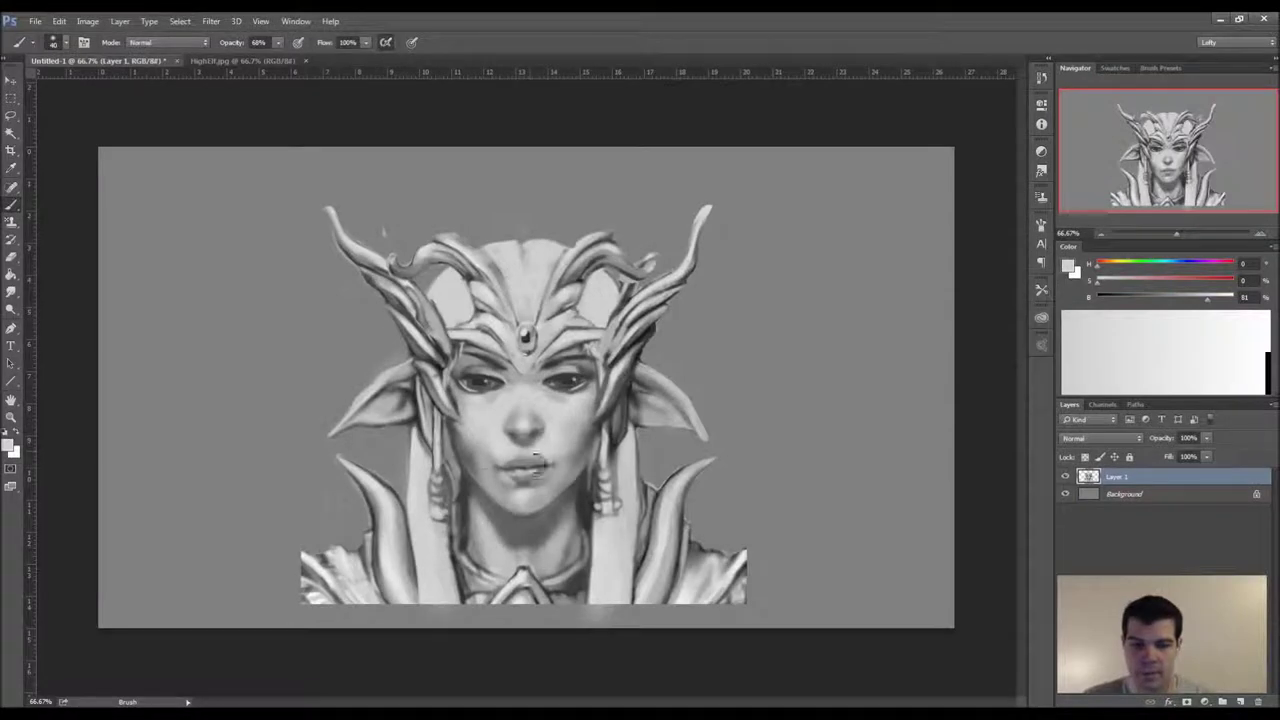
click(220, 61)
click(123, 63)
alt+click(560, 518)
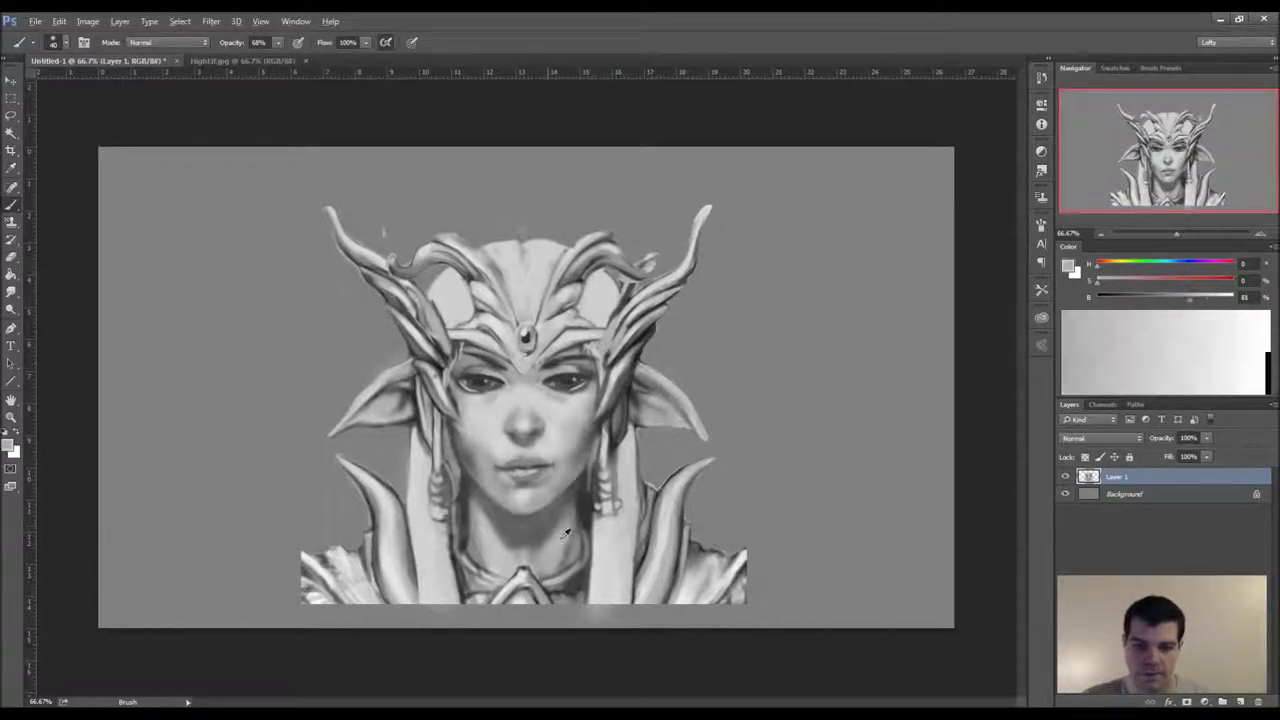
key(ctrl+Tab)
key(ctrl+Tab)
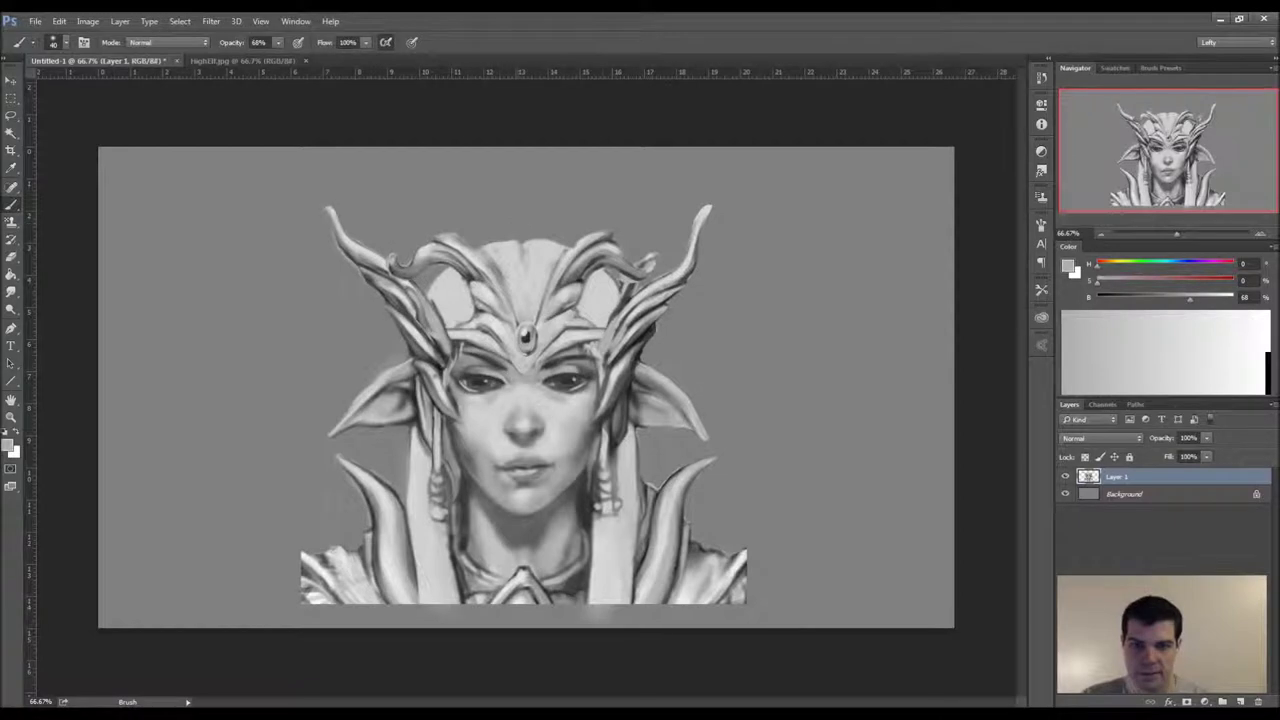
key(ctrl+Tab)
key(ctrl+Tab)
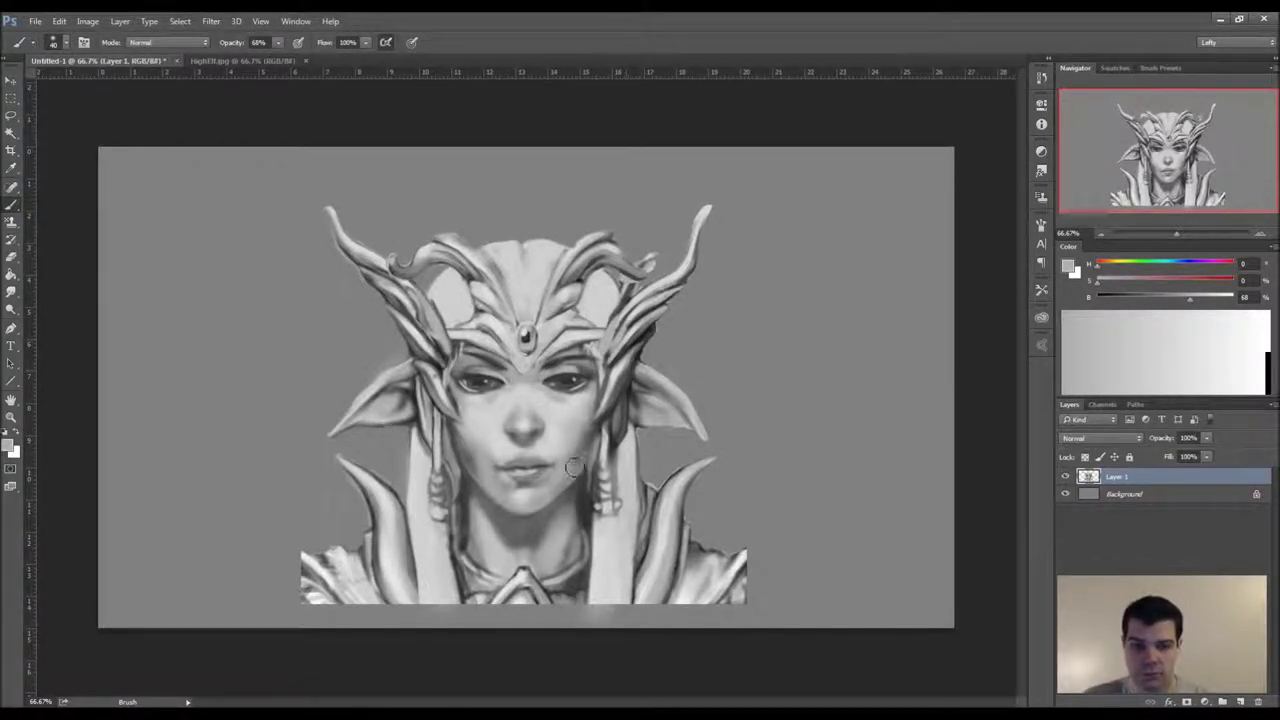
- Deepen the shadows between the jaw and the hair with 18% and 27% grey and sample 77% grey from the cheek
alt+click(591, 488)
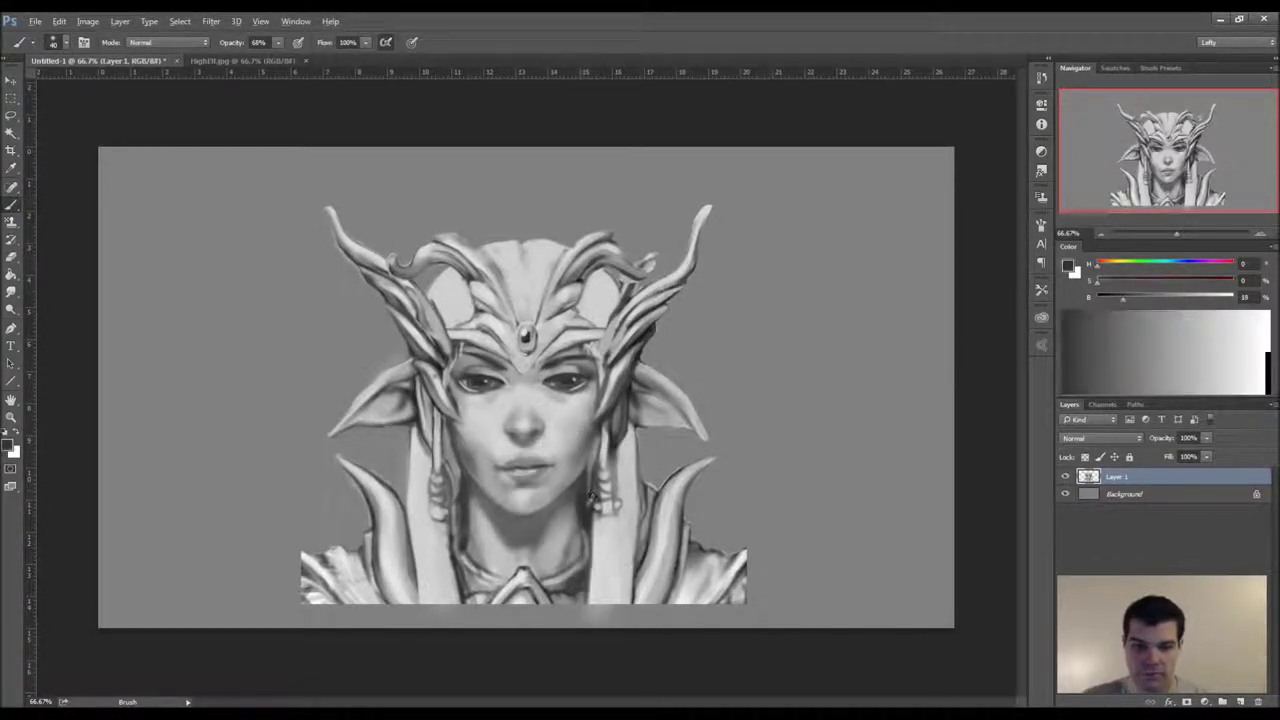
alt+click(471, 510)
key(bracketright)
drag(469, 494, 471, 524)
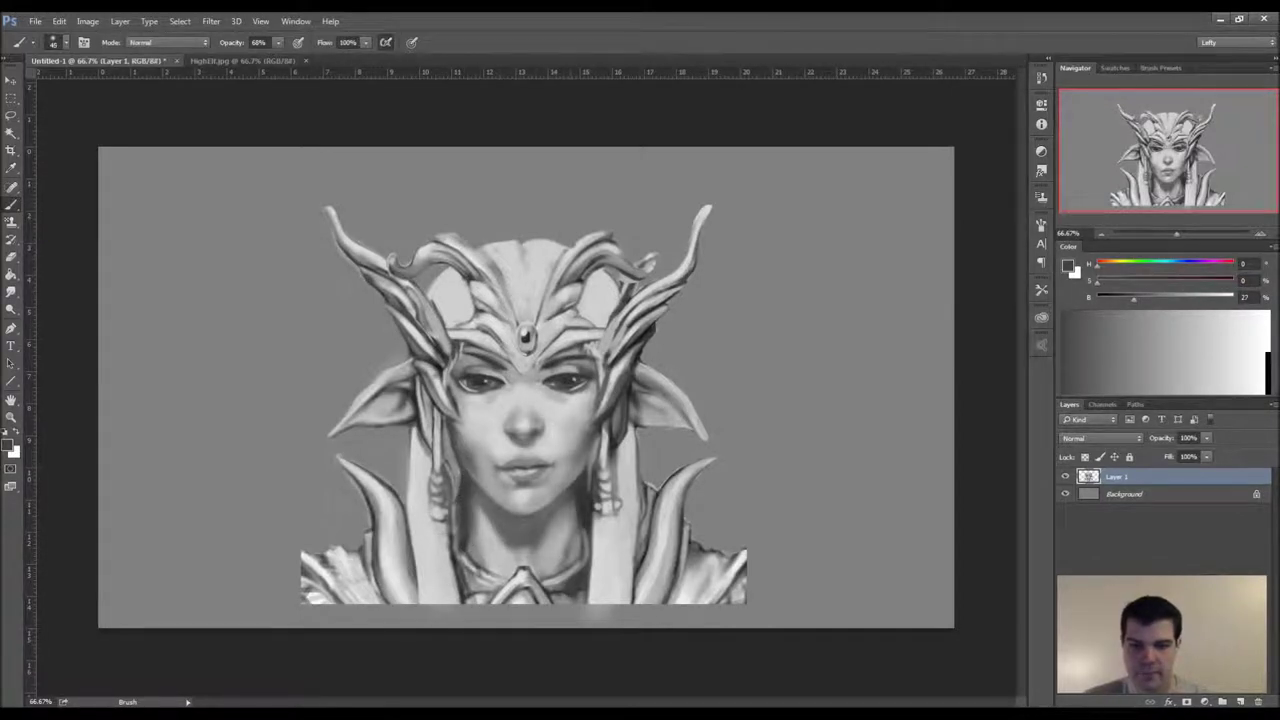
alt+click(495, 450)
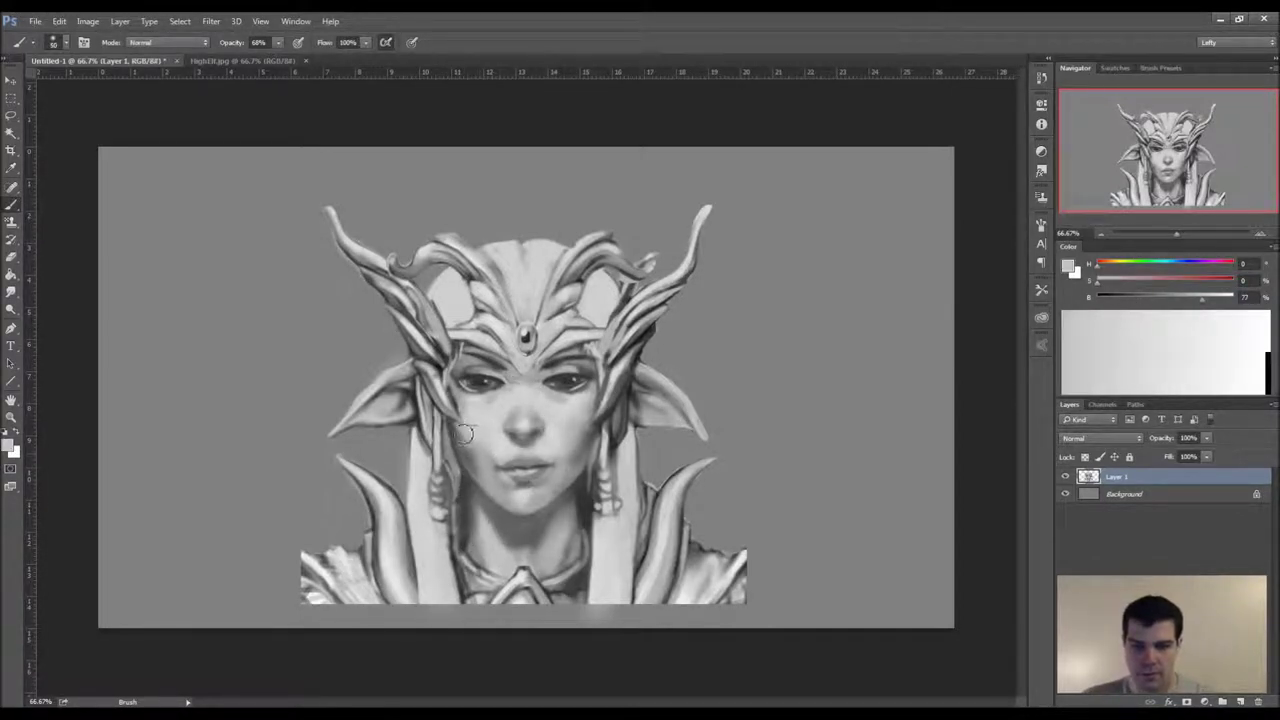